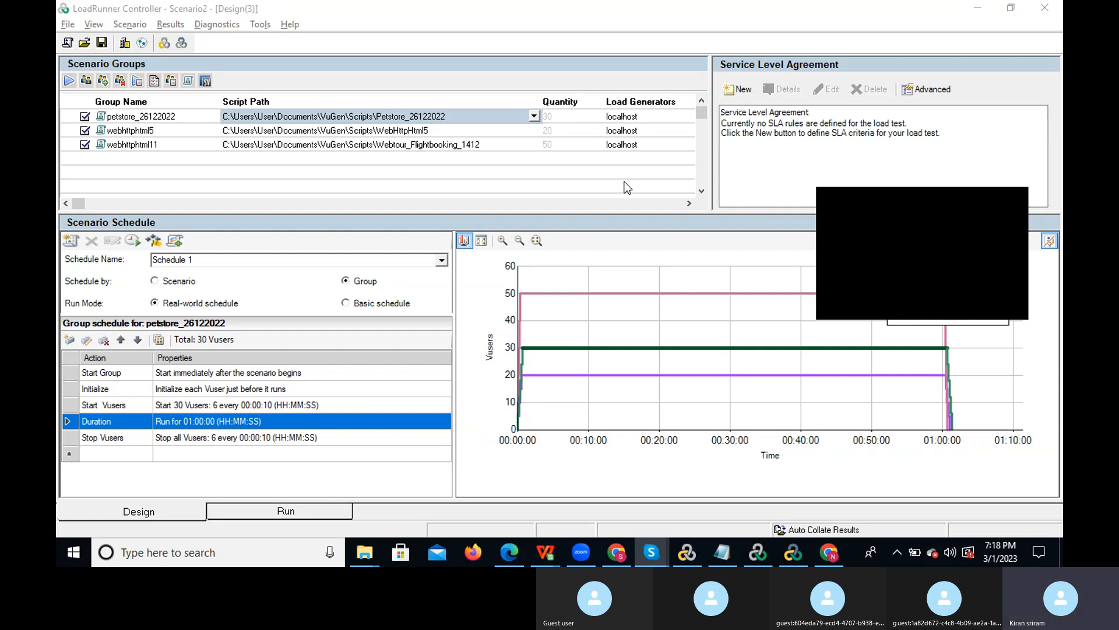
# - Add a new load generator named 127.0.0.1 on the Windows platform and assign it to the petstore_26122022 group
pyautogui.click(666, 116)
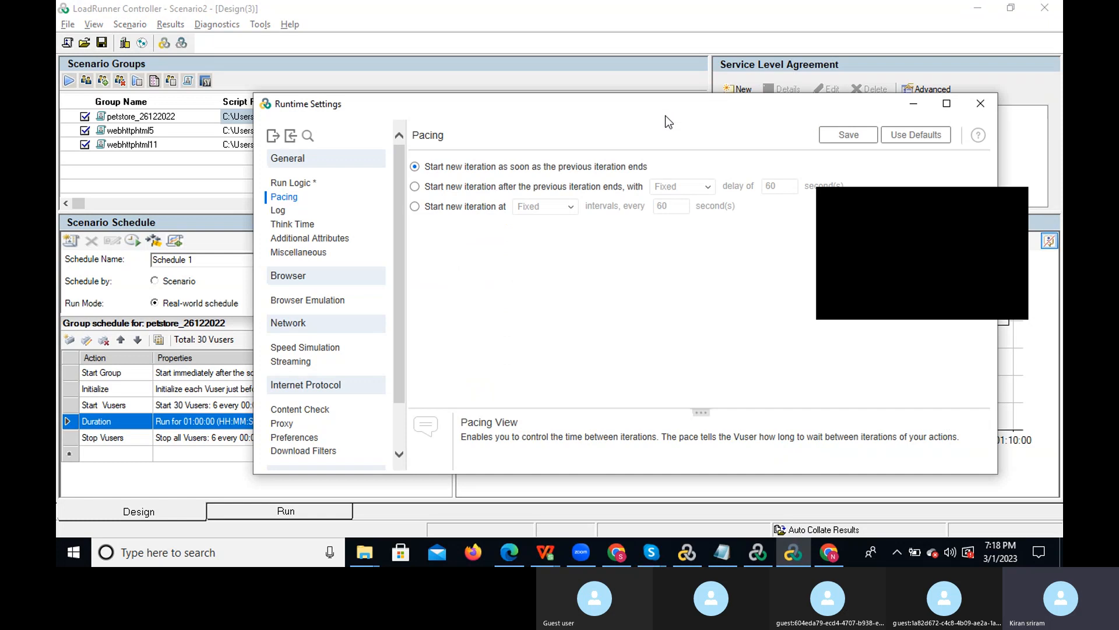
pyautogui.click(973, 106)
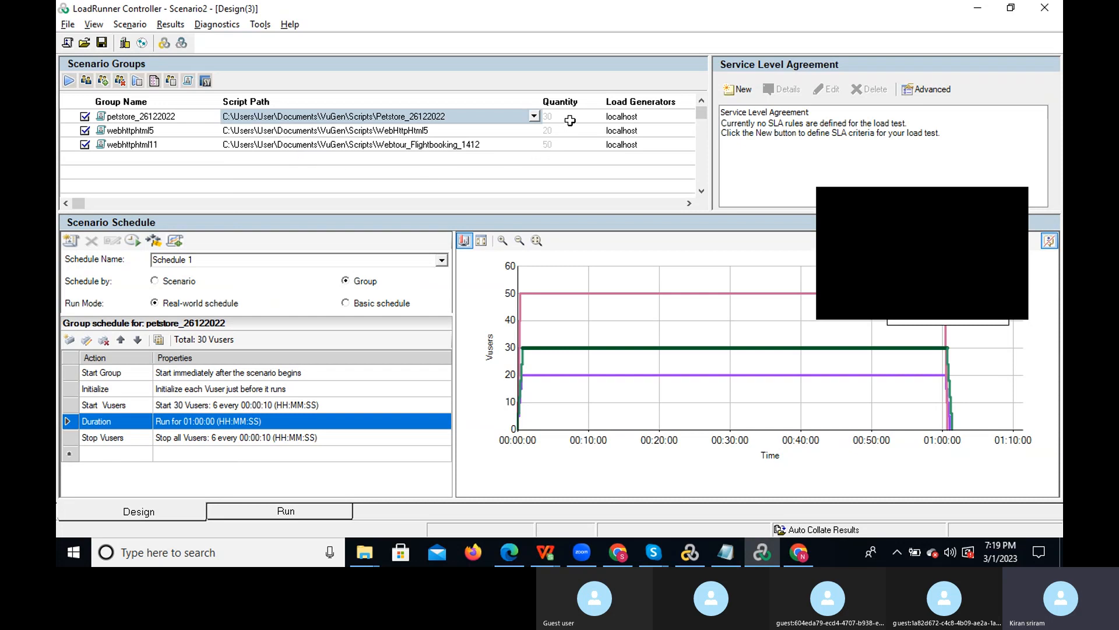
pyautogui.click(642, 118)
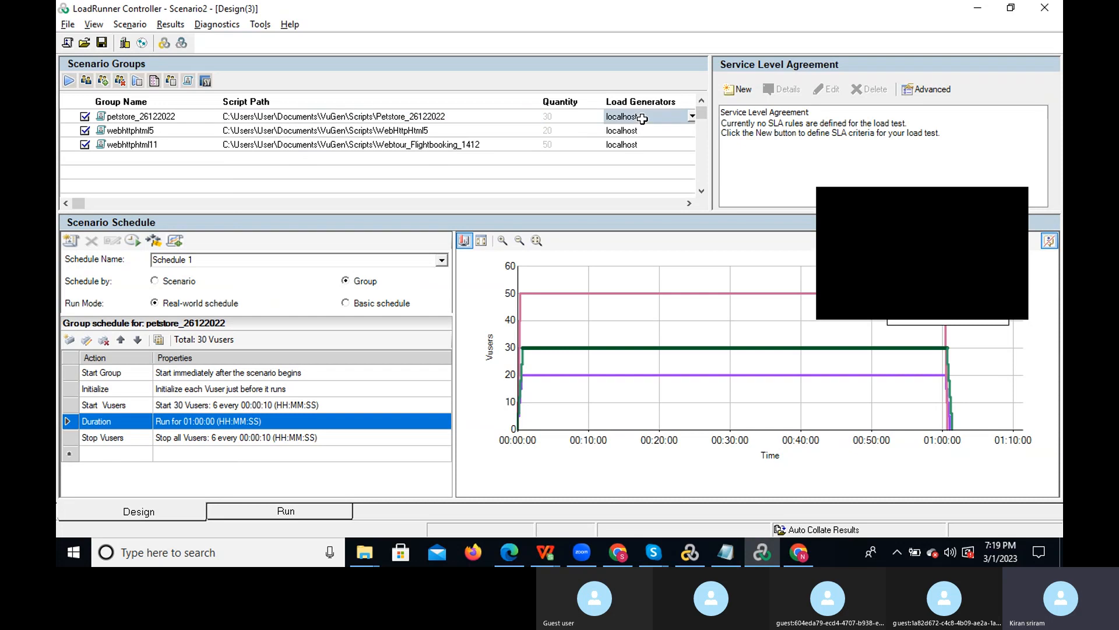
pyautogui.click(693, 117)
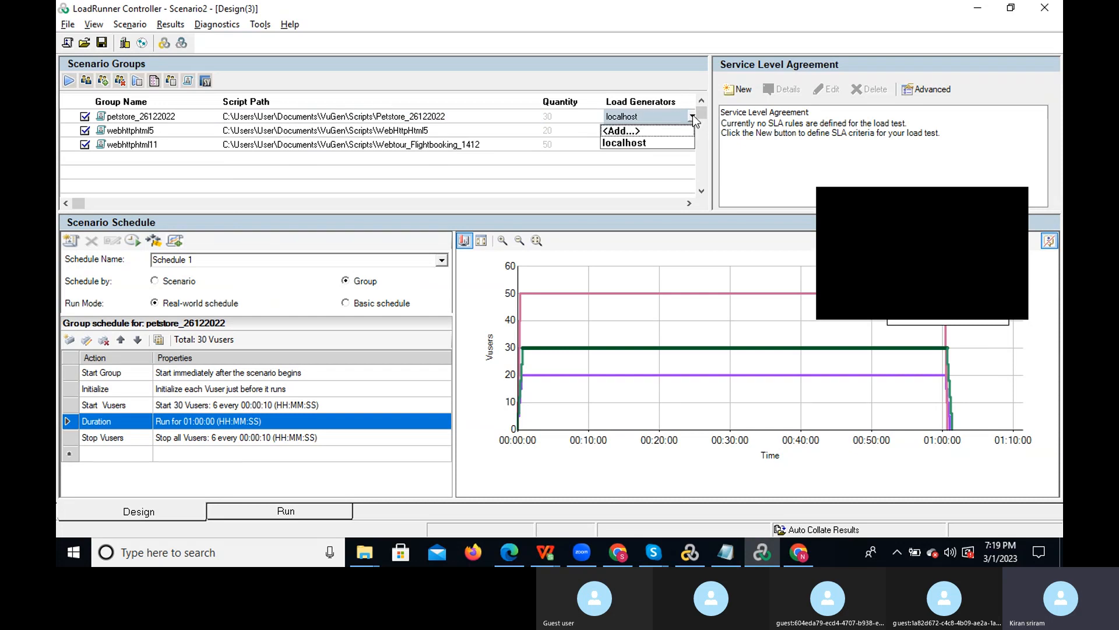
pyautogui.click(628, 132)
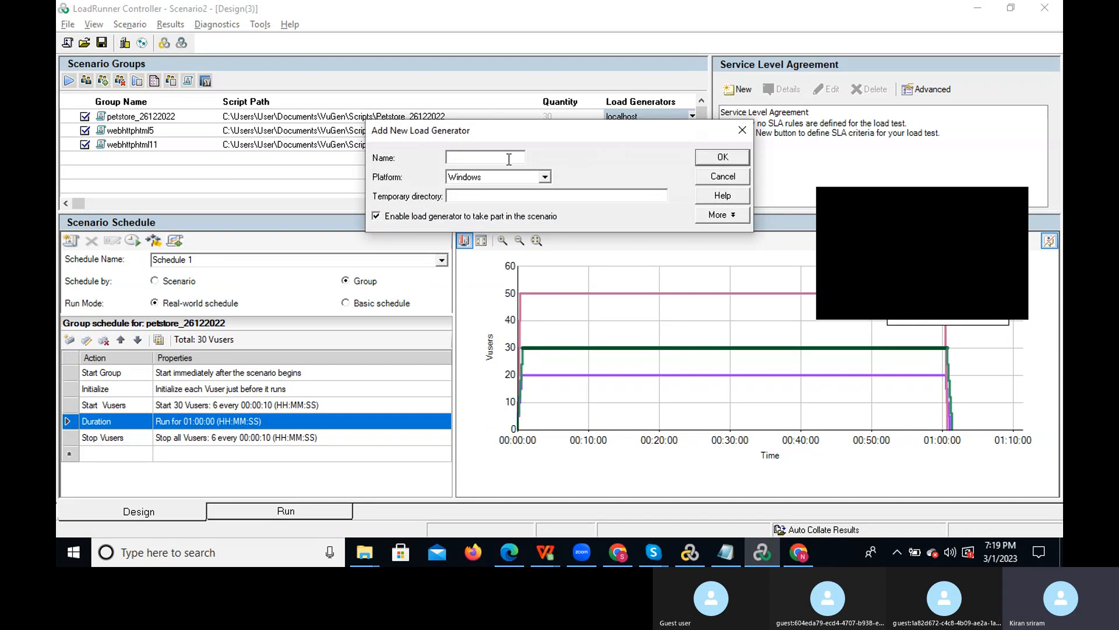
pyautogui.write('127.0.0.1')
pyautogui.click(725, 163)
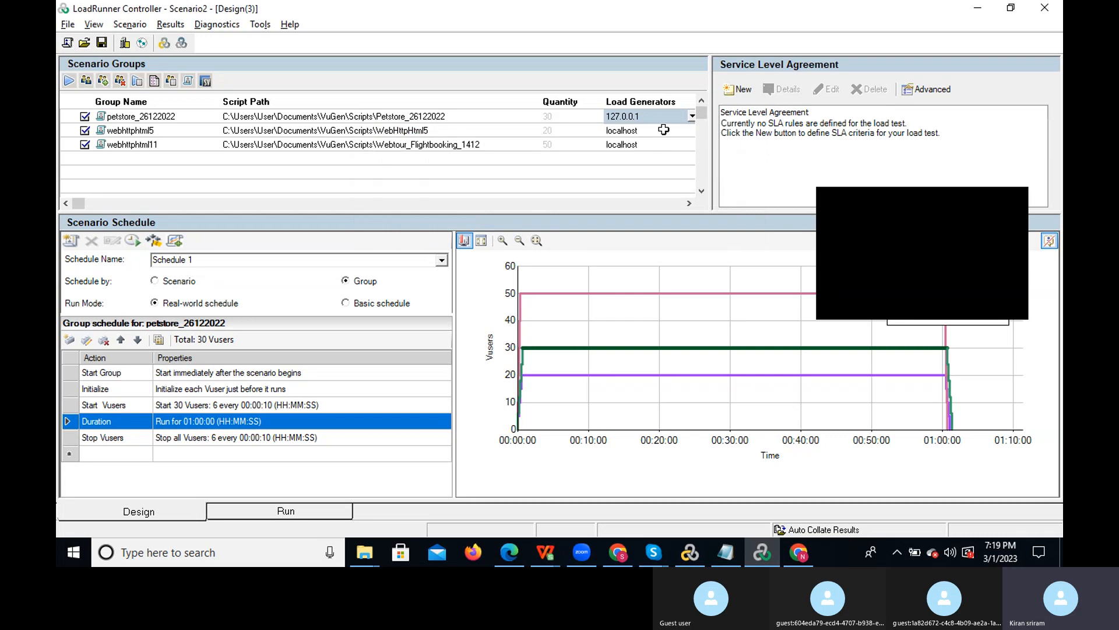
# - Assign the 127.0.0.1 load generator to the webhttphtml5 and webhttphtml11 groups
pyautogui.click(663, 130)
pyautogui.click(691, 133)
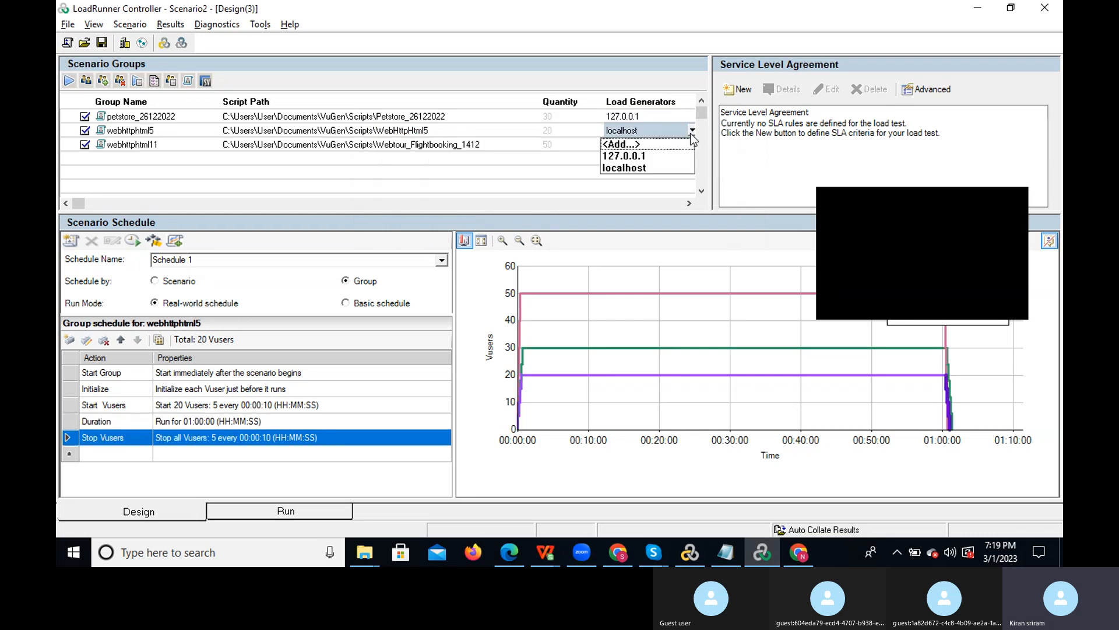
pyautogui.click(623, 157)
pyautogui.click(641, 144)
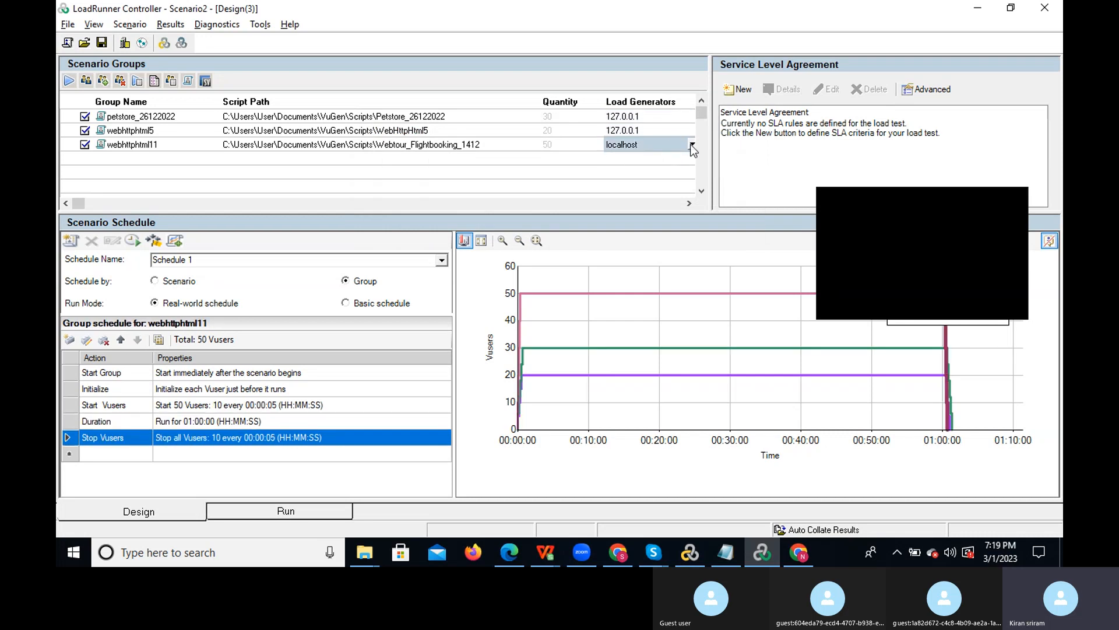
pyautogui.click(692, 145)
pyautogui.click(651, 170)
# - Open the runtime settings of the petstore_26122022 group and set the number of iterations to 1
pyautogui.click(253, 117)
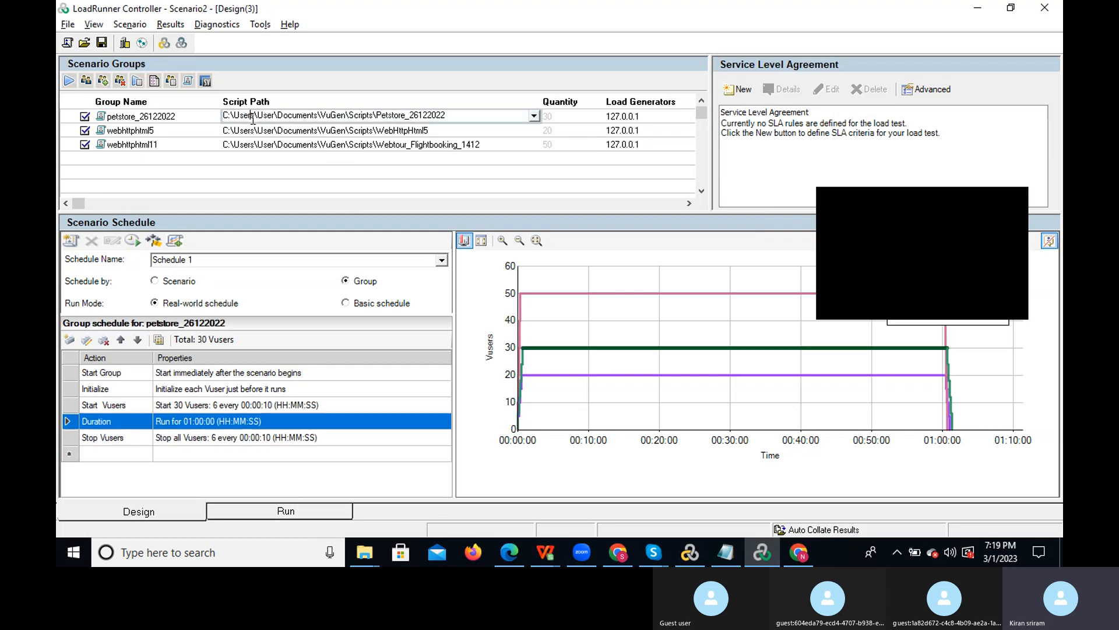
pyautogui.click(142, 85)
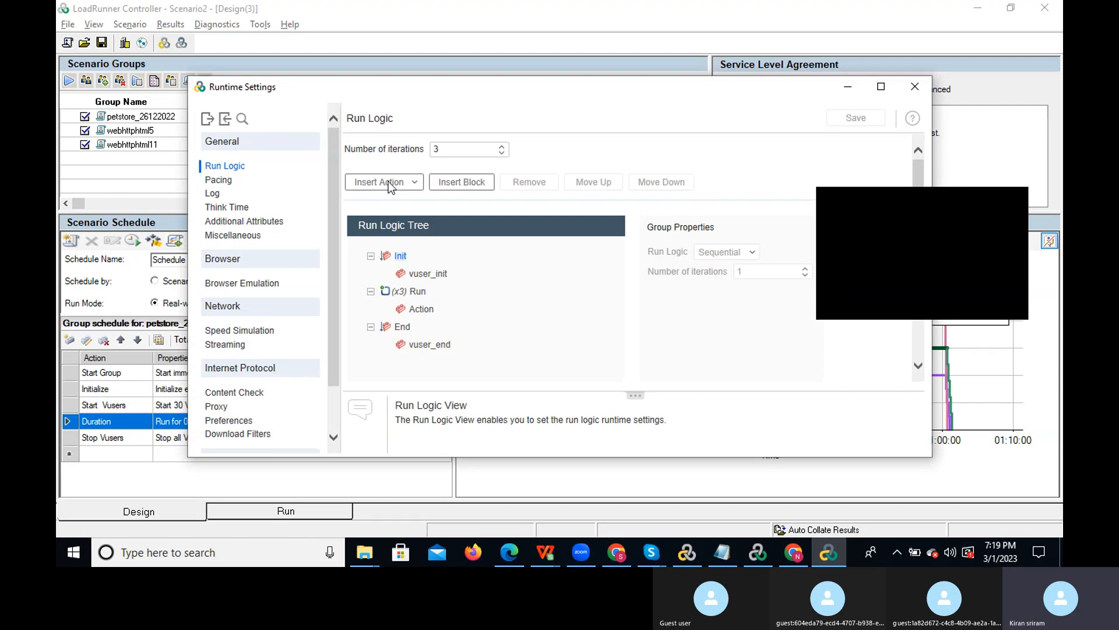
pyautogui.moveTo(446, 147); pyautogui.dragTo(423, 159)
pyautogui.write('1')
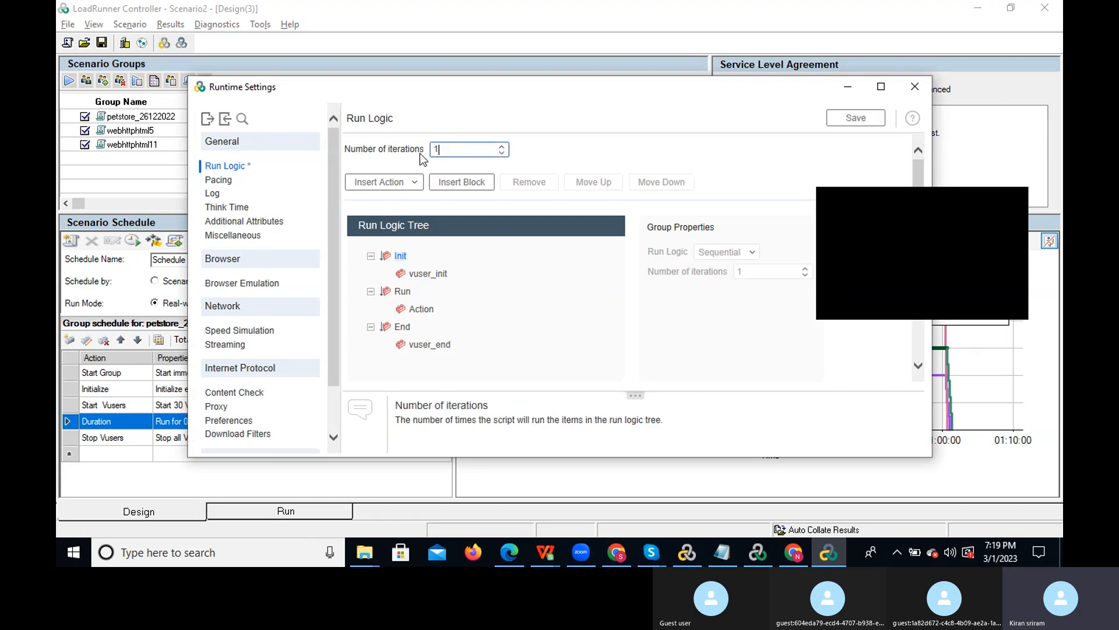
# - Set the pacing to start each new iteration after the previous one ends, with a fixed delay of 10 seconds
pyautogui.click(225, 181)
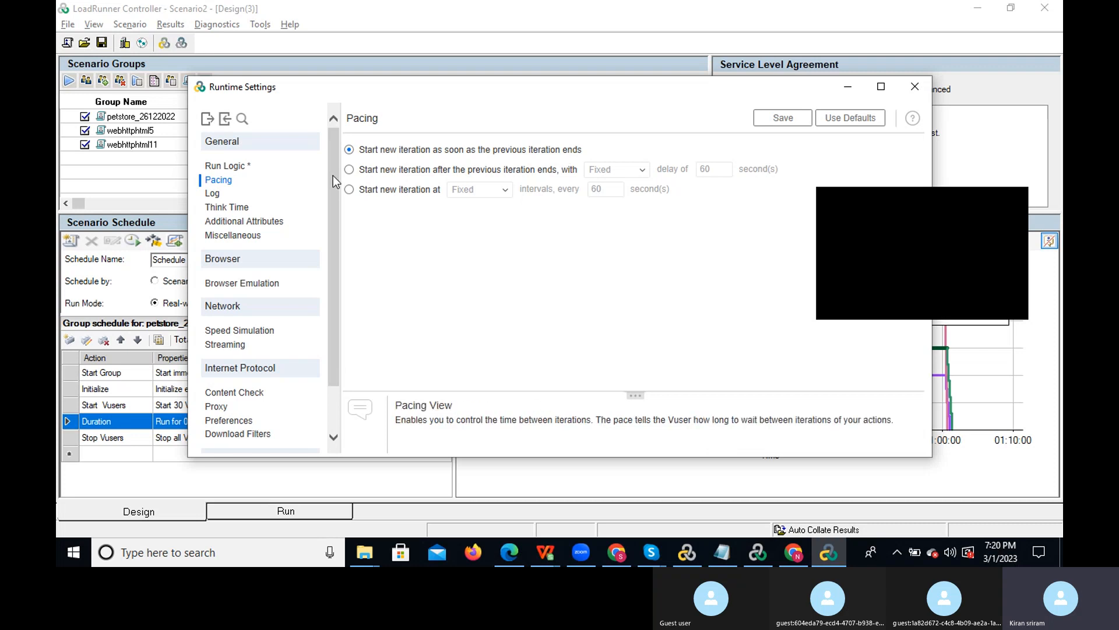
pyautogui.click(349, 169)
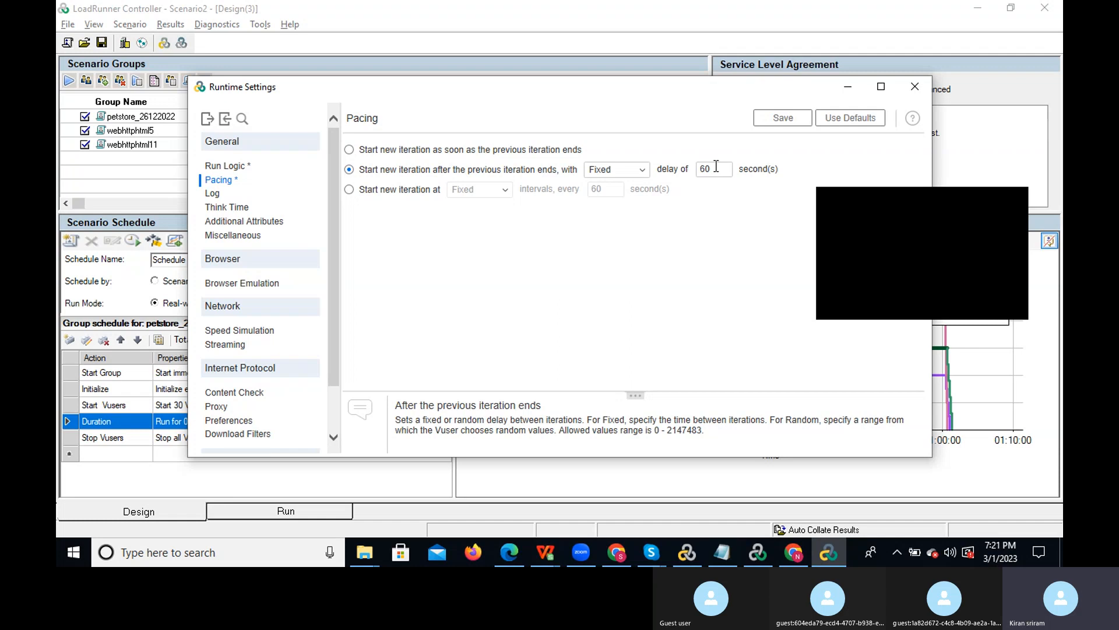
pyautogui.click(717, 167)
pyautogui.press('BackSpace')
pyautogui.press('BackSpace')
pyautogui.write('10')
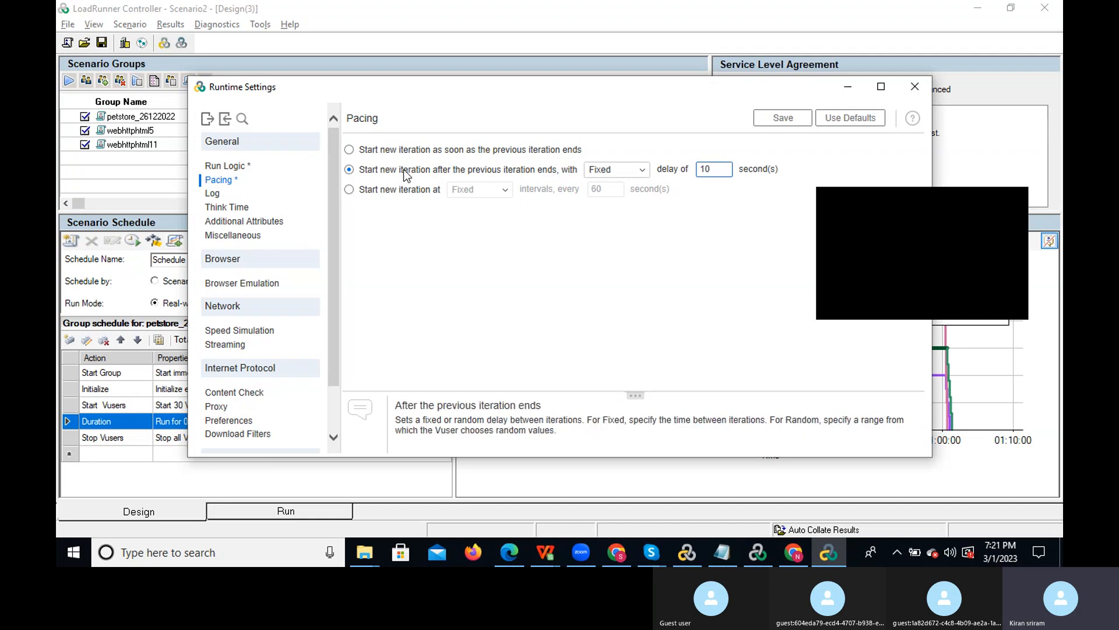
# - Try pacing with new iterations at random intervals, and return to the delay after the previous iteration ends
pyautogui.click(383, 189)
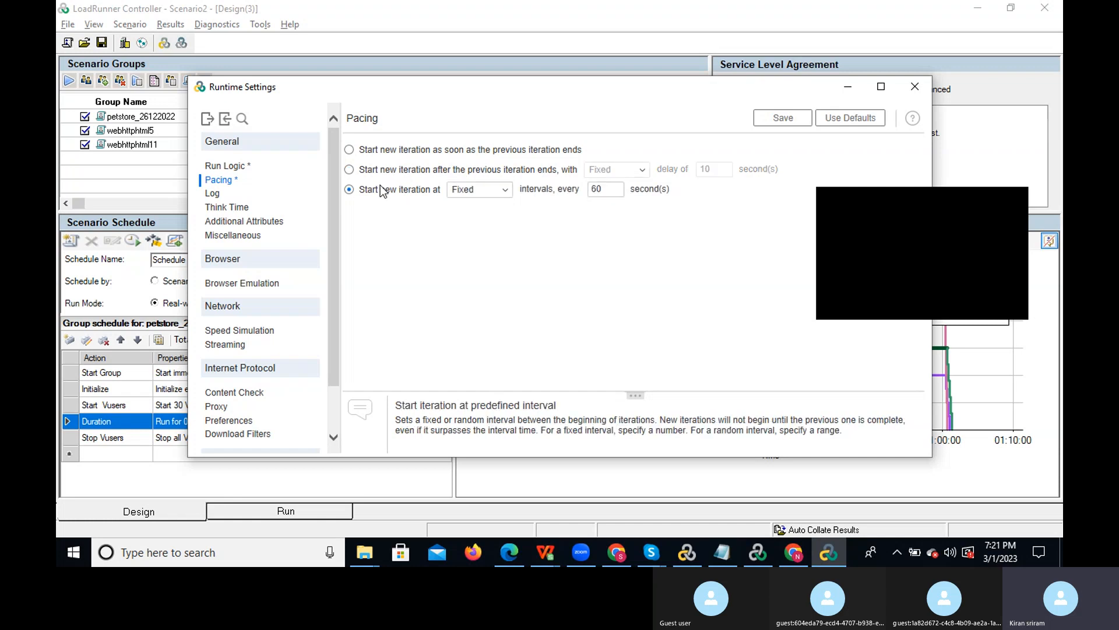
pyautogui.click(505, 190)
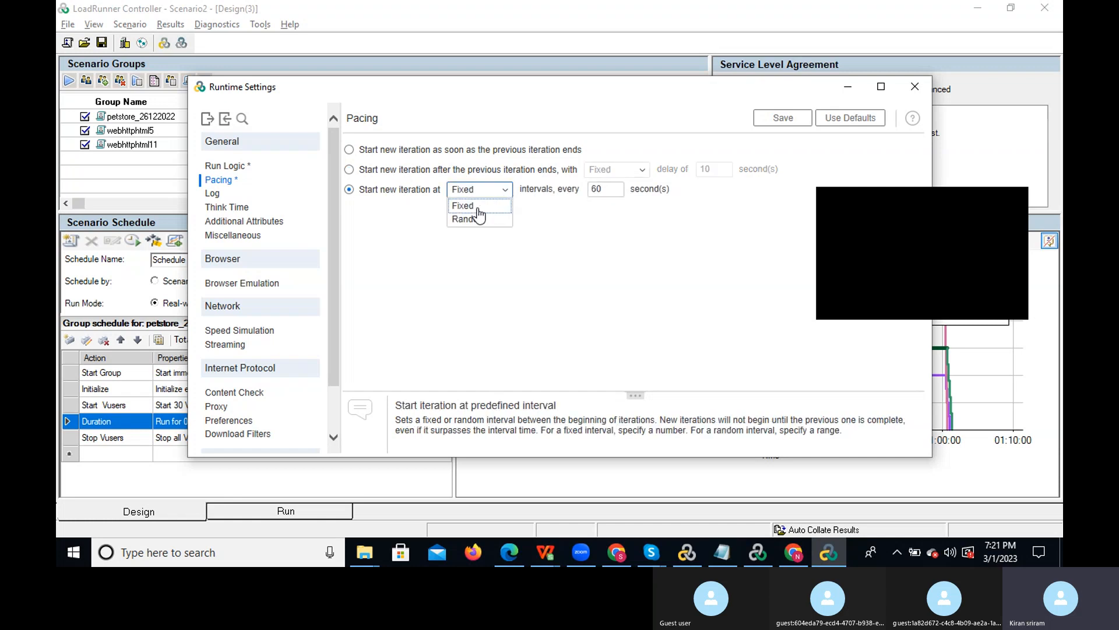
pyautogui.click(475, 220)
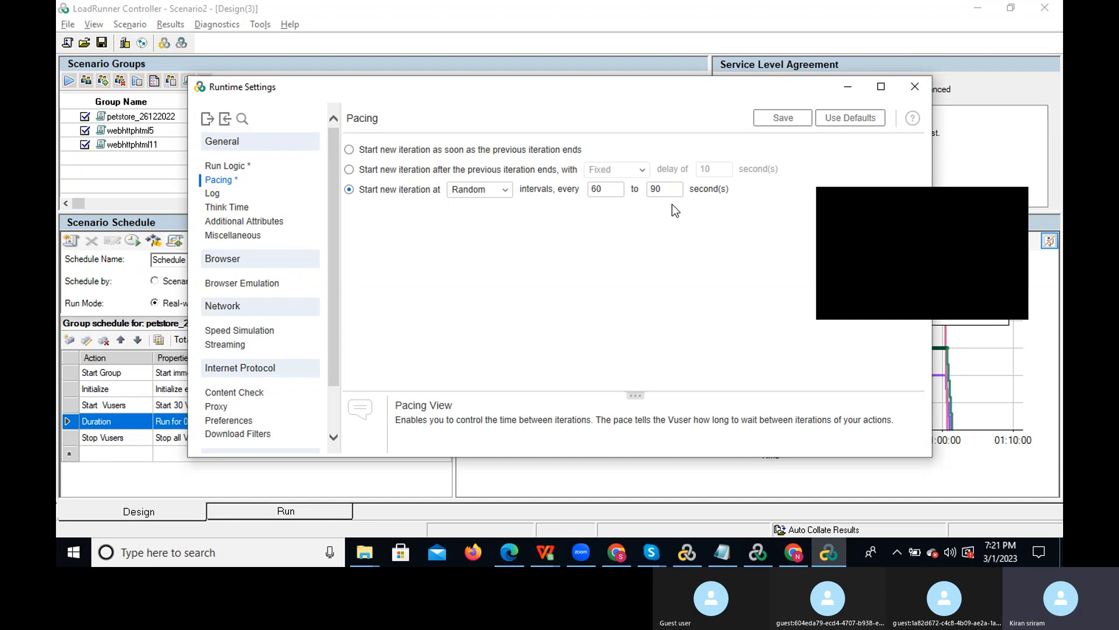
pyautogui.click(470, 174)
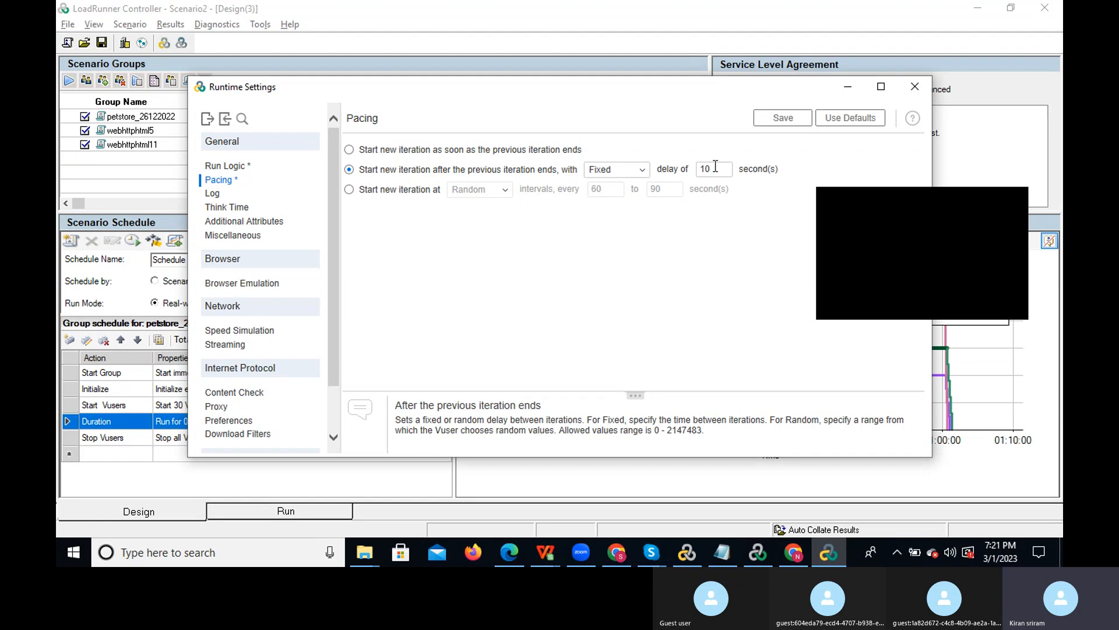
# - In the log settings, enable data returned by server under Extended log and print timestamp for 'Message Functions'
pyautogui.click(211, 194)
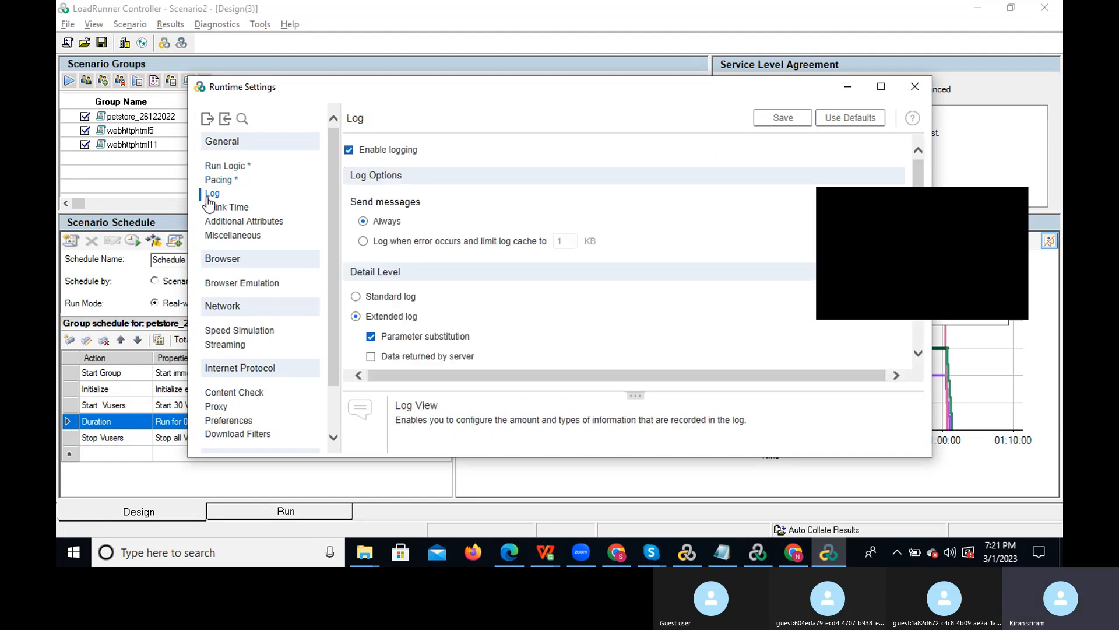
pyautogui.moveTo(892, 203); pyautogui.dragTo(1023, 164)
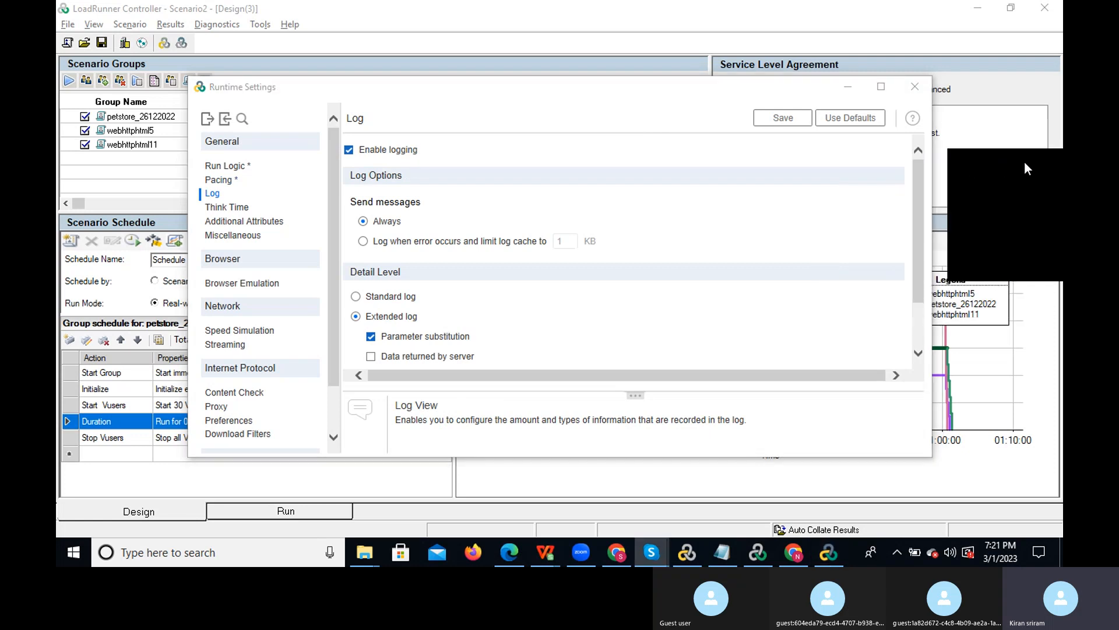
pyautogui.moveTo(915, 197); pyautogui.dragTo(917, 245)
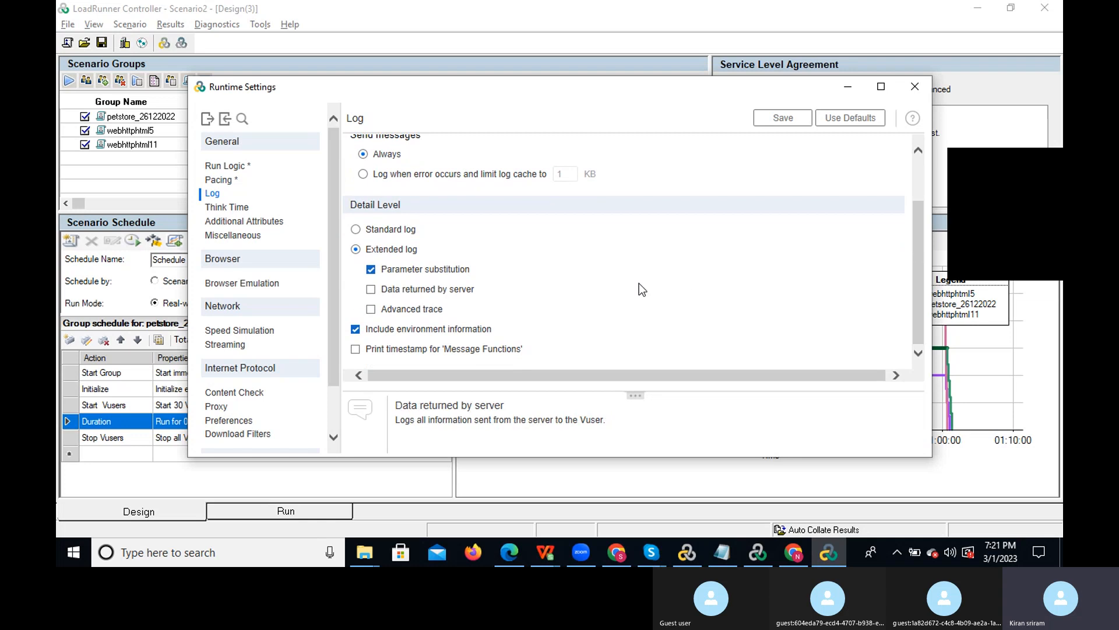
pyautogui.click(371, 290)
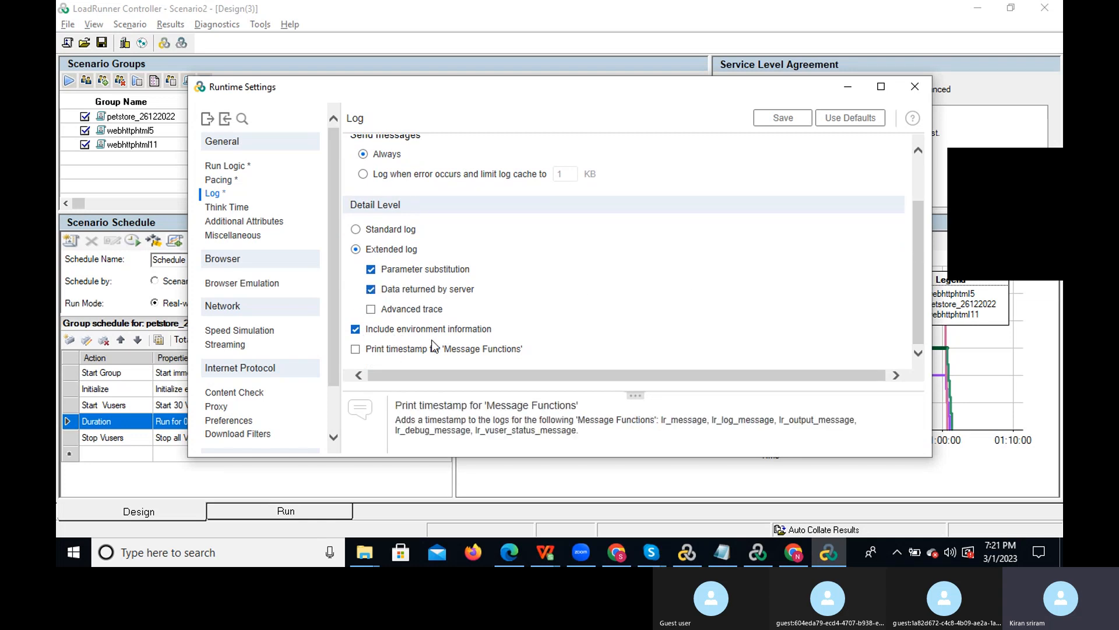
pyautogui.click(356, 352)
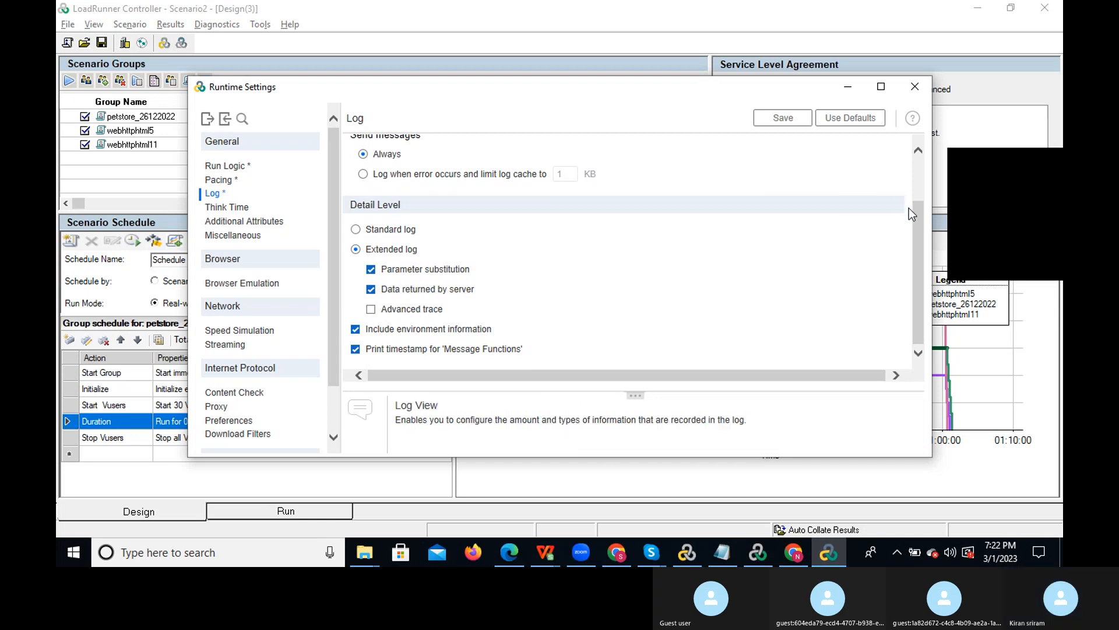
# - Try logging only when an error occurs with a limited log cache, and return to always sending messages
pyautogui.moveTo(915, 216); pyautogui.dragTo(914, 182)
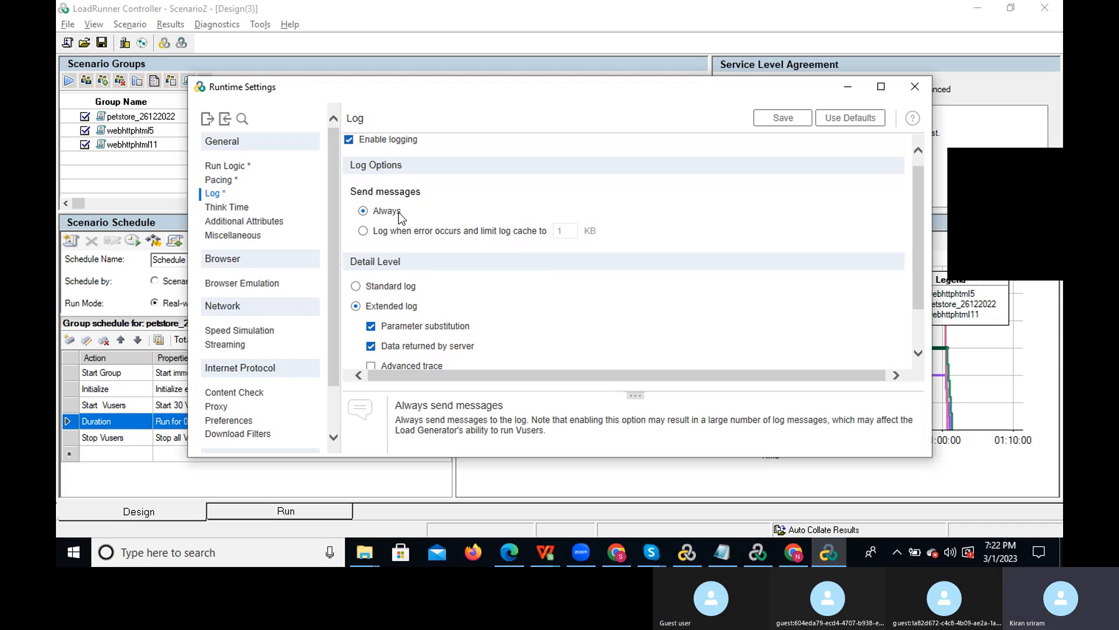
pyautogui.click(383, 236)
pyautogui.click(384, 217)
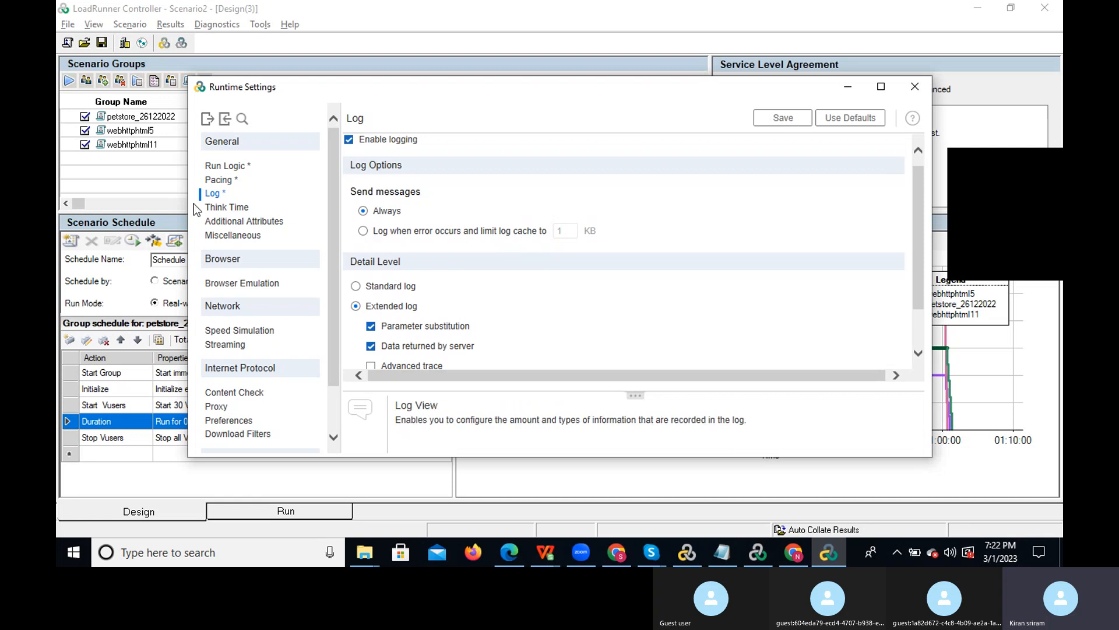
# - Open the Think Time settings, try the ignore option, and select replay think time as recorded
pyautogui.click(227, 209)
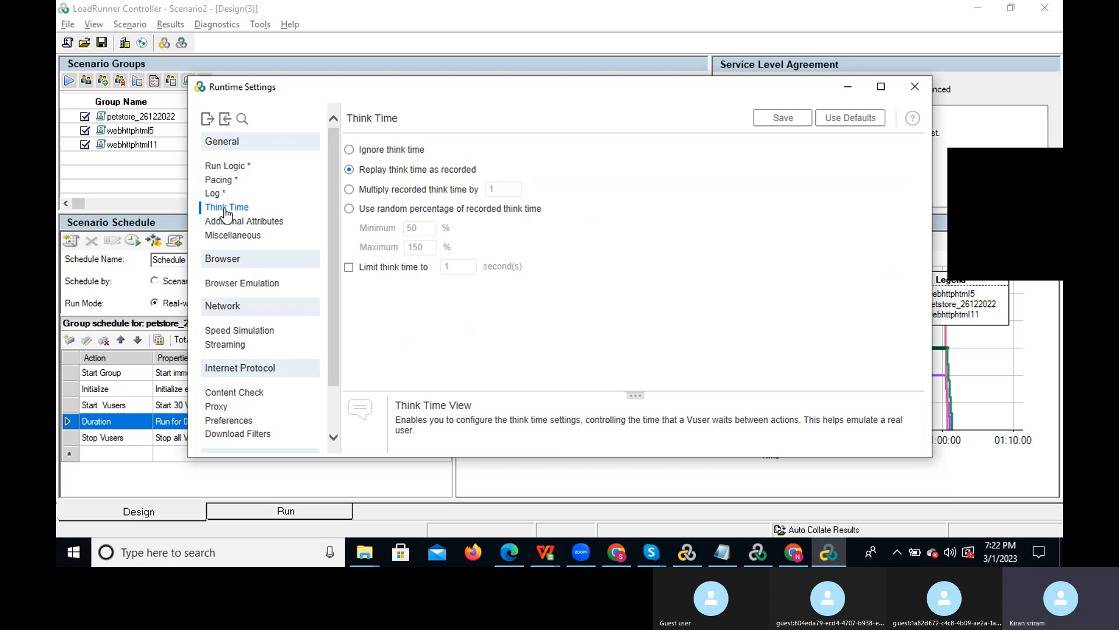
pyautogui.click(413, 150)
pyautogui.click(404, 169)
# - Switch to Virtual User Generator, try to open the Action file of WebHttpHtml6, and return to the runtime settings
pyautogui.press('alt')
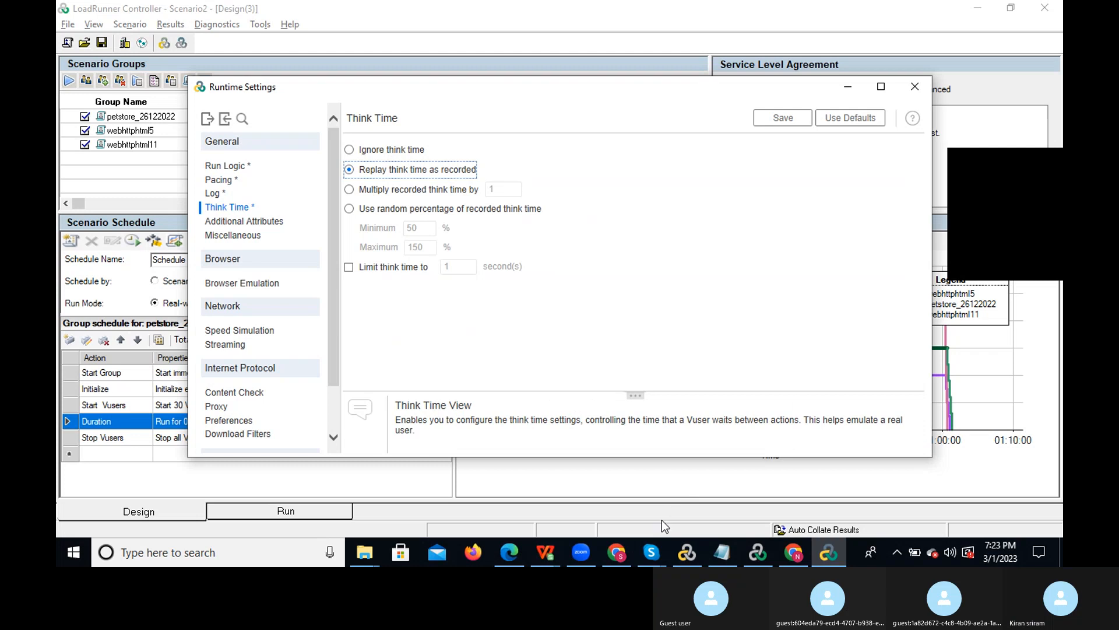
pyautogui.moveTo(688, 545)
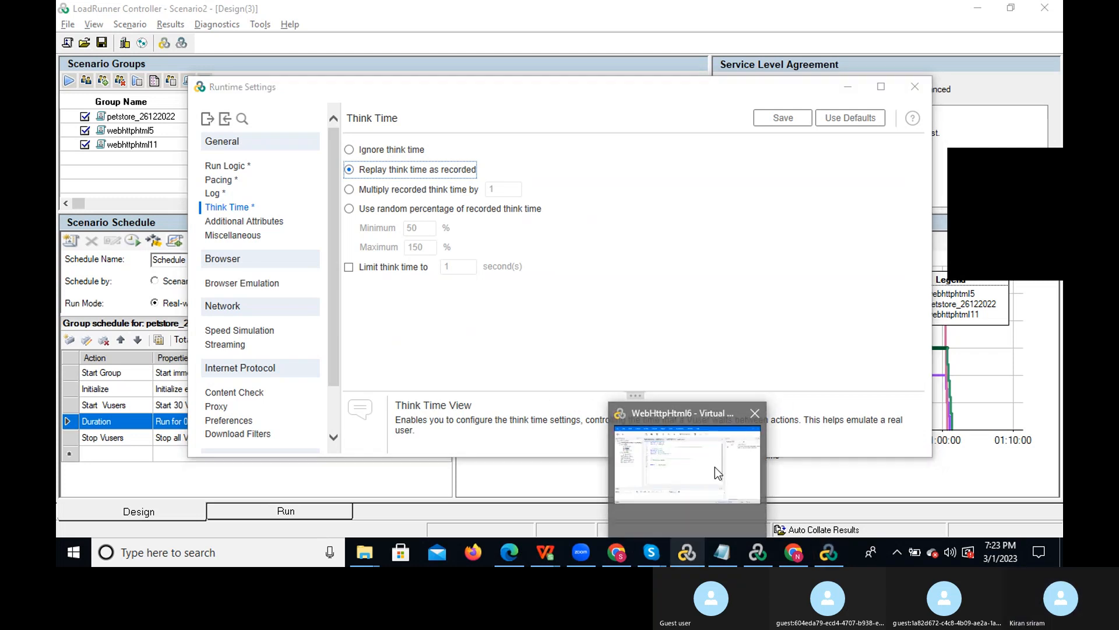
pyautogui.click(715, 466)
pyautogui.doubleClick(142, 156)
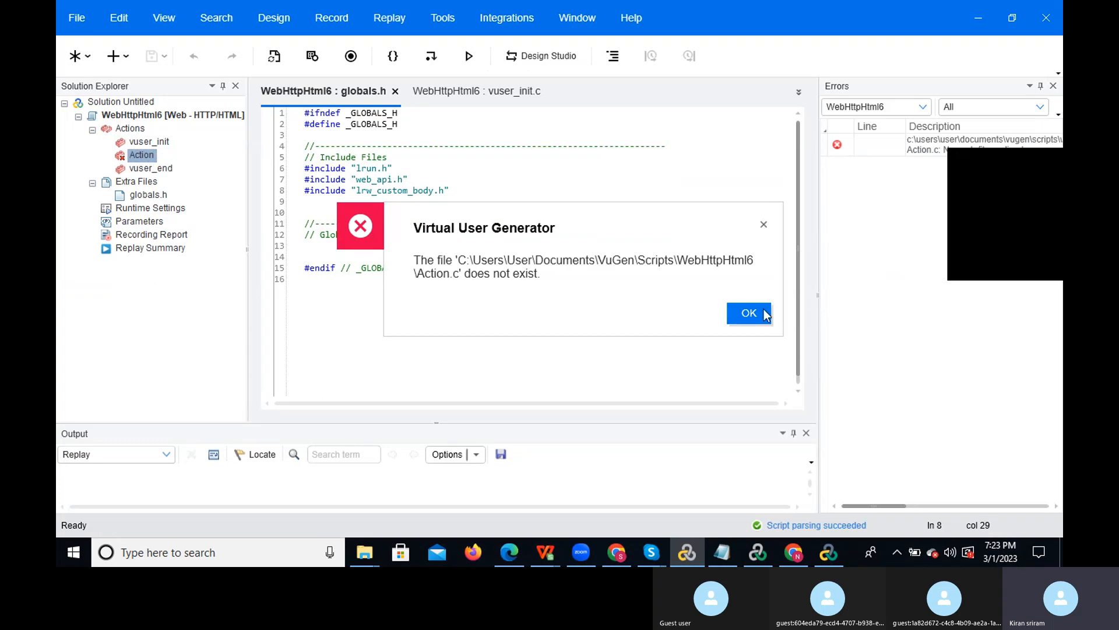
pyautogui.click(753, 313)
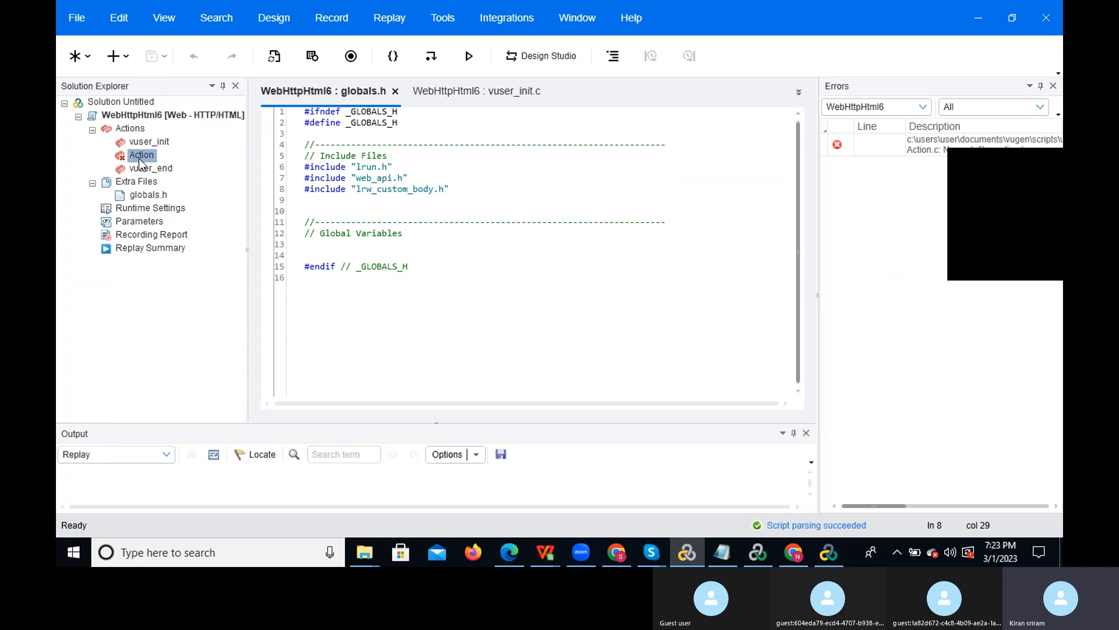
pyautogui.doubleClick(141, 156)
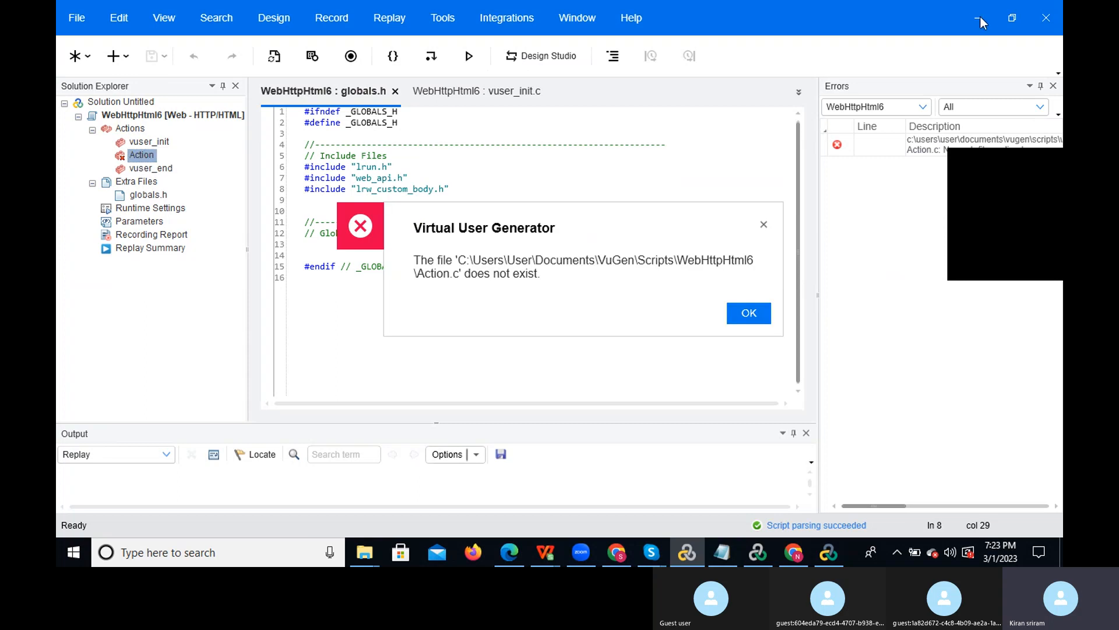
pyautogui.click(749, 312)
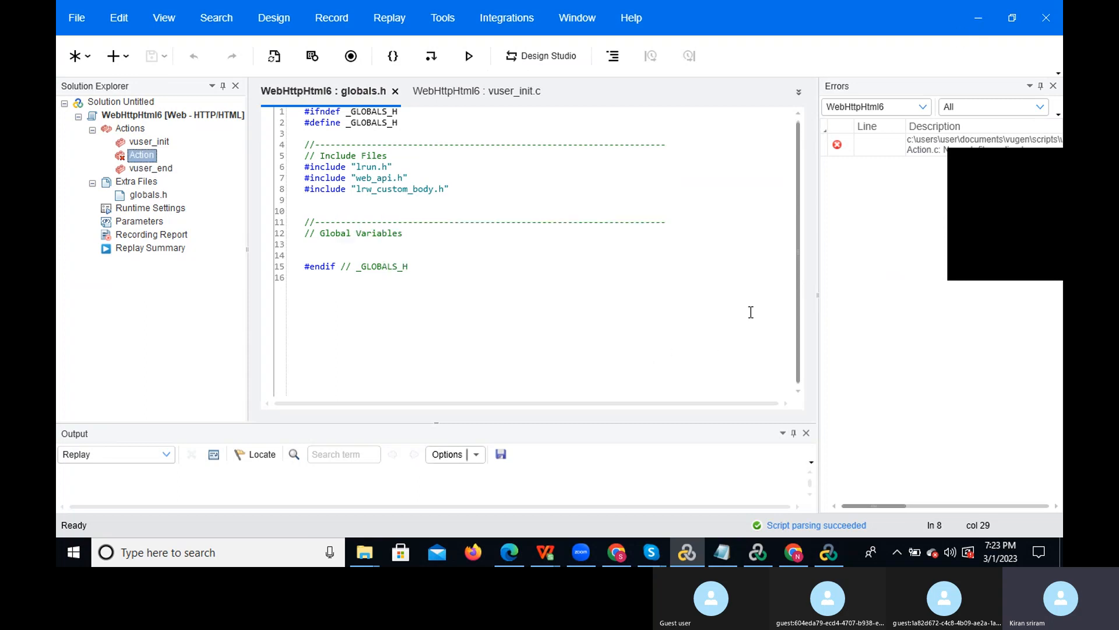
pyautogui.press('F4')
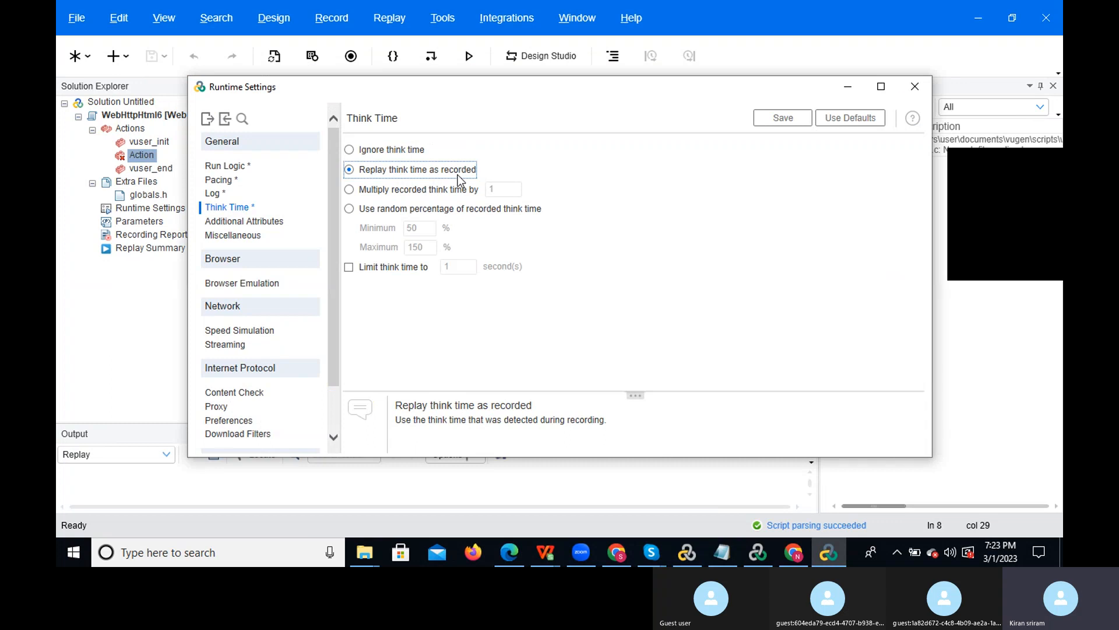
# - In the Think Time settings, try multiplying the recorded think time by 2
pyautogui.click(350, 190)
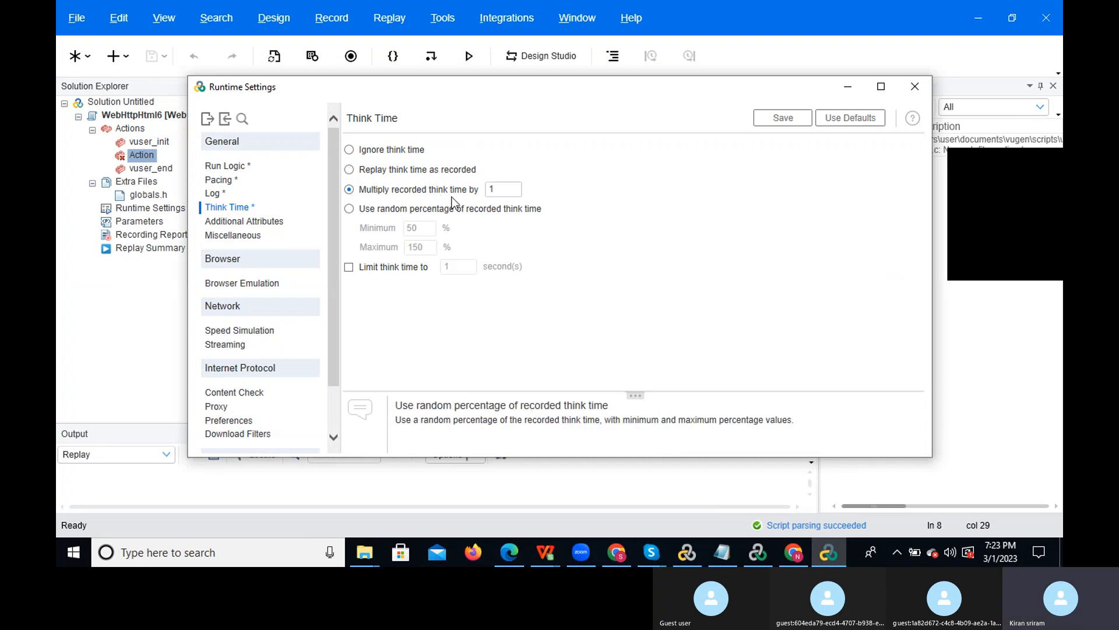
pyautogui.click(512, 190)
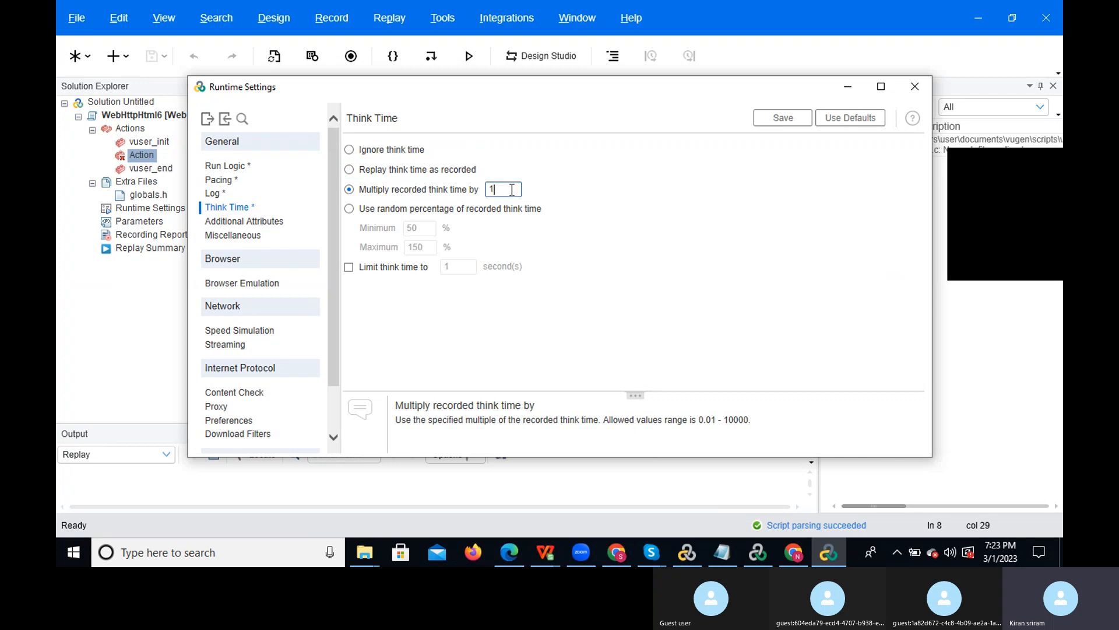
pyautogui.press('BackSpace')
pyautogui.write('2')
# - Try the random percentage of recorded think time and the think time limit, and return to replaying think time as recorded
pyautogui.click(348, 210)
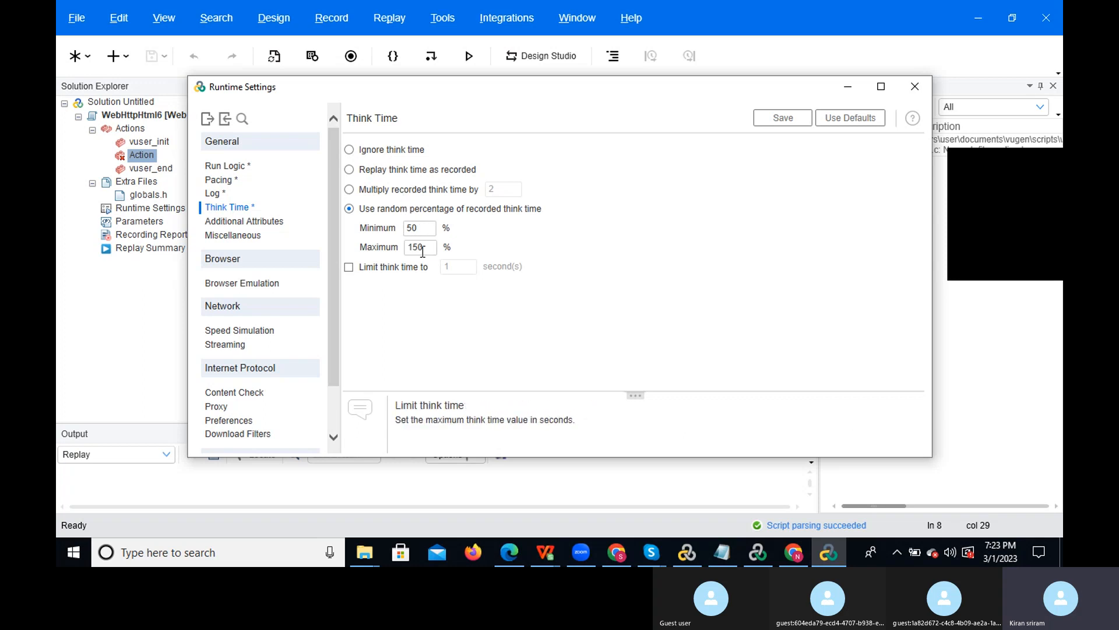
pyautogui.click(352, 271)
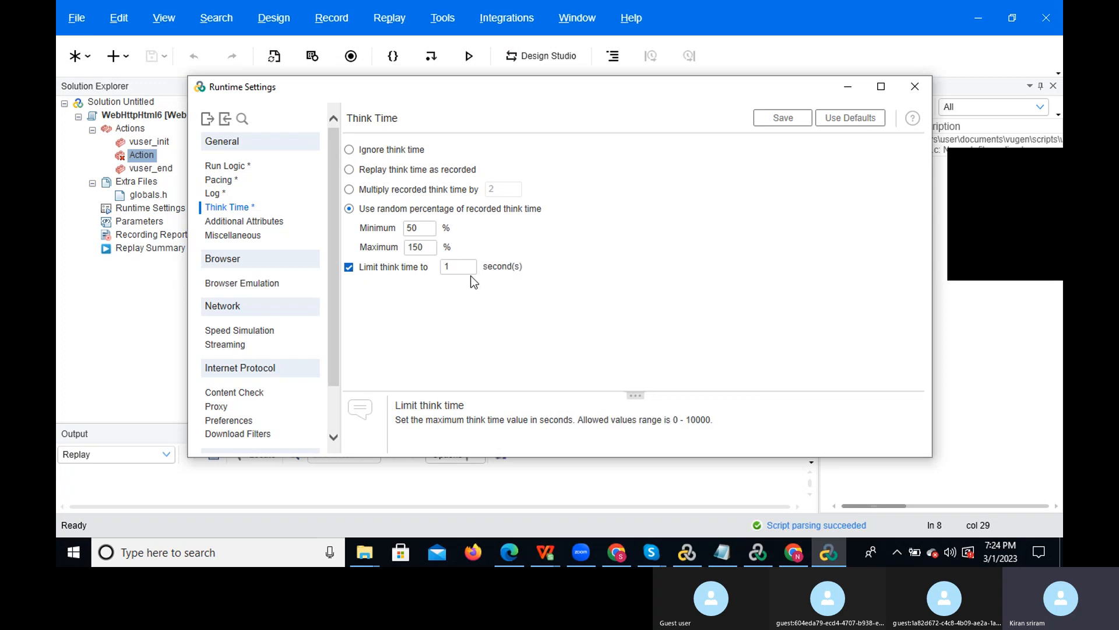
pyautogui.click(349, 267)
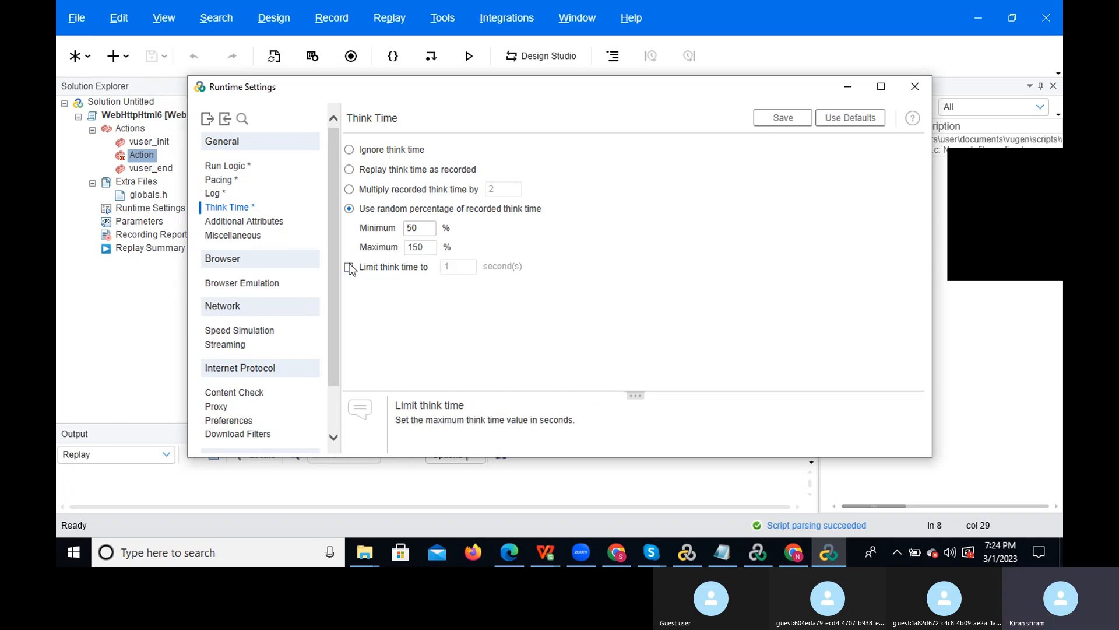
pyautogui.click(350, 169)
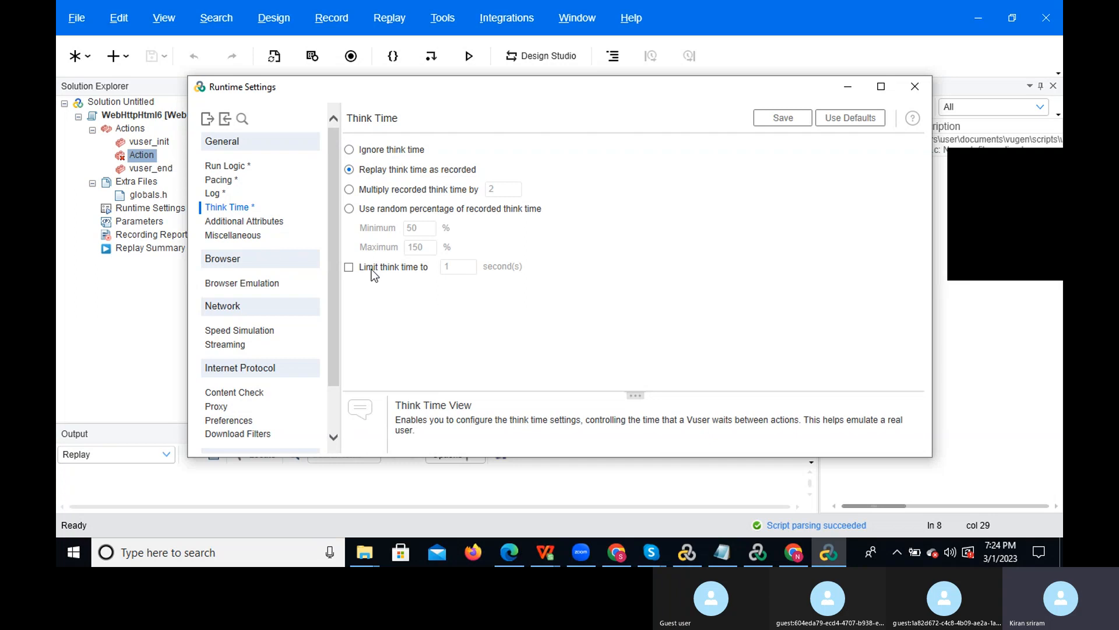
# - In the Internet Protocol preferences, enable image and text checks and look through the remaining options
pyautogui.moveTo(335, 276); pyautogui.dragTo(333, 324)
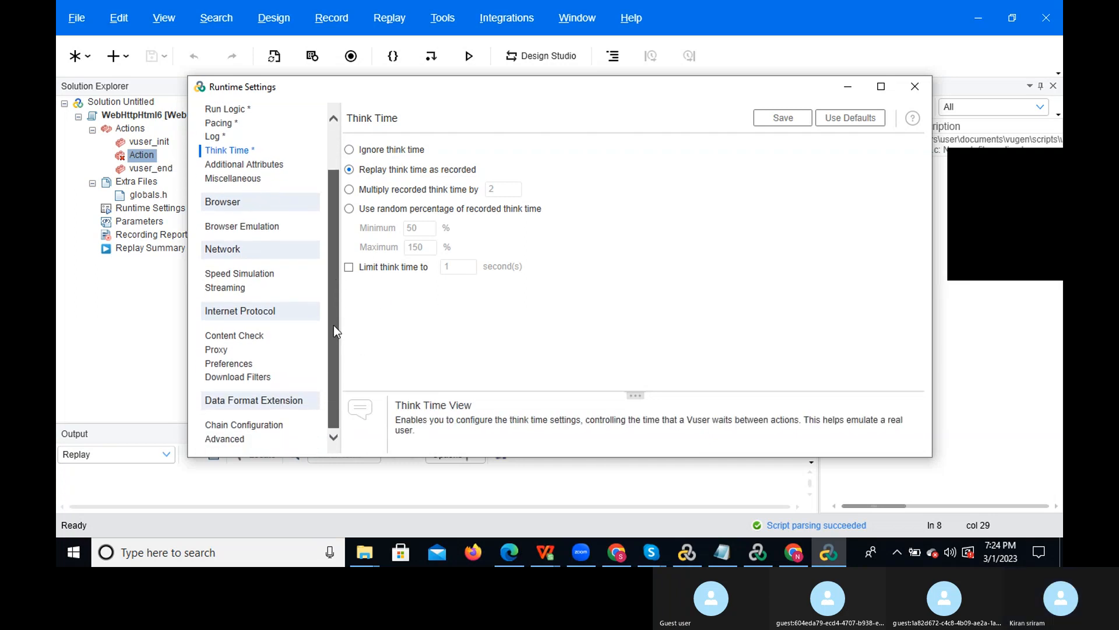
pyautogui.click(233, 367)
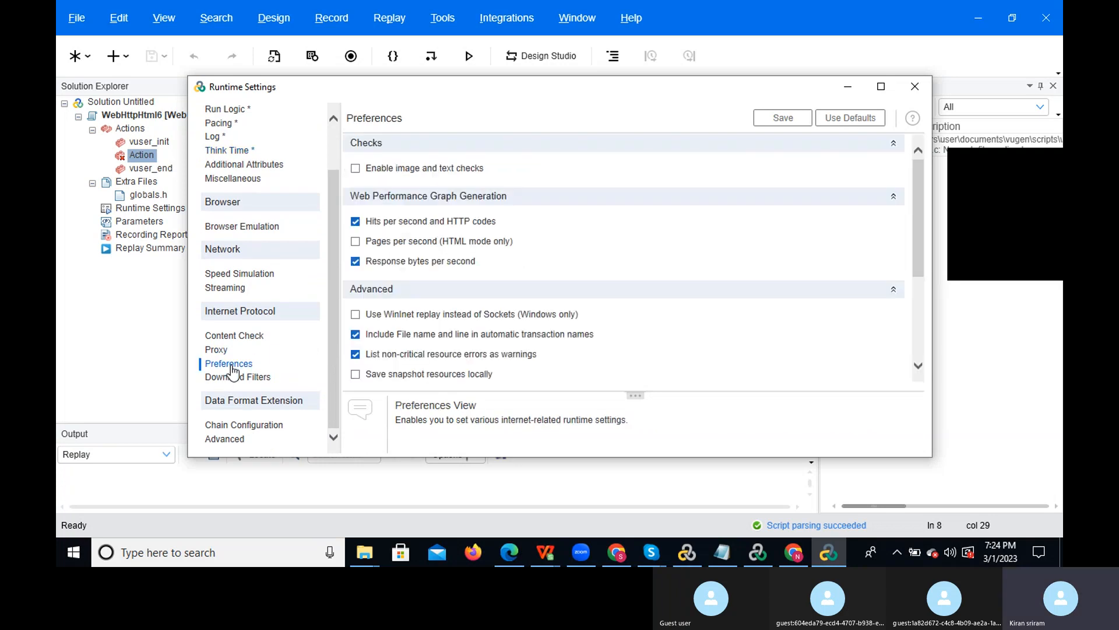
pyautogui.click(355, 169)
pyautogui.moveTo(922, 212); pyautogui.dragTo(918, 330)
# - View the Data Format Extension advanced settings, close the runtime settings and switch to LoadRunner Controller
pyautogui.click(225, 440)
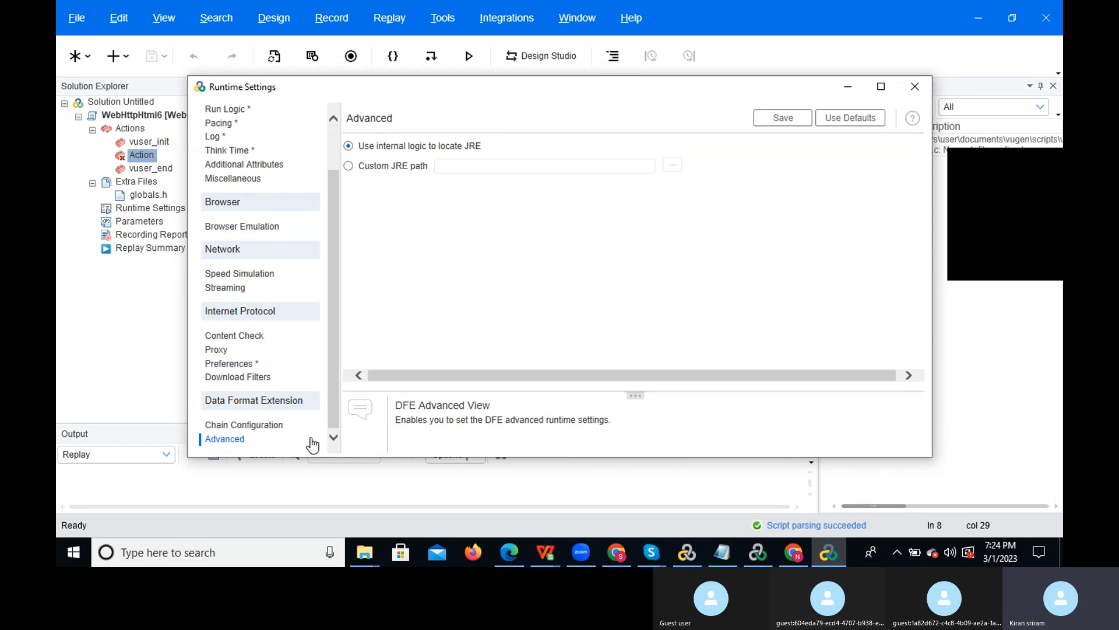
pyautogui.moveTo(337, 408); pyautogui.dragTo(333, 167)
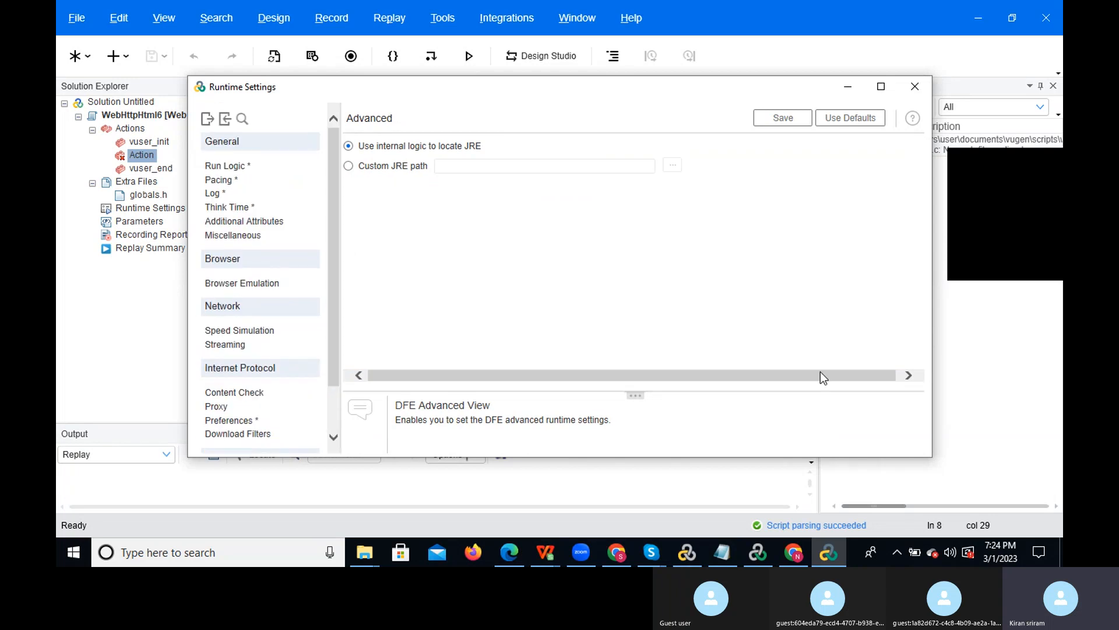
pyautogui.click(916, 85)
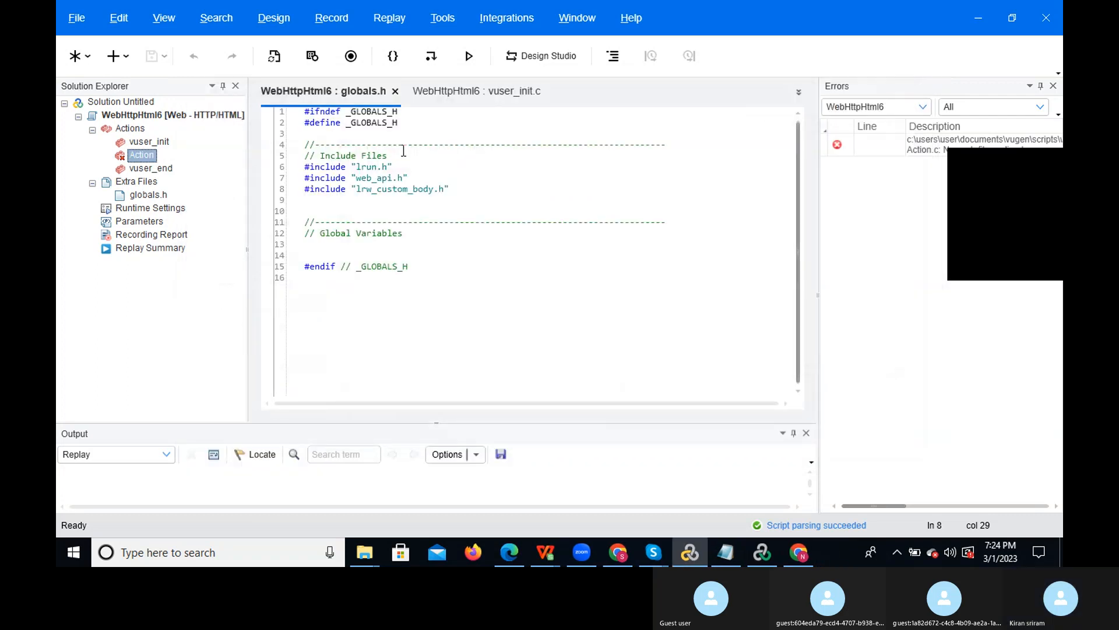
pyautogui.click(767, 552)
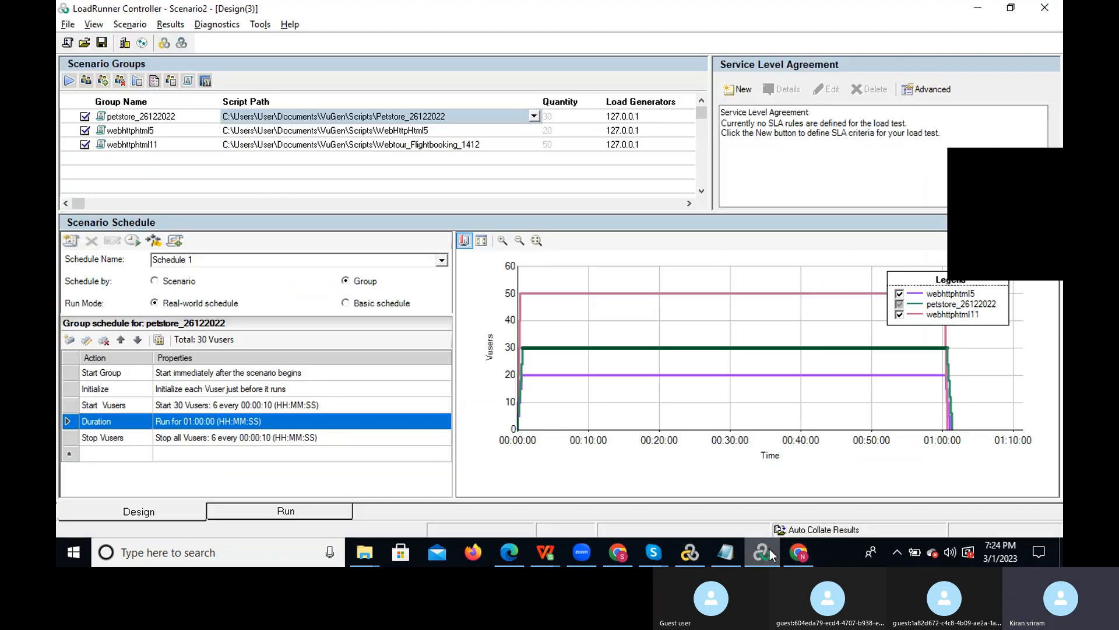
# - Compare the group schedules of webhttphtml5 and webhttphtml11 by selecting each scenario group
pyautogui.click(302, 129)
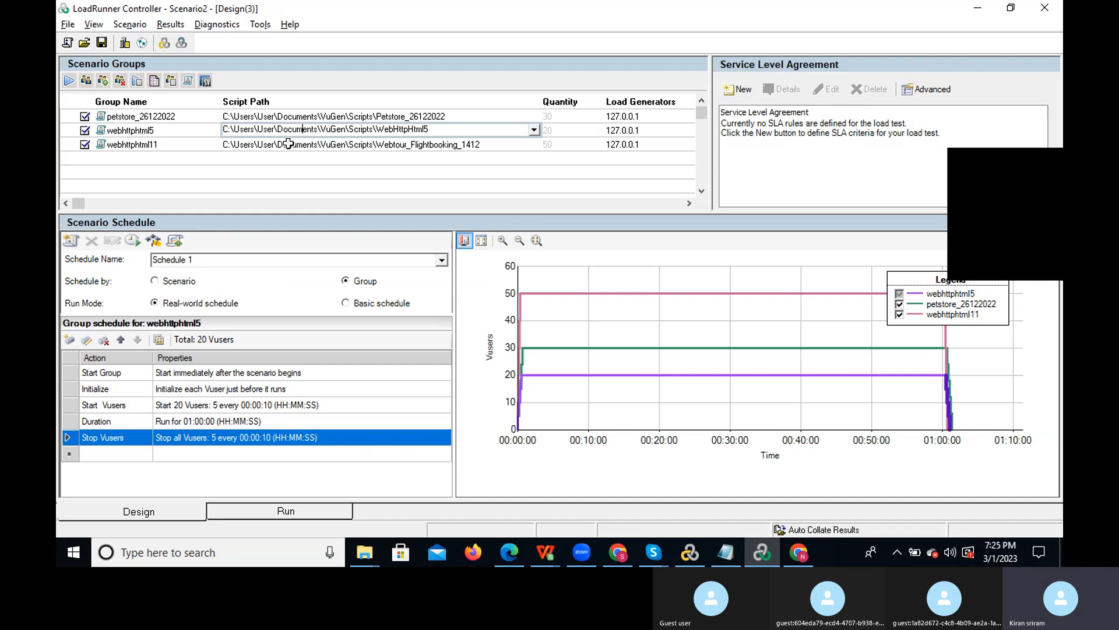
pyautogui.click(286, 144)
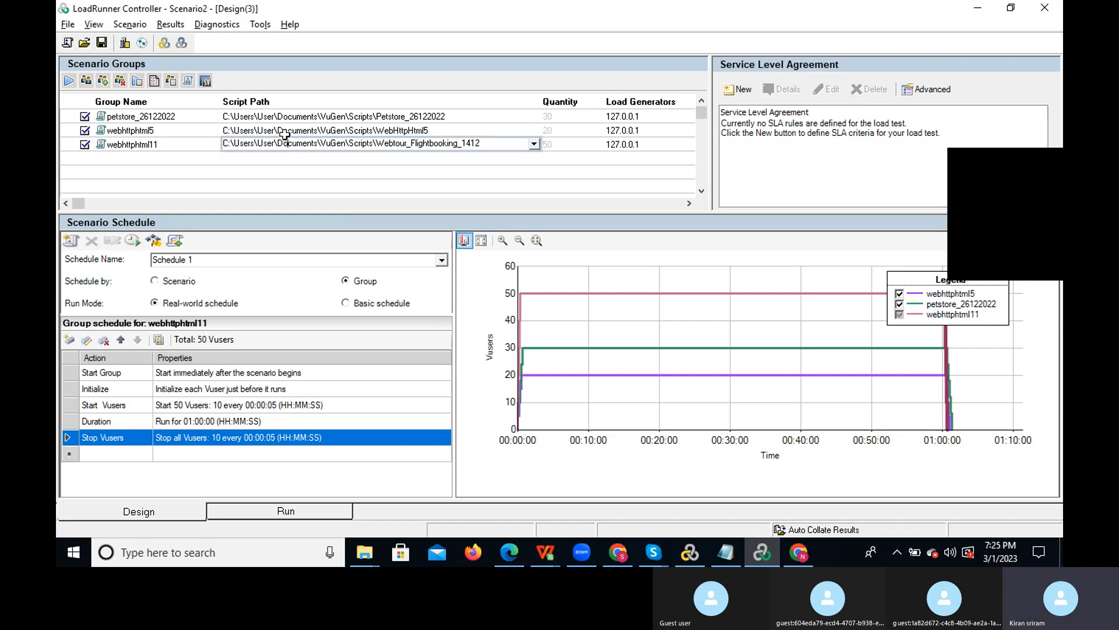
pyautogui.click(283, 130)
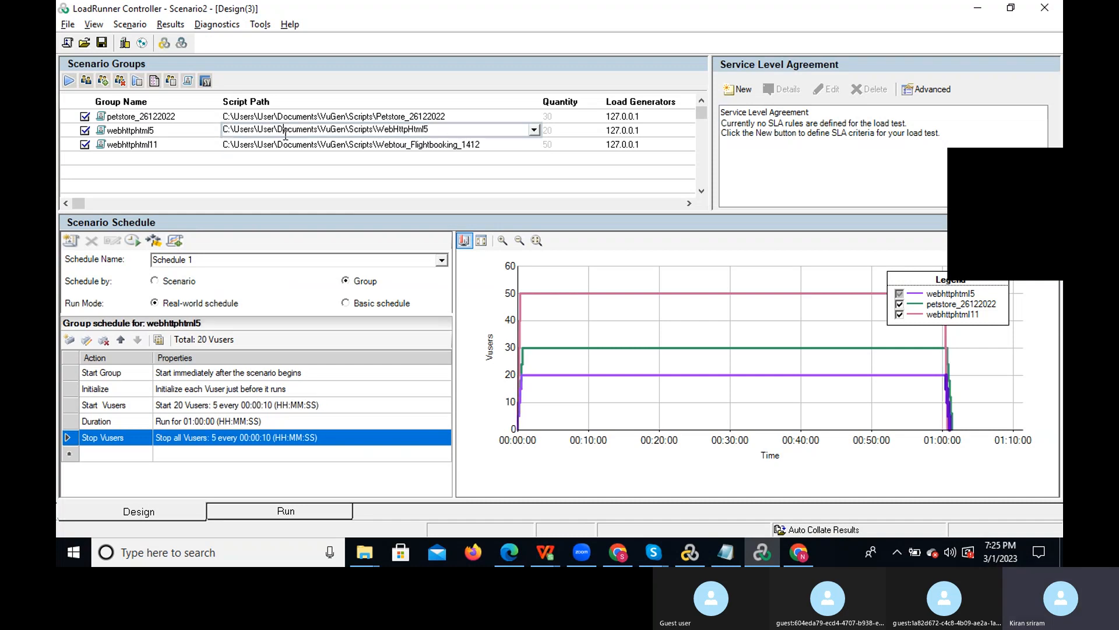
# - View the list of Vusers in the webhttphtml5 group and close it
pyautogui.click(87, 81)
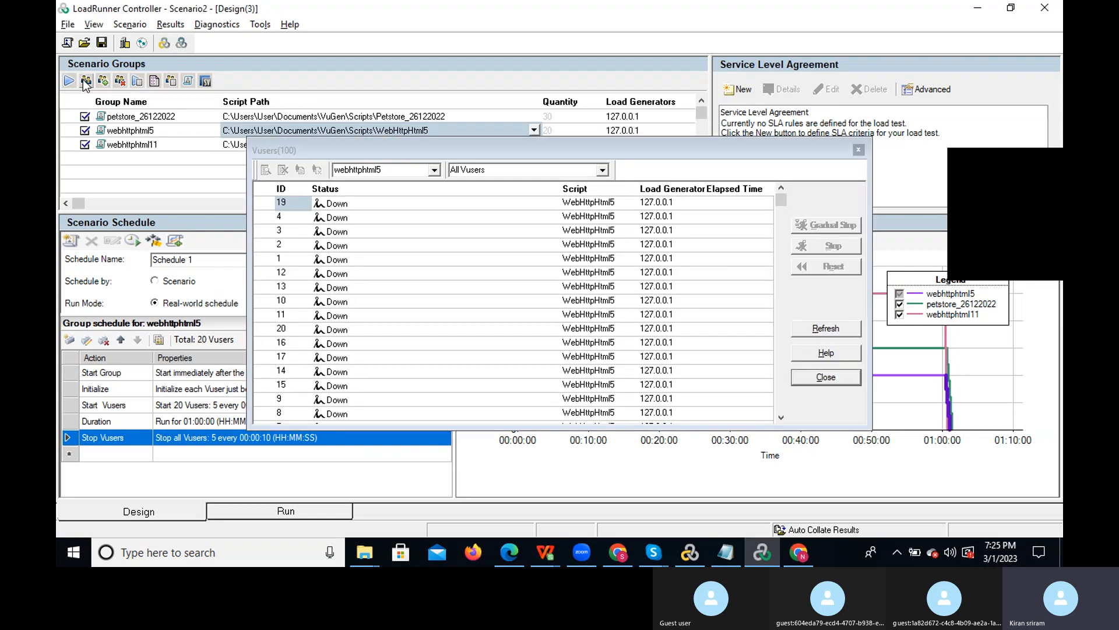
pyautogui.moveTo(781, 201)
pyautogui.mouseDown()
pyautogui.moveTo(769, 298)
pyautogui.moveTo(781, 406)
pyautogui.moveTo(786, 191)
pyautogui.mouseUp()
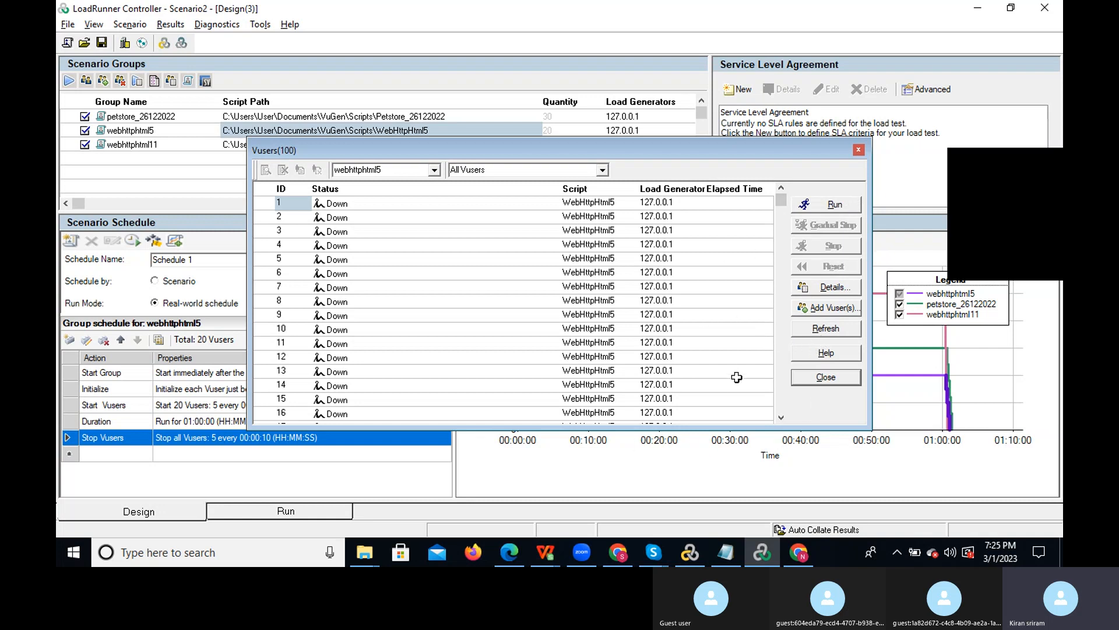
pyautogui.click(859, 150)
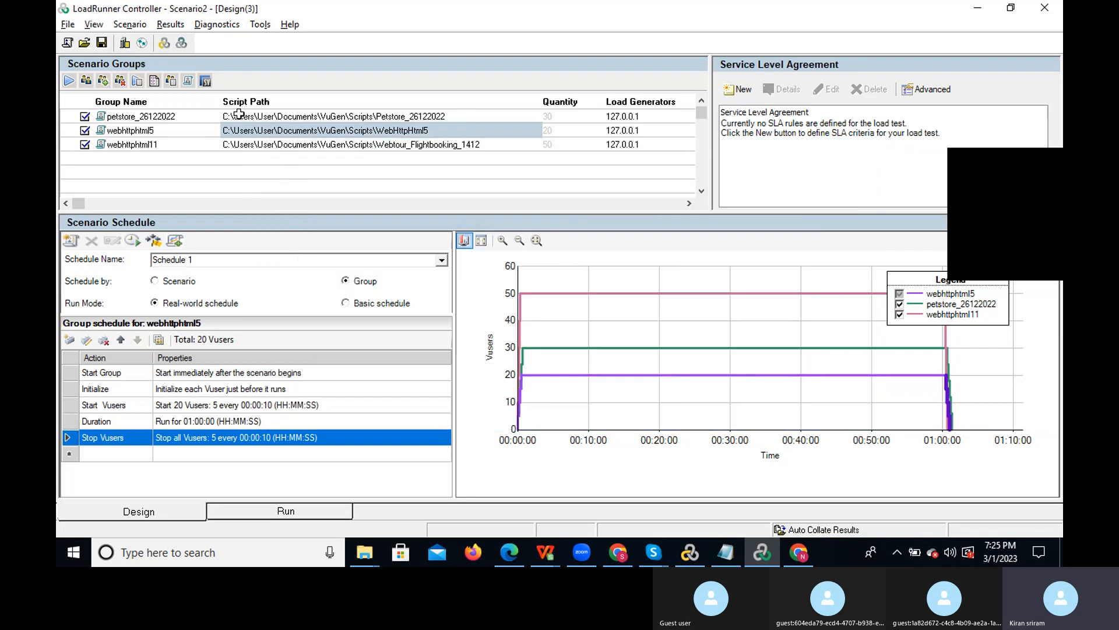
# - Look at the Add Group options and close them without adding a group
pyautogui.click(103, 81)
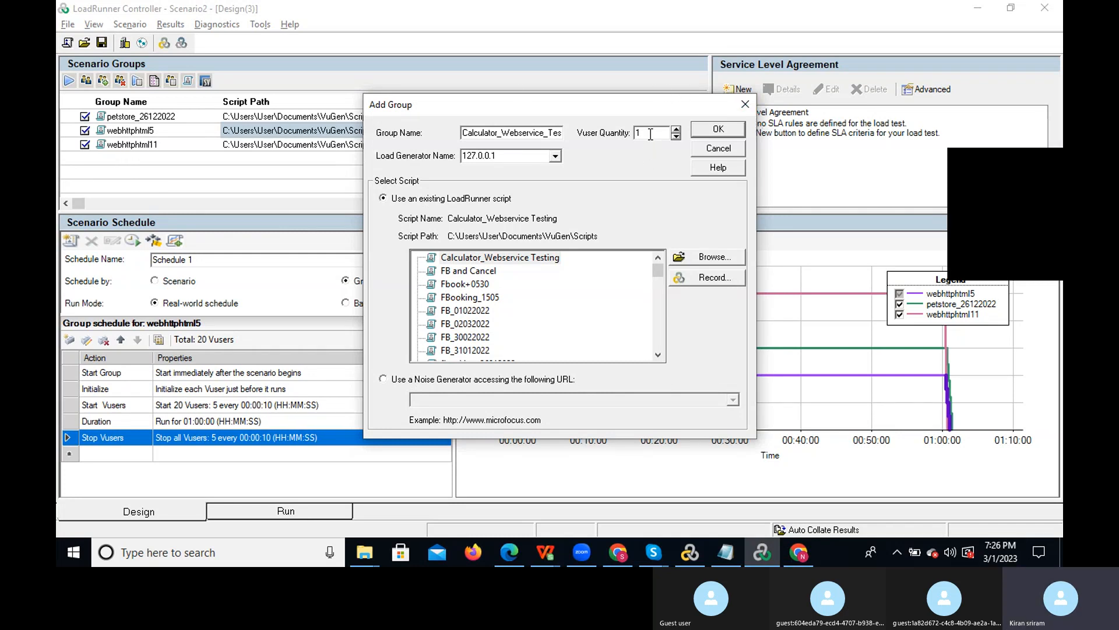
pyautogui.click(745, 104)
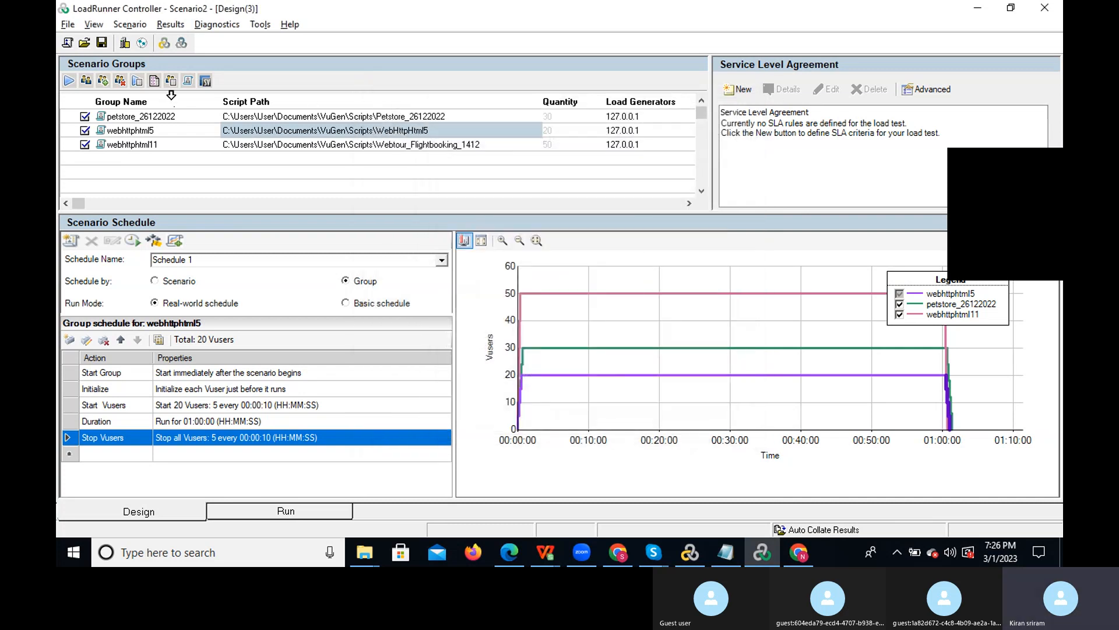
pyautogui.click(120, 87)
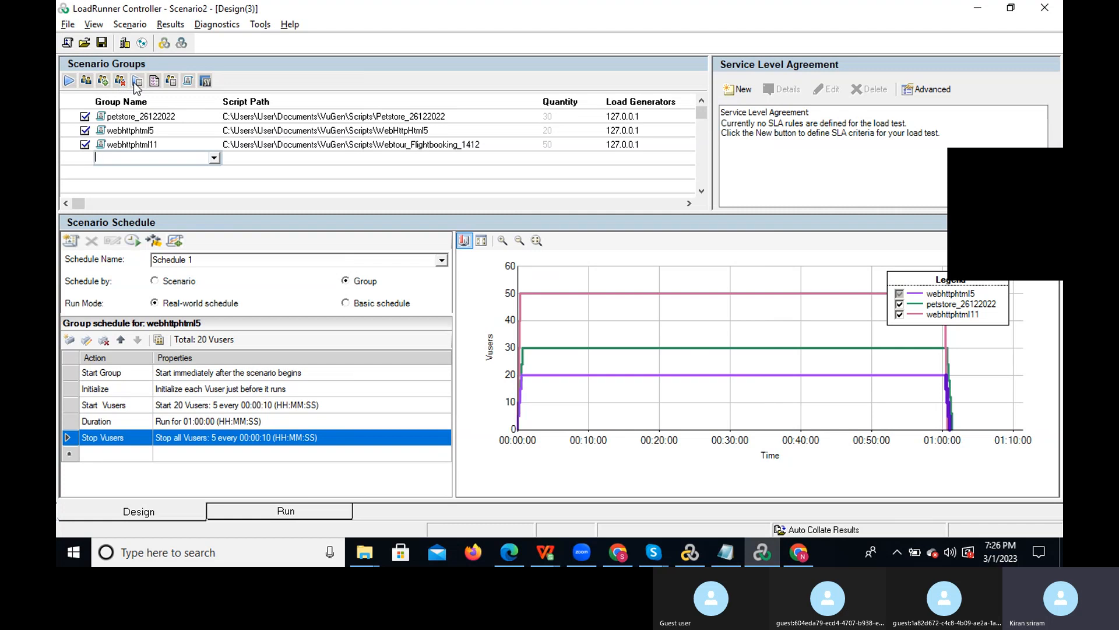
pyautogui.click(121, 175)
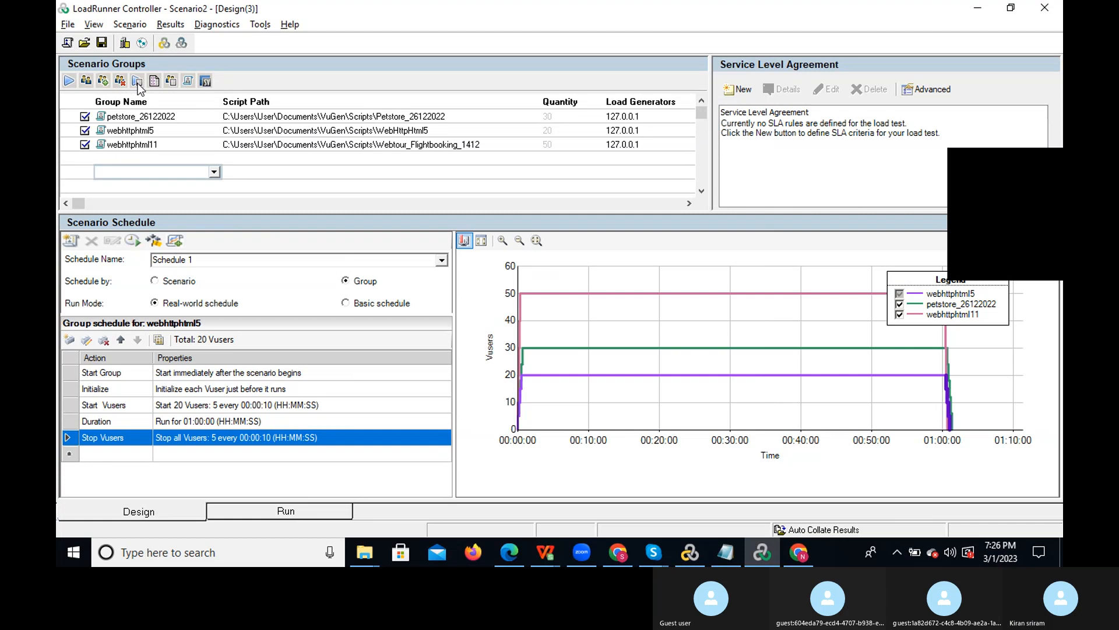
# - Inspect the PasswordParam and UserNameParam parameters of the webhttphtml11 group and close the parameter list
pyautogui.click(197, 146)
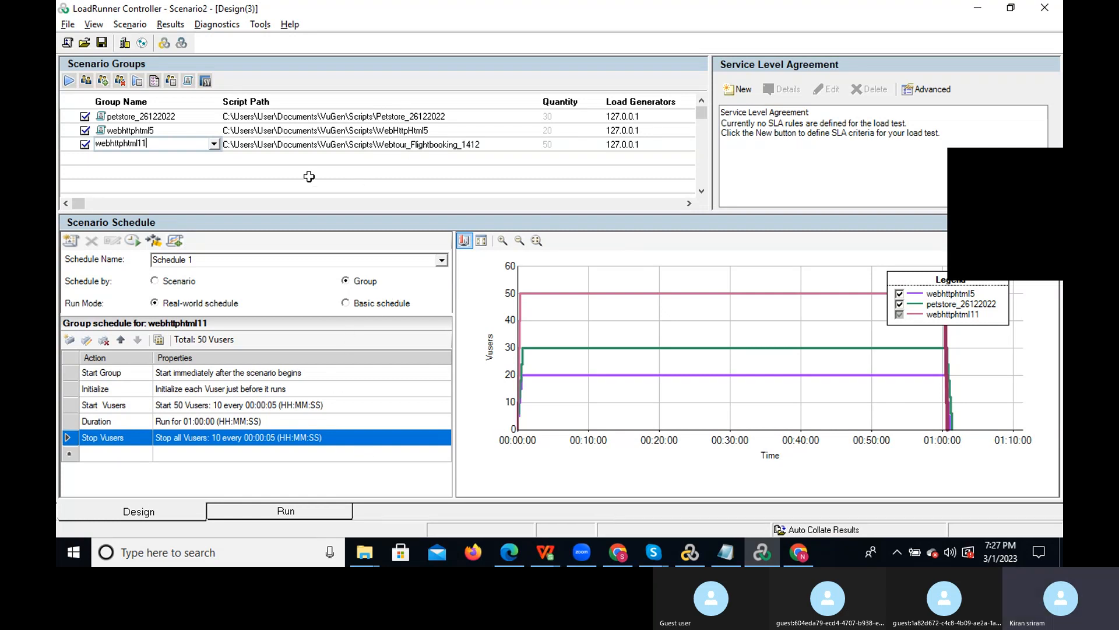
pyautogui.click(154, 82)
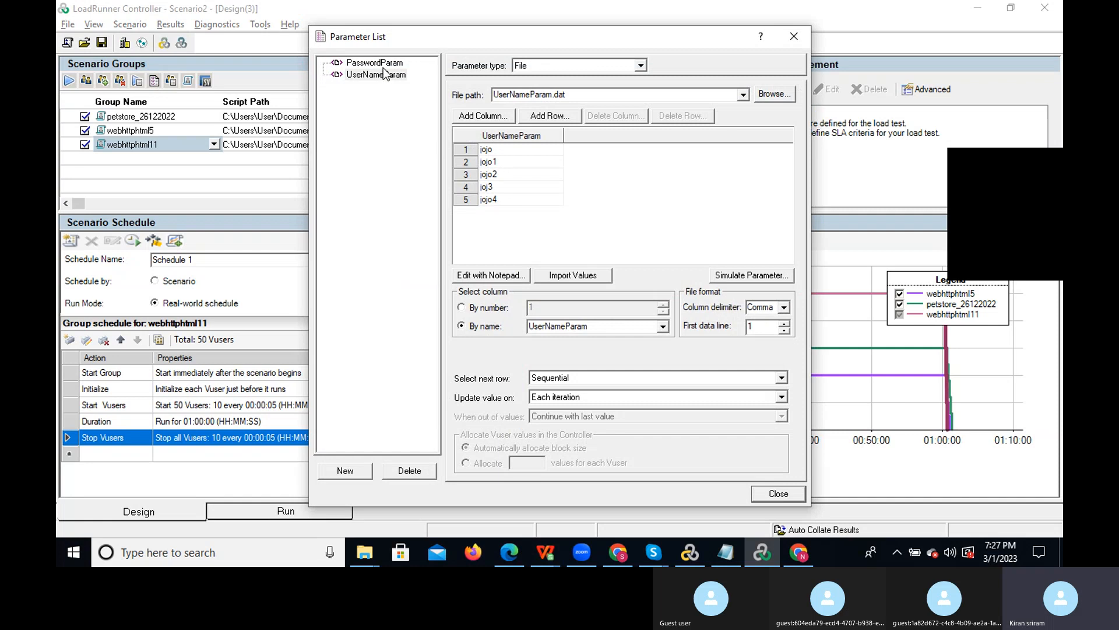
pyautogui.click(381, 65)
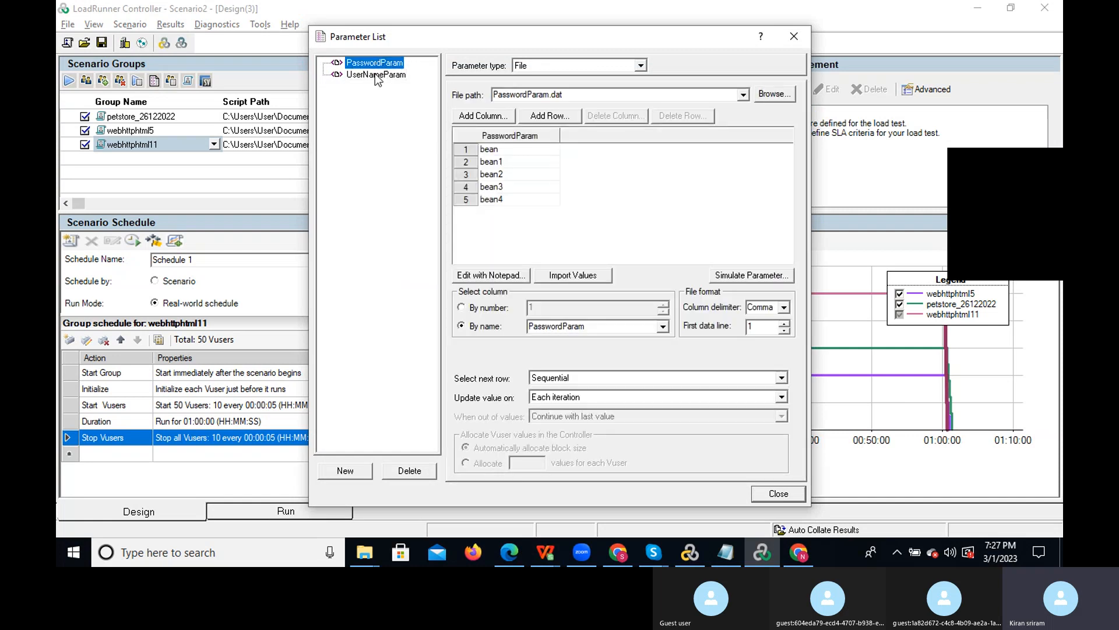
pyautogui.click(376, 74)
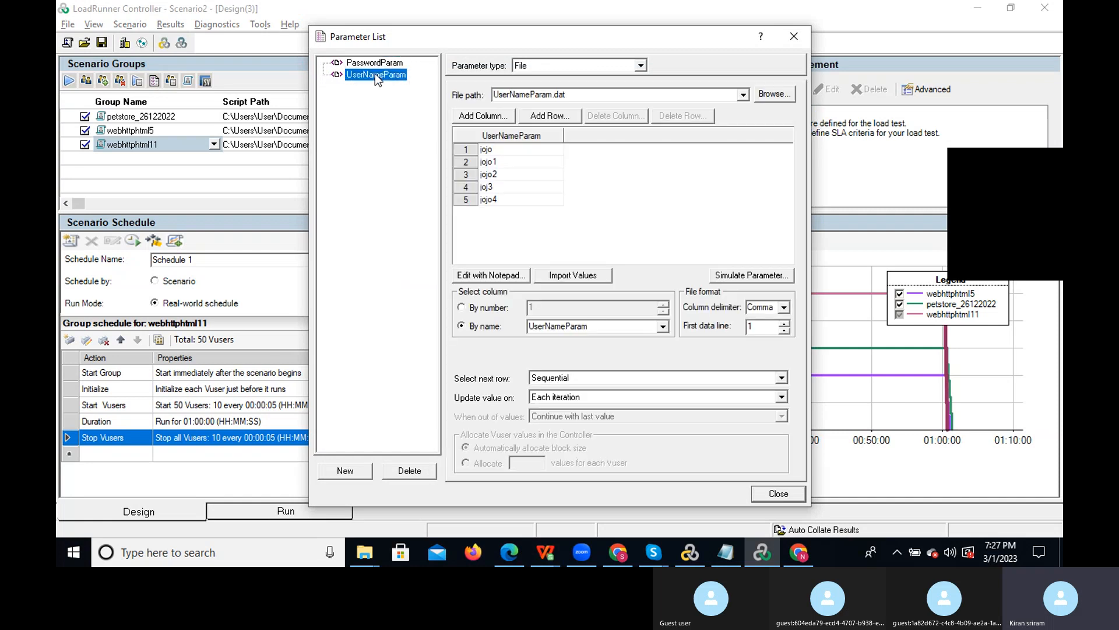
pyautogui.click(786, 497)
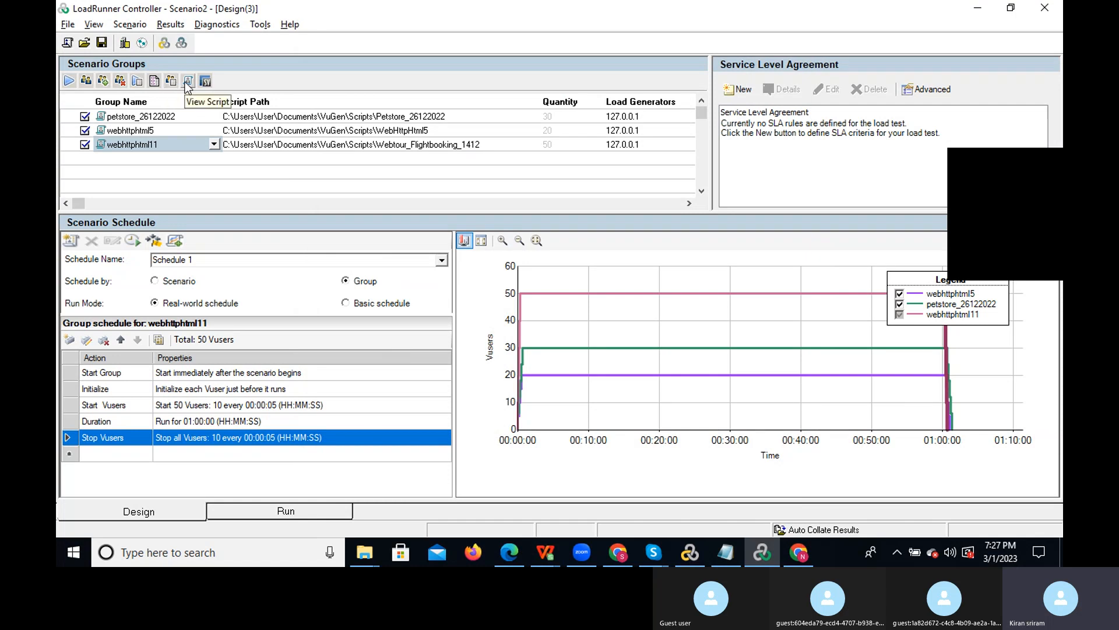
# - Save the scenario as LoadTest_Scenario2.lrs in the Controller scenario folder
pyautogui.click(181, 130)
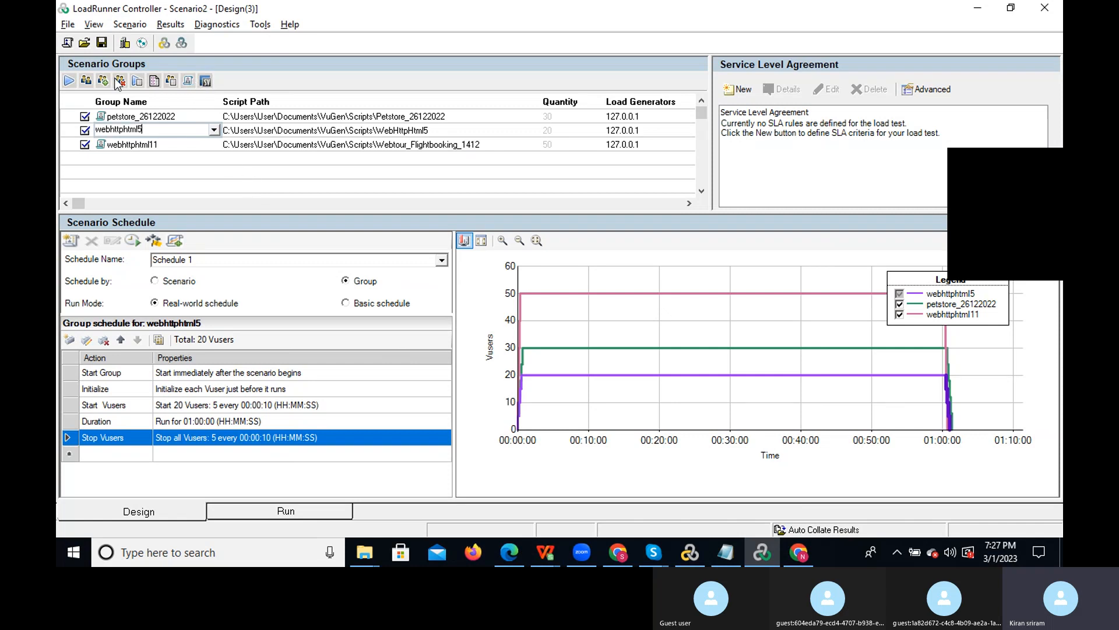
pyautogui.click(83, 44)
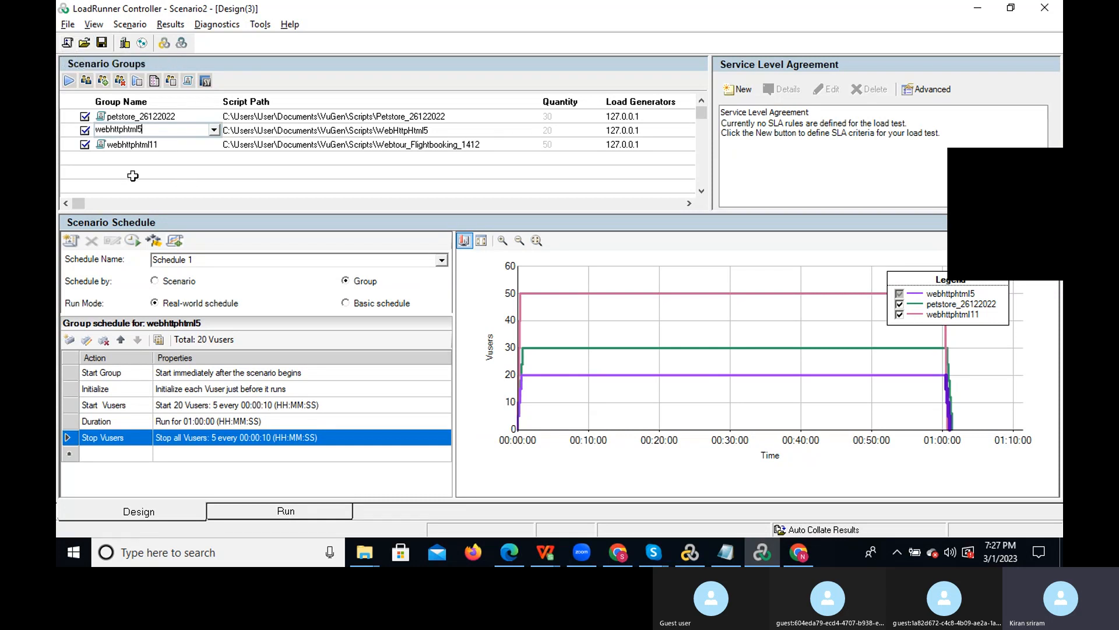
pyautogui.click(103, 43)
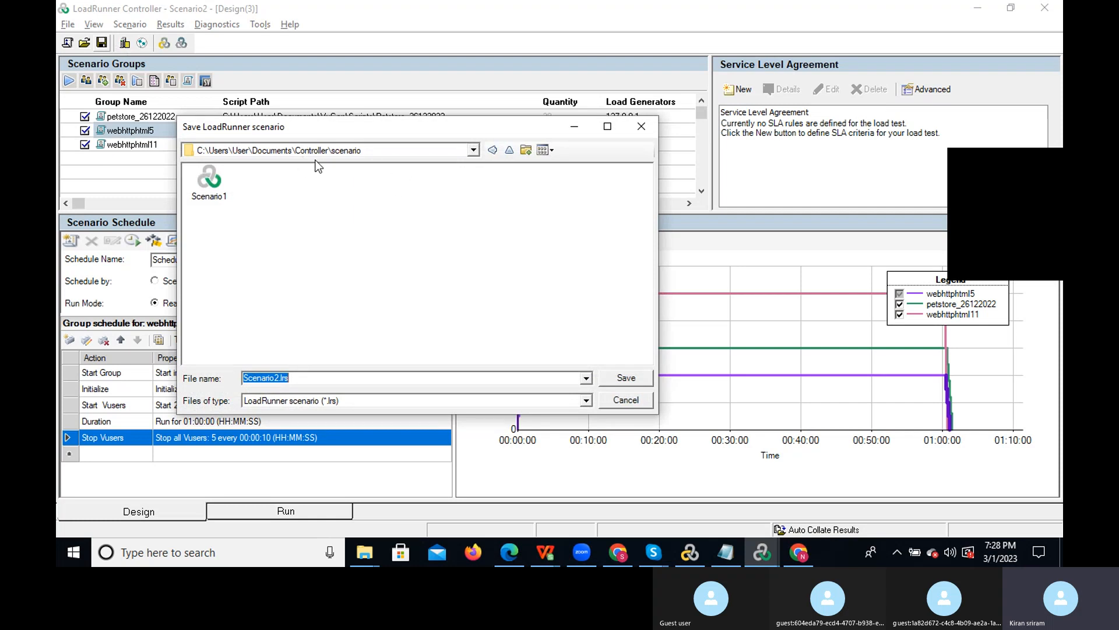
pyautogui.click(275, 378)
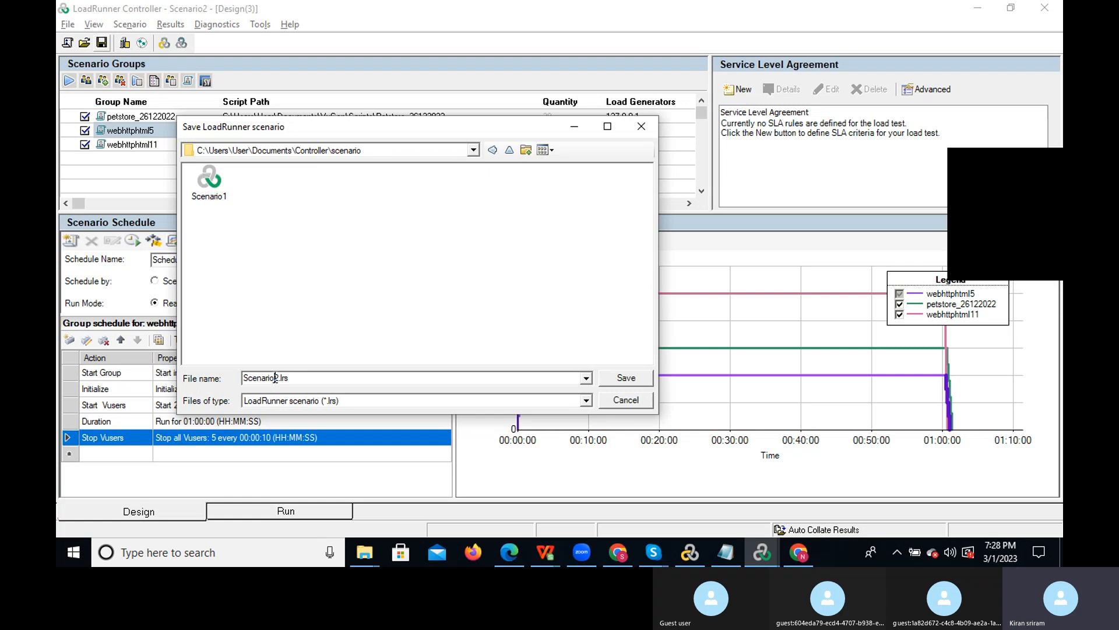
pyautogui.click(244, 378)
pyautogui.write('LoadTest_')
pyautogui.click(626, 378)
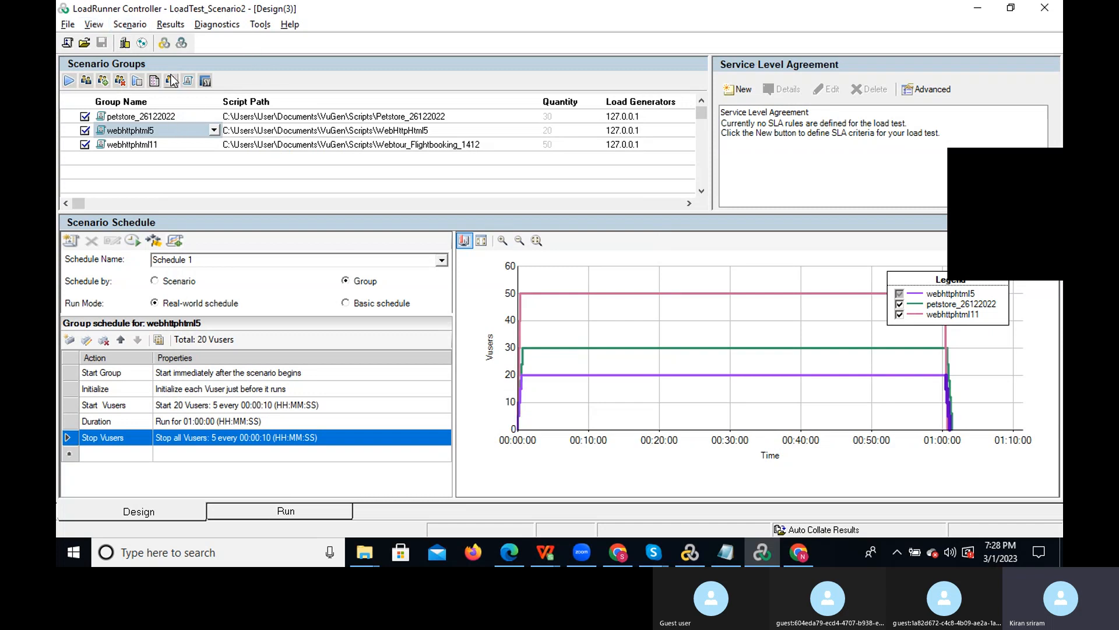
# - Connect the 127.0.0.1 and localhost load generators of the scenario
pyautogui.click(124, 44)
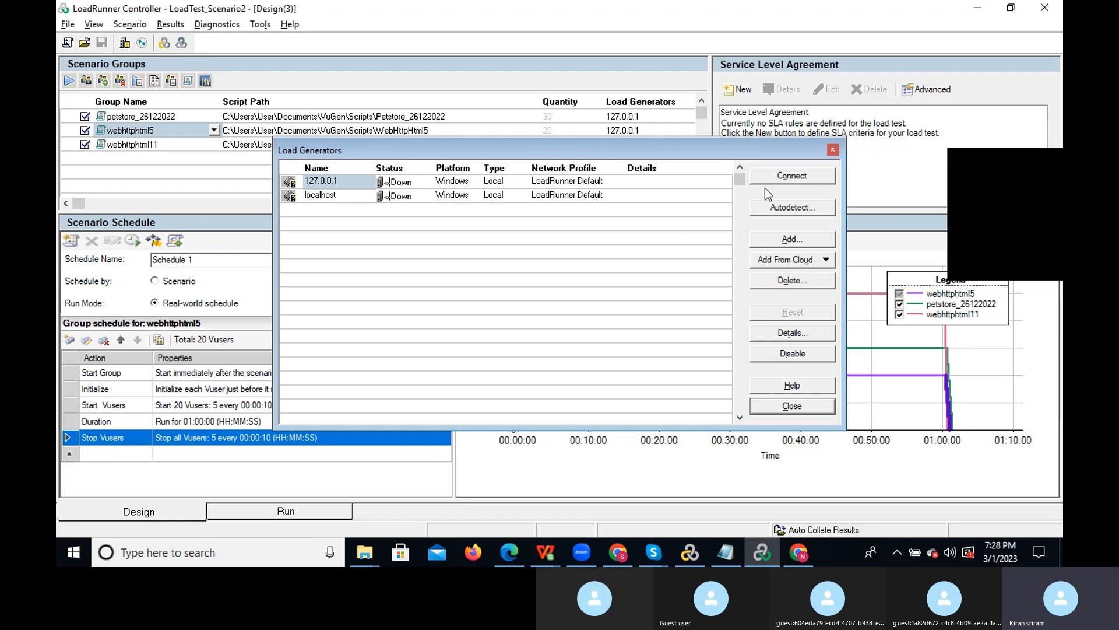
pyautogui.click(794, 178)
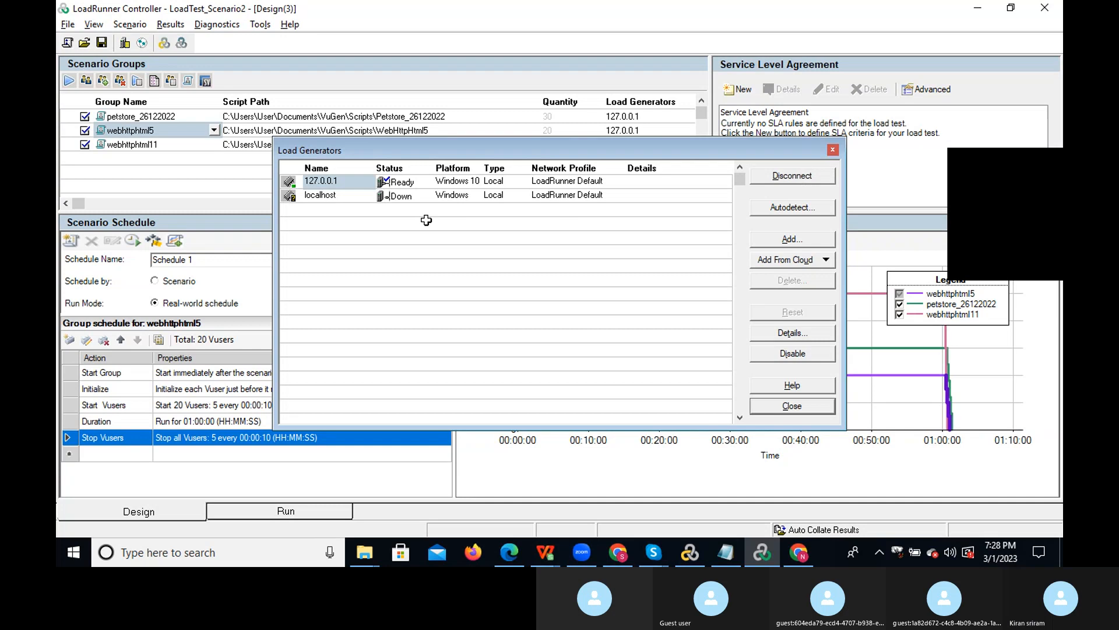
pyautogui.click(353, 197)
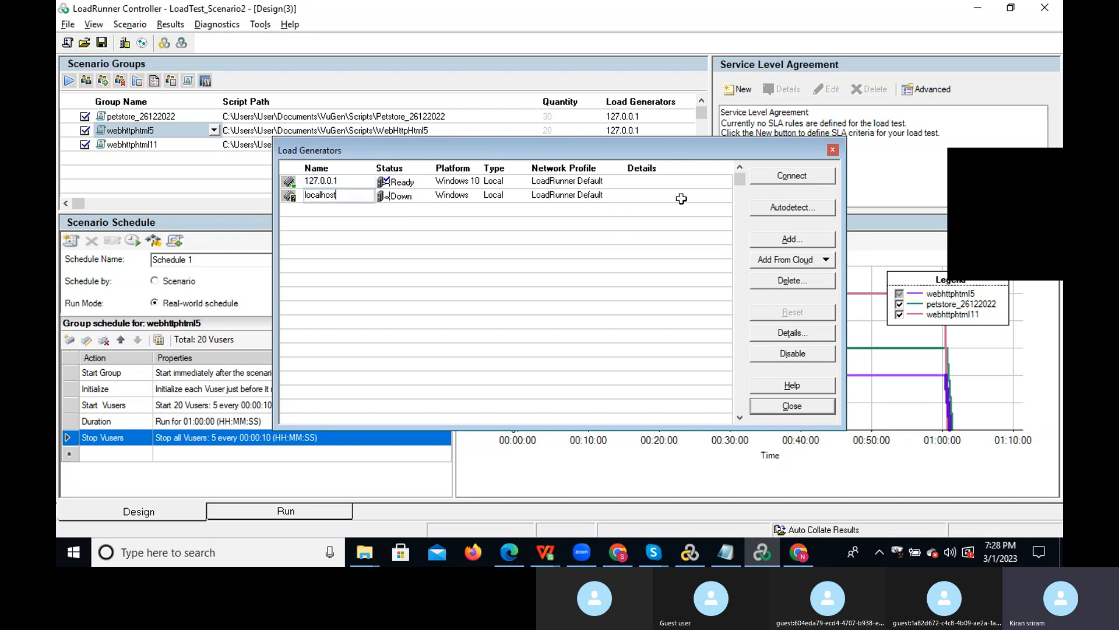
pyautogui.click(776, 179)
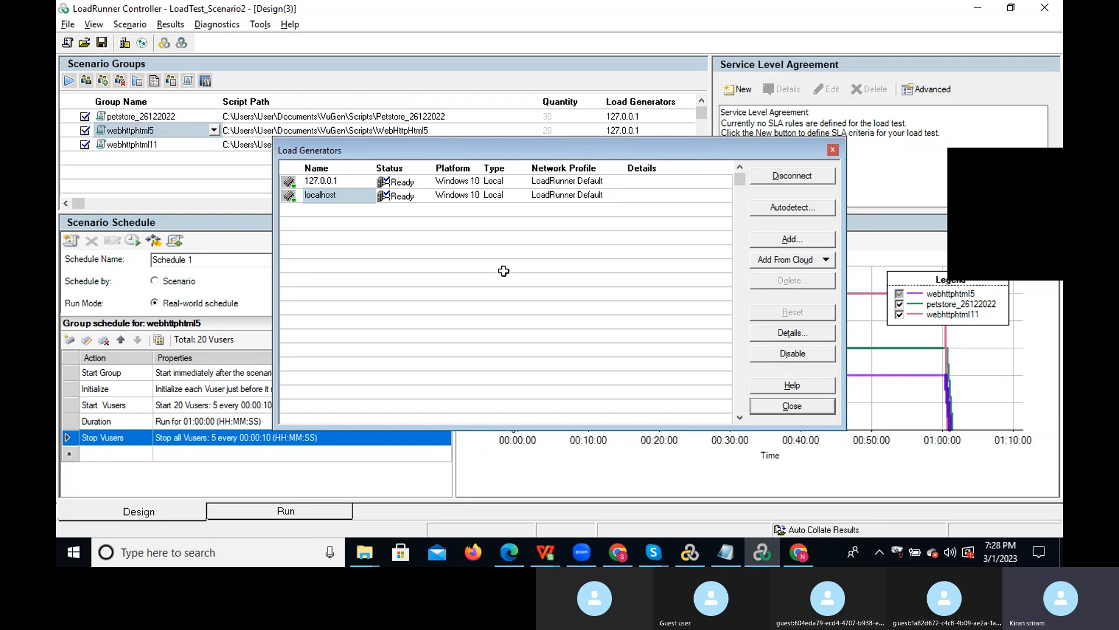
# - Disconnect and reconnect both the localhost and 127.0.0.1 load generators, and close the load generator list
pyautogui.click(802, 180)
pyautogui.click(428, 182)
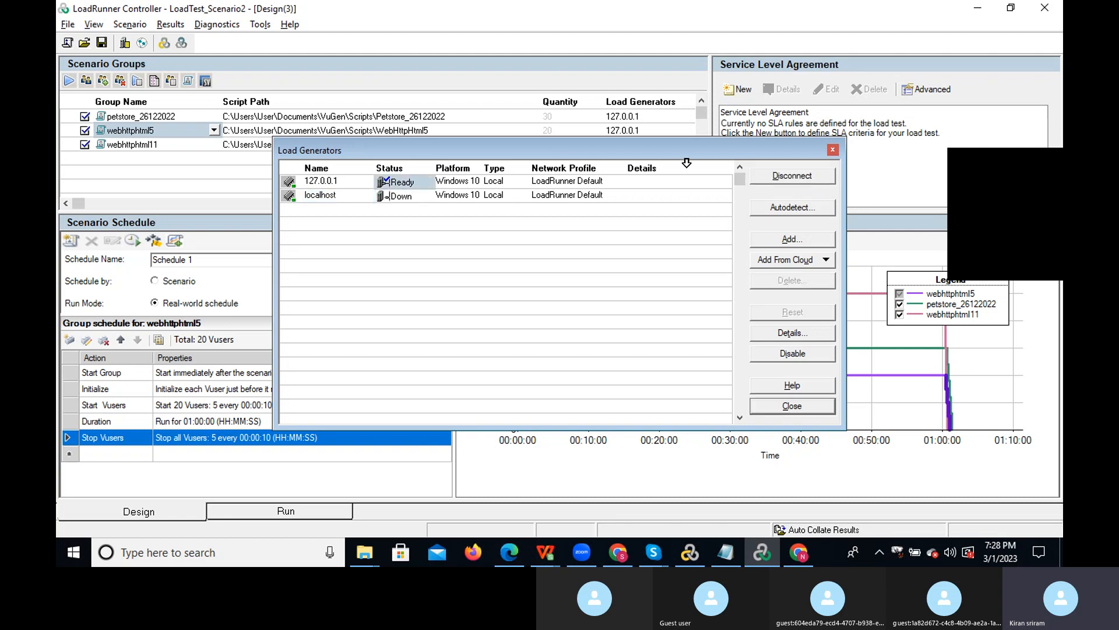
pyautogui.click(776, 180)
pyautogui.click(793, 177)
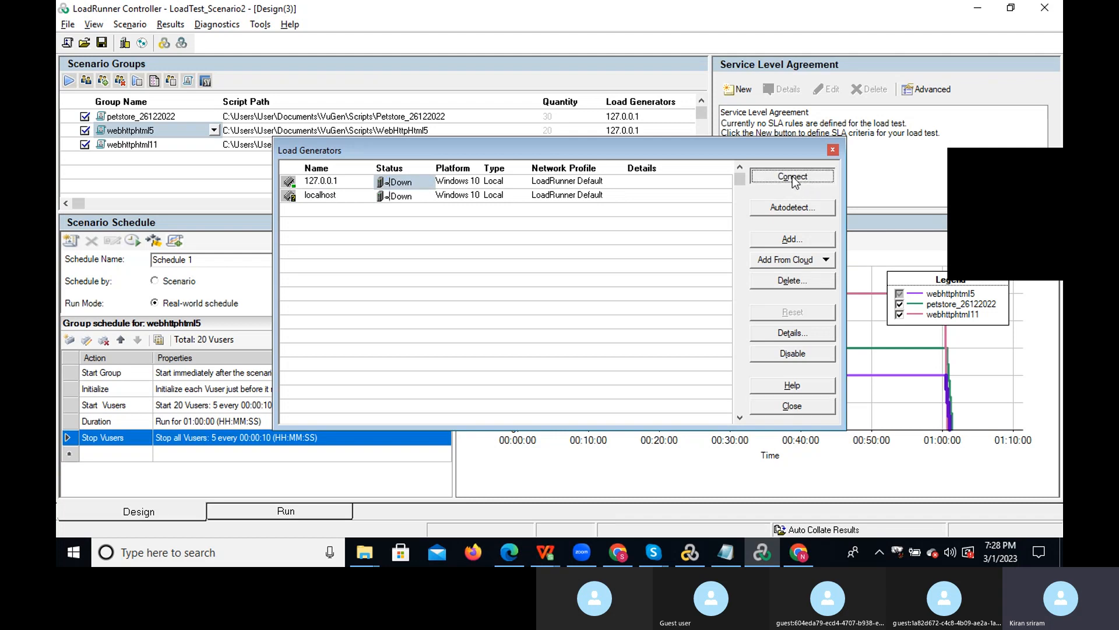
pyautogui.click(396, 197)
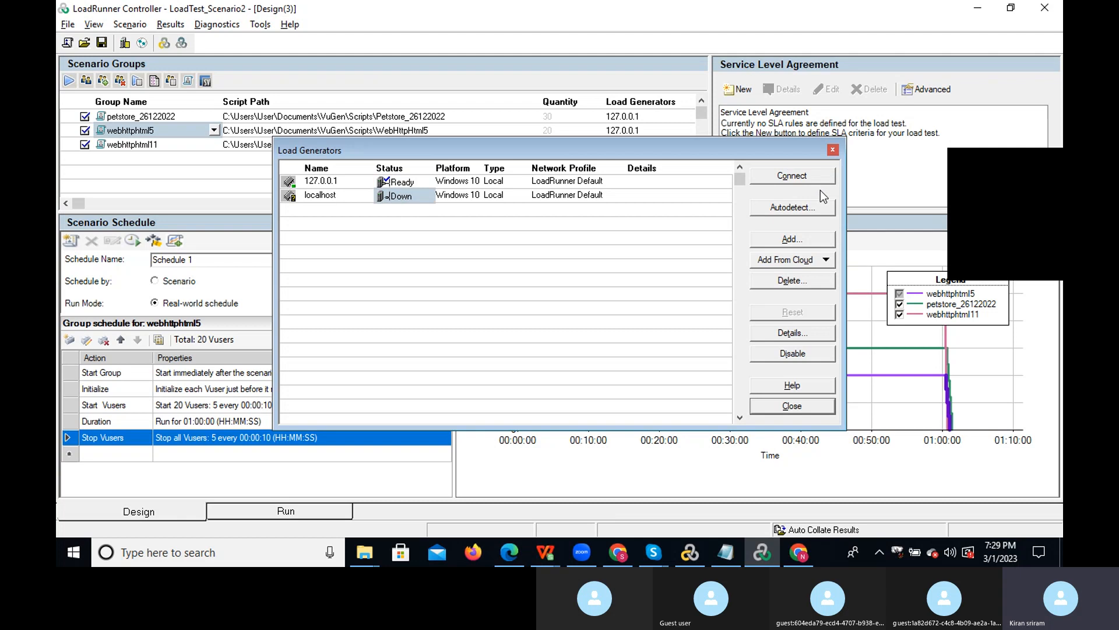
pyautogui.click(793, 177)
pyautogui.click(833, 151)
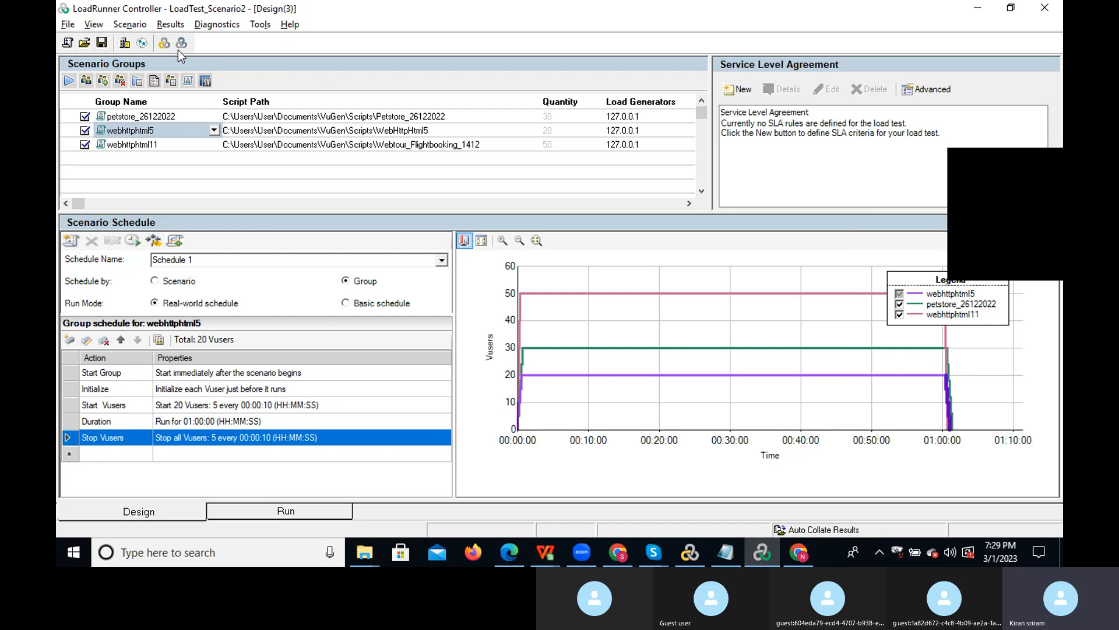
pyautogui.click(68, 24)
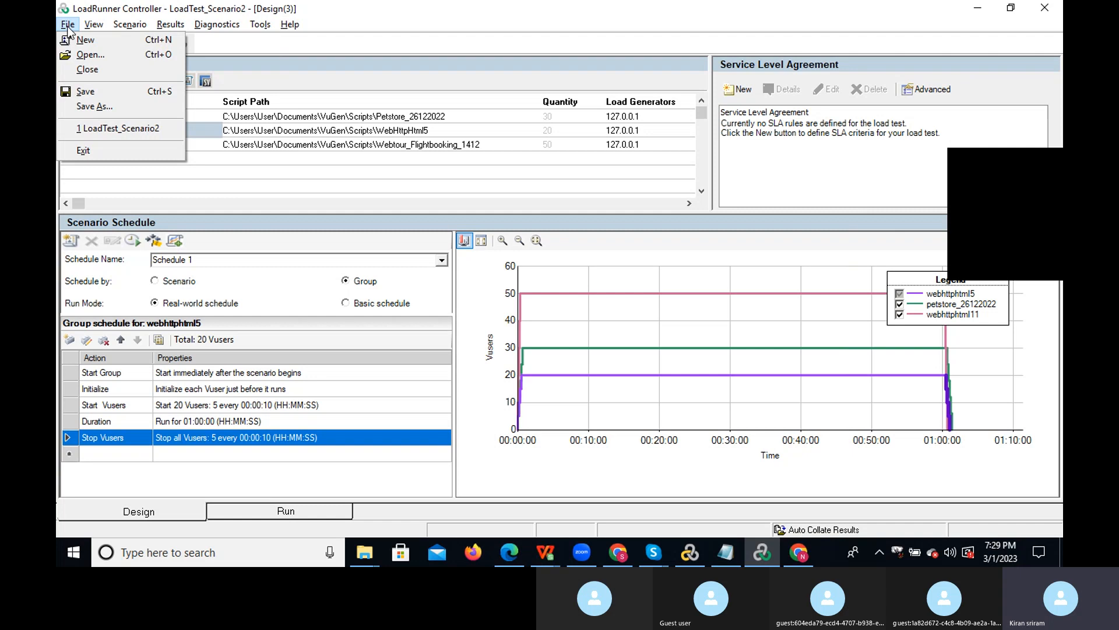
pyautogui.moveTo(88, 30)
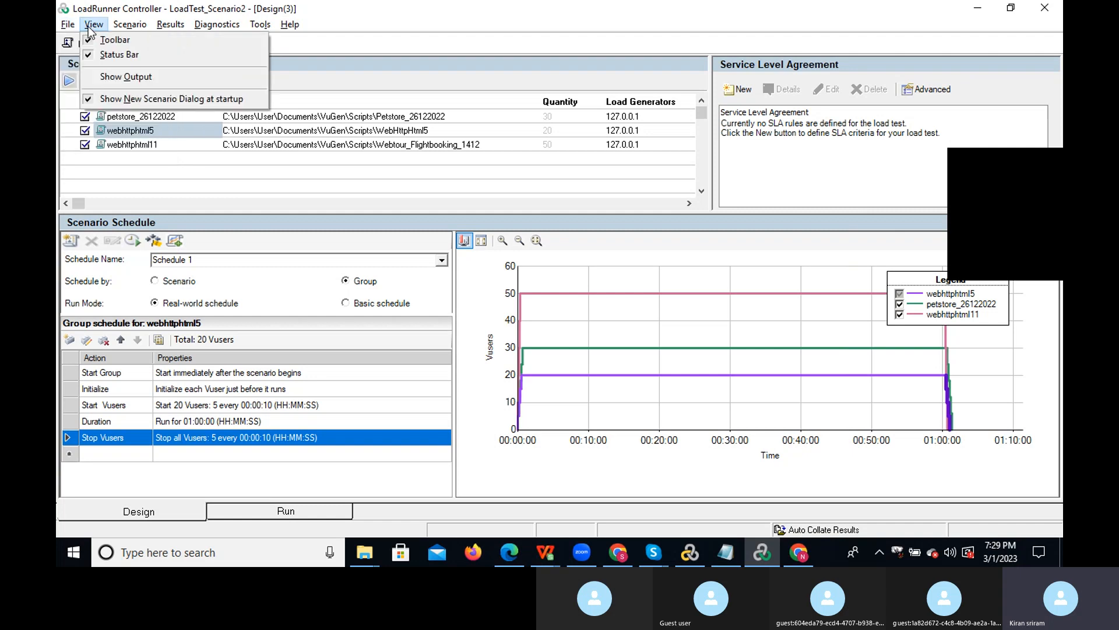
pyautogui.click(92, 25)
pyautogui.click(129, 25)
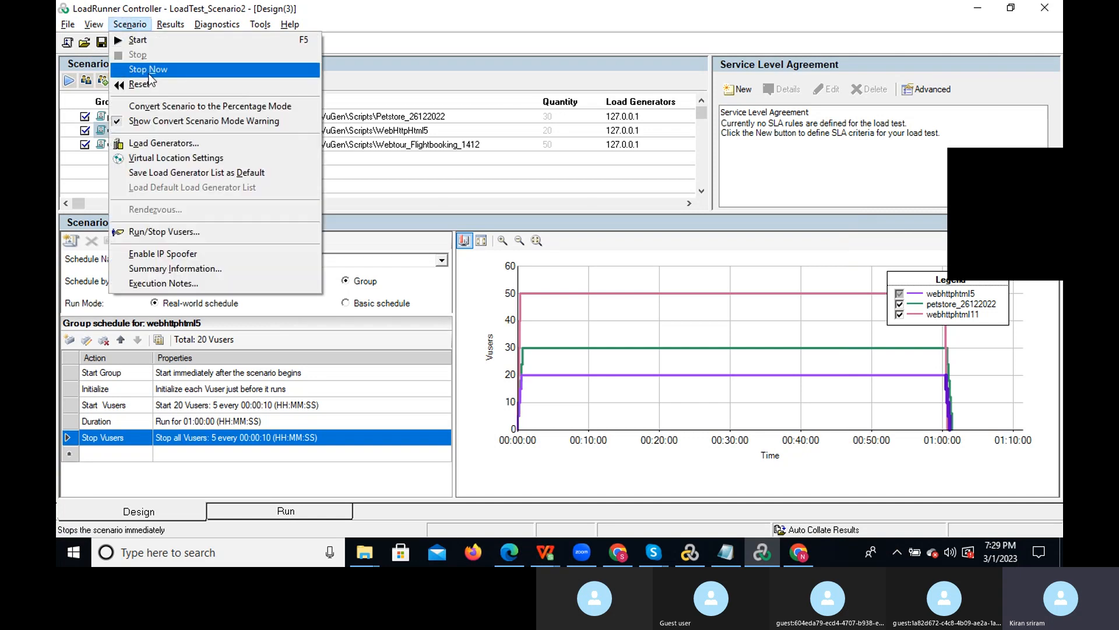
pyautogui.moveTo(165, 25)
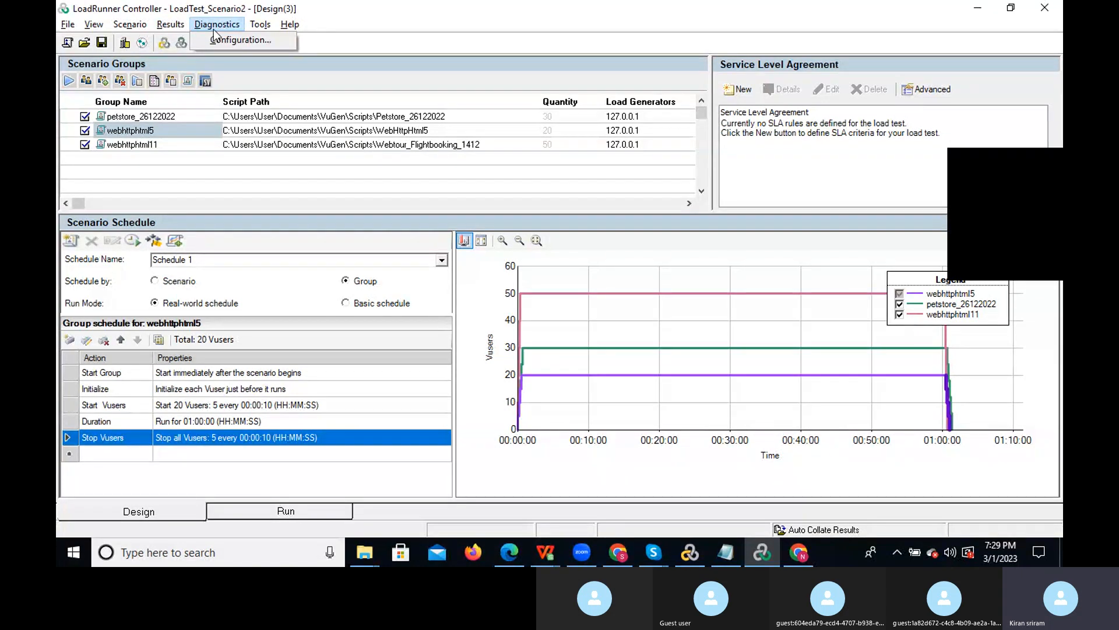
pyautogui.moveTo(290, 24)
pyautogui.click(107, 174)
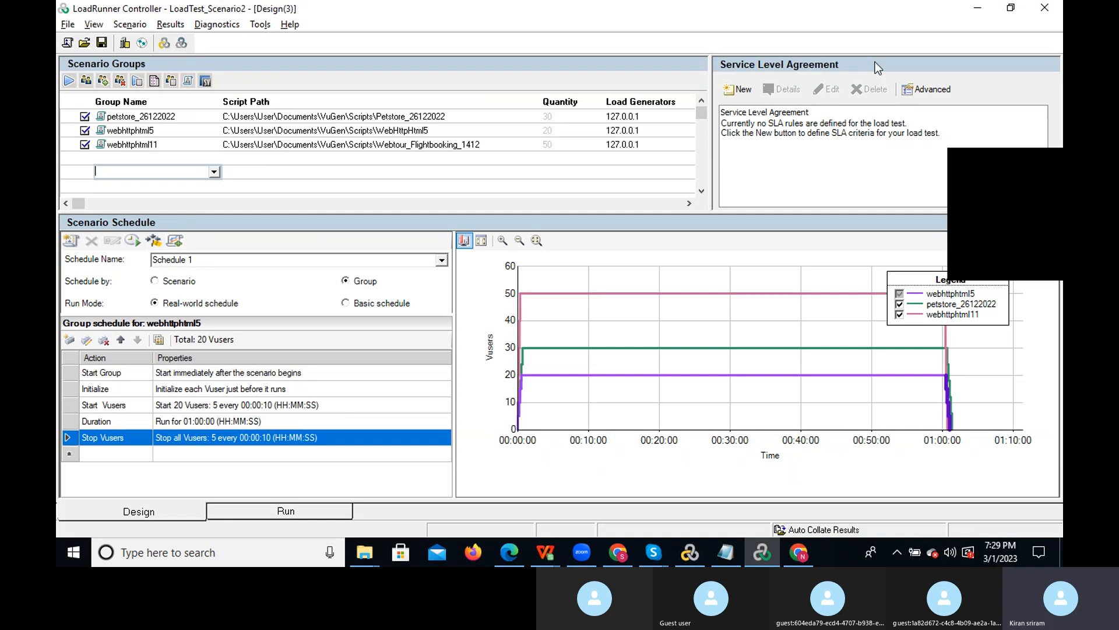
# - Start a new service level agreement goal that measures the average Transaction Response Time
pyautogui.click(739, 91)
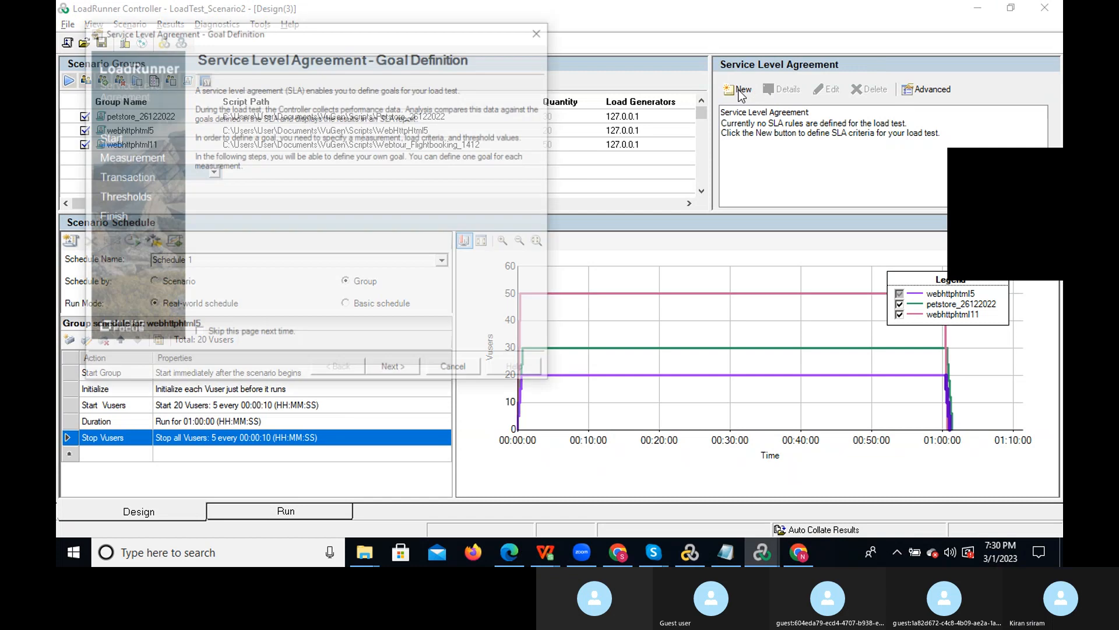
pyautogui.moveTo(330, 35); pyautogui.dragTo(487, 85)
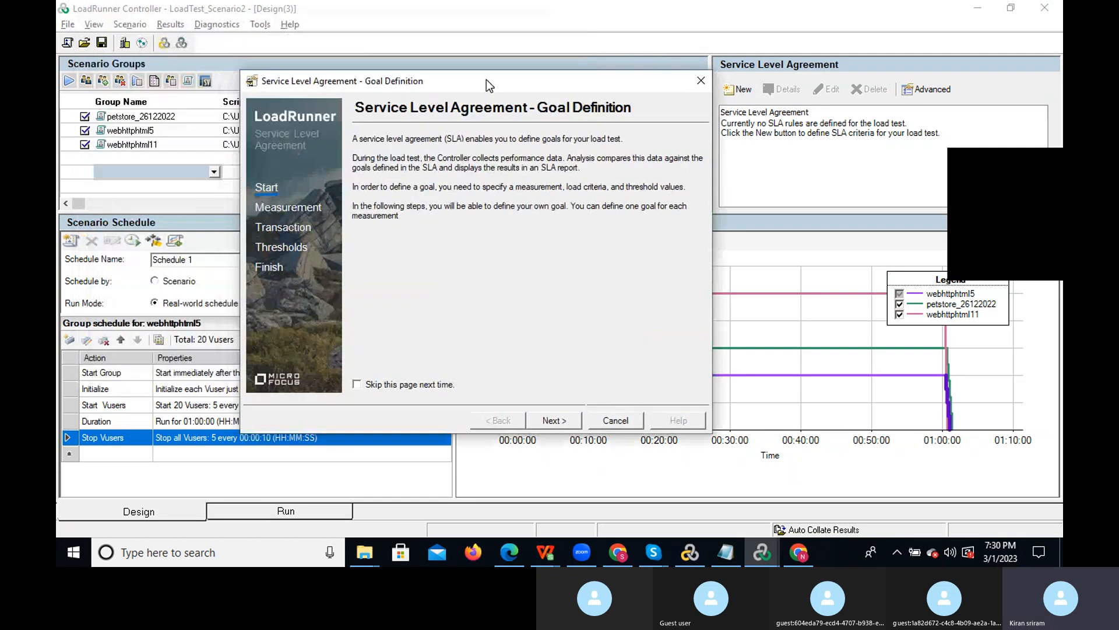
pyautogui.click(559, 418)
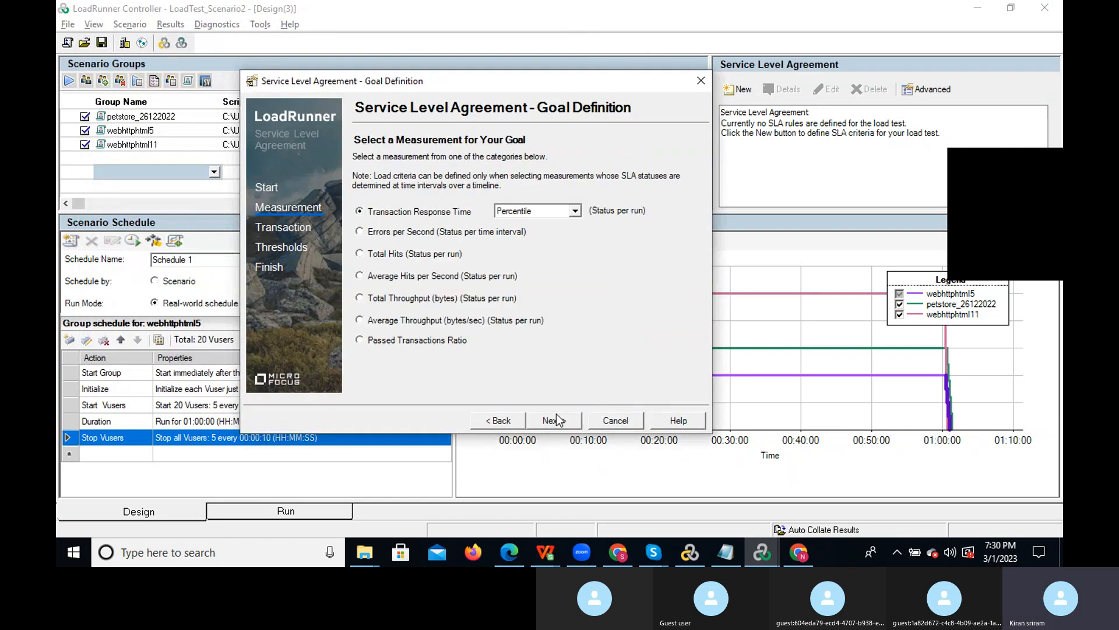
pyautogui.click(573, 214)
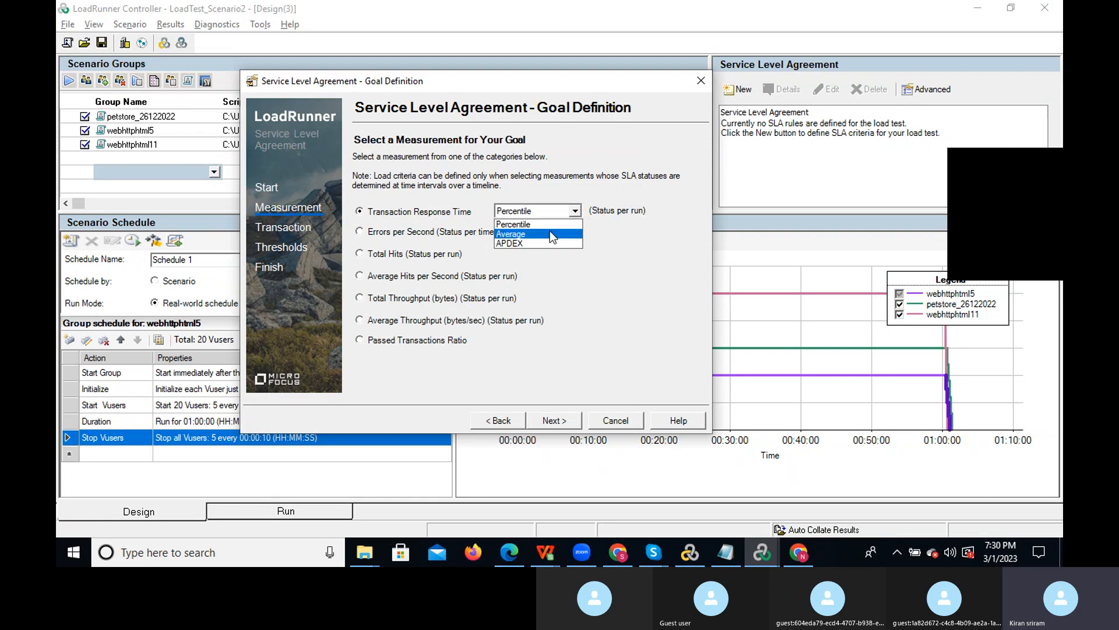
pyautogui.click(552, 234)
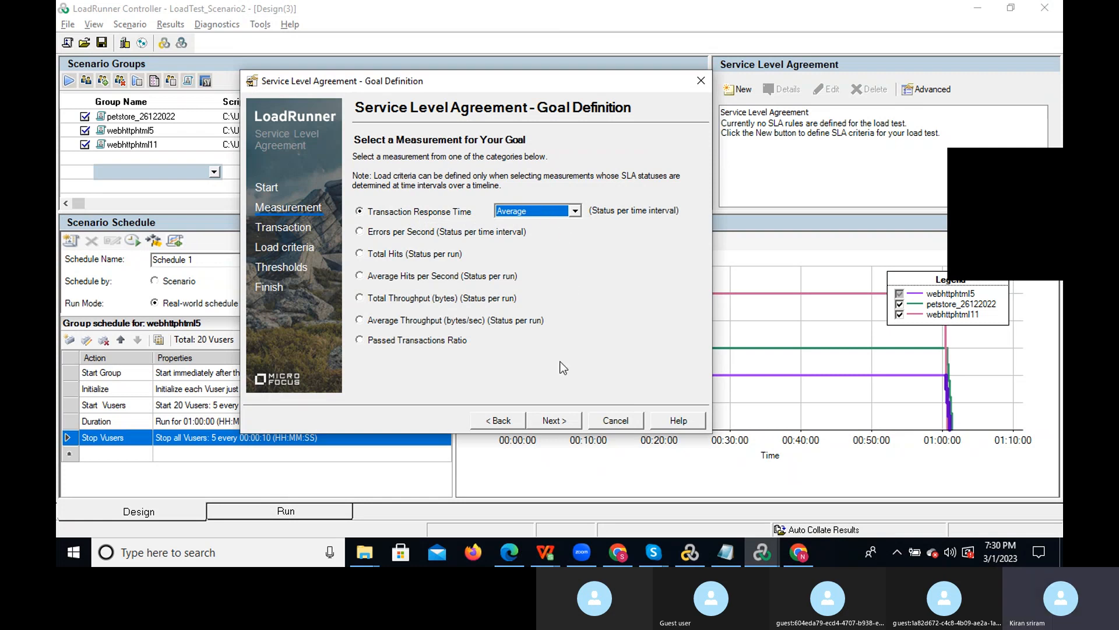
pyautogui.click(552, 421)
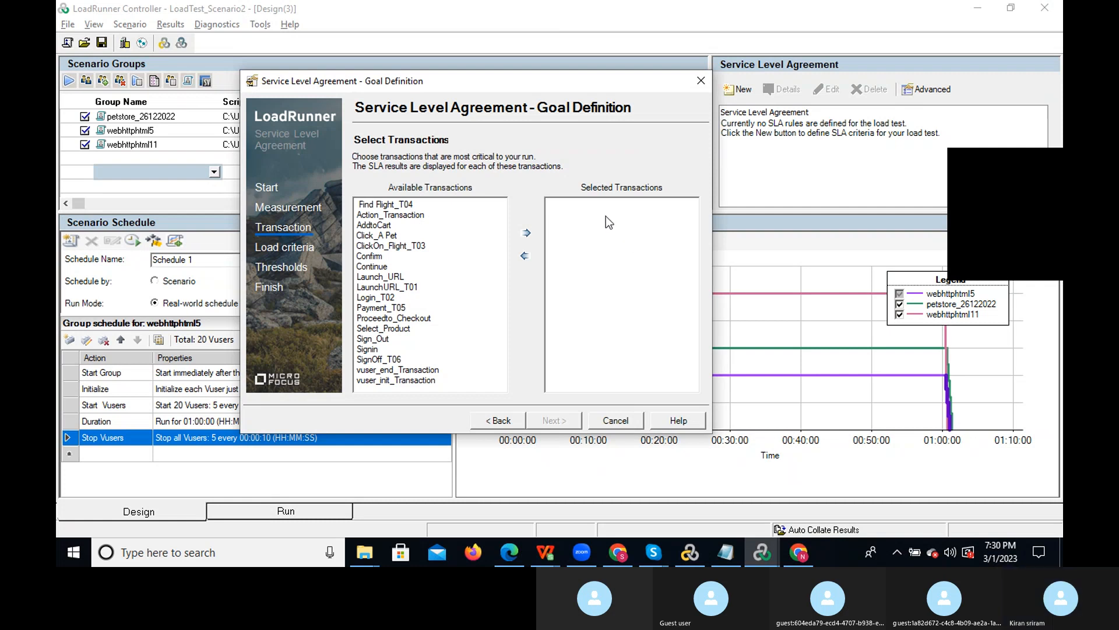
# - Add all transactions from Click_A Pet through SignOff_T06 to the goal's selected transactions
pyautogui.click(376, 236)
pyautogui.hotkey('shift', 'Down')
pyautogui.hotkey('shift', 'Down')
pyautogui.hotkey('shift', 'Down')
pyautogui.hotkey('shift', 'Down')
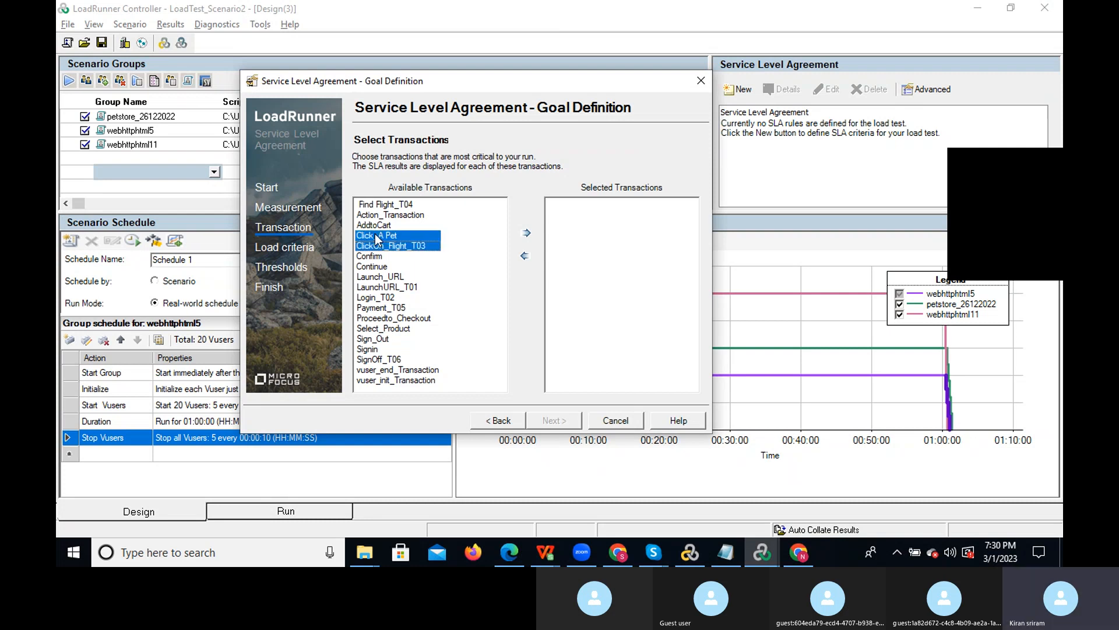
pyautogui.hotkey('shift', 'Down')
pyautogui.hotkey('shift', 'Down')
pyautogui.hotkey('shift', 'Down')
pyautogui.hotkey('shift', 'Down')
pyautogui.hotkey('shift', 'Down')
pyautogui.hotkey('shift', 'Down')
pyautogui.hotkey('shift', 'Down')
pyautogui.hotkey('shift', 'Down')
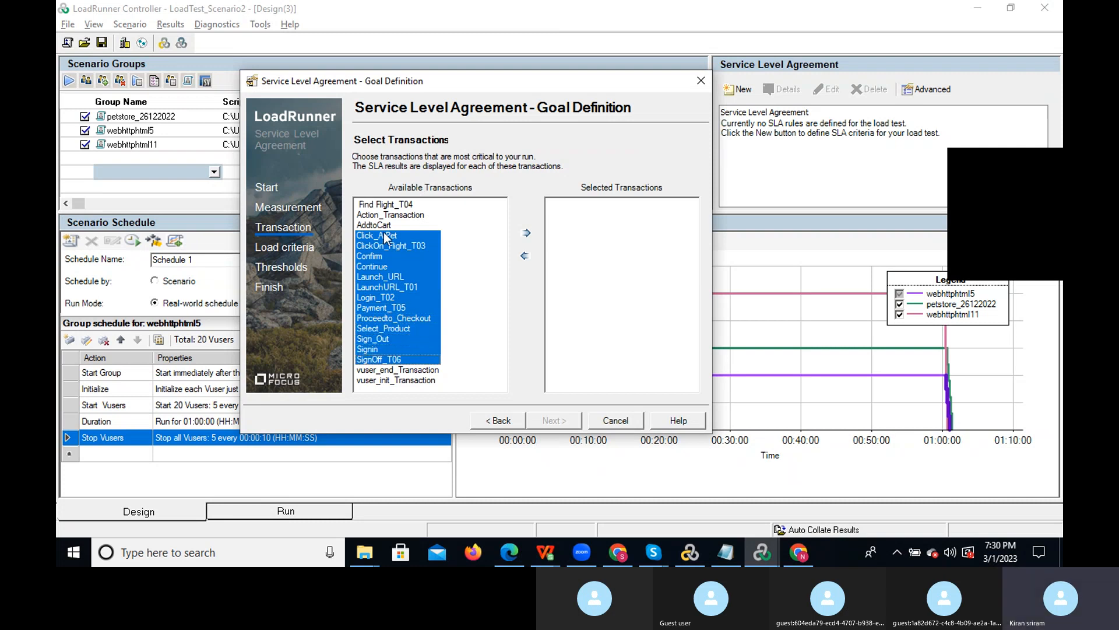
pyautogui.click(529, 234)
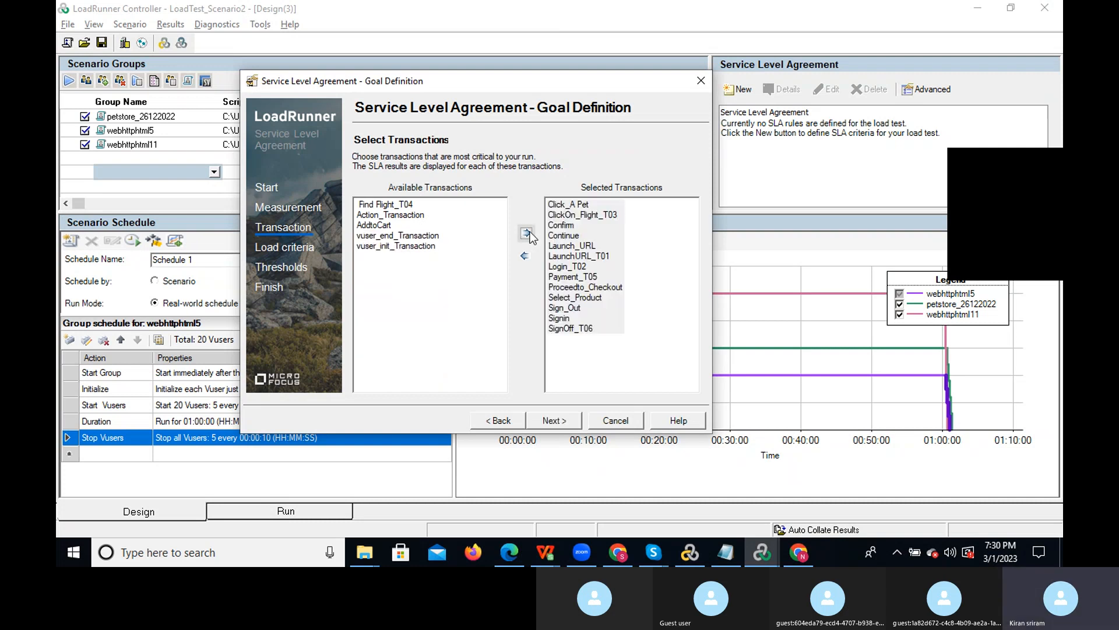
# - Add the AddtoCart and Find Flight_T04 transactions to the goal and continue to the load criteria
pyautogui.click(371, 225)
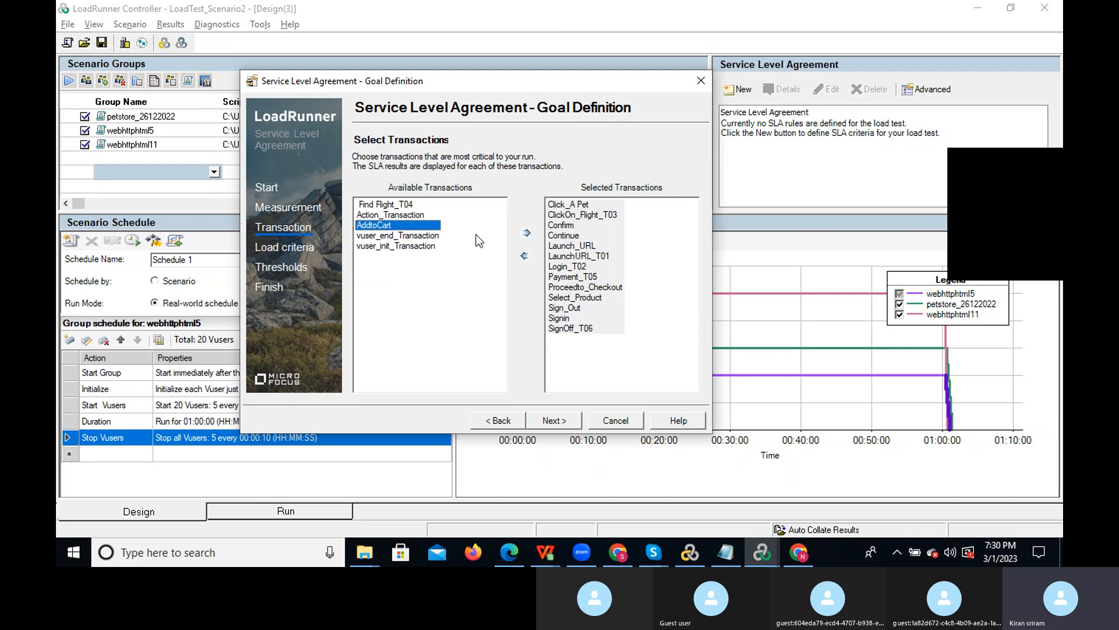
pyautogui.click(527, 234)
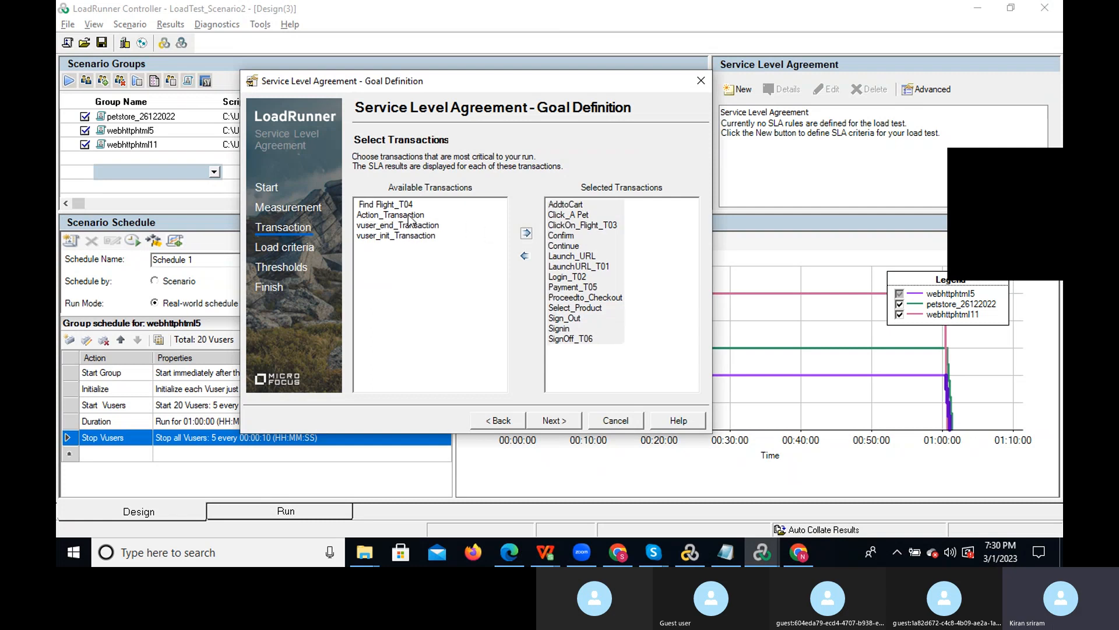
pyautogui.click(392, 205)
pyautogui.click(526, 233)
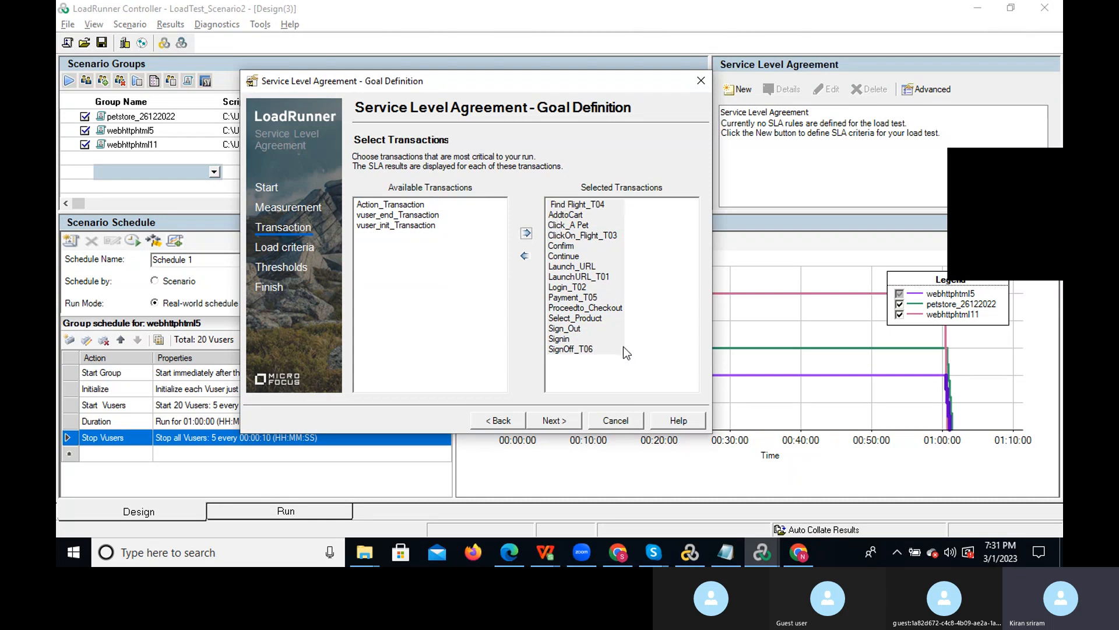
pyautogui.click(551, 422)
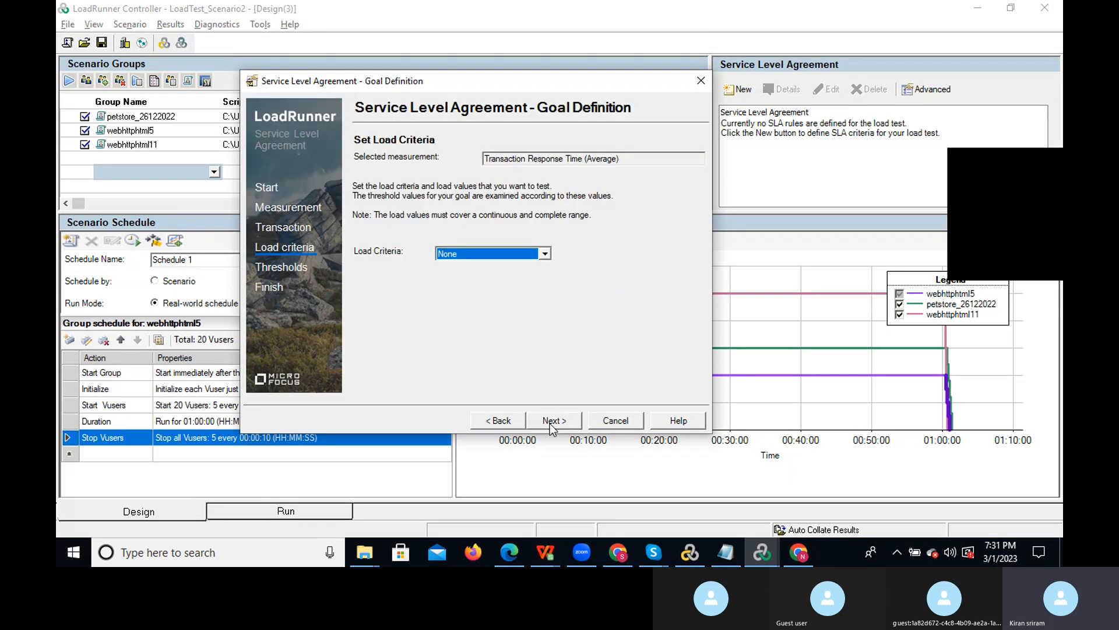
# - Choose None as the goal's load criteria and continue to the threshold values
pyautogui.click(546, 254)
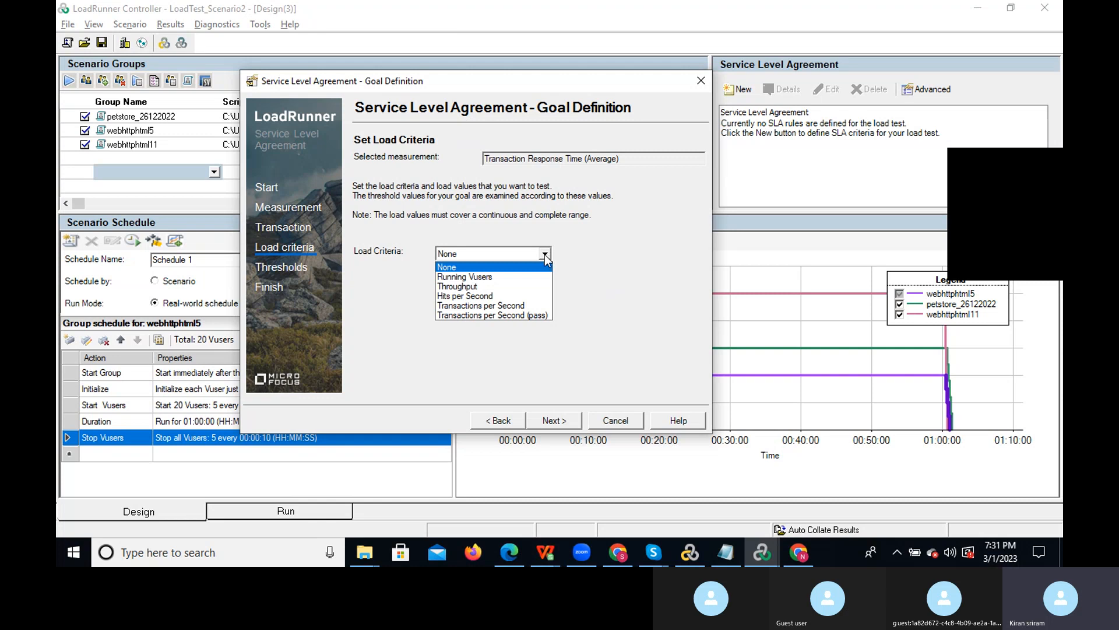
pyautogui.click(520, 267)
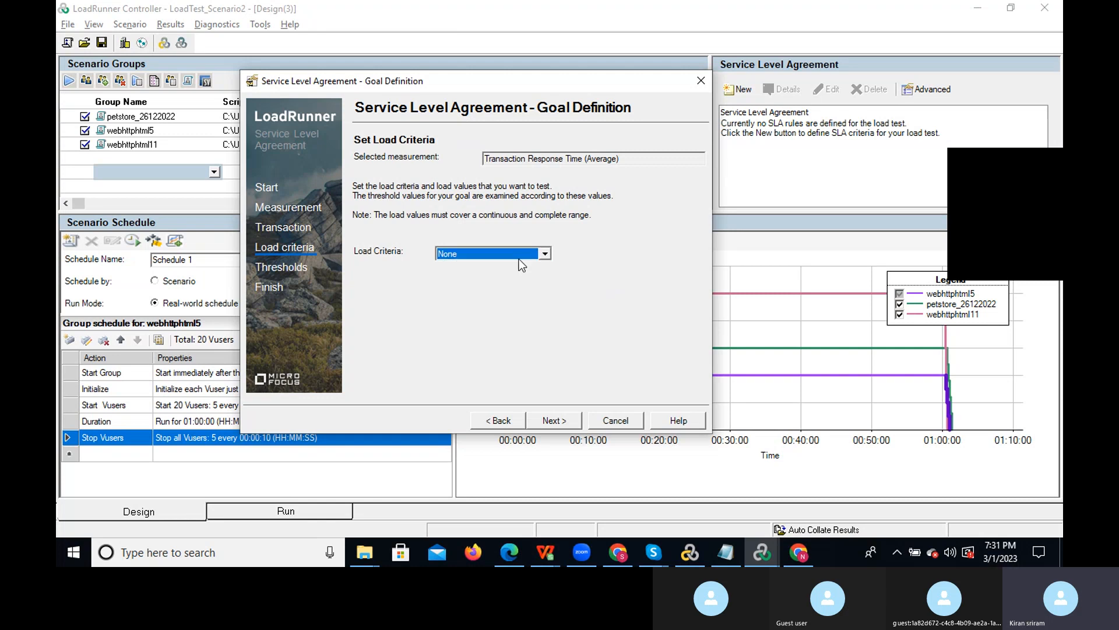
pyautogui.click(554, 421)
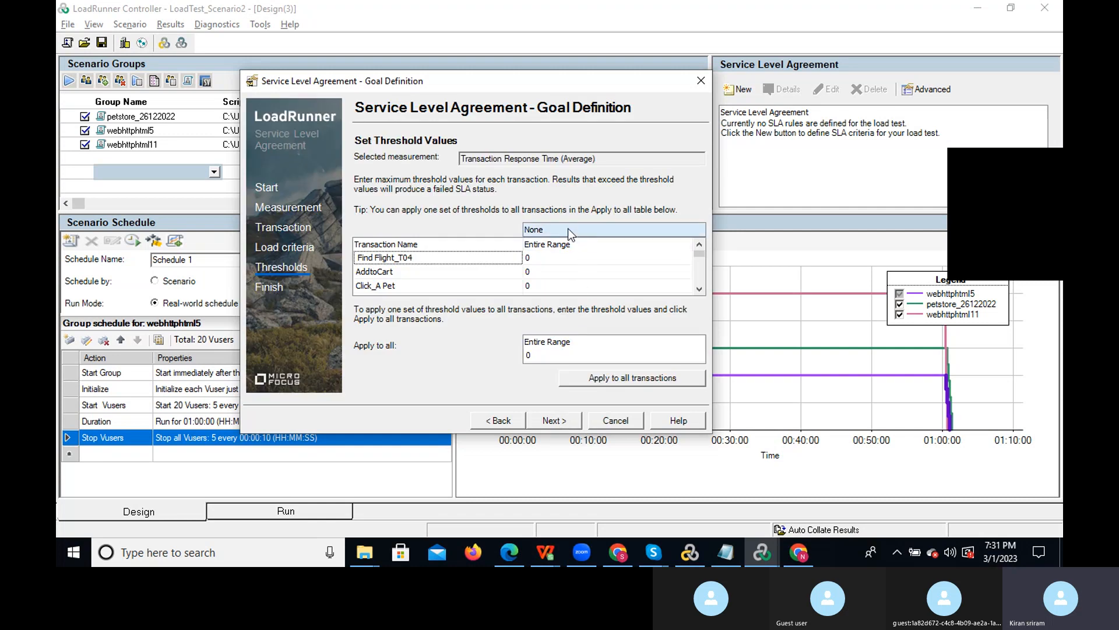
# - Set the maximum response time threshold of the Find Flight_T04 transaction to 2
pyautogui.click(585, 257)
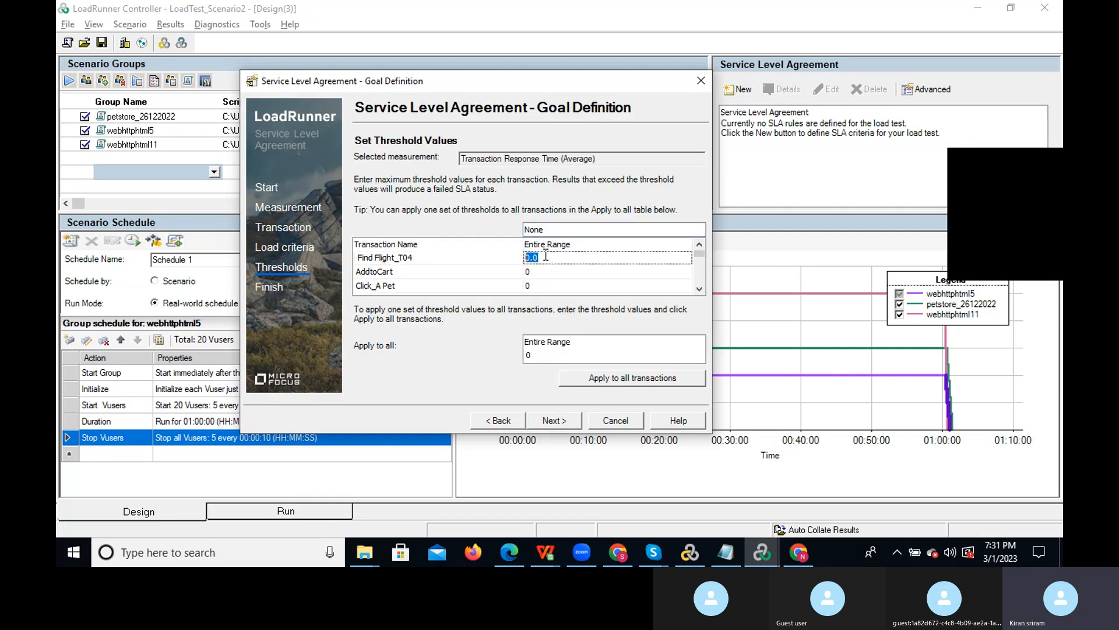
pyautogui.click(592, 246)
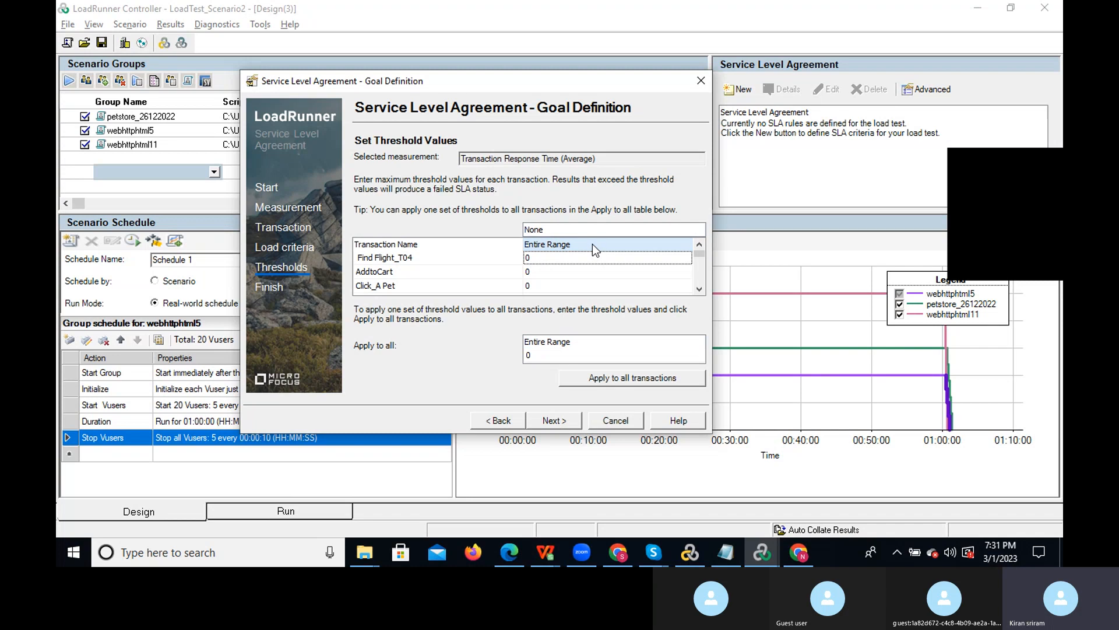
pyautogui.click(569, 230)
pyautogui.click(555, 257)
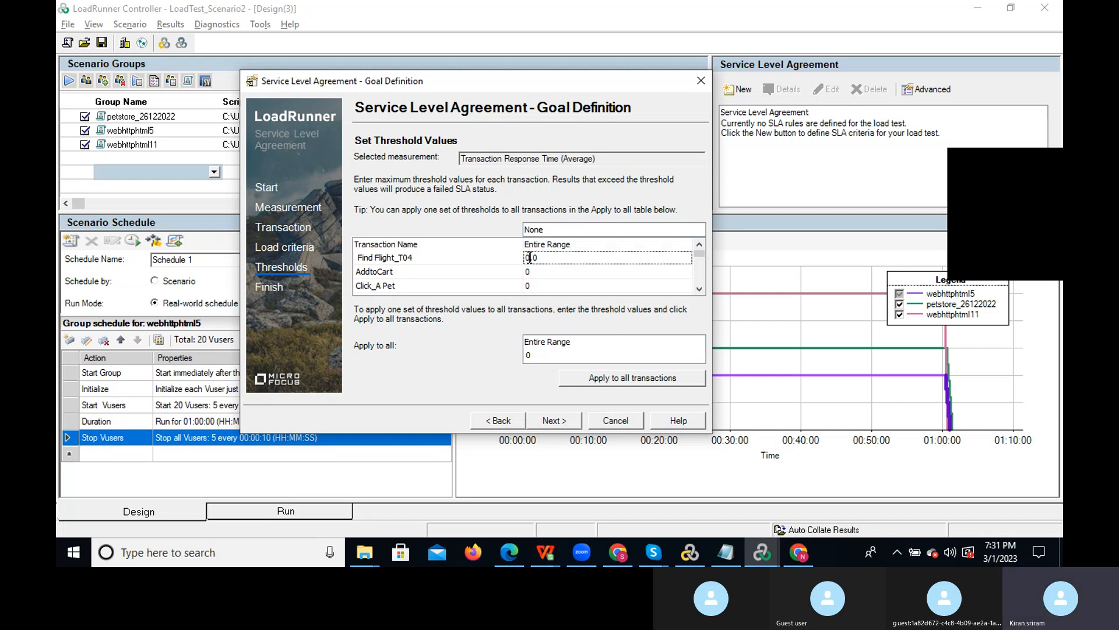
pyautogui.moveTo(531, 257); pyautogui.dragTo(522, 257)
pyautogui.write('2')
pyautogui.click(543, 271)
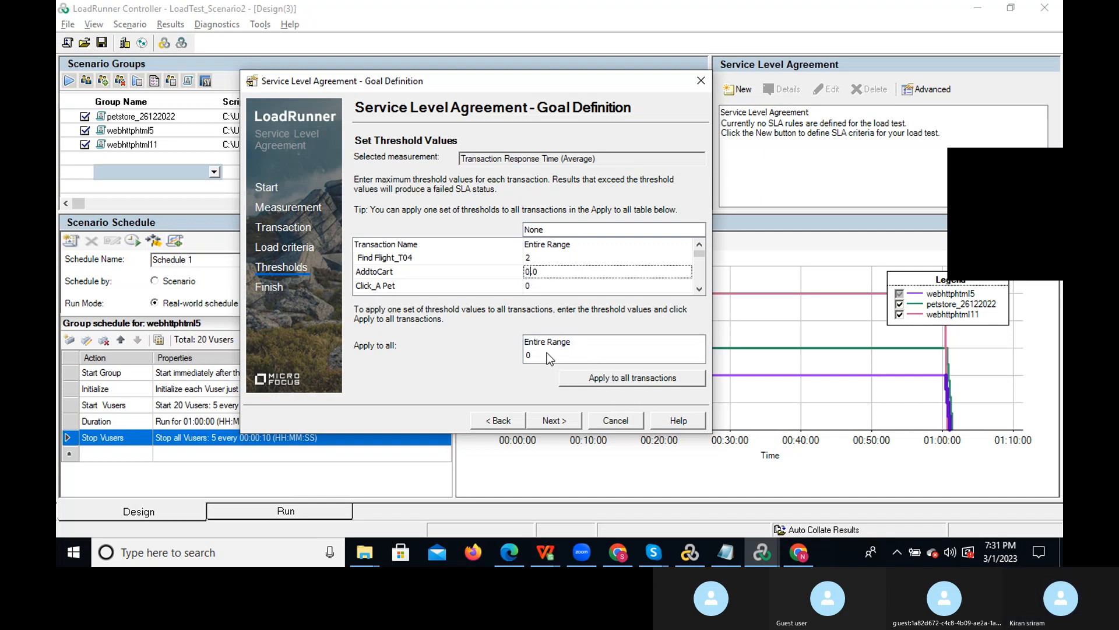
# - Apply a maximum threshold value of 0 to all transactions
pyautogui.click(615, 380)
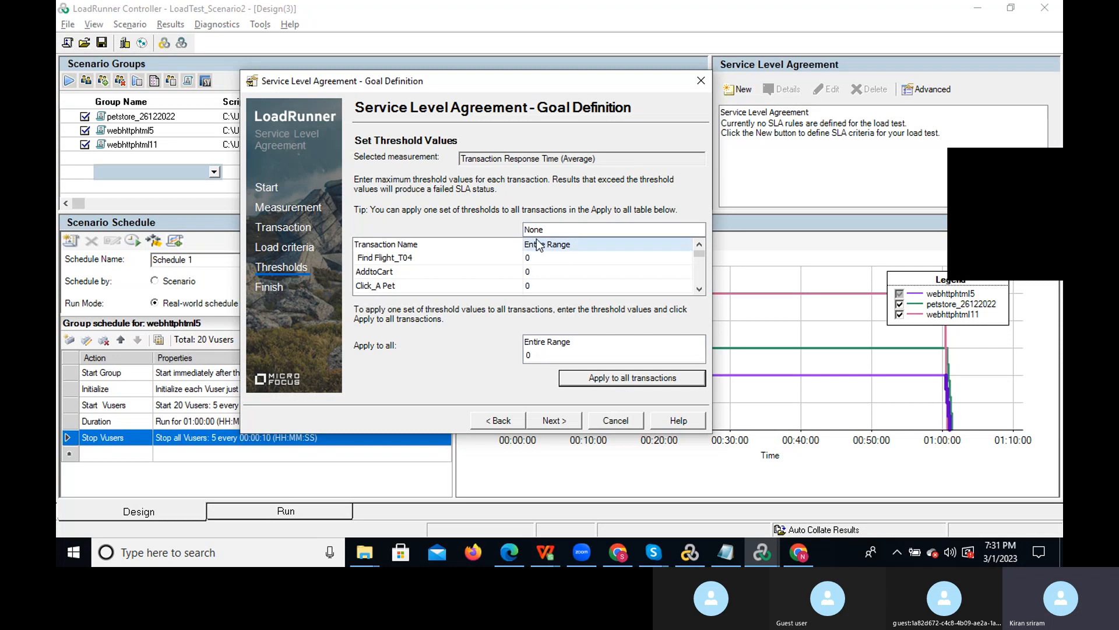
pyautogui.click(537, 260)
pyautogui.click(590, 247)
pyautogui.click(572, 231)
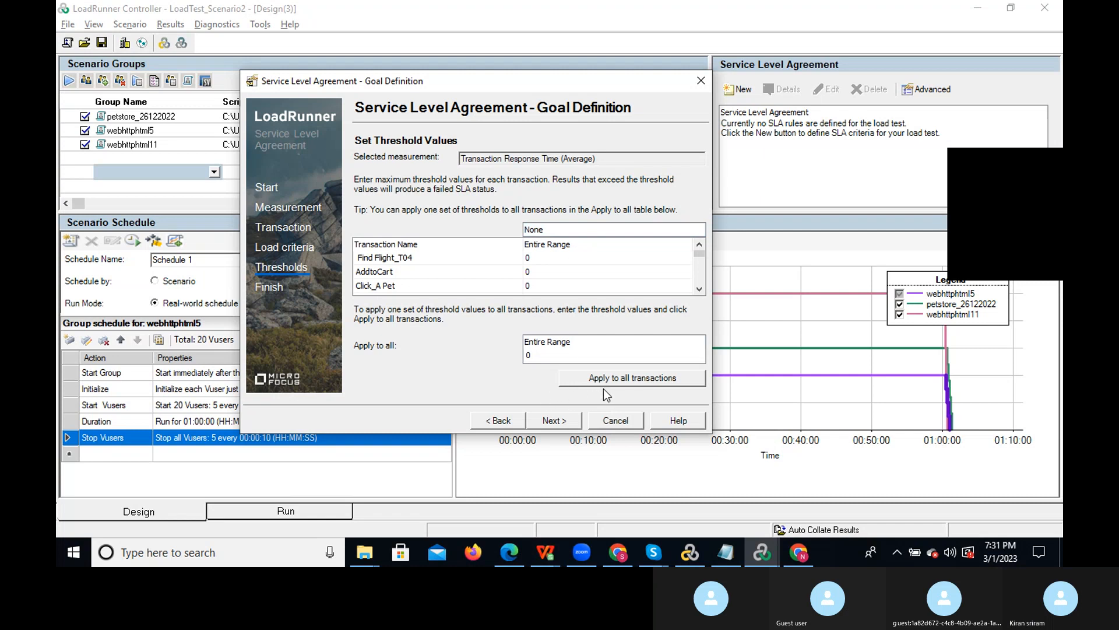
# - Set the shared maximum response time threshold to 2 and apply it to all transactions
pyautogui.click(538, 356)
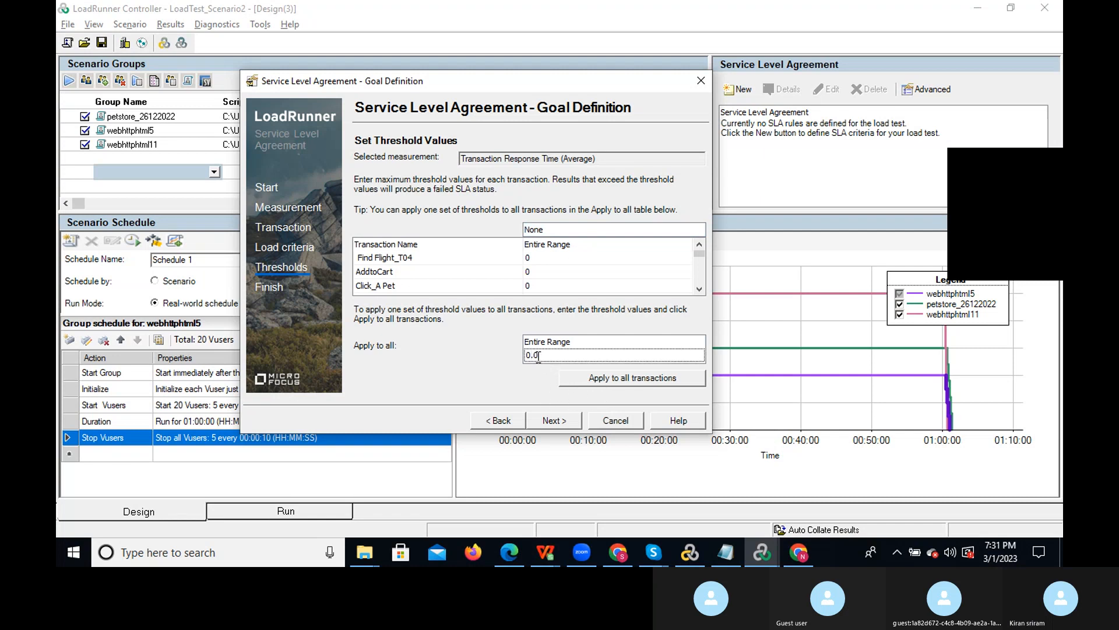
pyautogui.write('1')
pyautogui.press('BackSpace')
pyautogui.write('0')
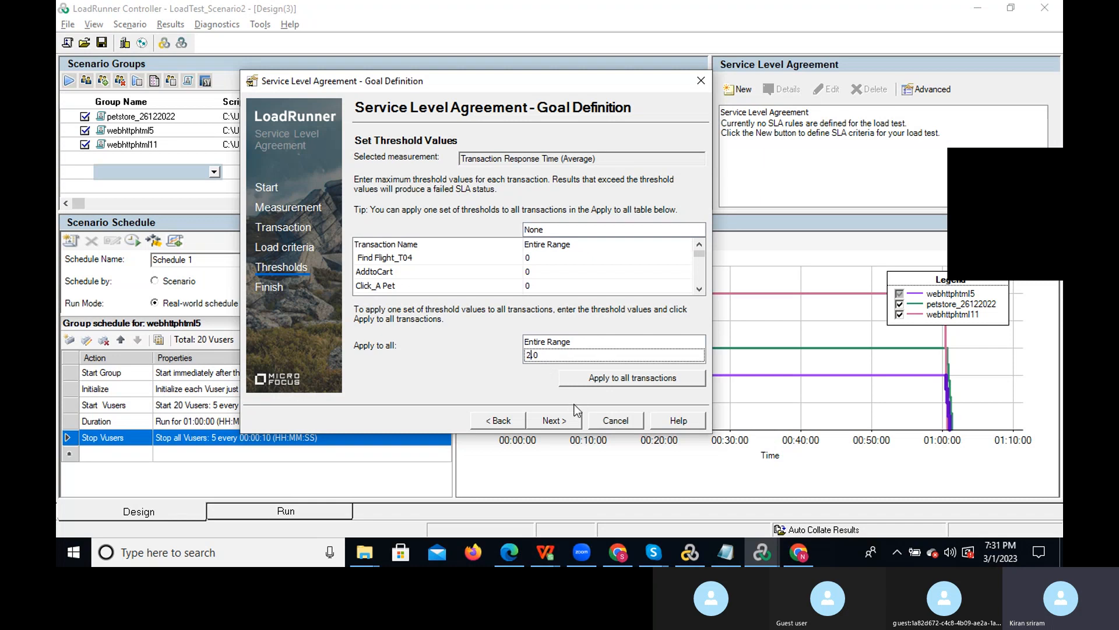
pyautogui.click(628, 381)
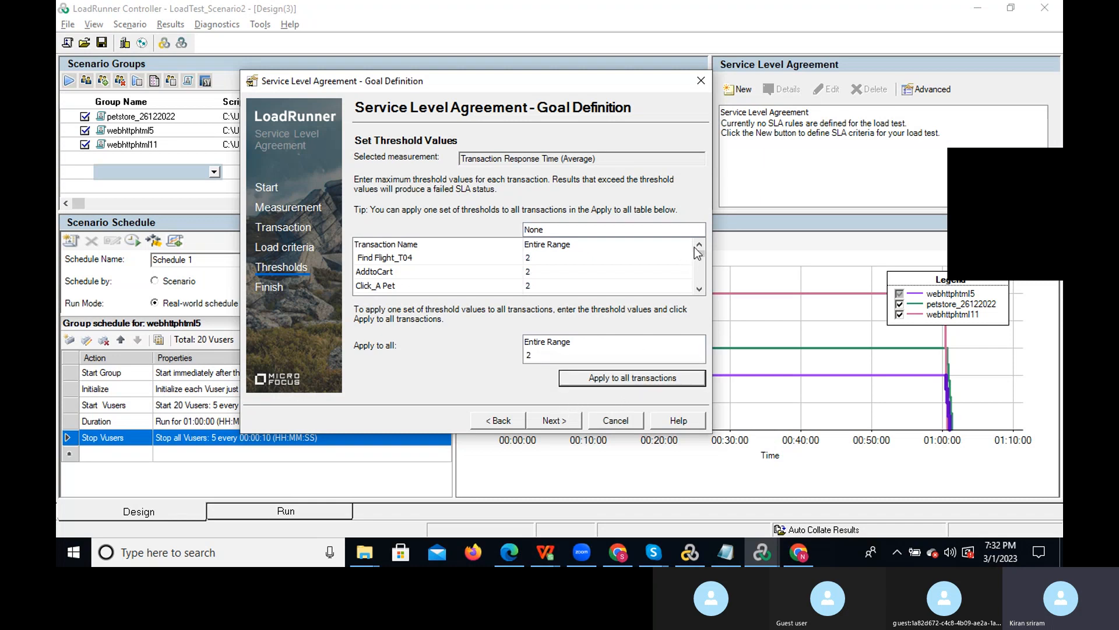
# - Review the thresholds of the remaining transactions and finish the service level agreement definition
pyautogui.scroll(-4, 697, 280)
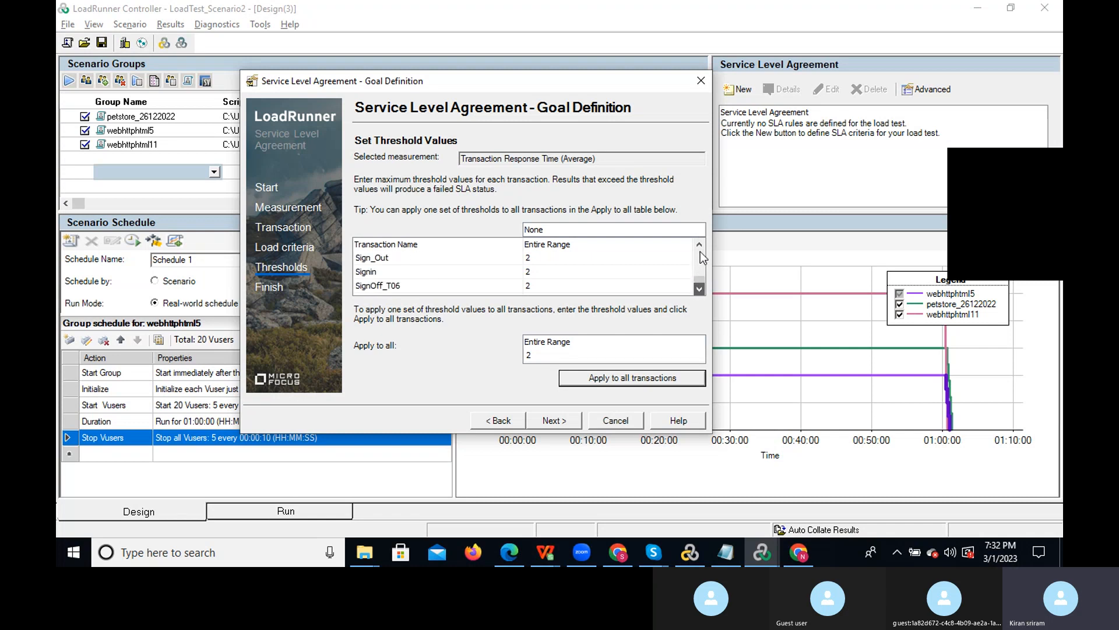
pyautogui.click(528, 420)
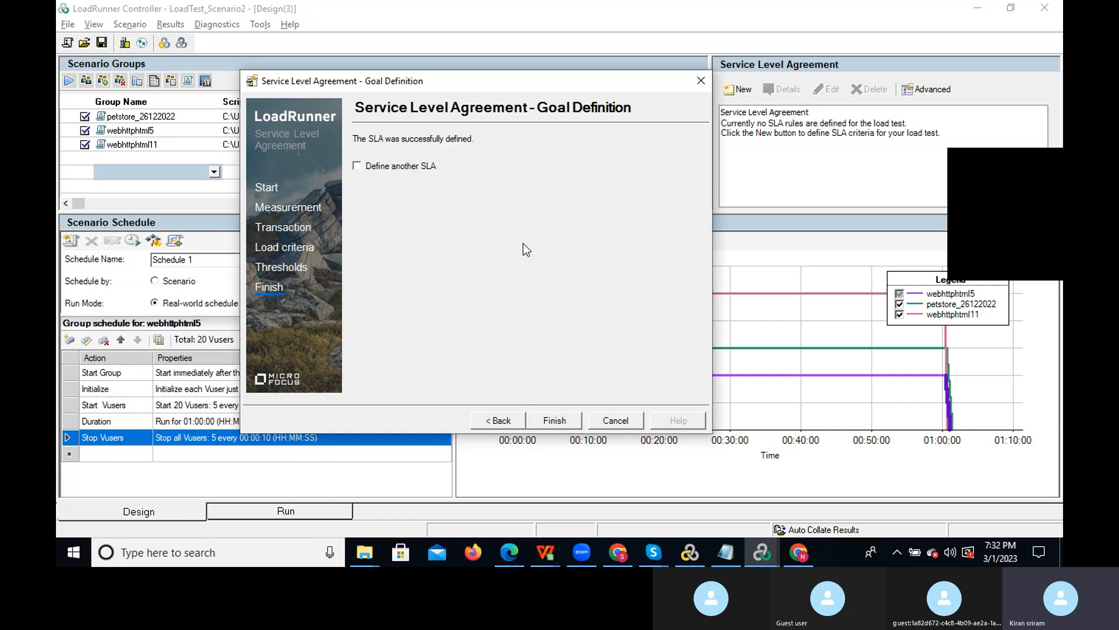
pyautogui.click(552, 420)
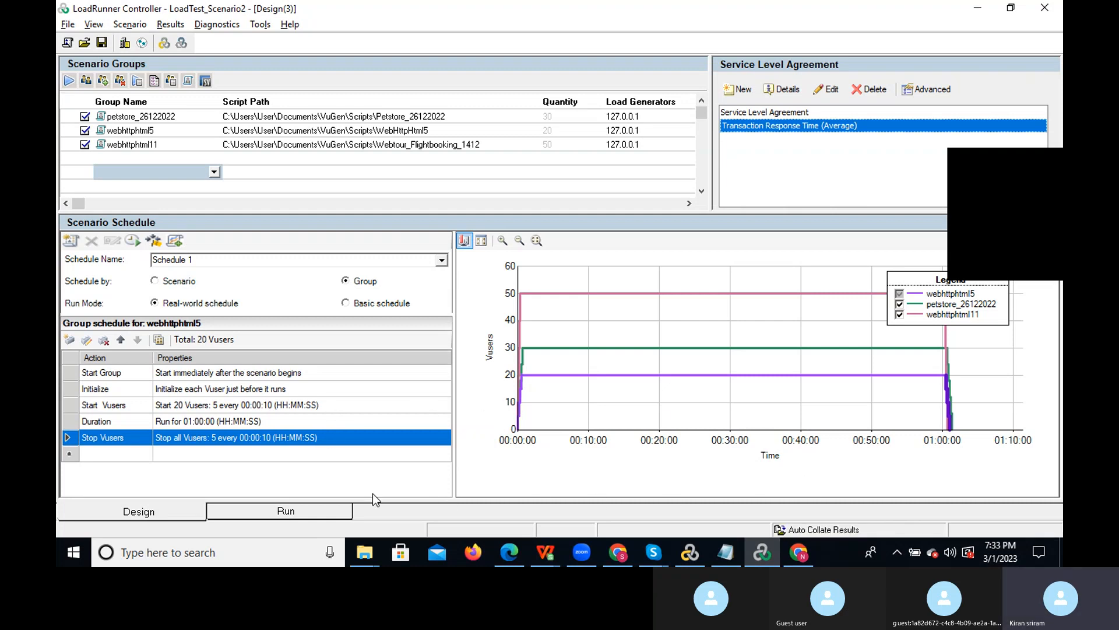
# - Try to open the Windows search and dismiss the system error
pyautogui.click(154, 554)
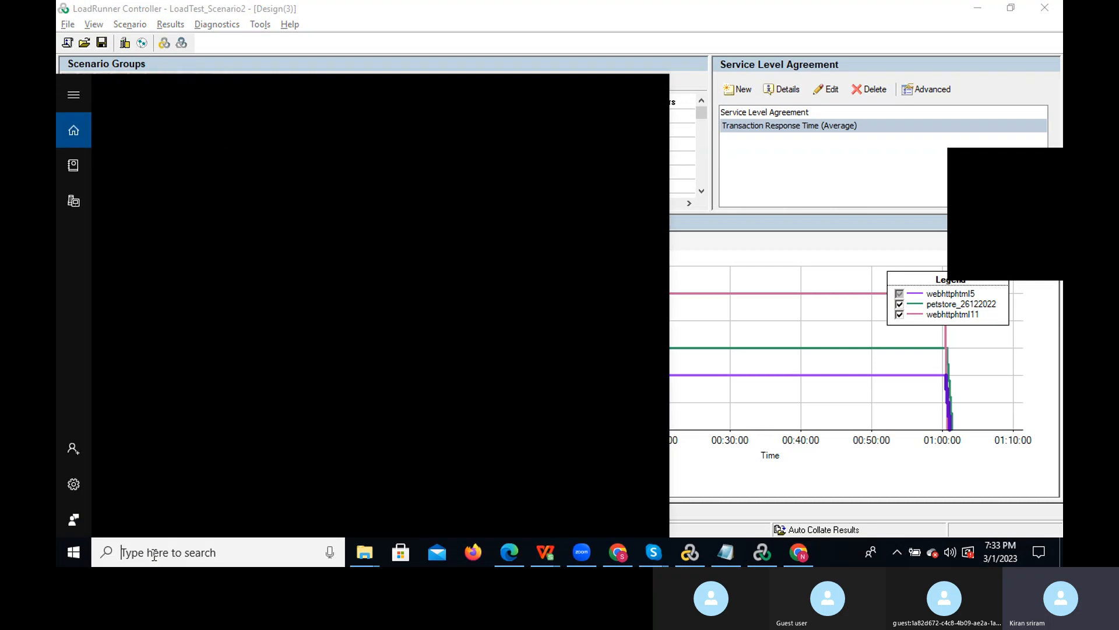
pyautogui.click(154, 554)
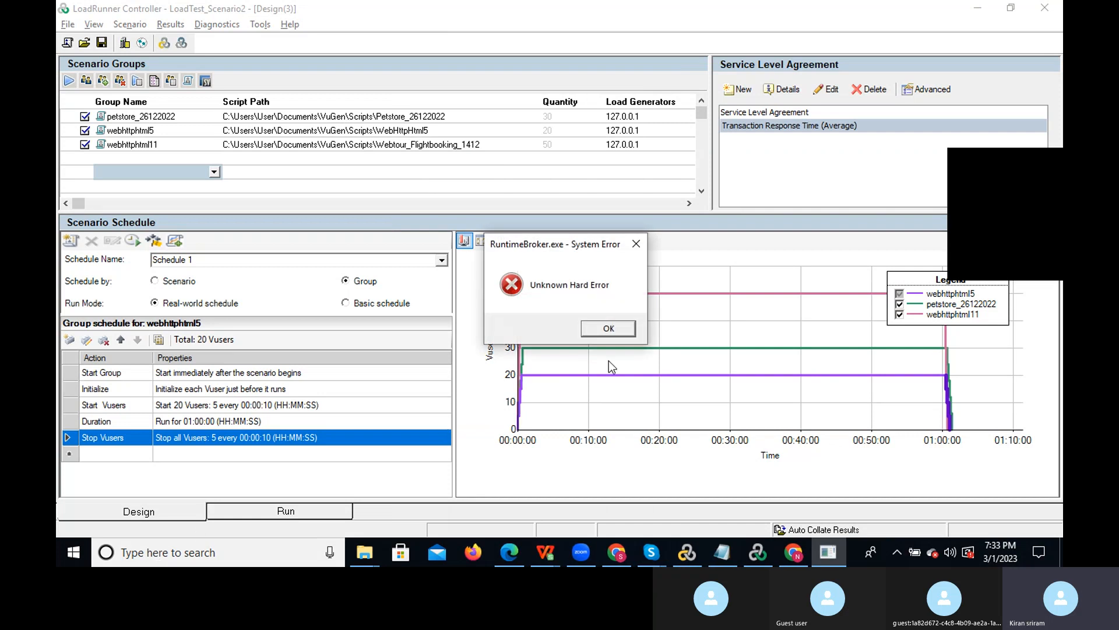
pyautogui.click(600, 326)
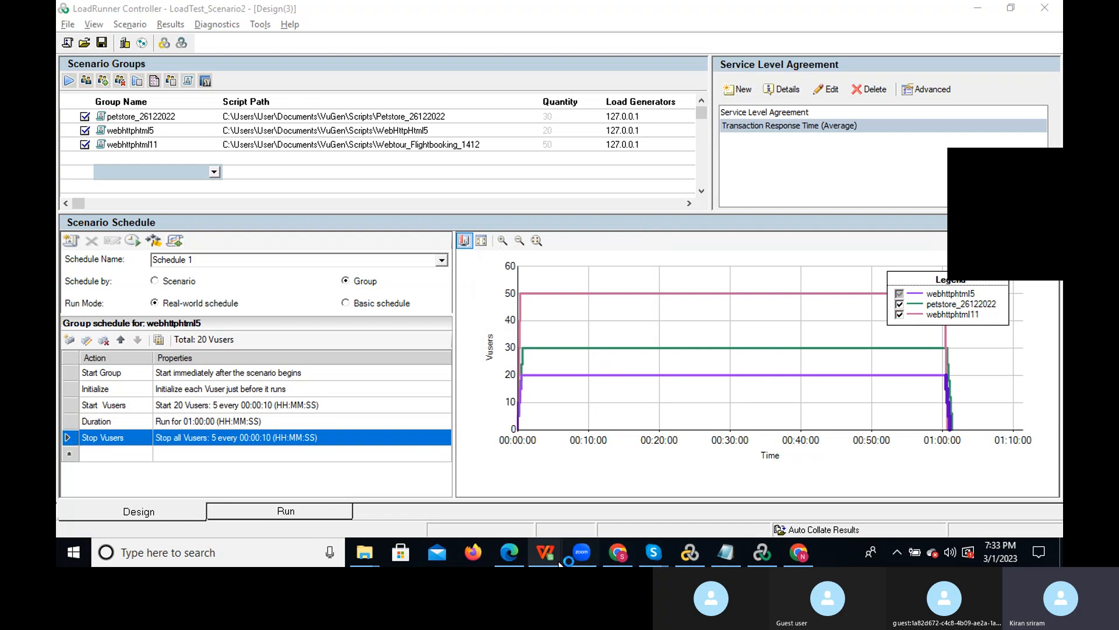
pyautogui.click(78, 555)
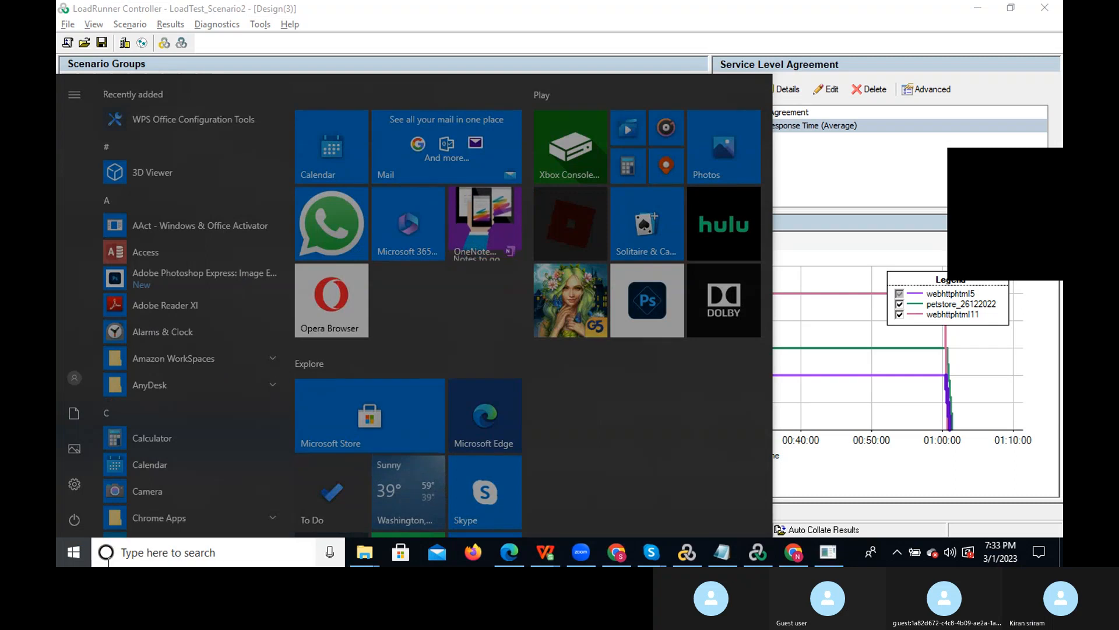
pyautogui.click(74, 550)
pyautogui.click(74, 550)
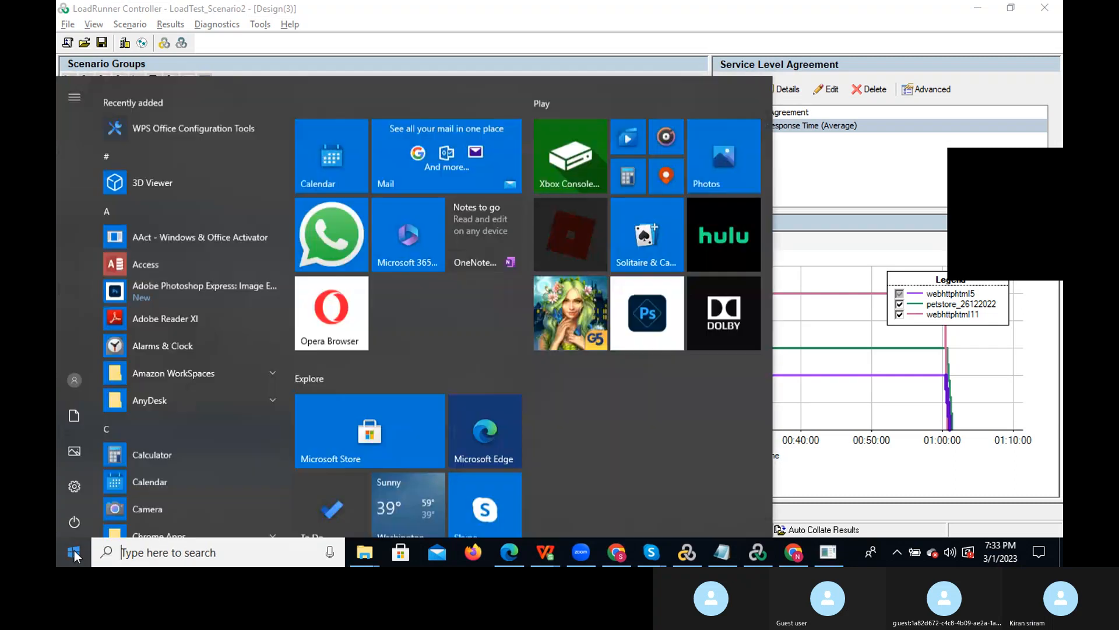
pyautogui.press('Tab')
pyautogui.press('Down')
pyautogui.press('Down')
pyautogui.press('Down')
pyautogui.press('Down')
pyautogui.press('Down')
pyautogui.press('Return')
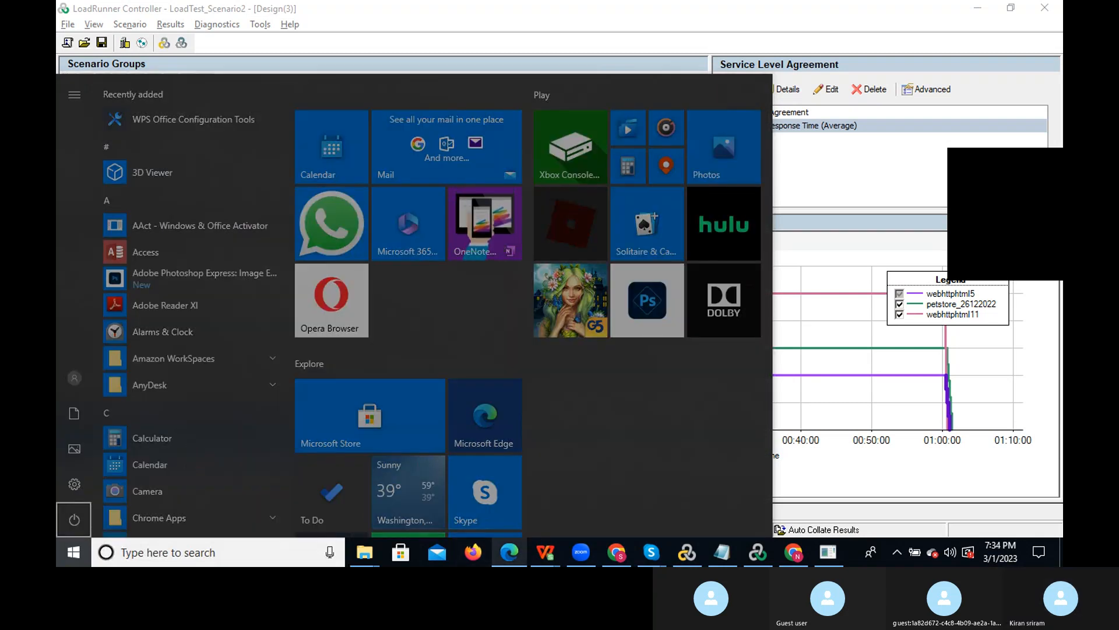
pyautogui.click(365, 553)
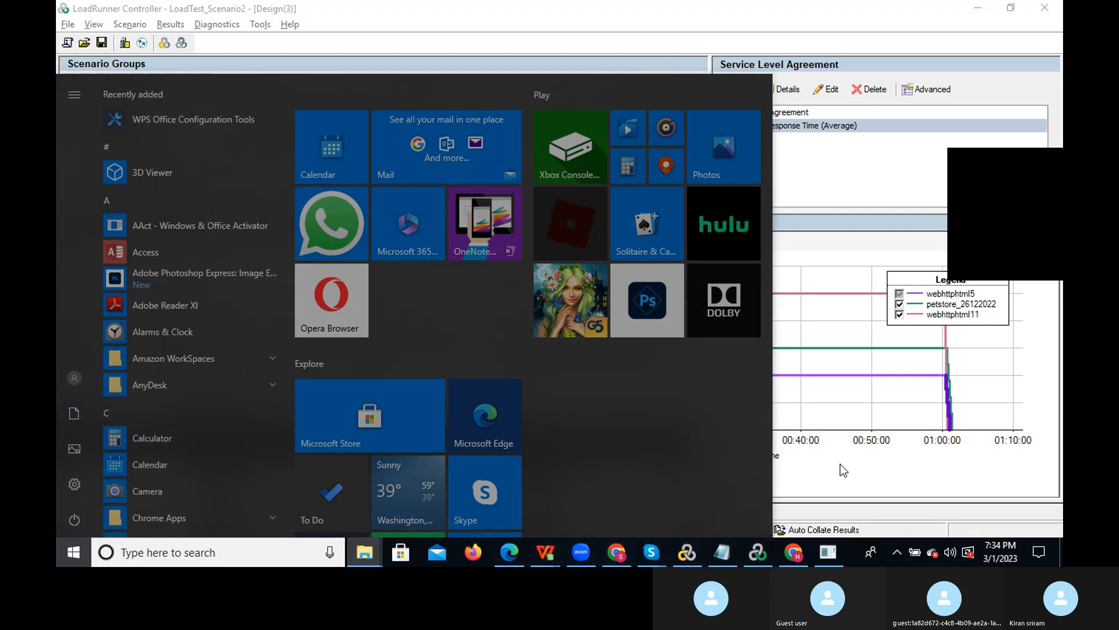
pyautogui.click(859, 463)
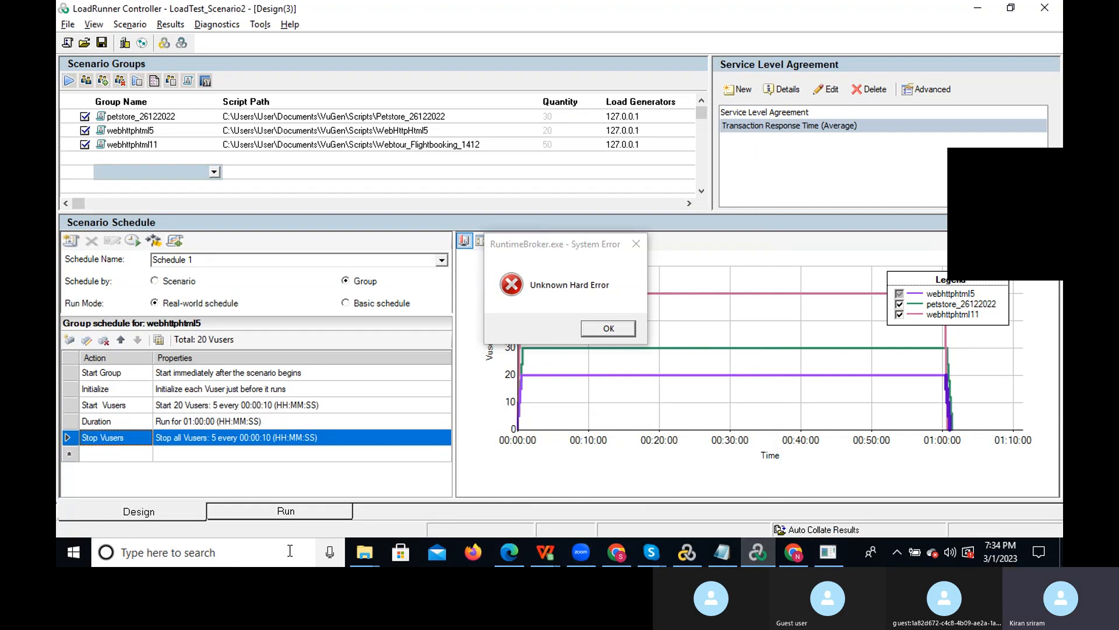
# - Switch to the File Explorer window of the 2023-02-25 recording folder and go to This PC
pyautogui.click(365, 552)
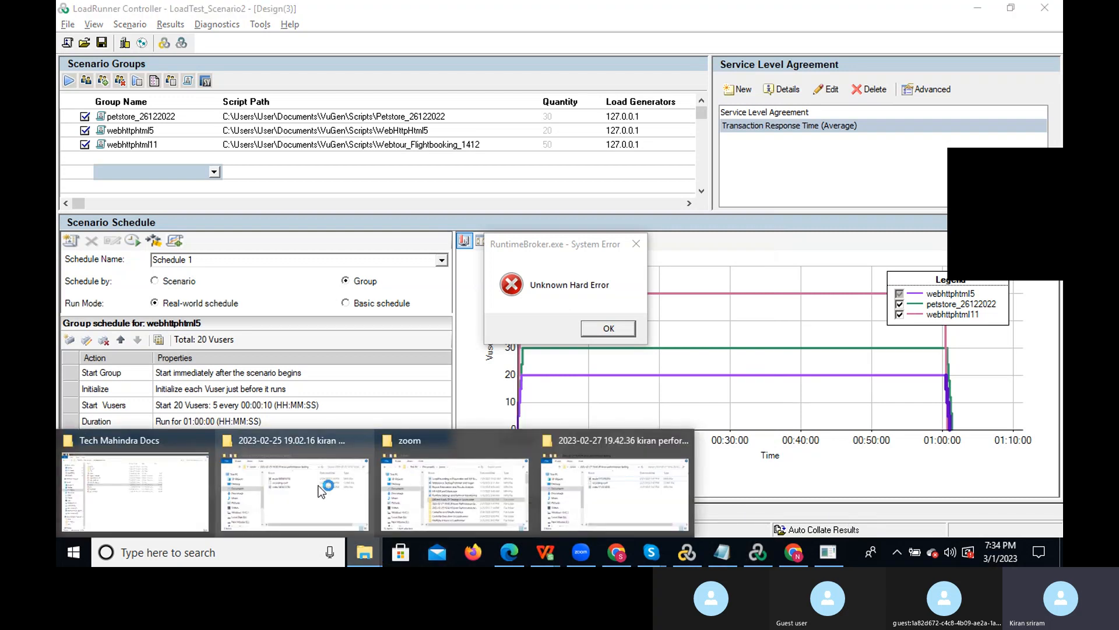
pyautogui.click(291, 488)
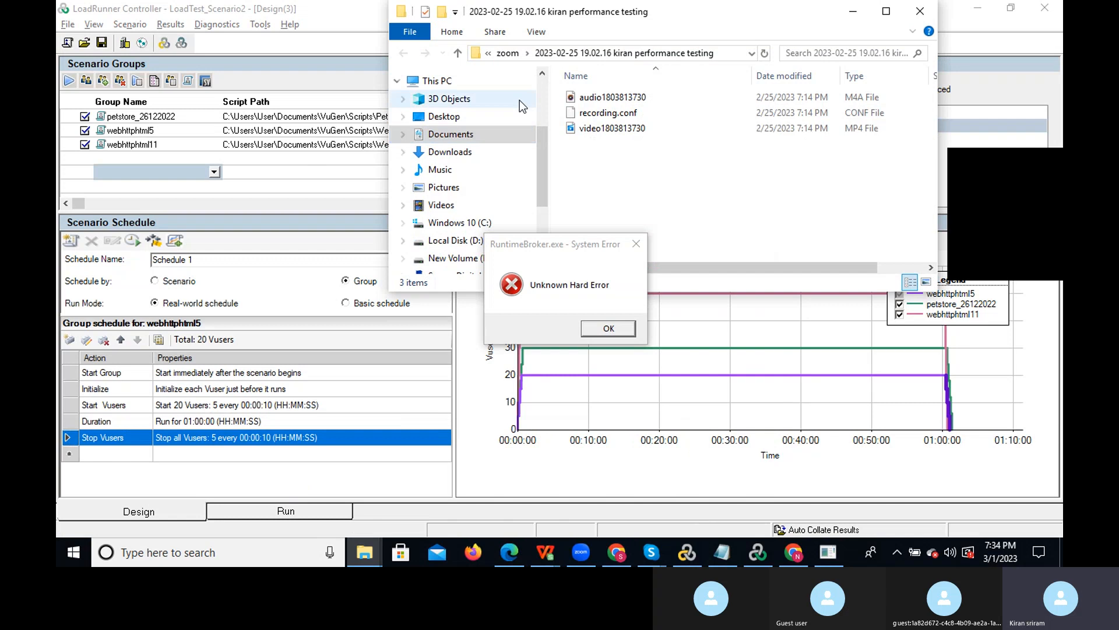
pyautogui.click(442, 82)
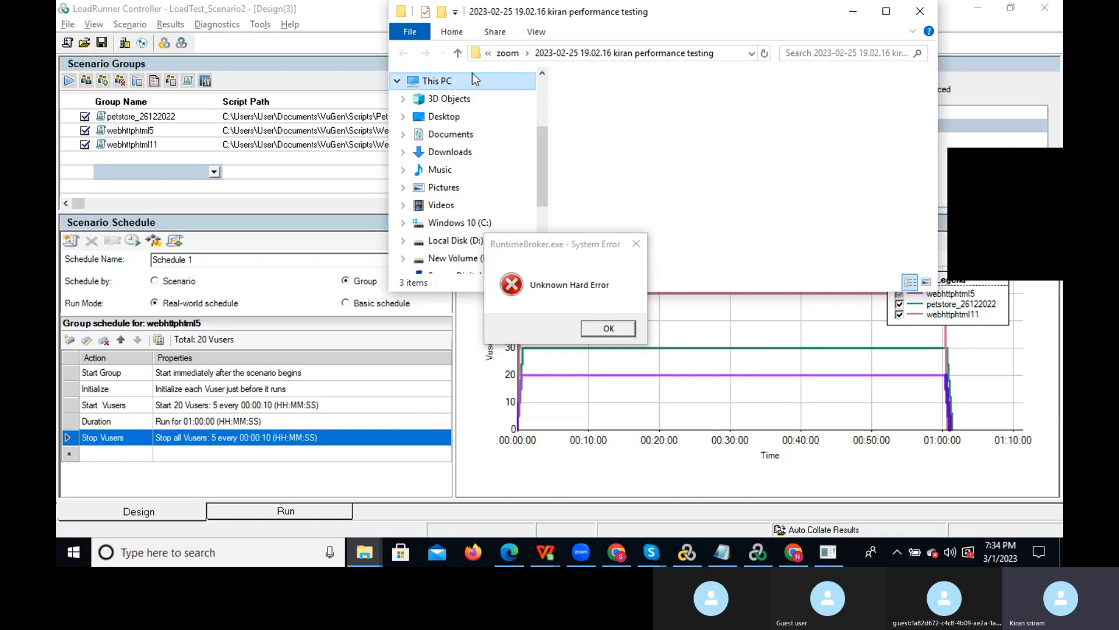
# - Try to launch "performance Monitor" from File Explorer's address and dismiss the RuntimeBroker.exe system error
pyautogui.click(559, 51)
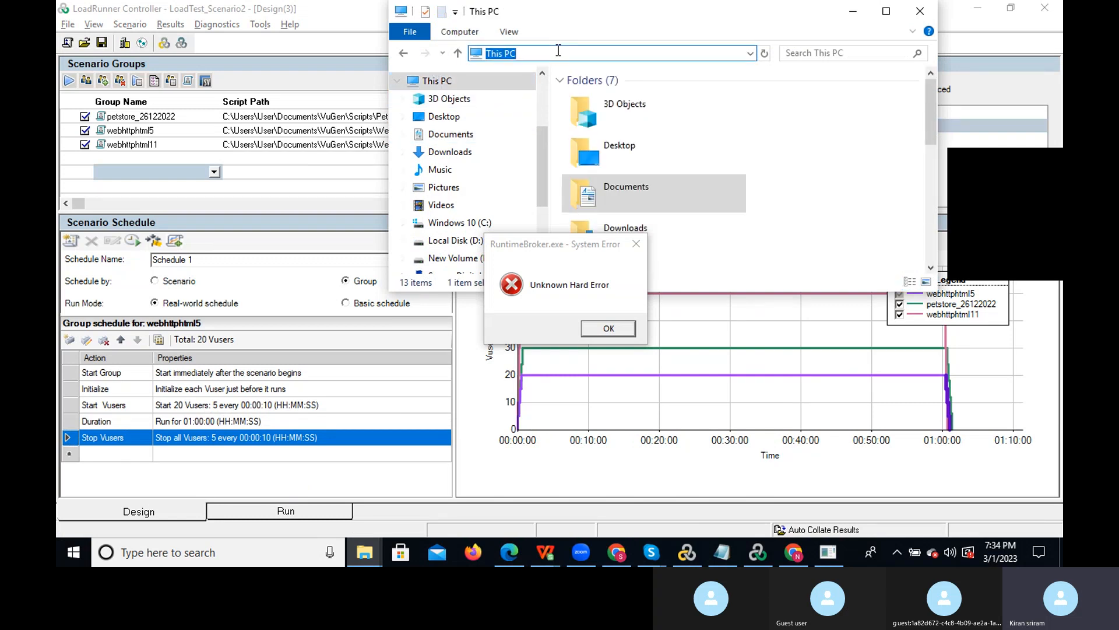
pyautogui.write('per')
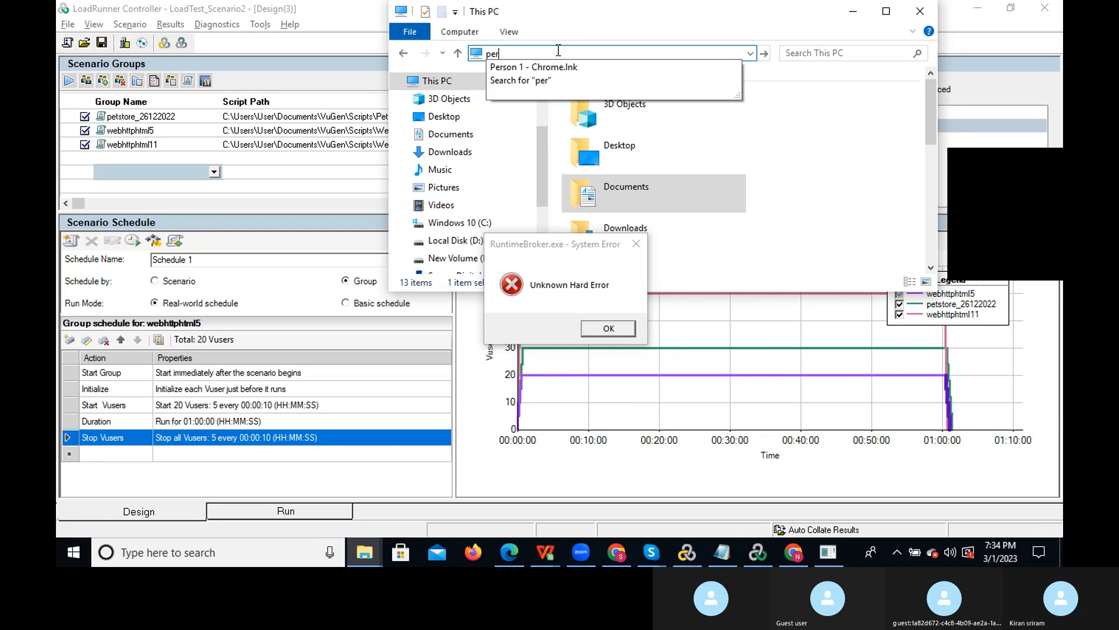
pyautogui.write('f')
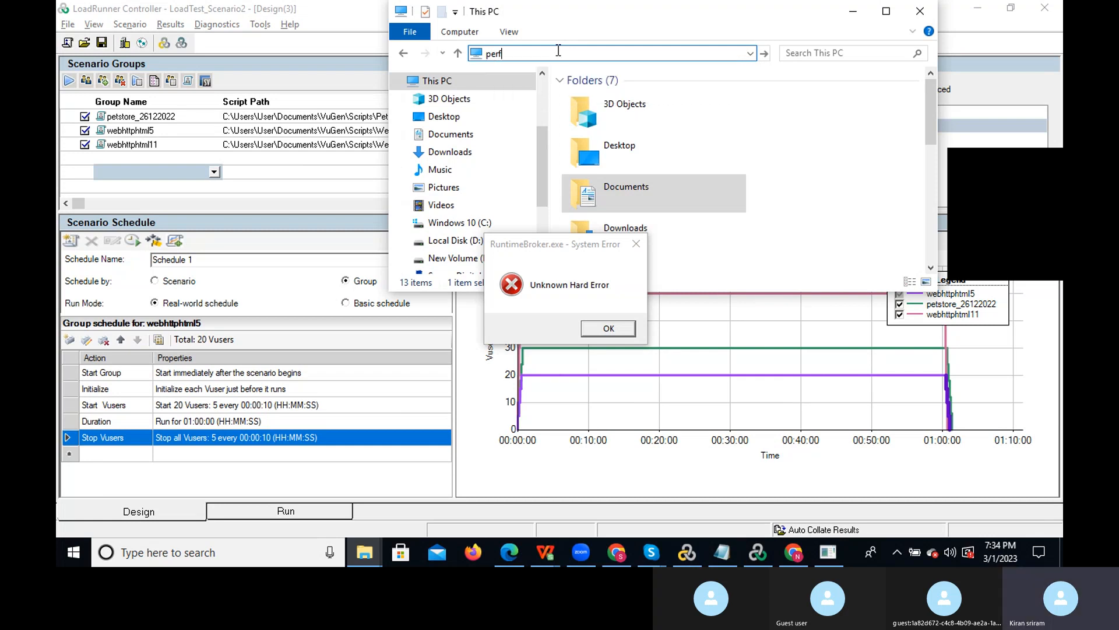
pyautogui.write('ormance')
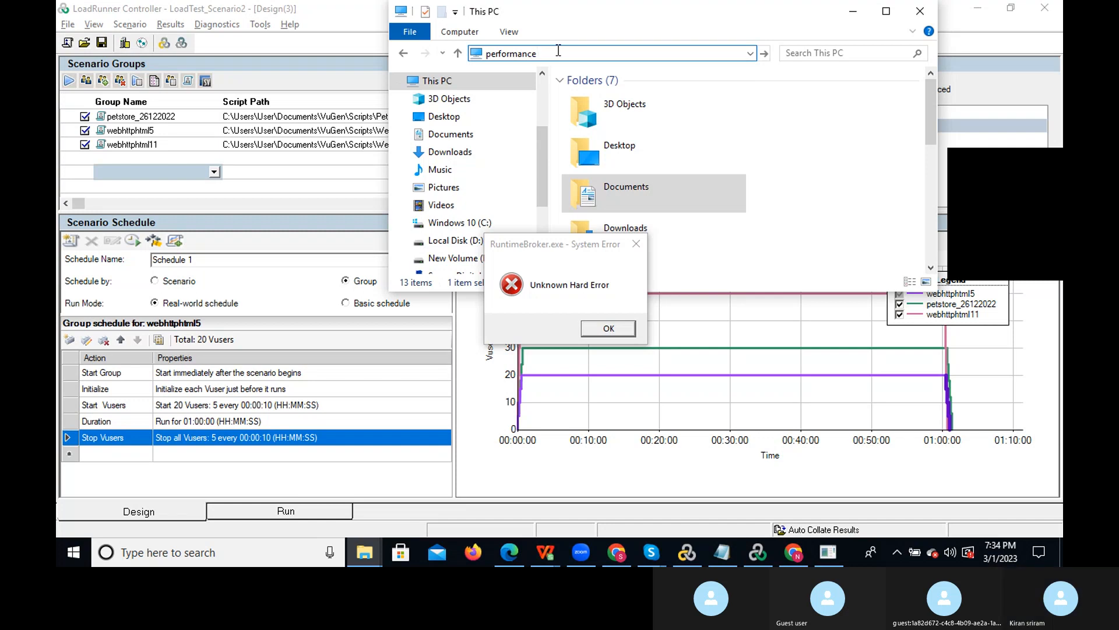
pyautogui.write('Monitor')
pyautogui.press('Return')
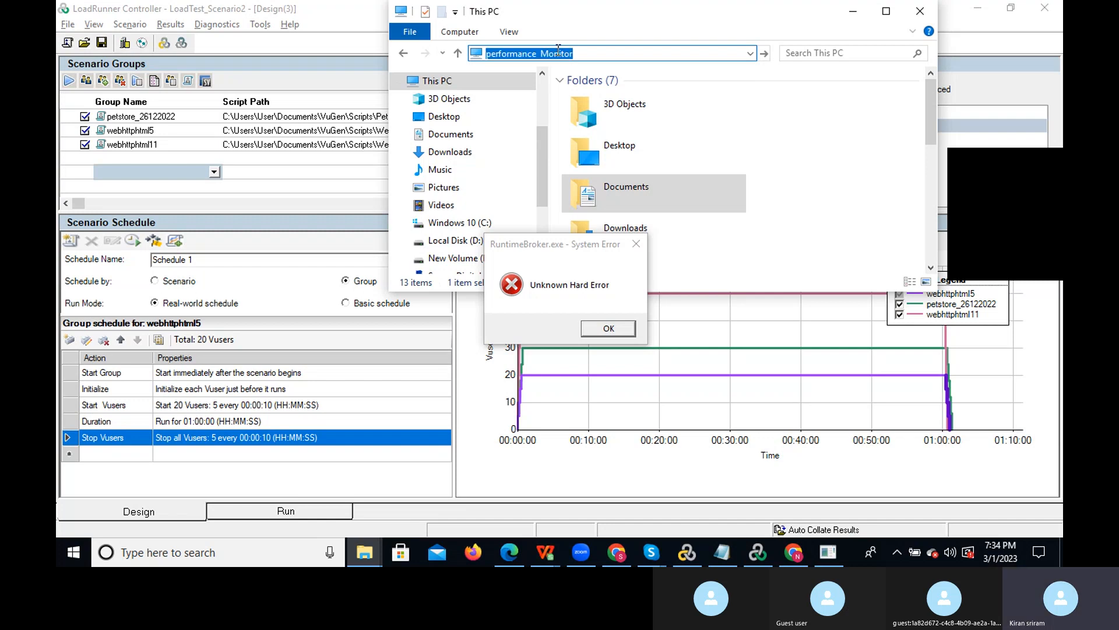
pyautogui.click(637, 248)
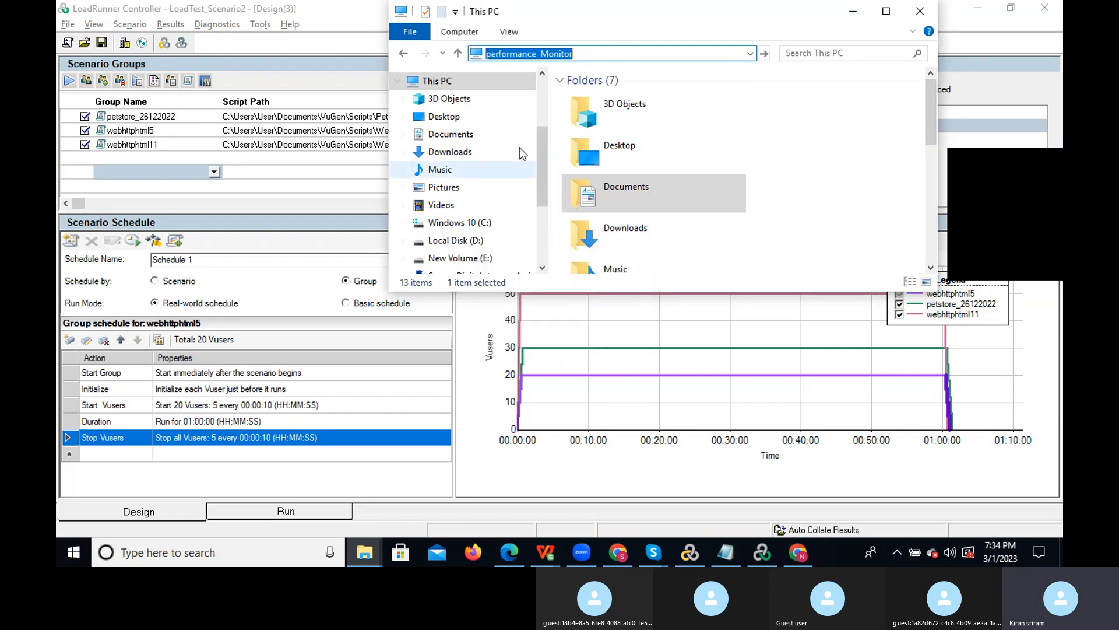
pyautogui.click(586, 54)
pyautogui.press('BackSpace')
pyautogui.press('BackSpace')
pyautogui.press('BackSpace')
pyautogui.press('BackSpace')
pyautogui.press('BackSpace')
pyautogui.press('BackSpace')
pyautogui.press('BackSpace')
pyautogui.press('BackSpace')
pyautogui.press('BackSpace')
pyautogui.press('BackSpace')
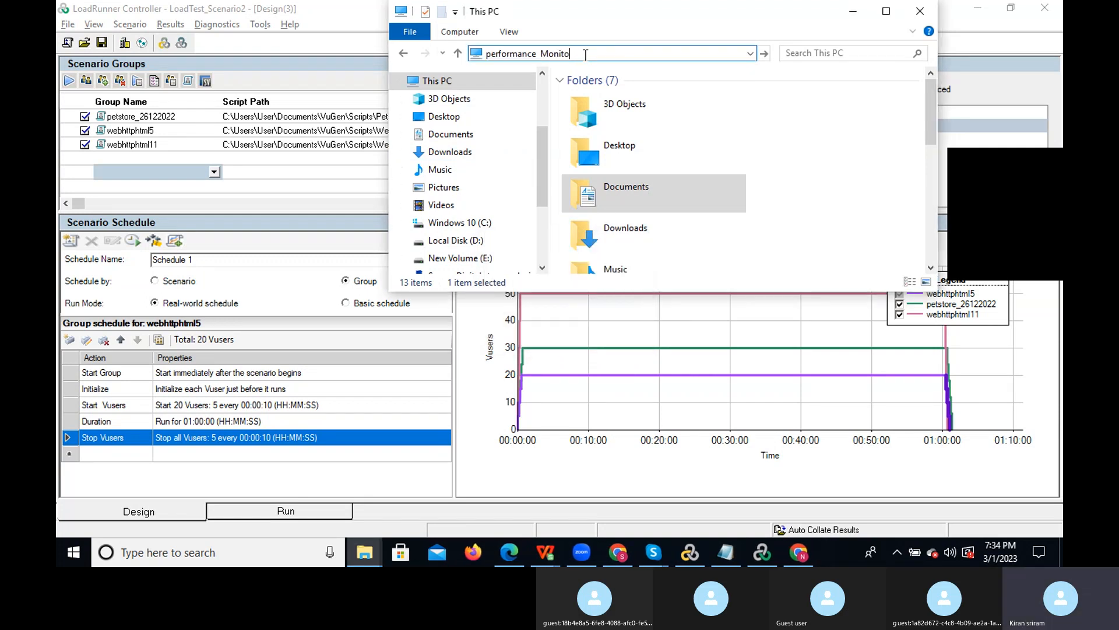
pyautogui.press('Return')
pyautogui.press('Escape')
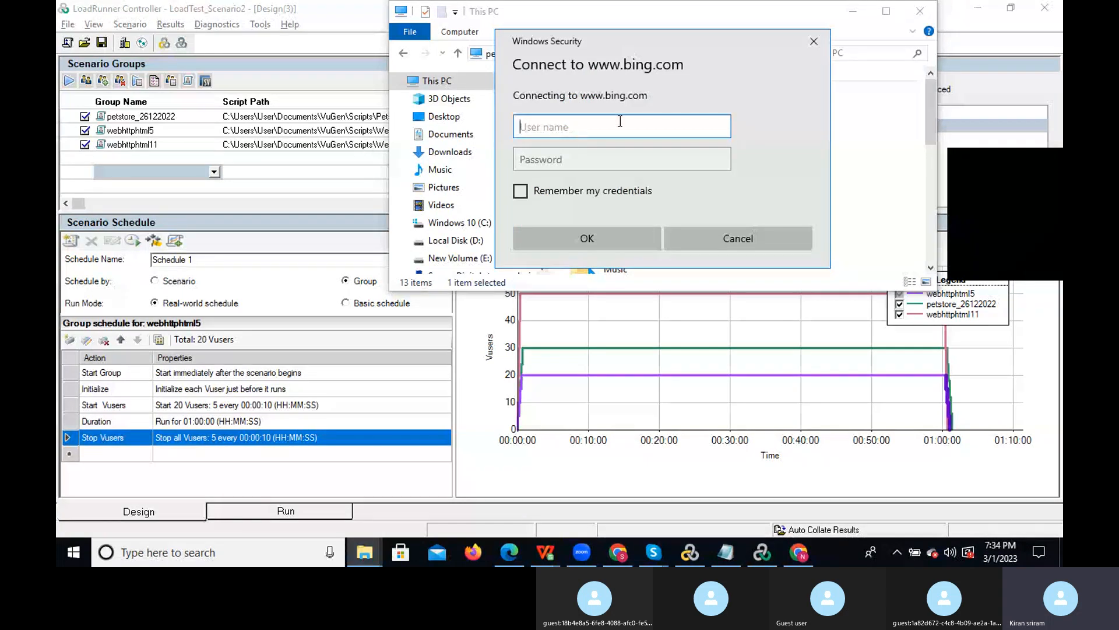
pyautogui.click(813, 37)
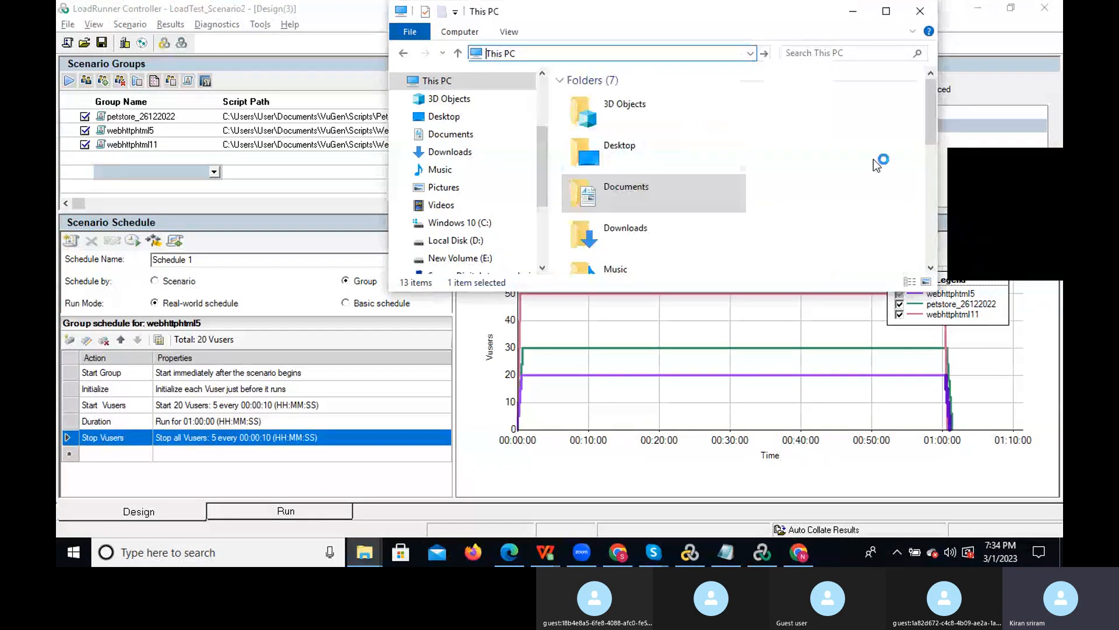
# - Maximize File Explorer and look through the Program Files folder on drive C
pyautogui.click(886, 11)
pyautogui.doubleClick(390, 218)
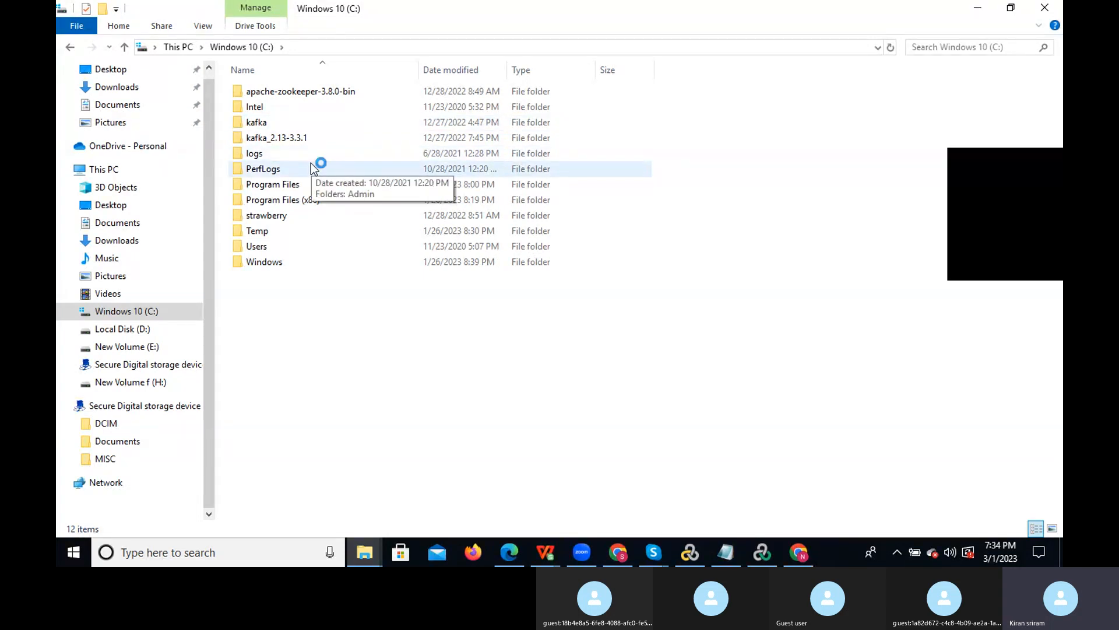
pyautogui.click(291, 189)
pyautogui.doubleClick(290, 191)
pyautogui.click(274, 216)
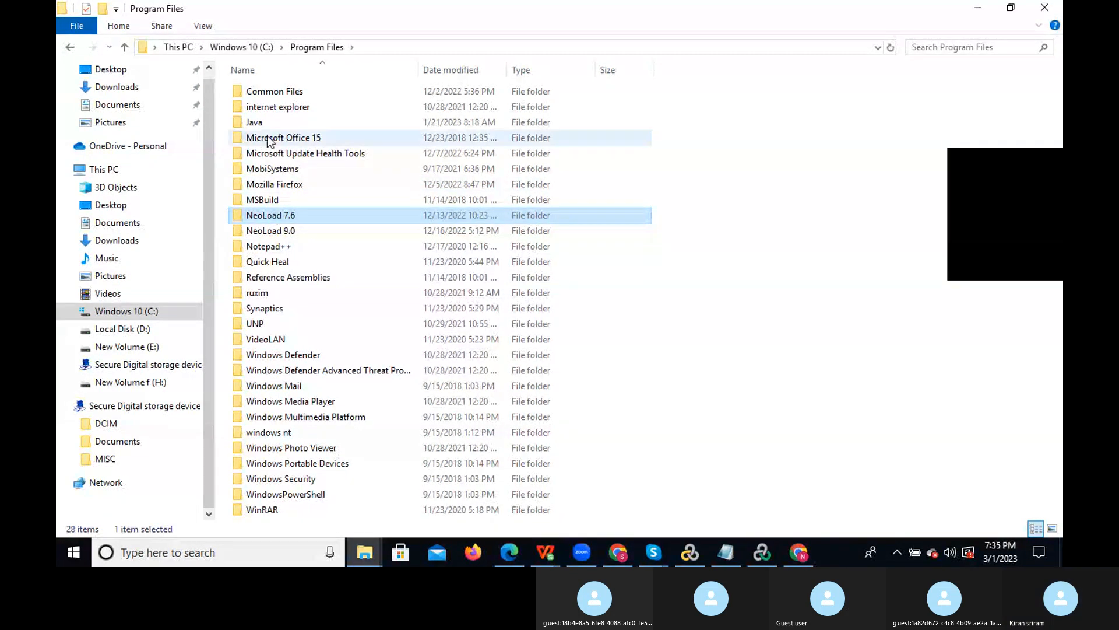
# - Look through the Program Files (x86) folder on drive C and minimize the Bing results browser window
pyautogui.click(244, 51)
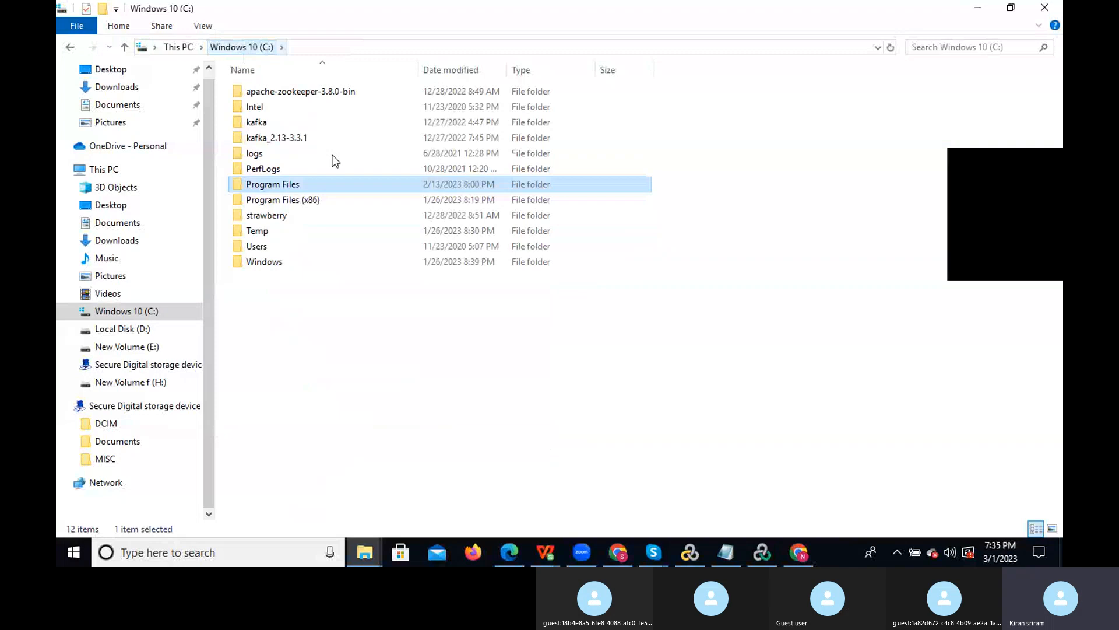
pyautogui.click(297, 204)
pyautogui.doubleClick(297, 204)
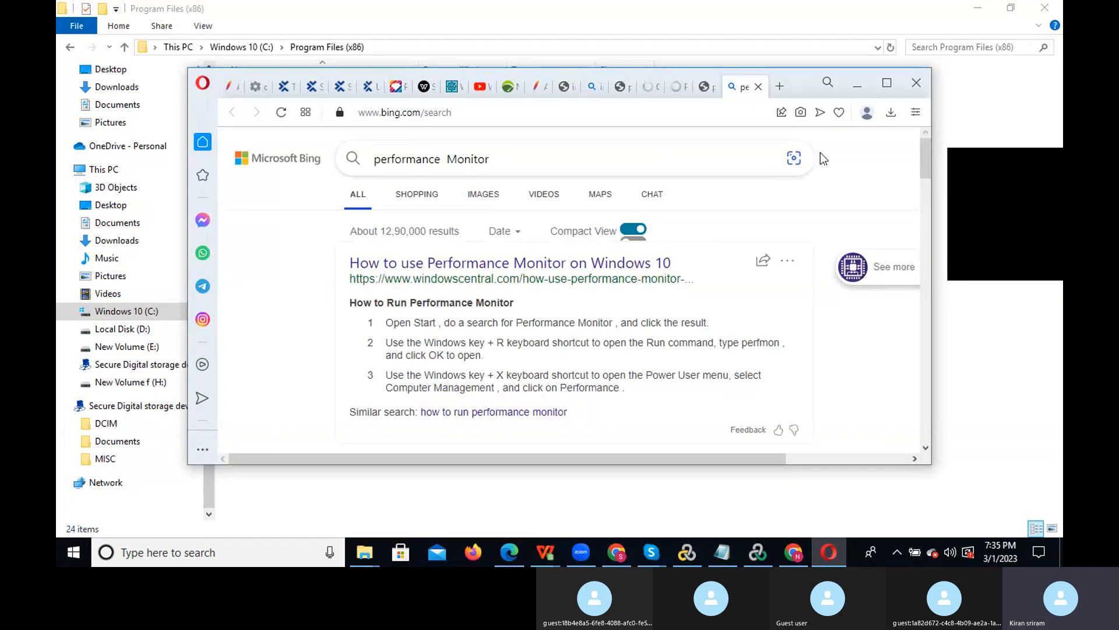
pyautogui.click(852, 90)
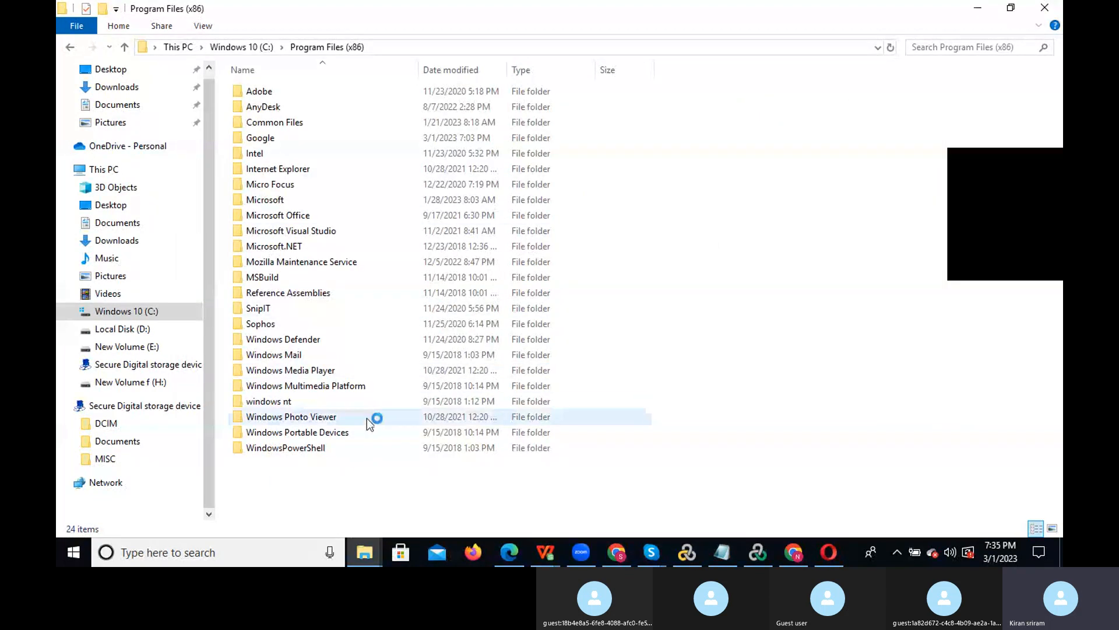
# - Open the PerfLogs\Admin\Demo folder on drive C, granting permanent access to it
pyautogui.click(244, 48)
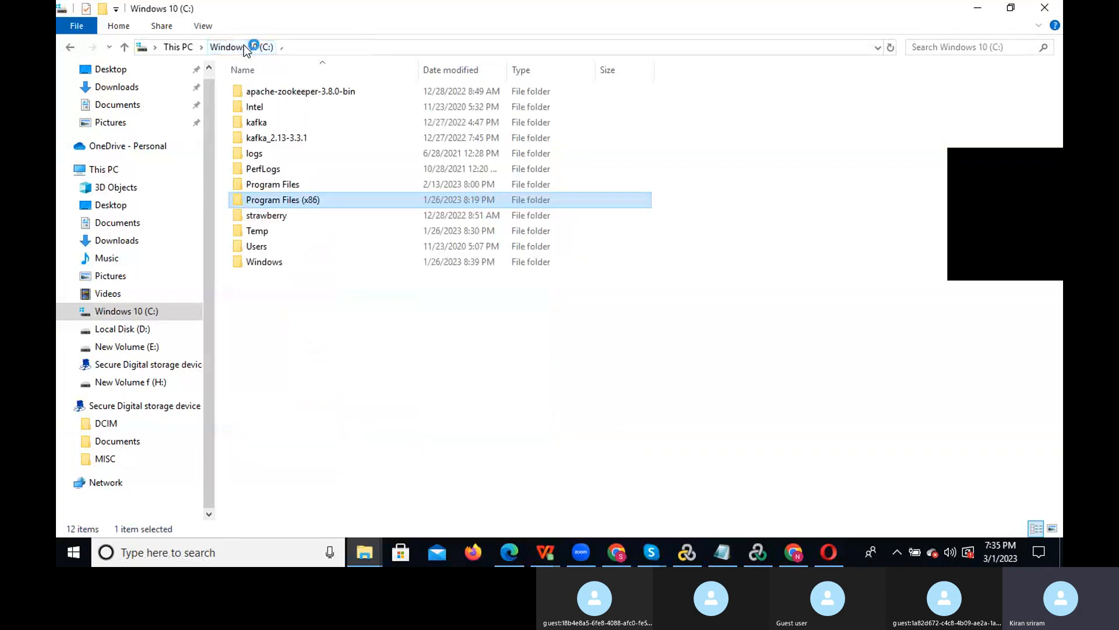
pyautogui.doubleClick(310, 177)
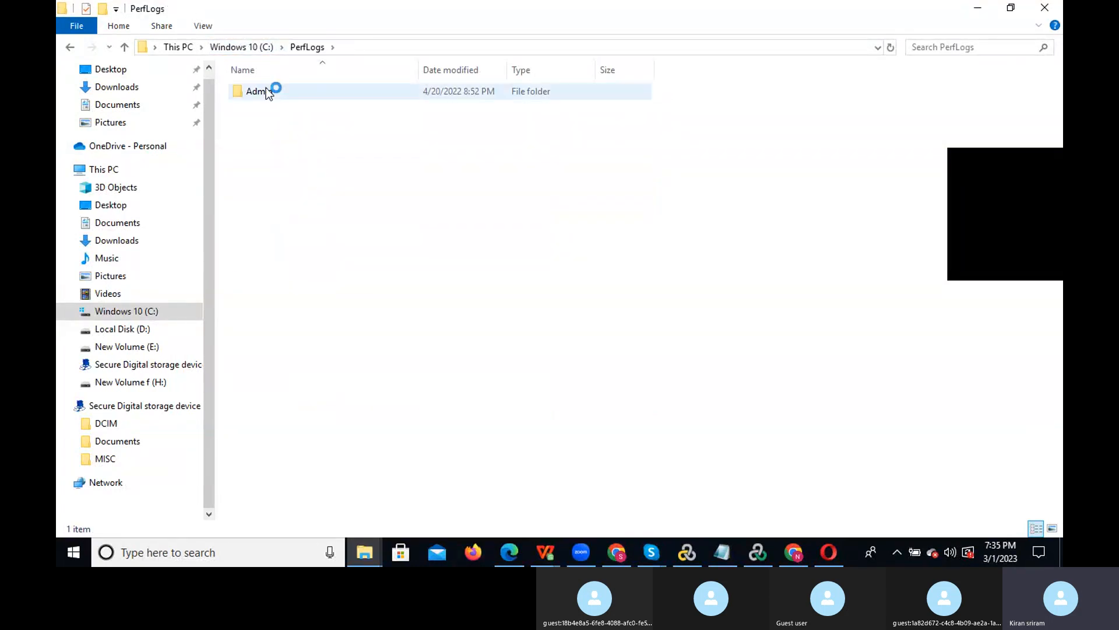
pyautogui.doubleClick(266, 91)
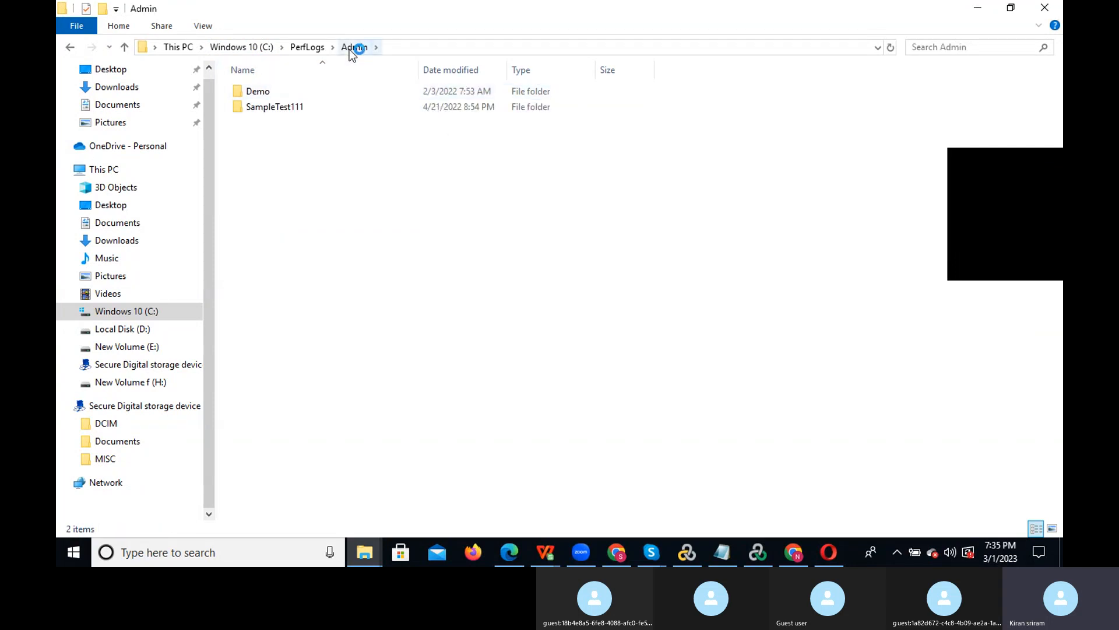
pyautogui.click(310, 47)
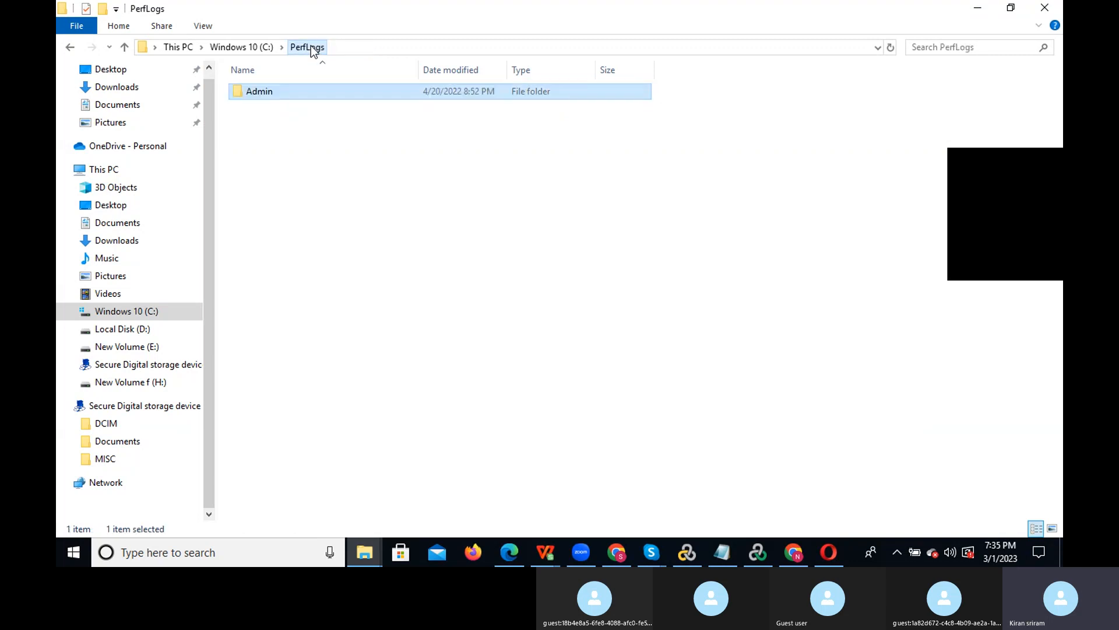
pyautogui.doubleClick(288, 87)
pyautogui.doubleClick(288, 87)
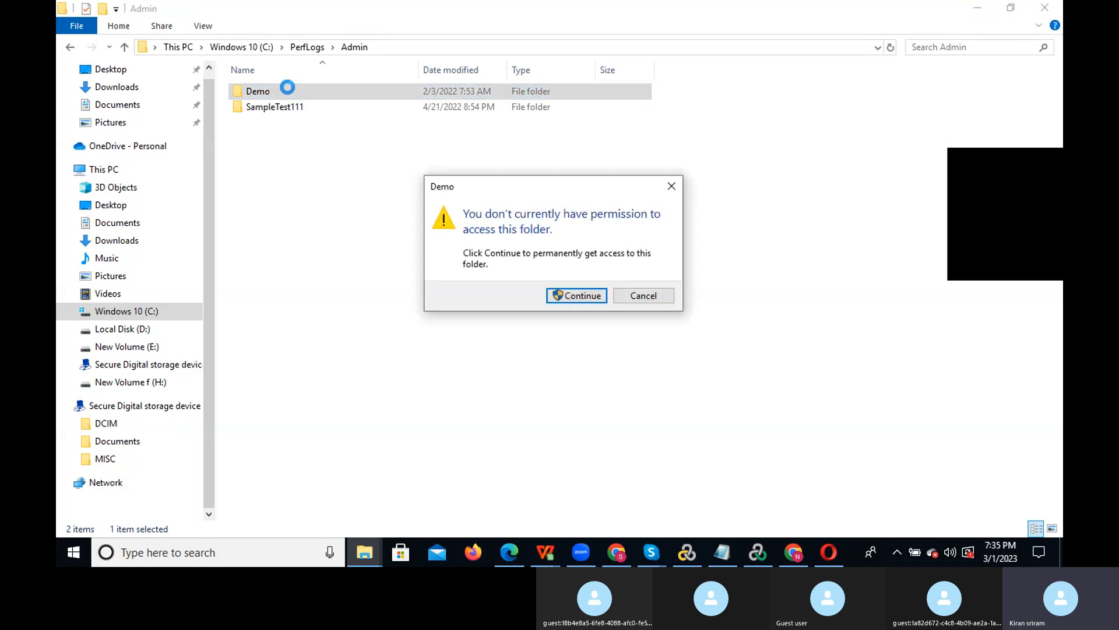
pyautogui.click(580, 295)
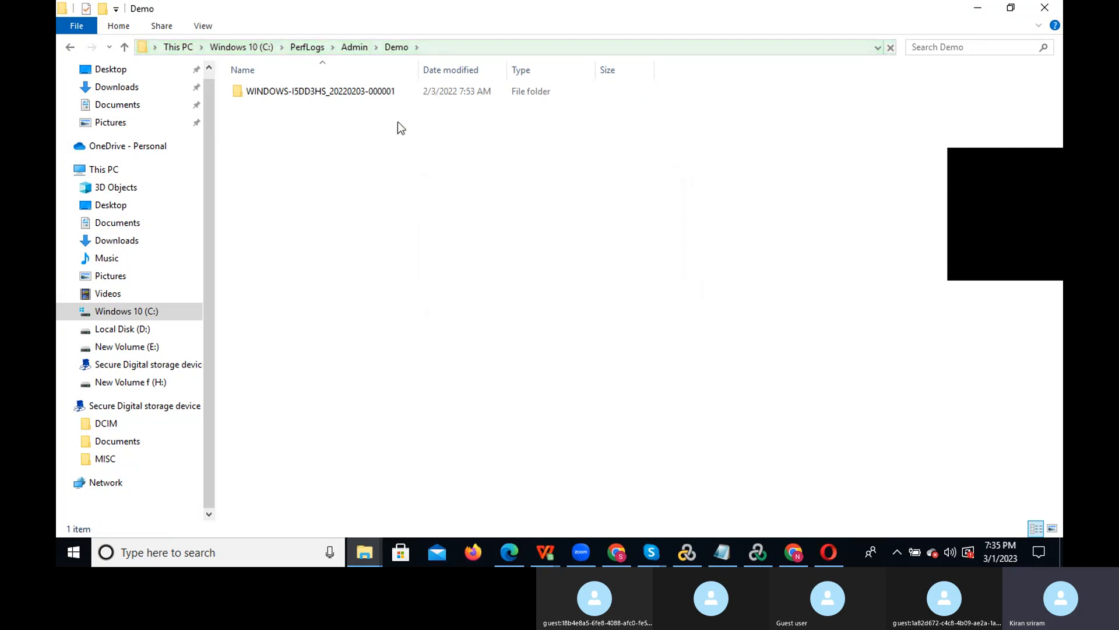
pyautogui.doubleClick(365, 91)
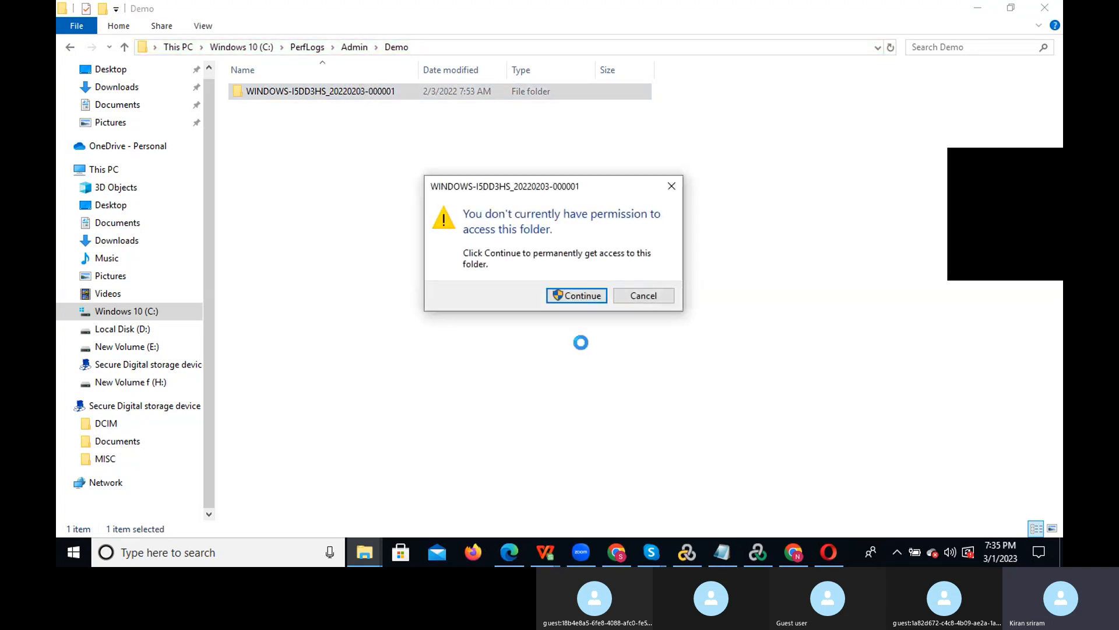
pyautogui.click(574, 296)
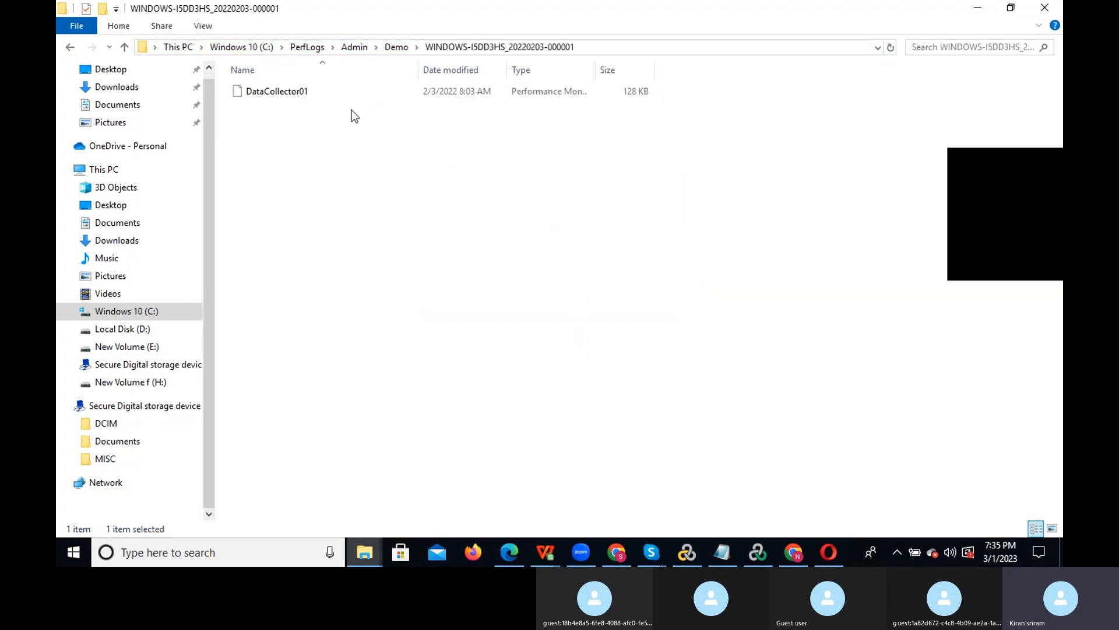
pyautogui.doubleClick(278, 92)
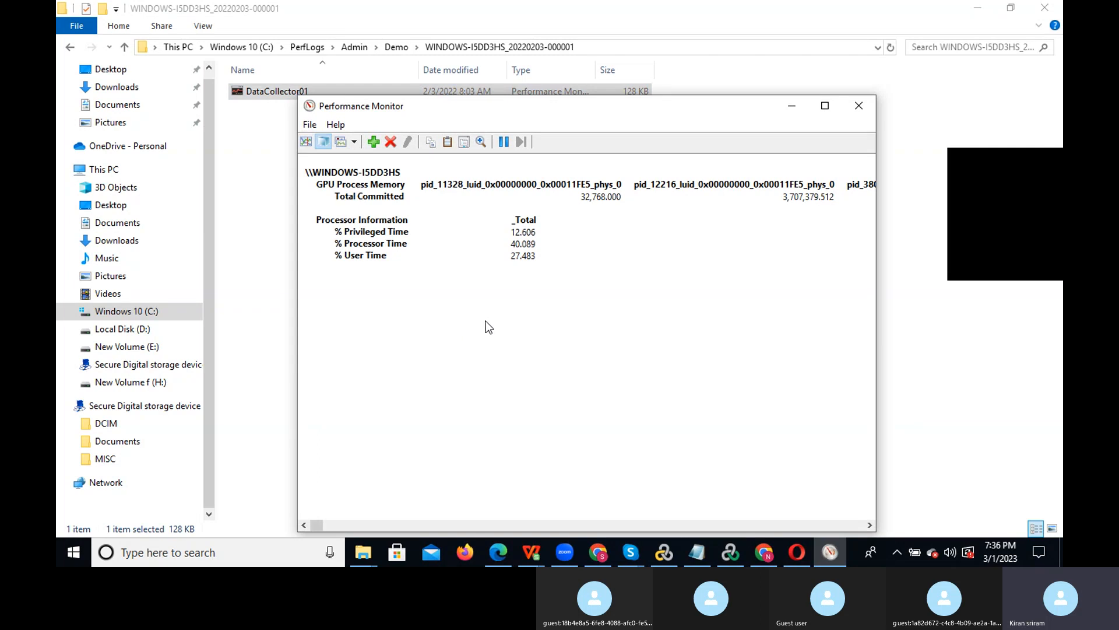
pyautogui.click(831, 109)
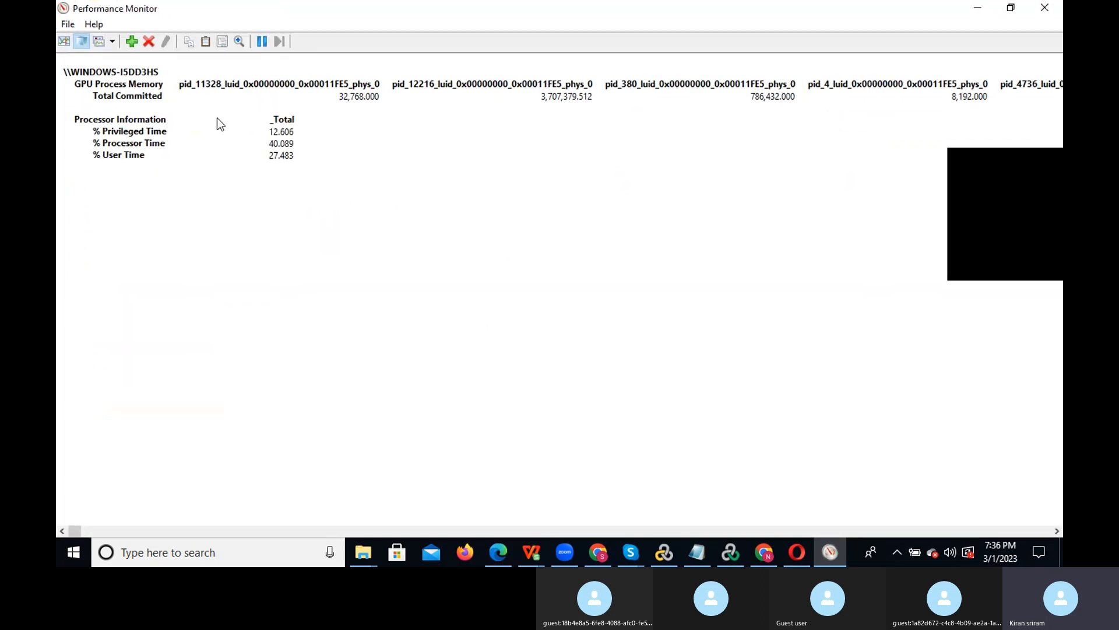
# - Look through Performance Monitor's file commands, the Add Counters dialog and the Load Settings dialog without changing anything
pyautogui.click(68, 24)
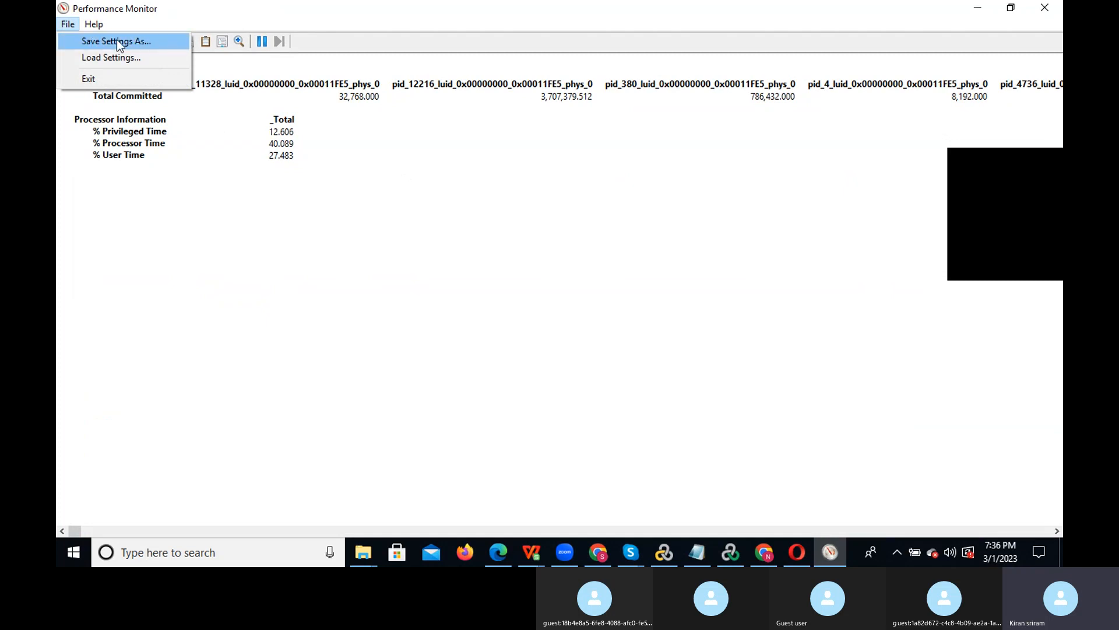
pyautogui.click(271, 207)
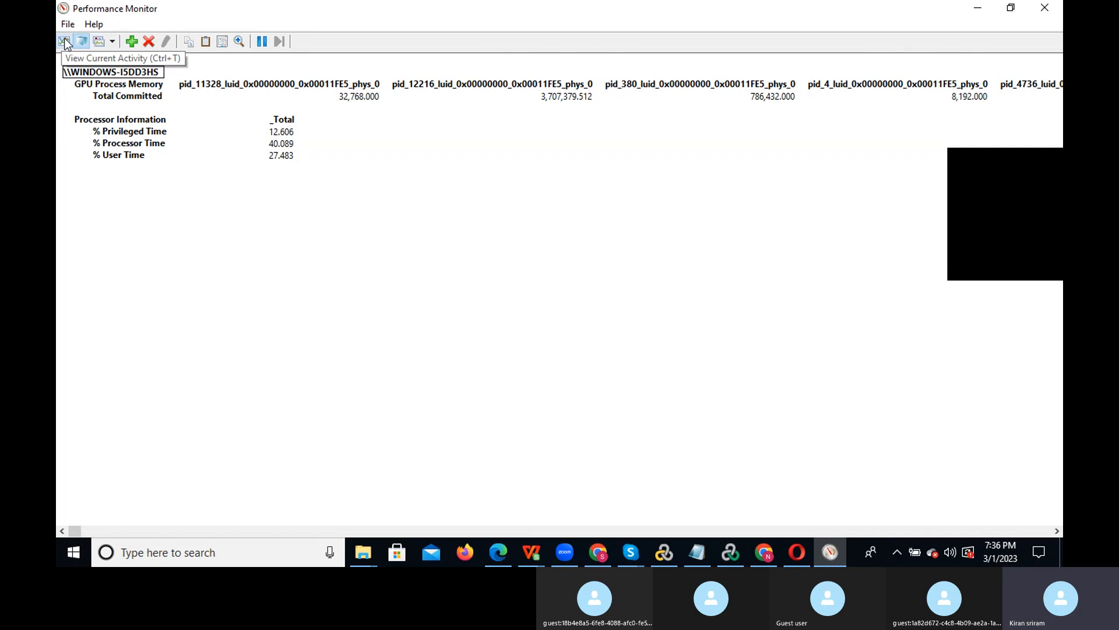
pyautogui.click(131, 44)
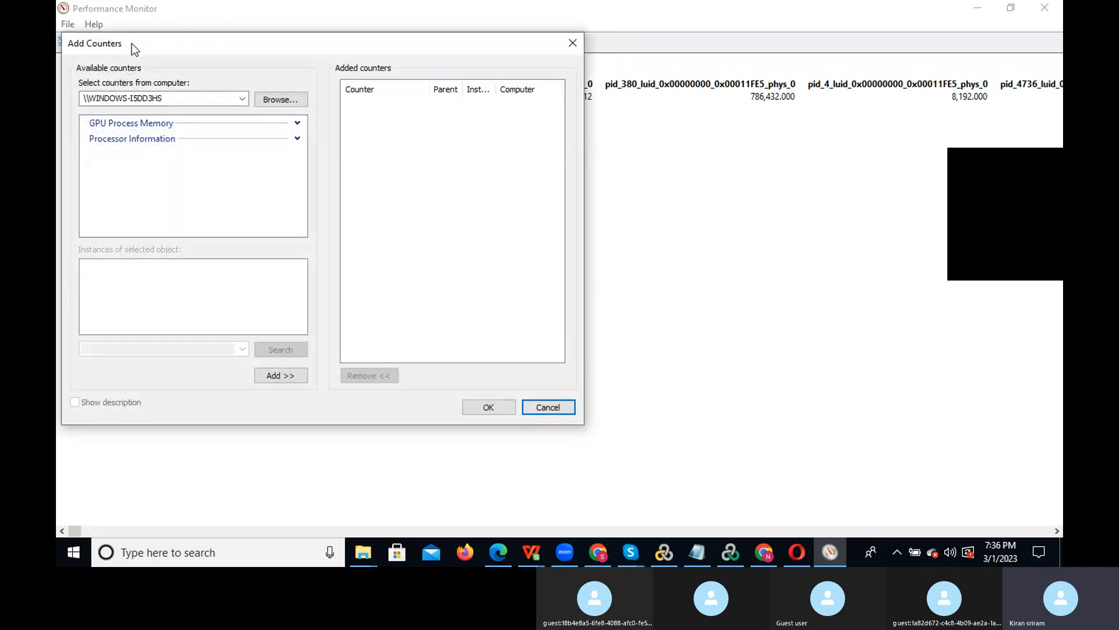
pyautogui.click(572, 43)
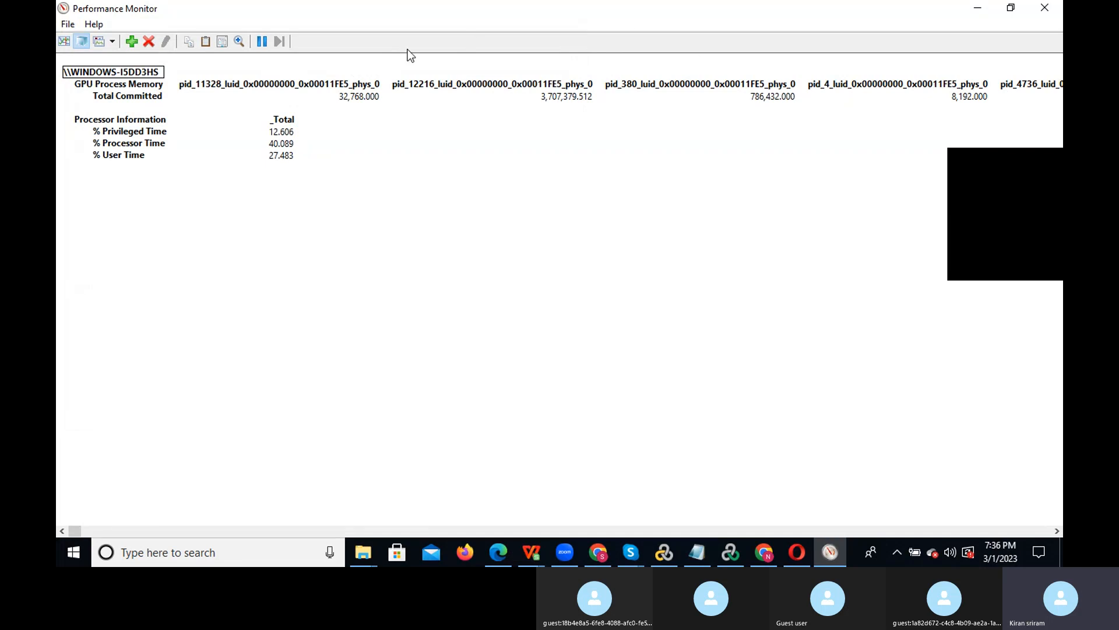
pyautogui.click(70, 25)
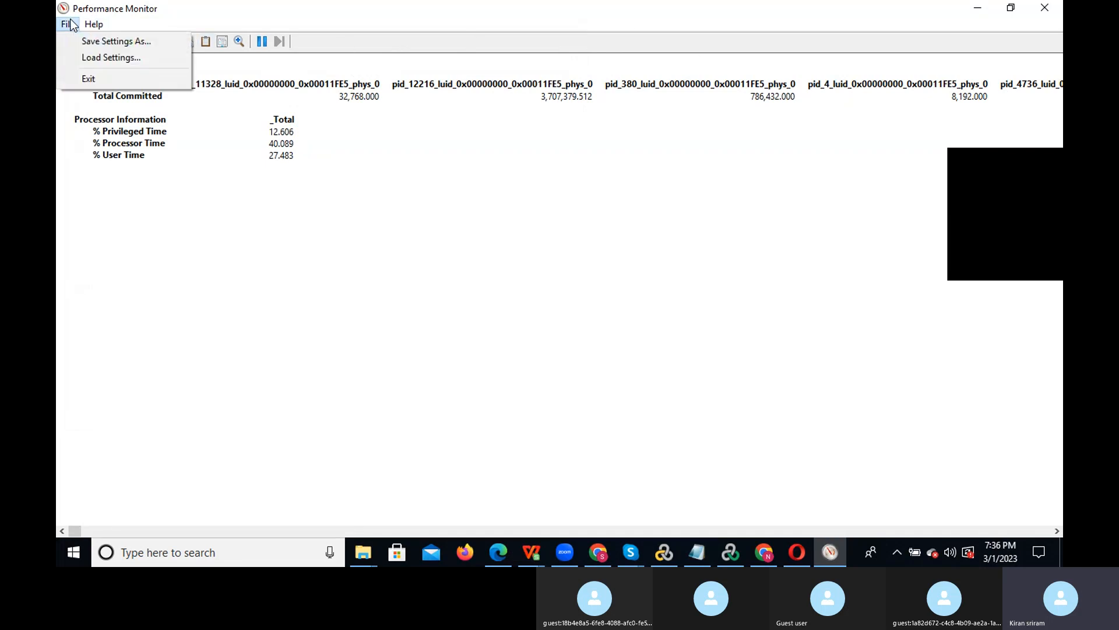
pyautogui.click(131, 59)
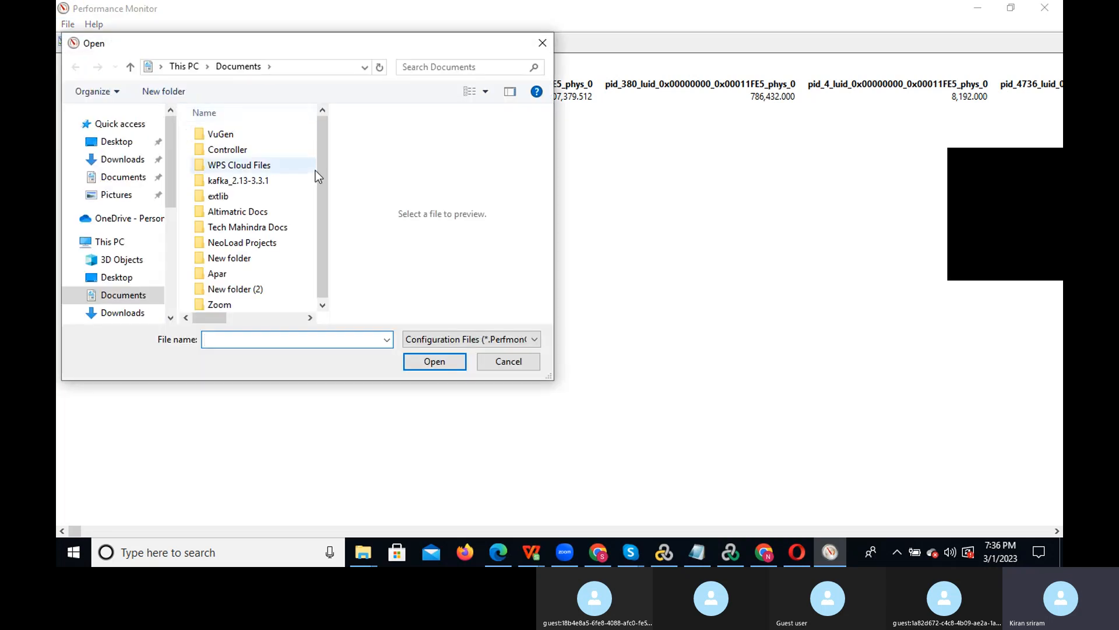
pyautogui.click(543, 43)
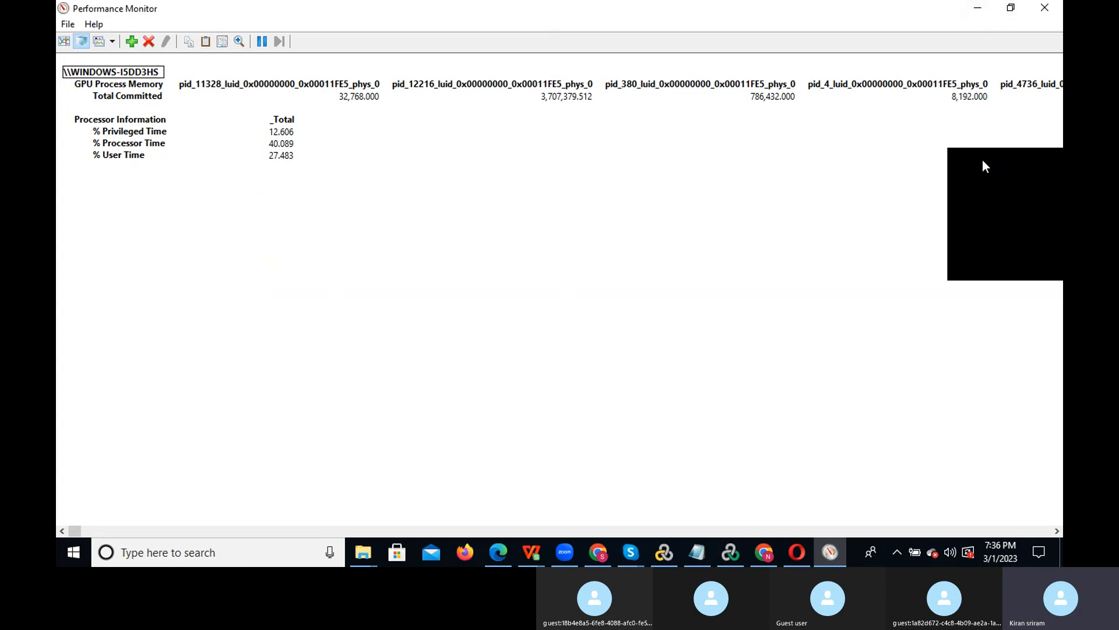
# - Move the floating Skype call preview to the middle of the counter report, below the GPU Process Memory rows
pyautogui.moveTo(982, 161); pyautogui.dragTo(720, 151)
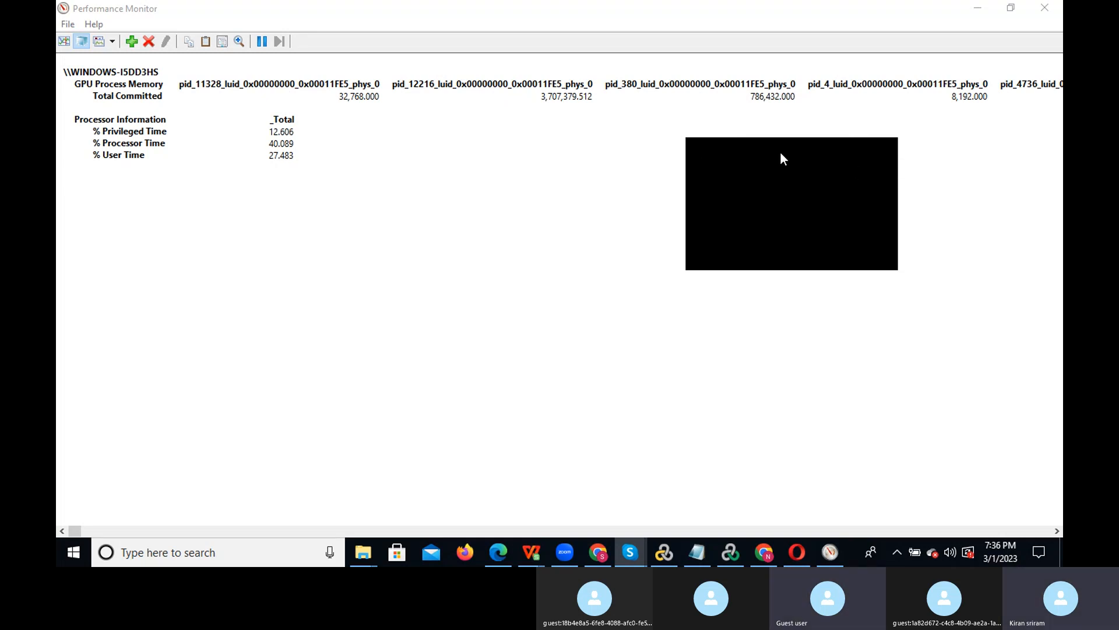
pyautogui.moveTo(781, 154); pyautogui.dragTo(486, 163)
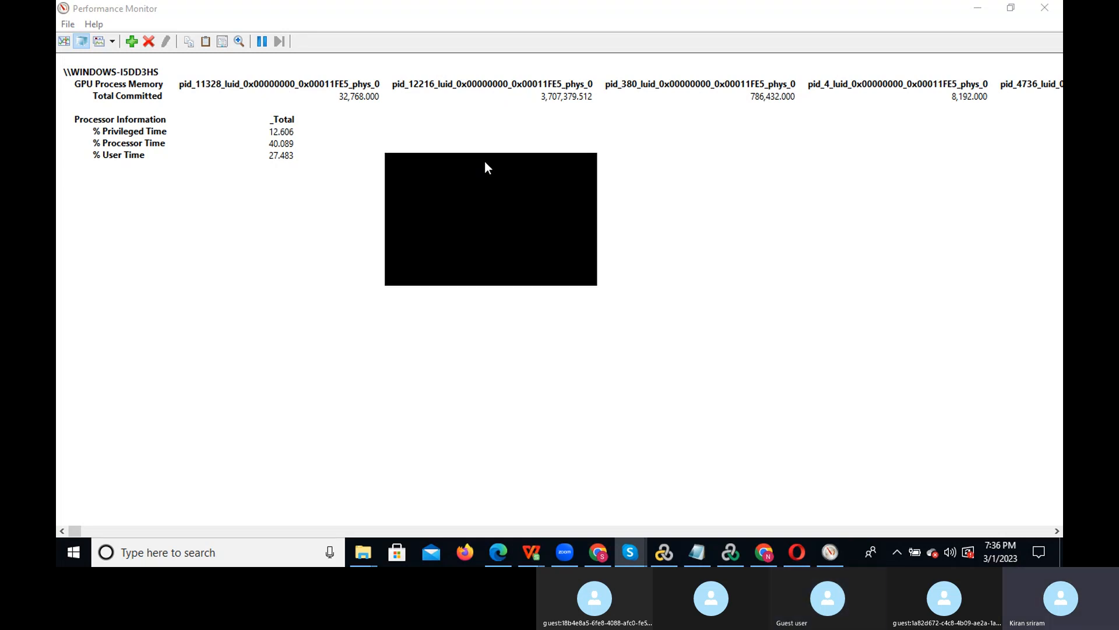
pyautogui.click(197, 86)
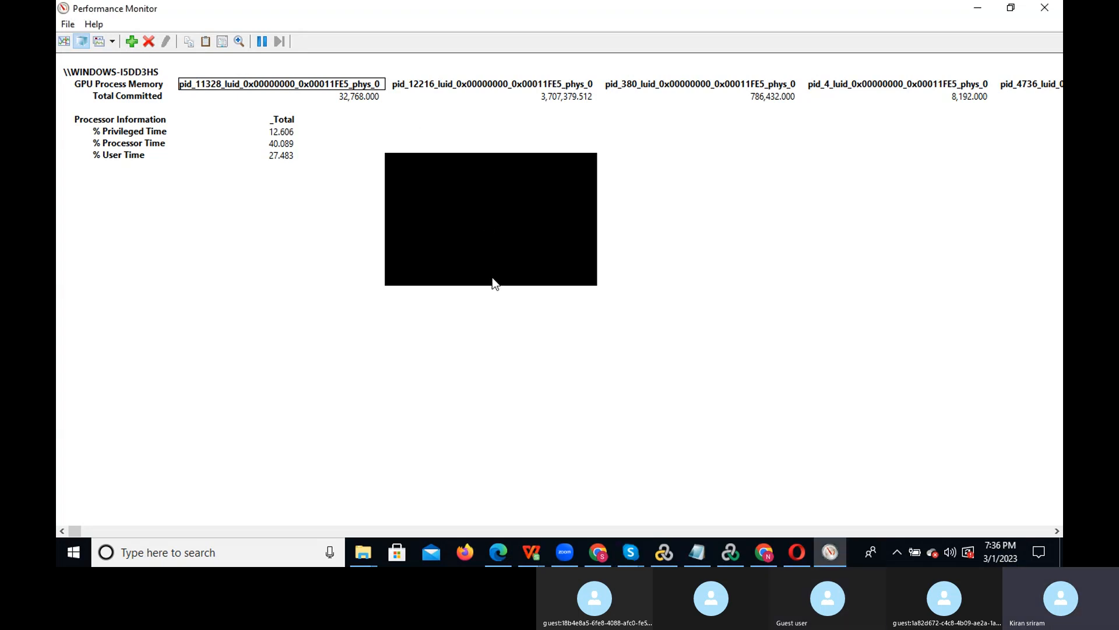
pyautogui.click(430, 168)
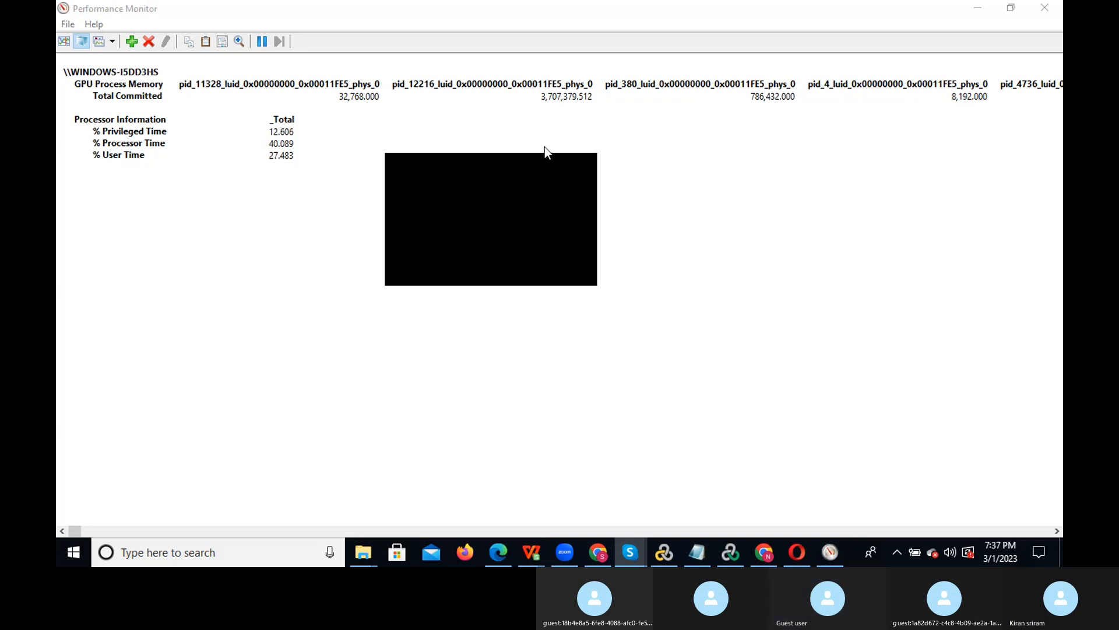
# - Return to the Skype call and stop sharing the screen
pyautogui.click(550, 177)
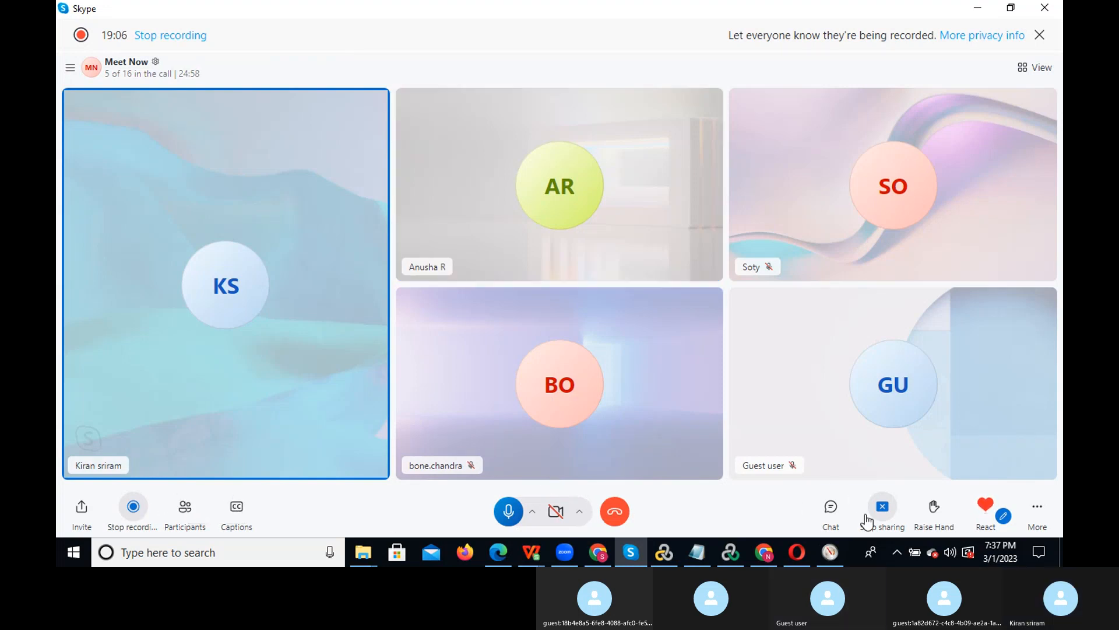
pyautogui.click(891, 510)
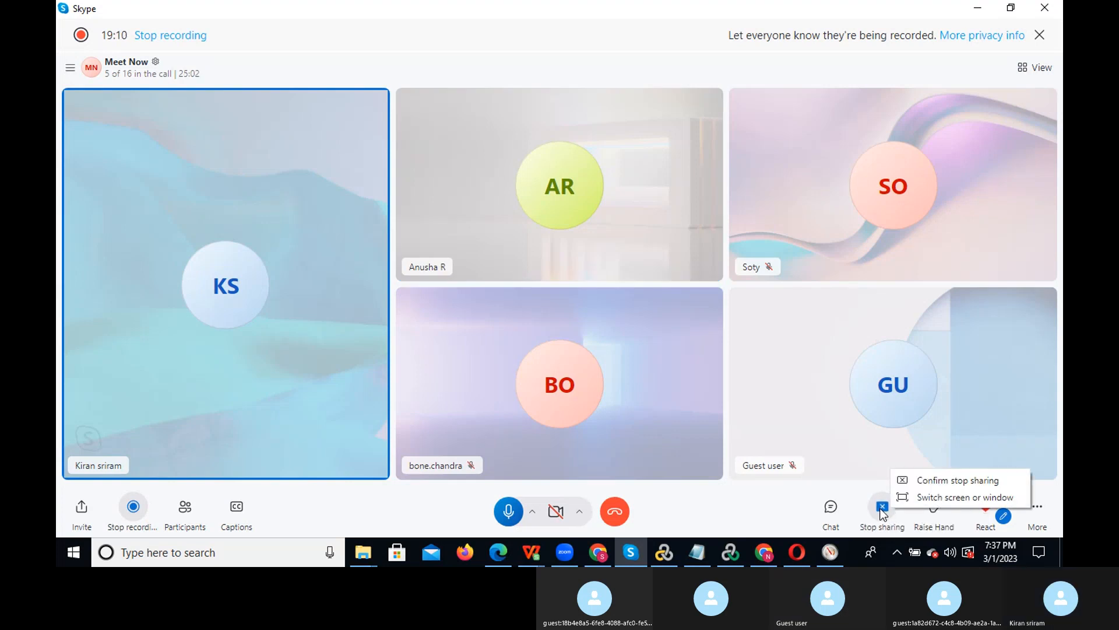
pyautogui.click(947, 481)
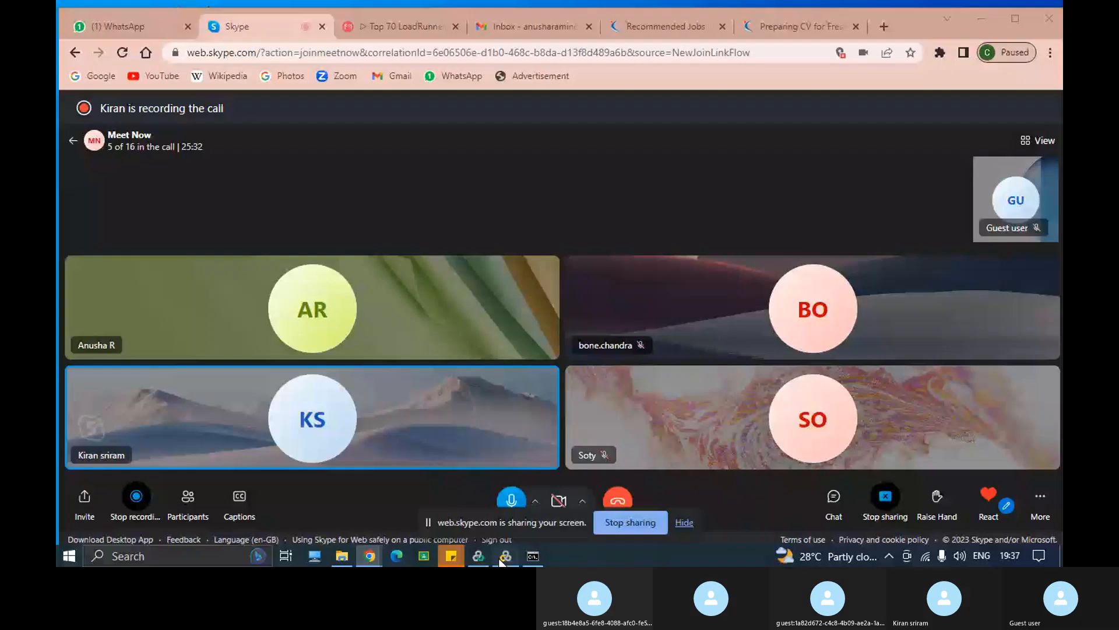
# - Minimize the VuGen script window, switch to LoadRunner Controller and show the Design view of Scenario1
pyautogui.click(501, 561)
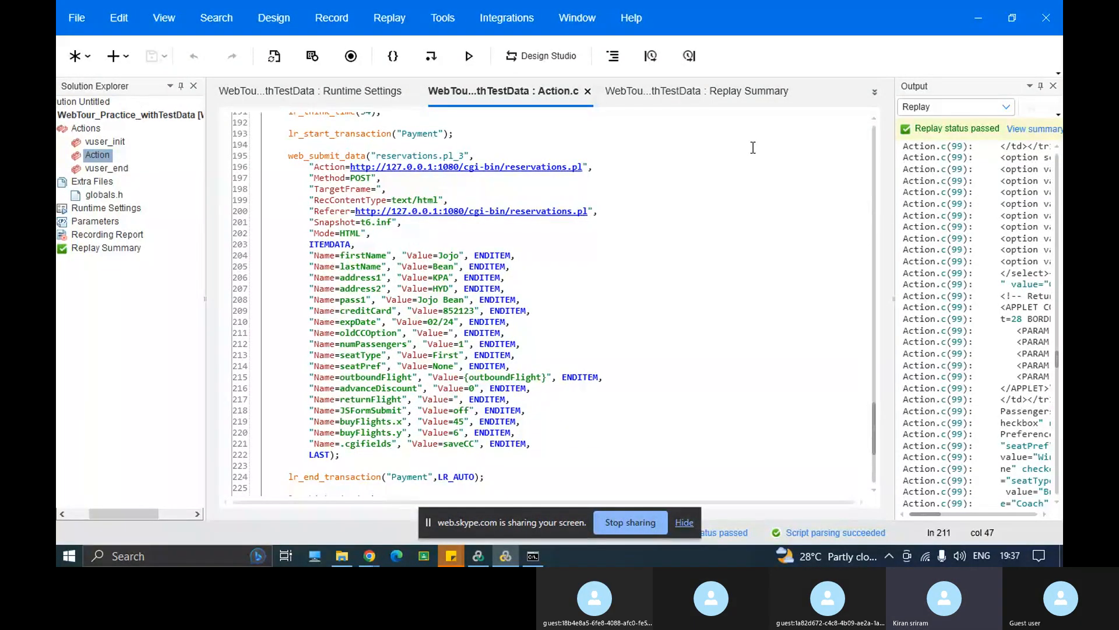
pyautogui.click(978, 19)
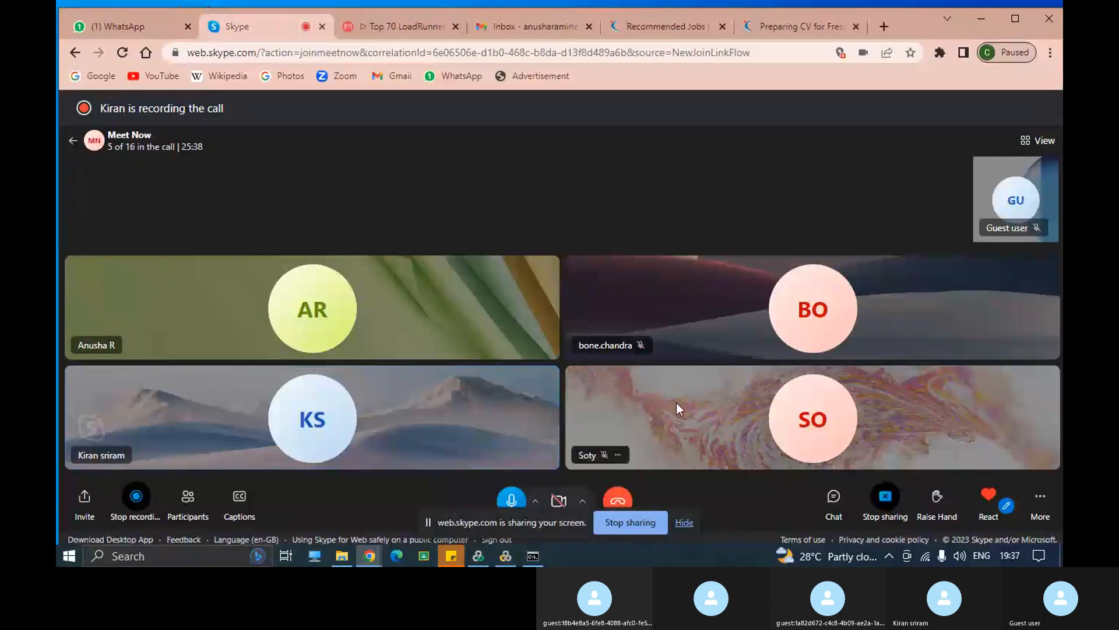
pyautogui.click(482, 562)
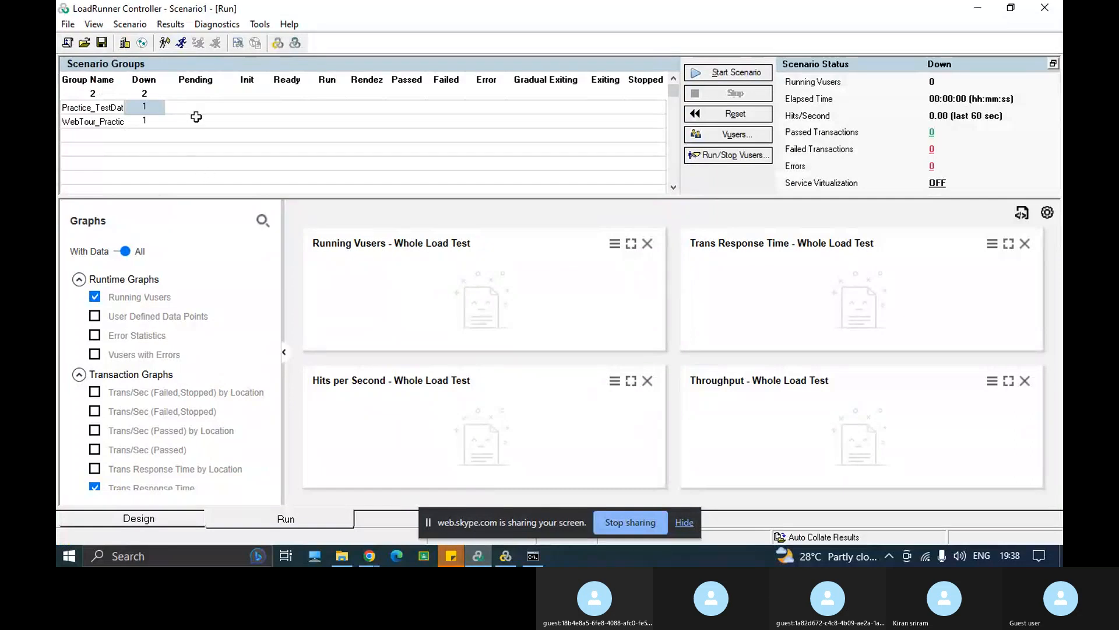
pyautogui.click(100, 107)
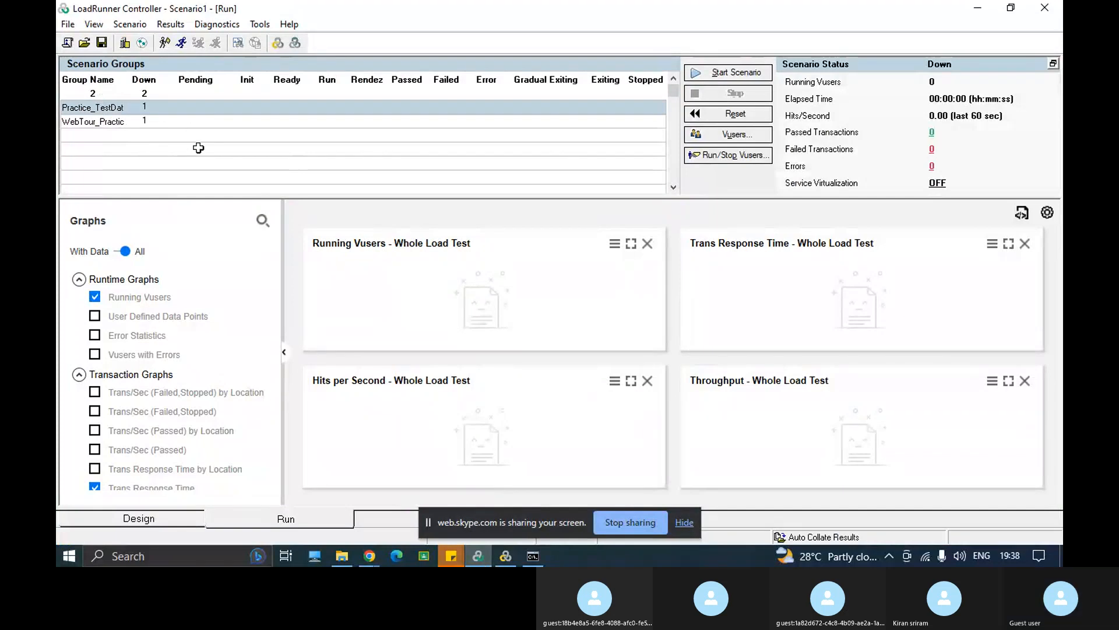
pyautogui.click(141, 517)
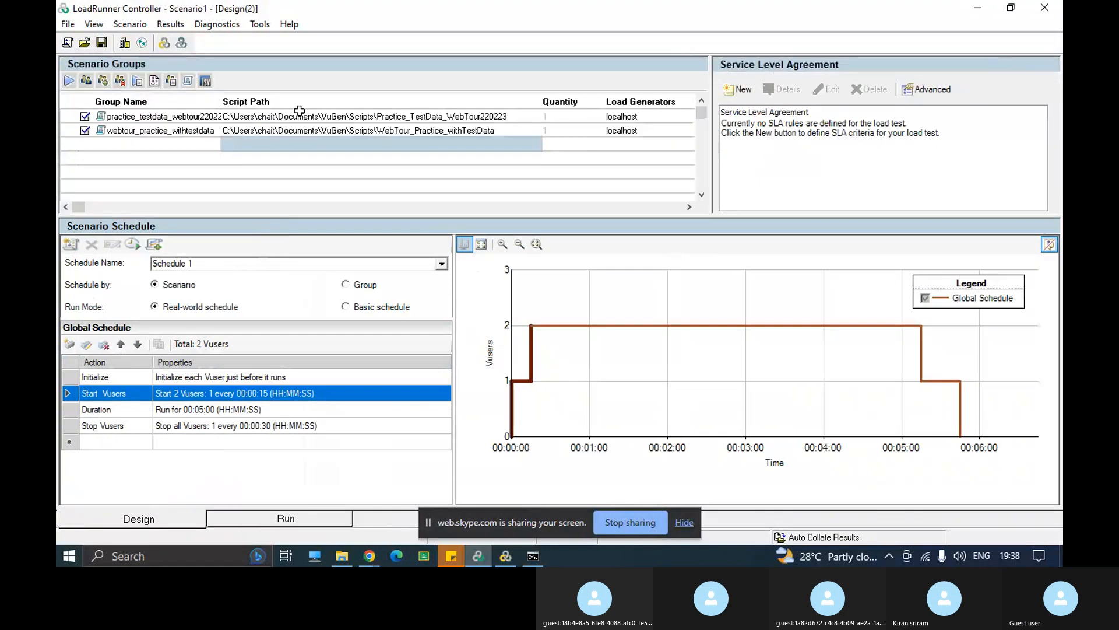
# - Examine the group name and script path of the practice_testdata_webtour220223 scenario group
pyautogui.click(338, 116)
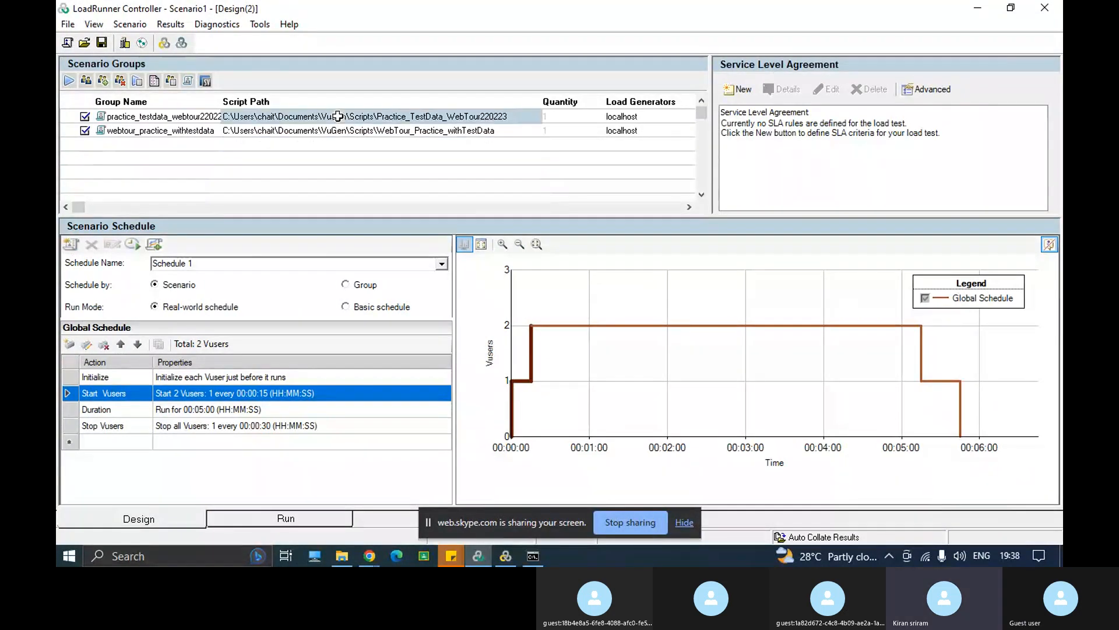
pyautogui.click(154, 115)
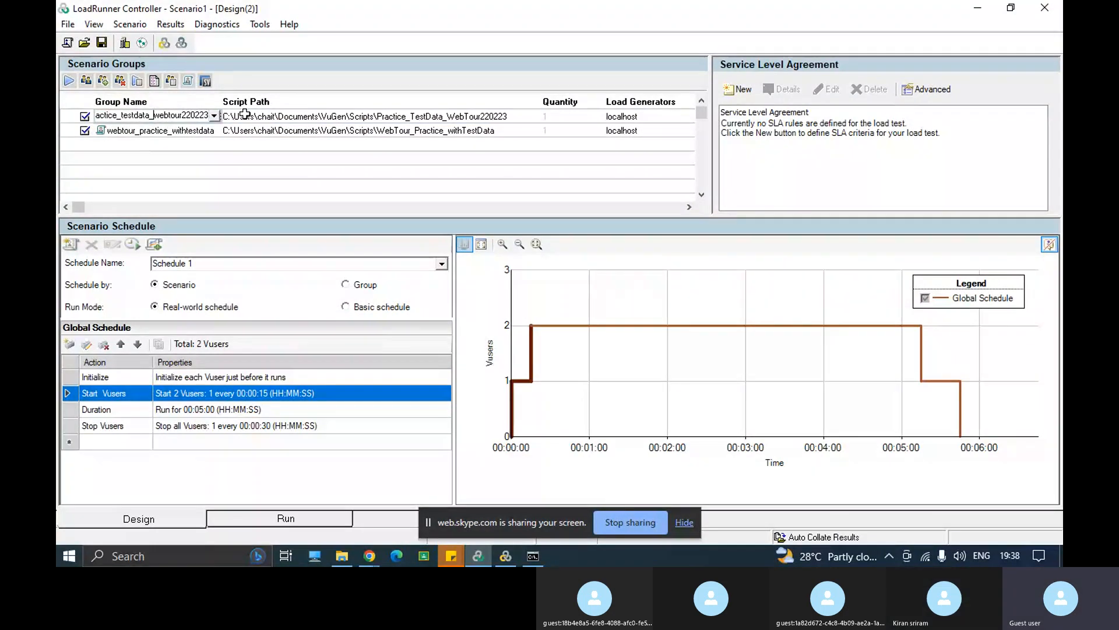
pyautogui.click(236, 115)
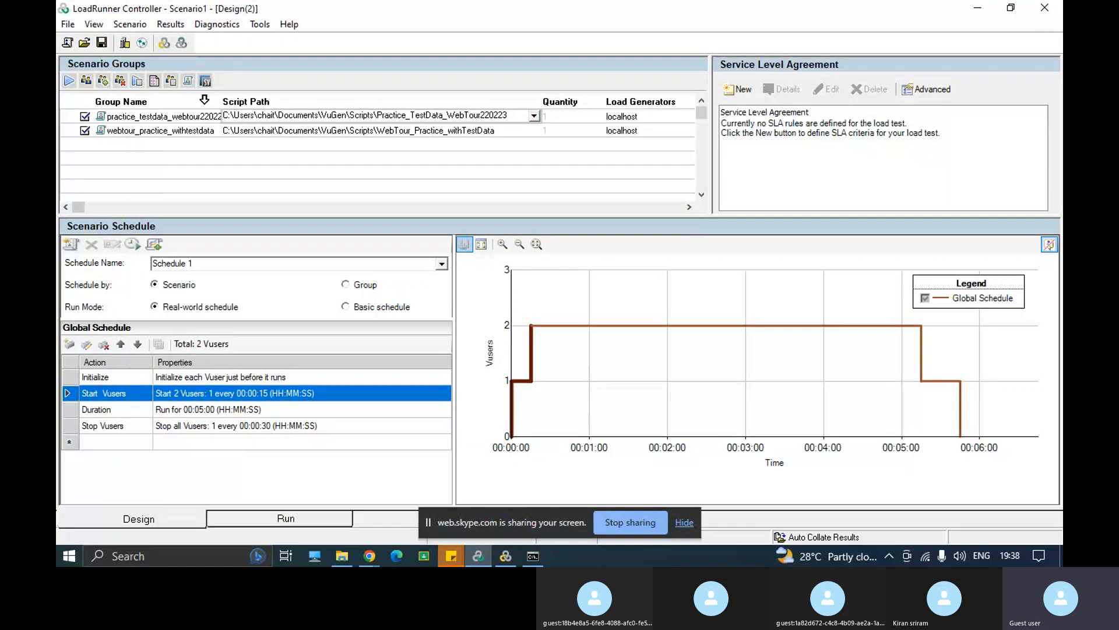
pyautogui.click(147, 117)
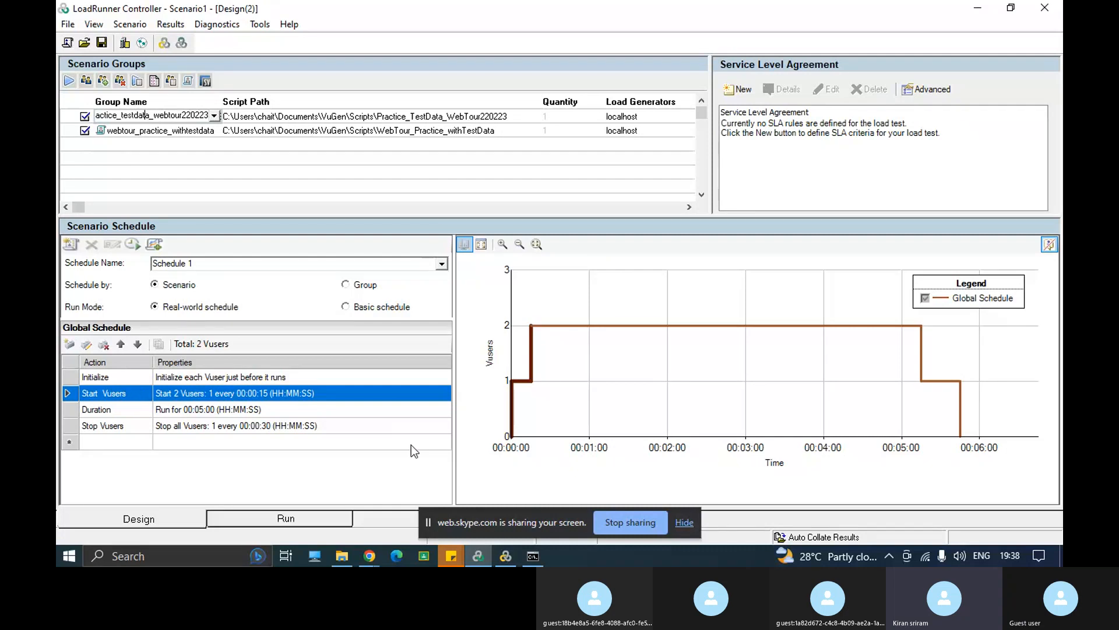
# - Stop the browser's screen sharing and minimize the Skype call window to get back to Performance Monitor
pyautogui.click(628, 521)
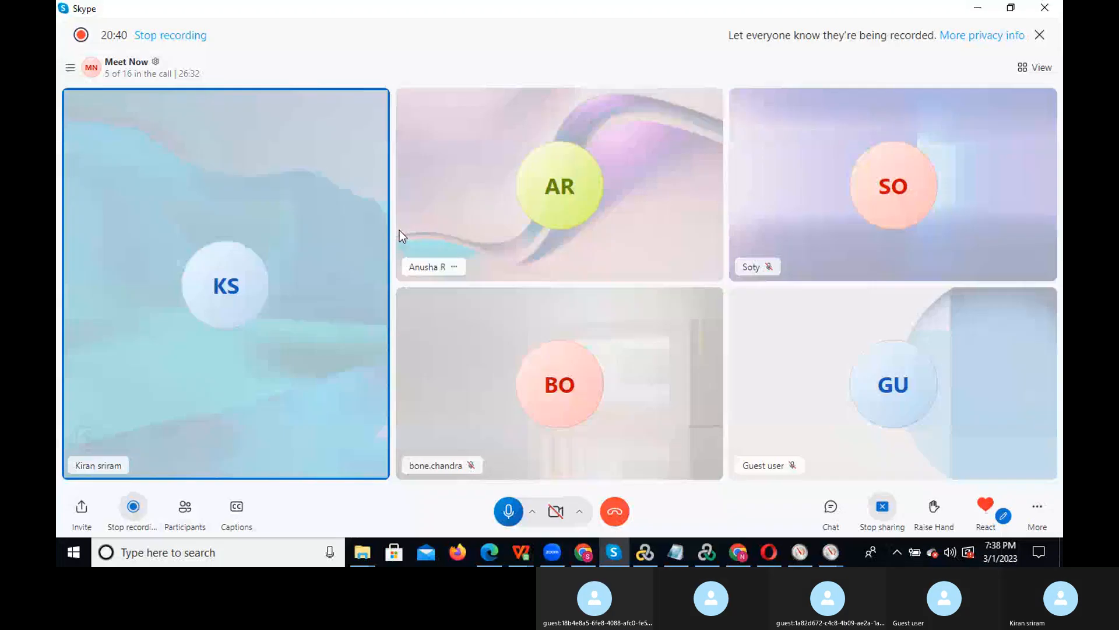
pyautogui.click(976, 9)
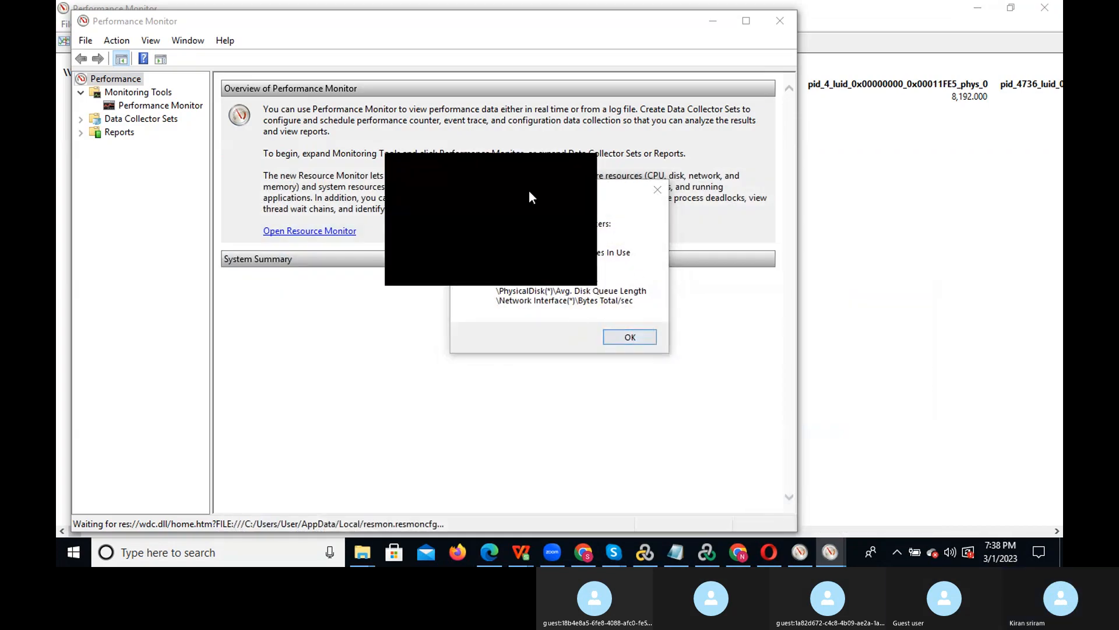
# - Dismiss the counter message dialog and maximize the new Performance Monitor window
pyautogui.click(622, 334)
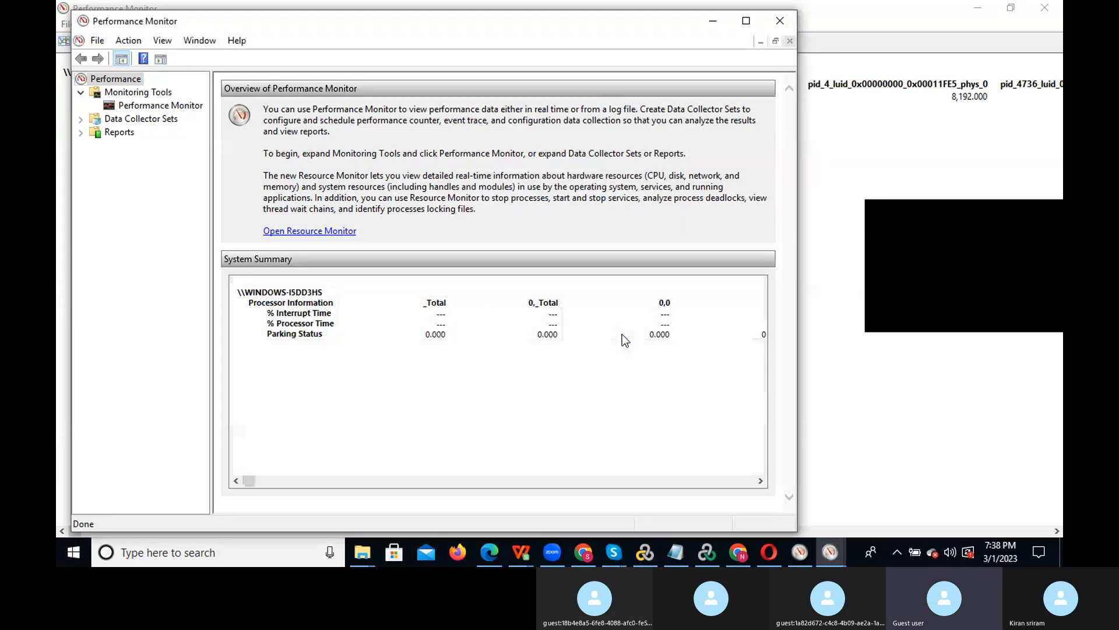
pyautogui.click(746, 21)
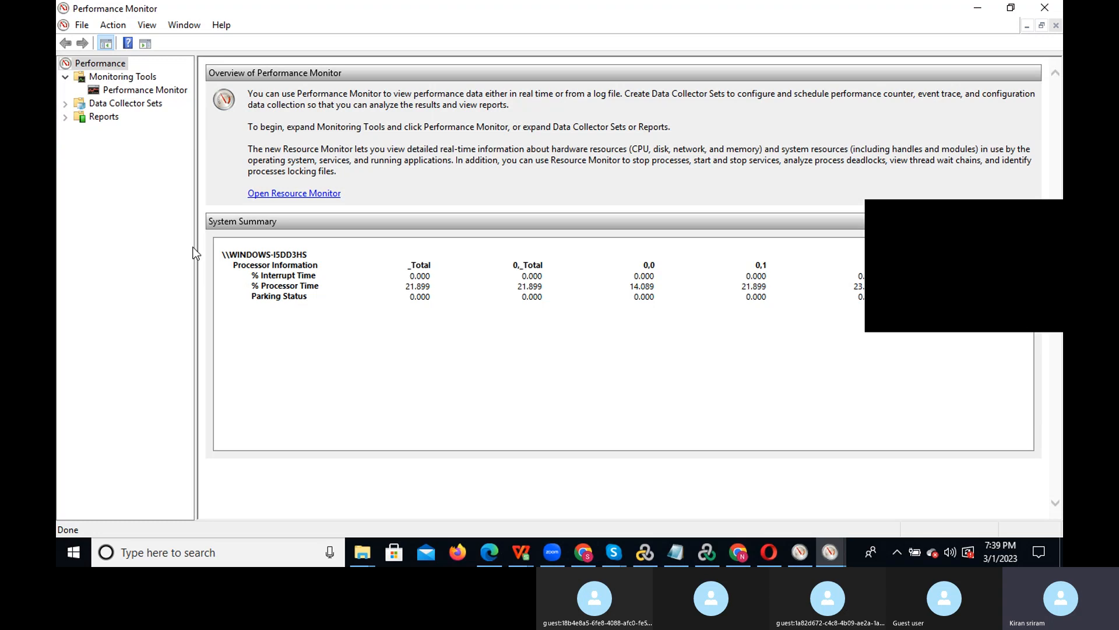
# - Start creating a new data collector set from the Performance Monitor node under Monitoring Tools
pyautogui.click(126, 102)
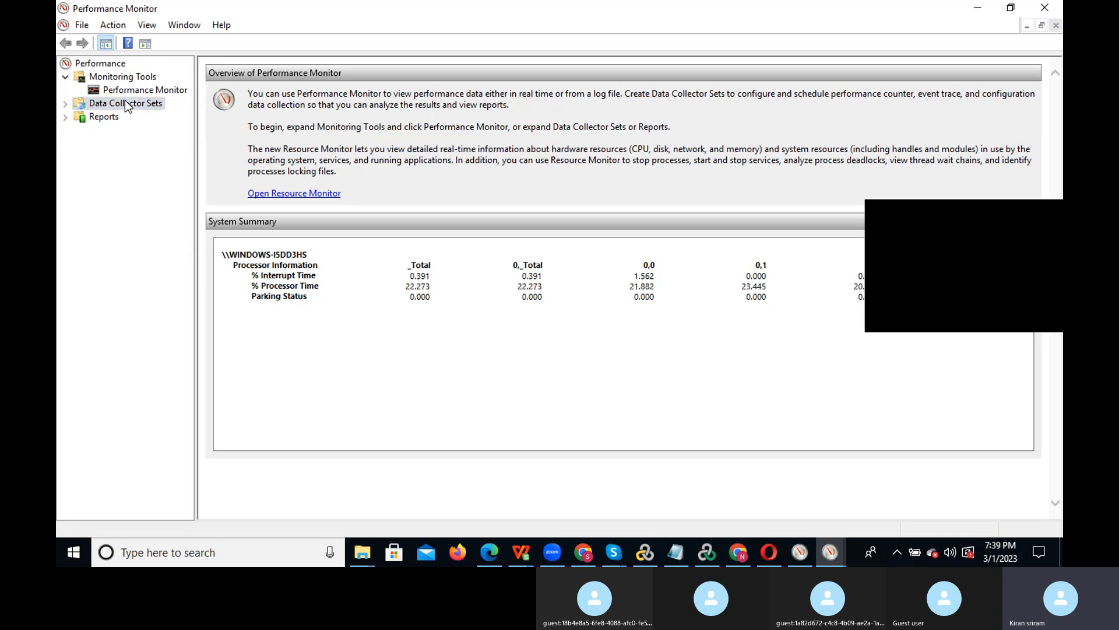
pyautogui.rightClick(125, 103)
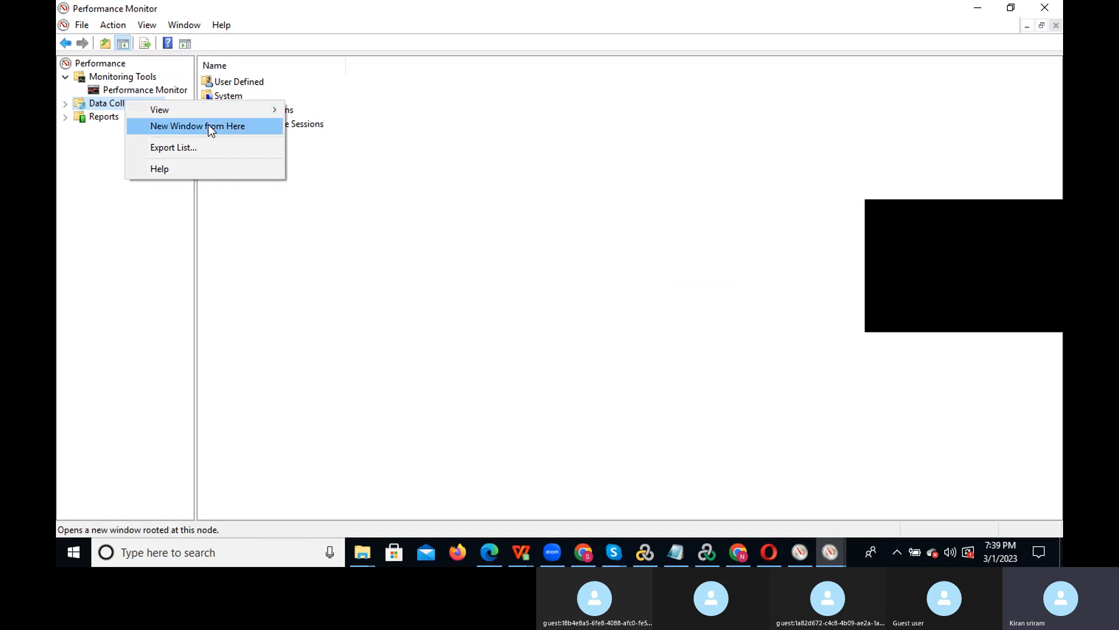
pyautogui.click(117, 89)
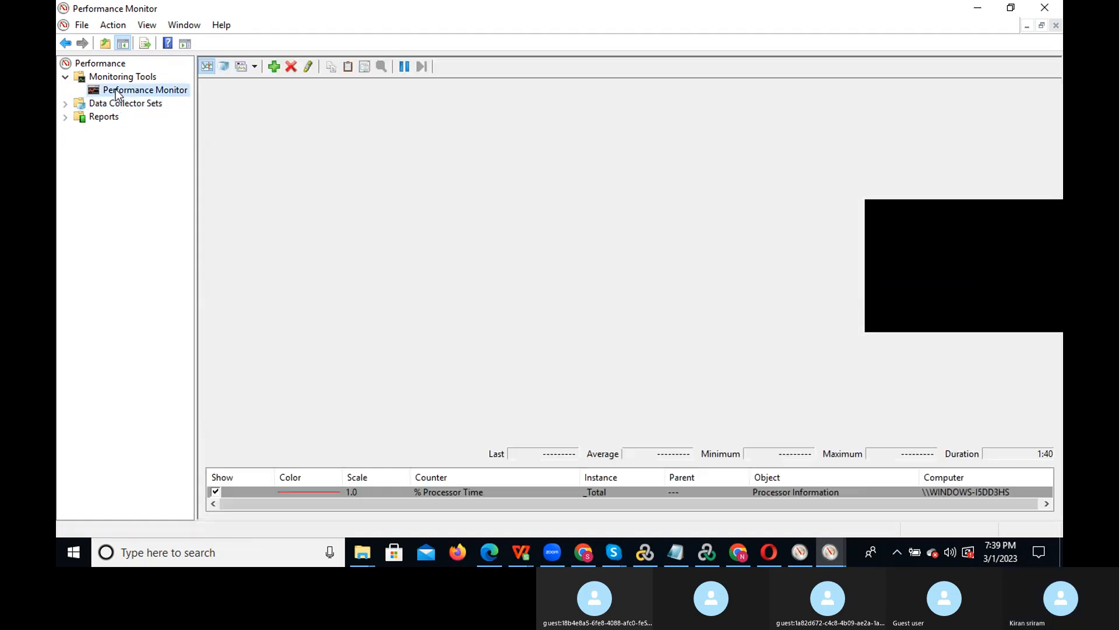
pyautogui.rightClick(115, 89)
pyautogui.moveTo(194, 101)
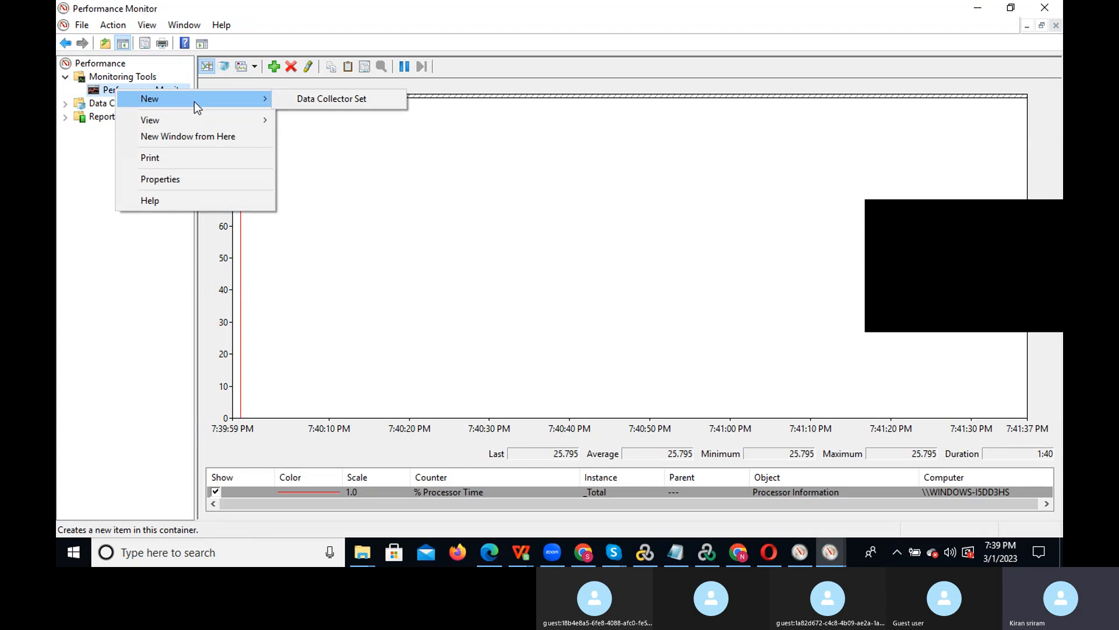
pyautogui.click(342, 103)
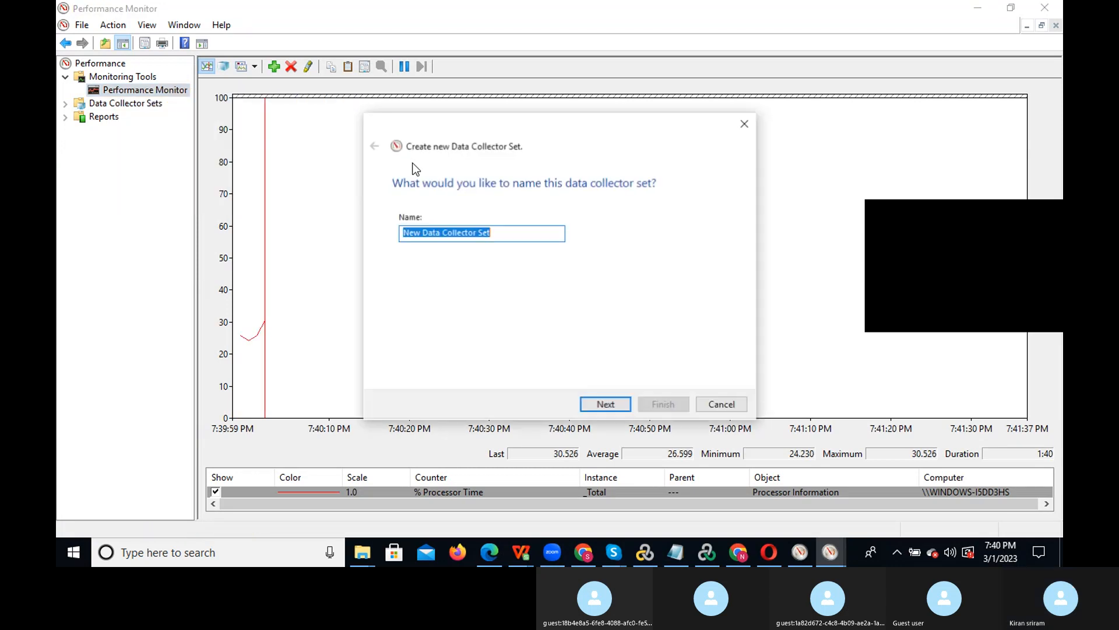
# - Enter LoadTest_01/03/2023 as the data collector set name and move the wizard window aside
pyautogui.press('BackSpace')
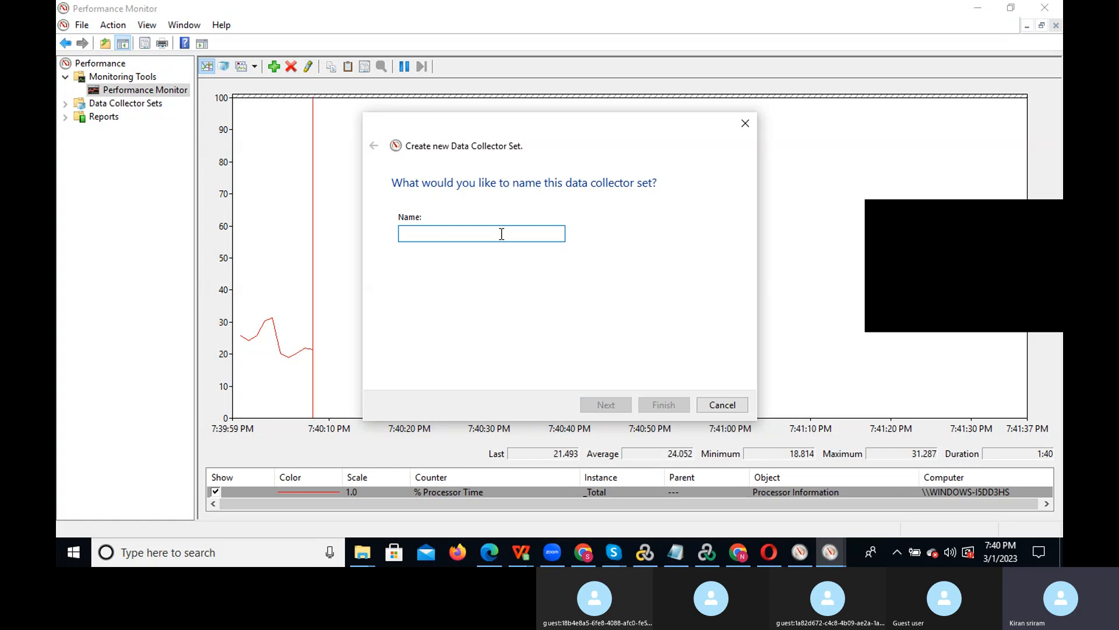
pyautogui.write('LoadT')
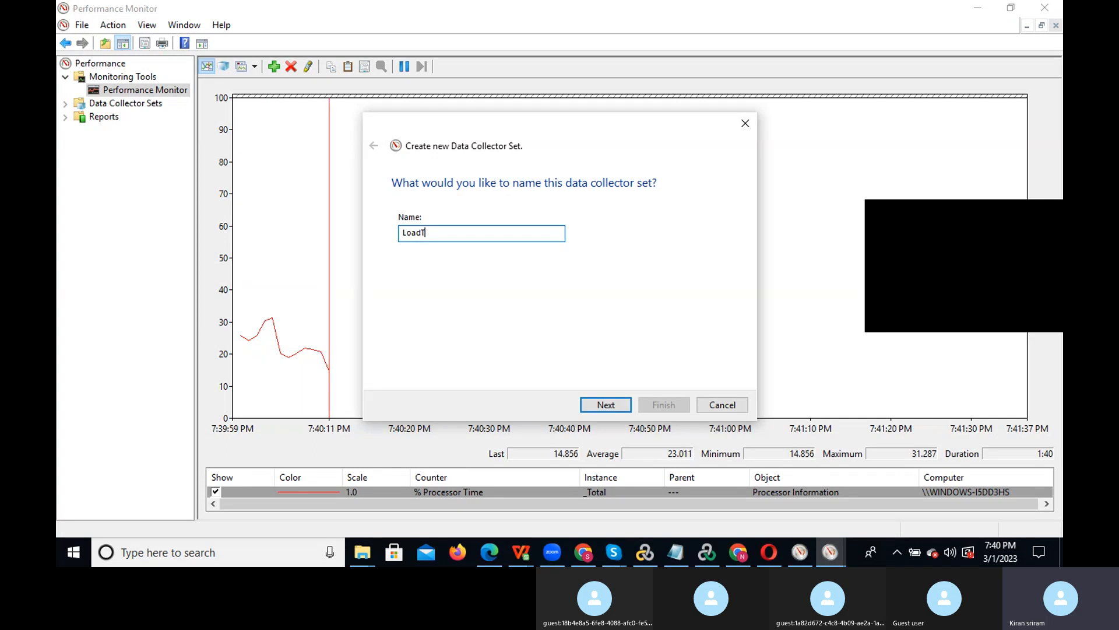
pyautogui.write('est_')
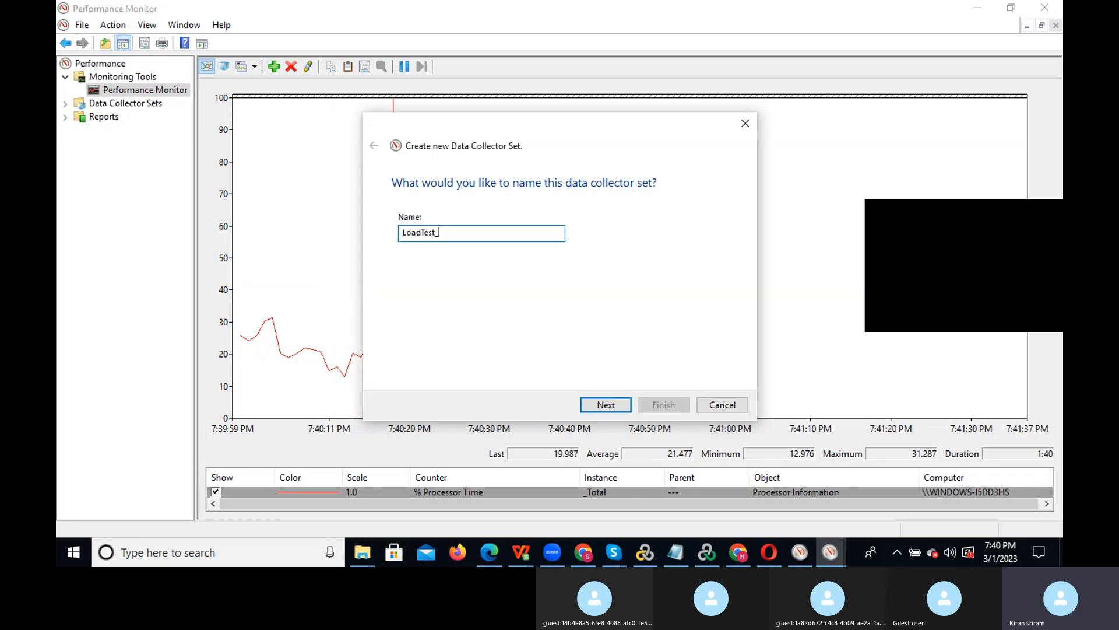
pyautogui.write('01/0')
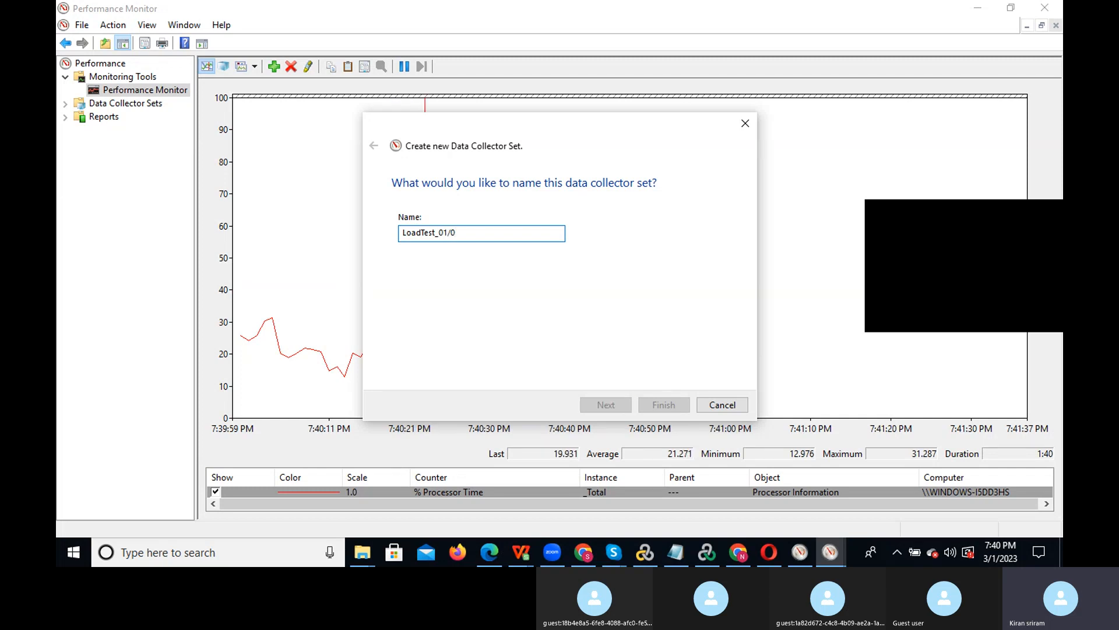
pyautogui.write('3/2023')
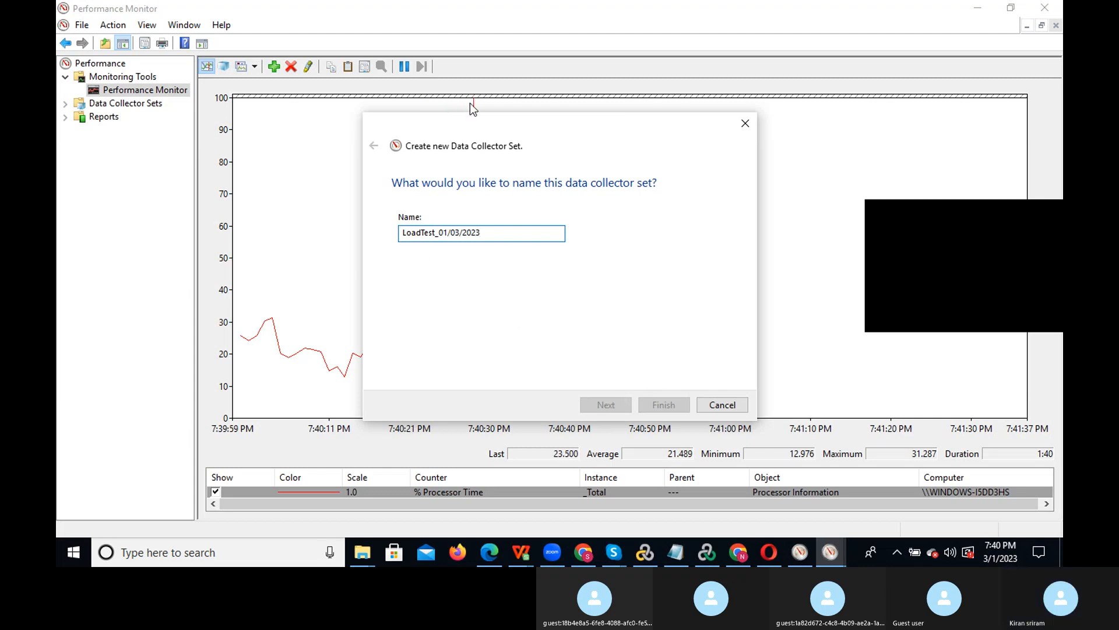
pyautogui.moveTo(459, 125); pyautogui.dragTo(318, 96)
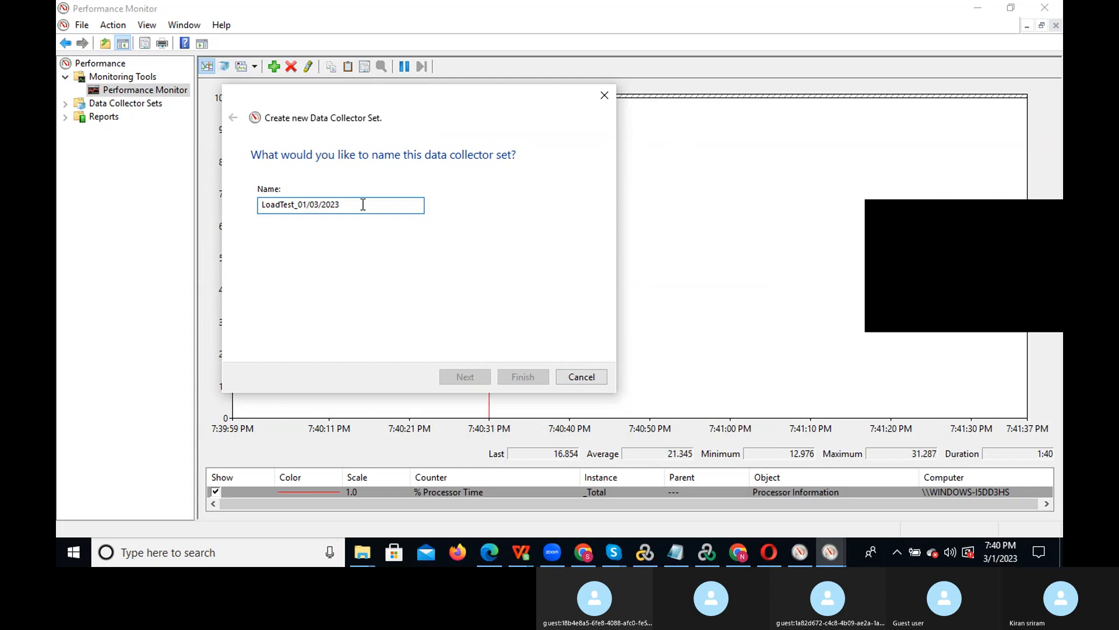
# - Change the data collector set name to LoadTest01032023, without the underscore and slashes
pyautogui.click(300, 204)
pyautogui.press('BackSpace')
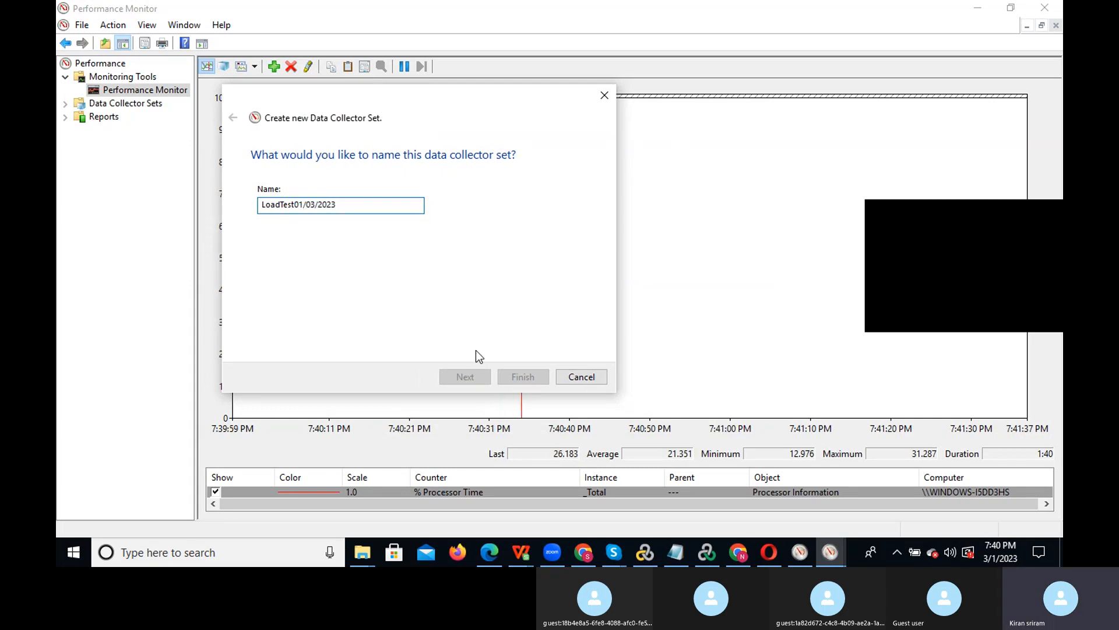
pyautogui.click(348, 202)
pyautogui.press('BackSpace')
pyautogui.press('BackSpace')
pyautogui.press('BackSpace')
pyautogui.press('BackSpace')
pyautogui.press('BackSpace')
pyautogui.press('BackSpace')
pyautogui.press('BackSpace')
pyautogui.press('BackSpace')
pyautogui.press('BackSpace')
pyautogui.press('BackSpace')
pyautogui.write('01')
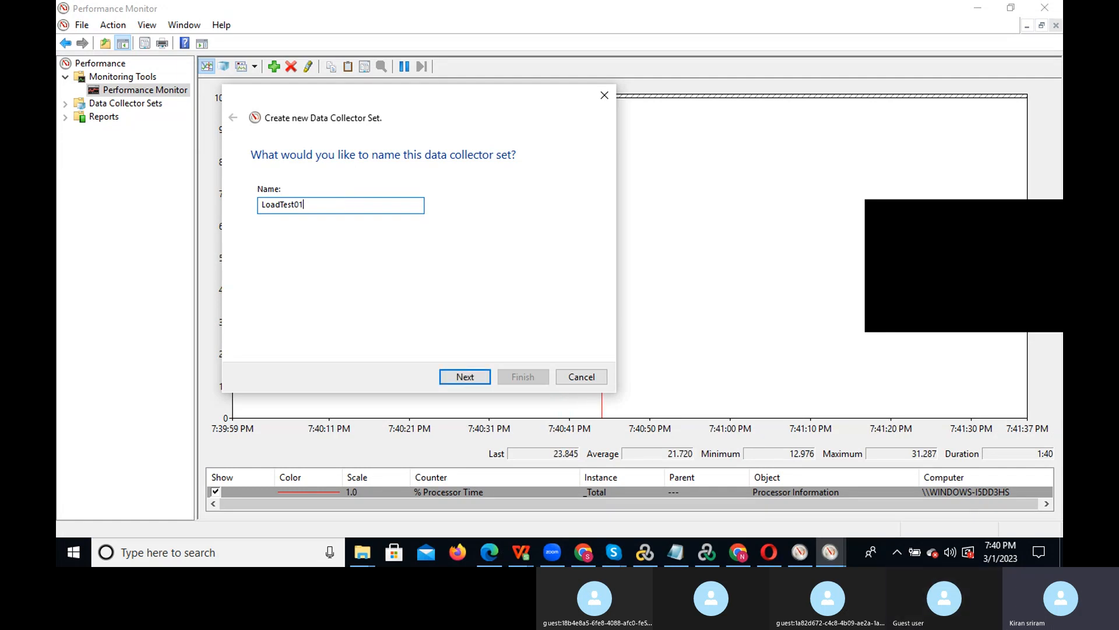
pyautogui.write('0320')
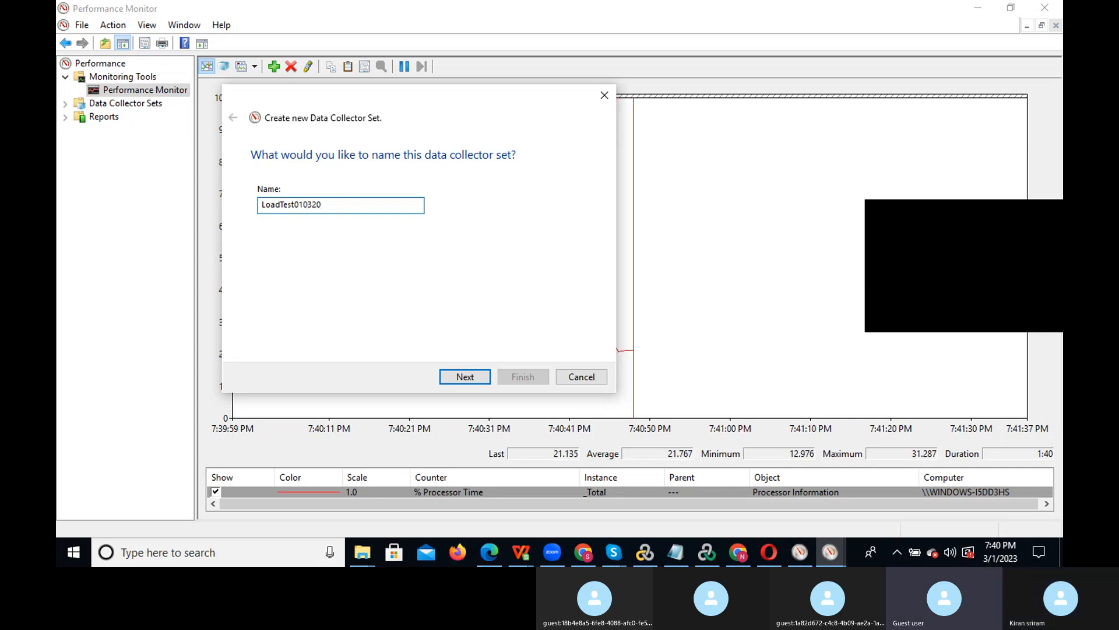
pyautogui.write('23')
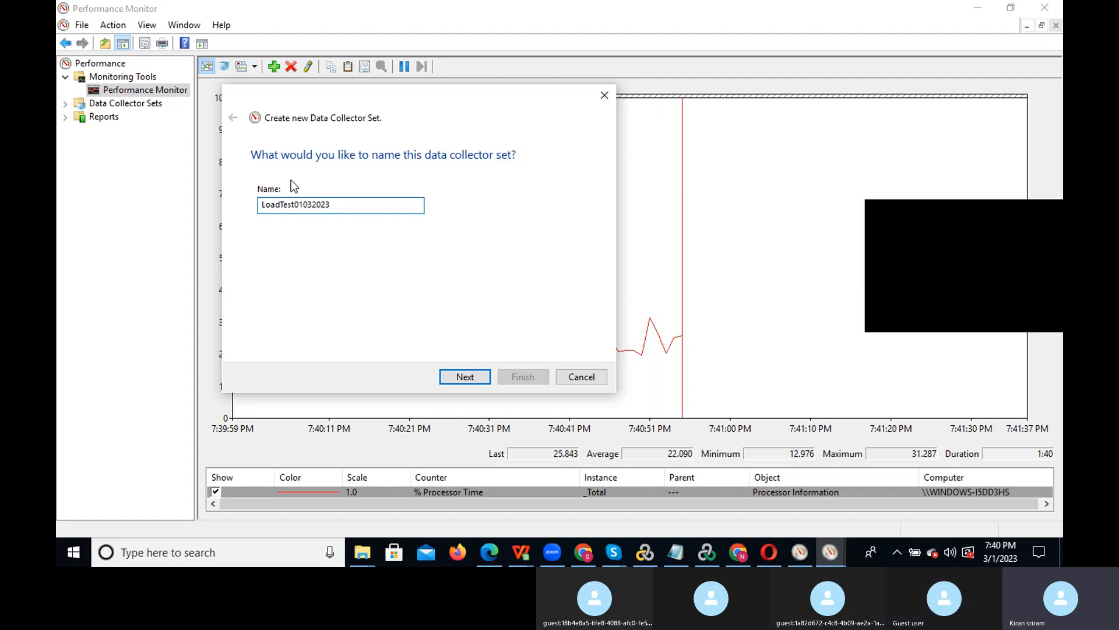
# - Accept the proposed root directory and finish the data collector set with the Save and close option
pyautogui.click(464, 378)
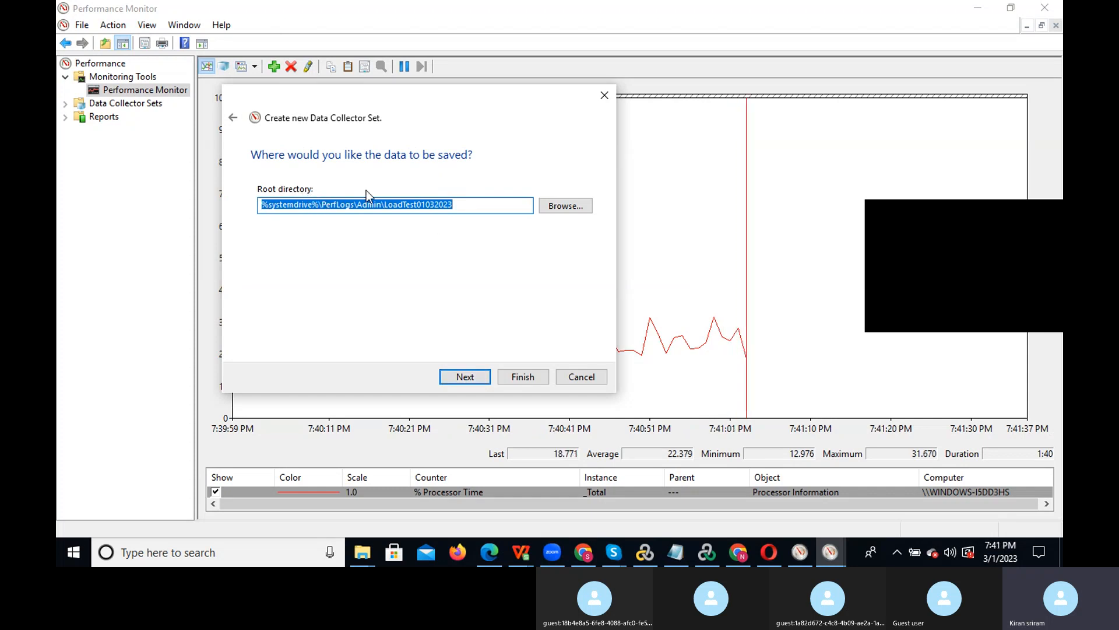
pyautogui.click(484, 207)
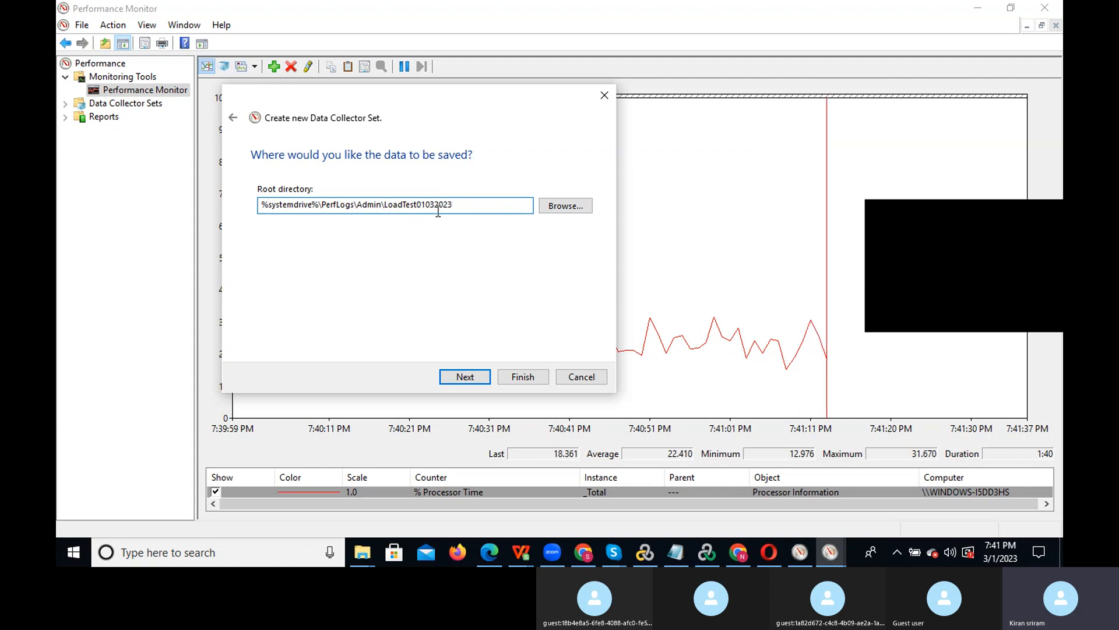
pyautogui.click(458, 376)
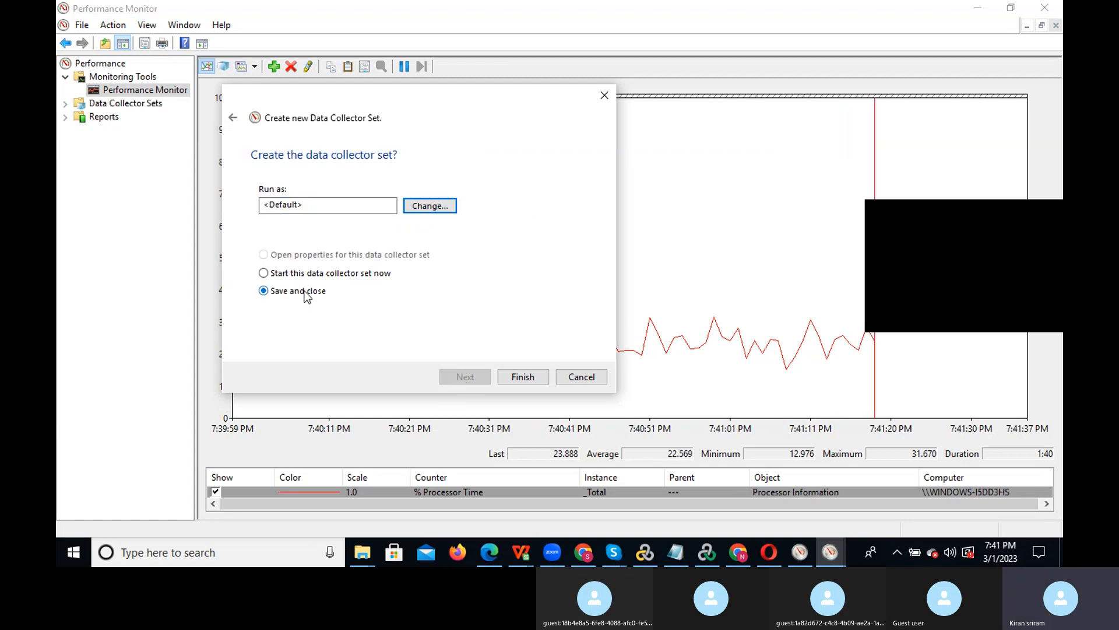
pyautogui.click(526, 379)
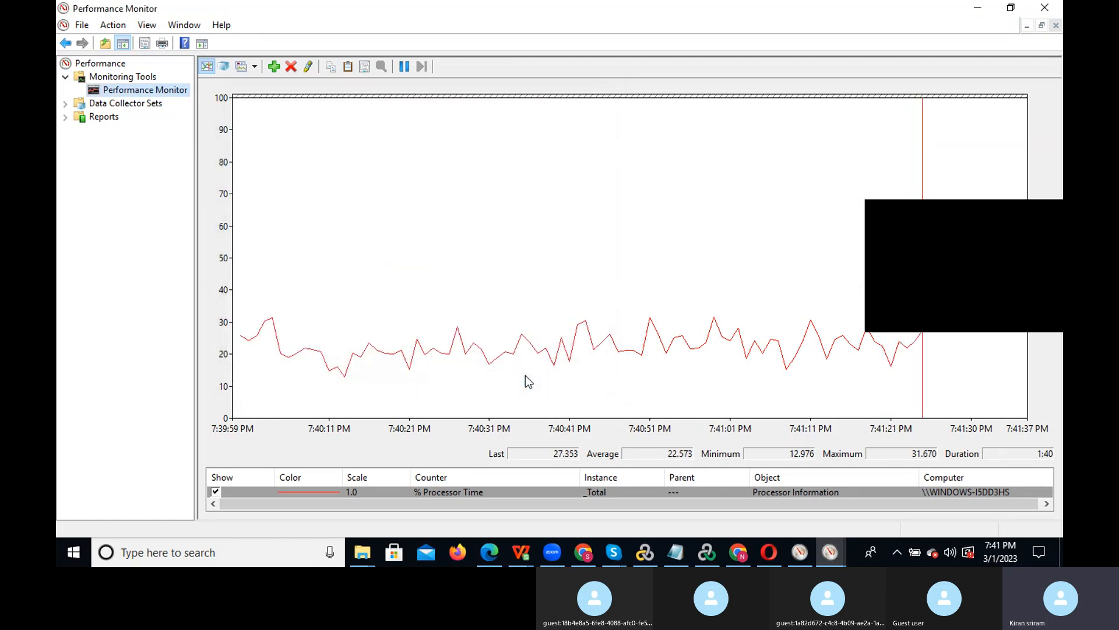
# - Find LoadTest01032023 among the user-defined data collector sets and open the properties of its System Monitor Log
pyautogui.click(66, 105)
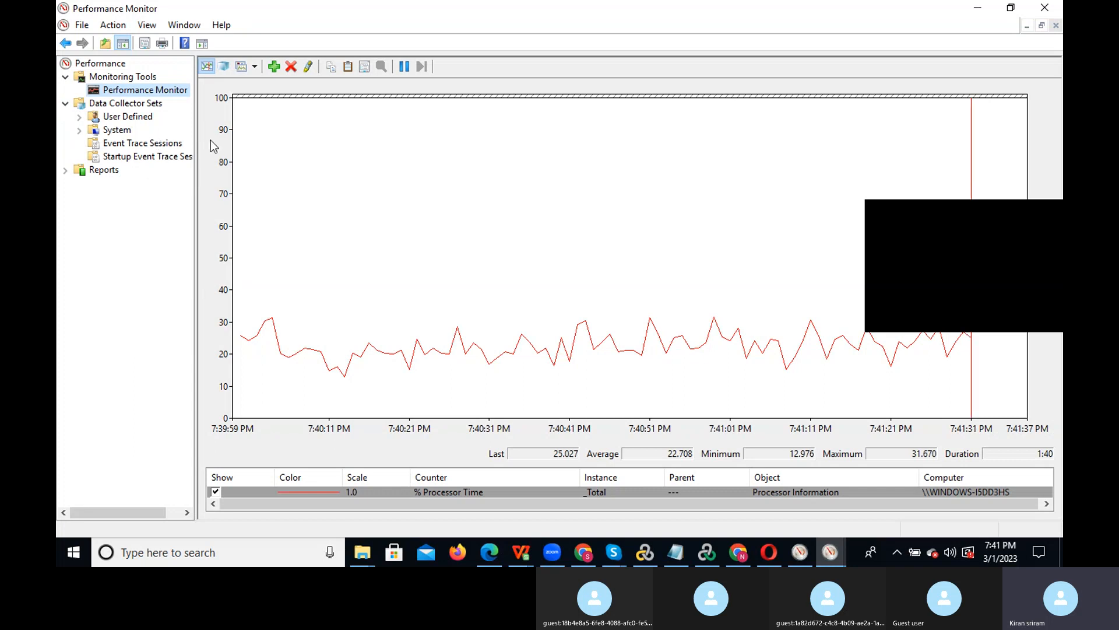
pyautogui.click(79, 118)
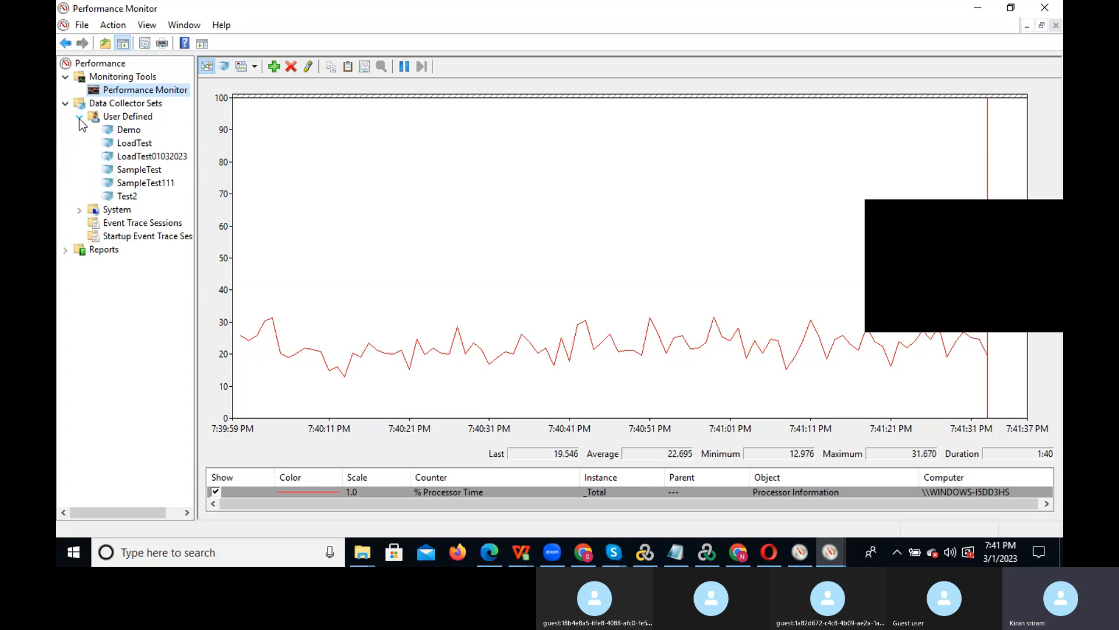
pyautogui.click(172, 159)
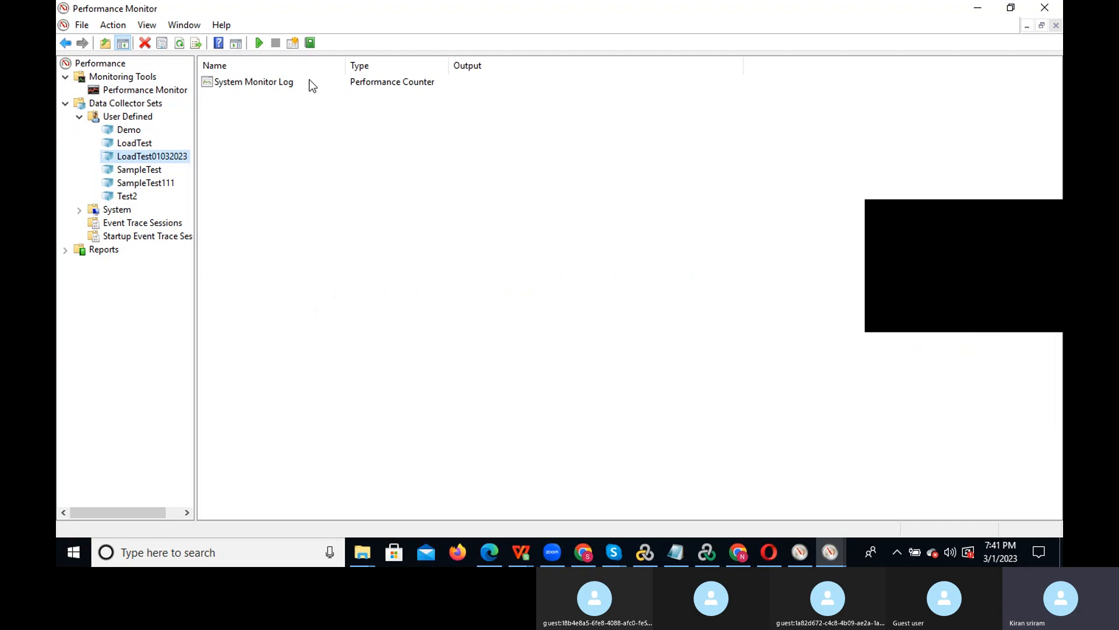
pyautogui.click(290, 86)
pyautogui.rightClick(290, 86)
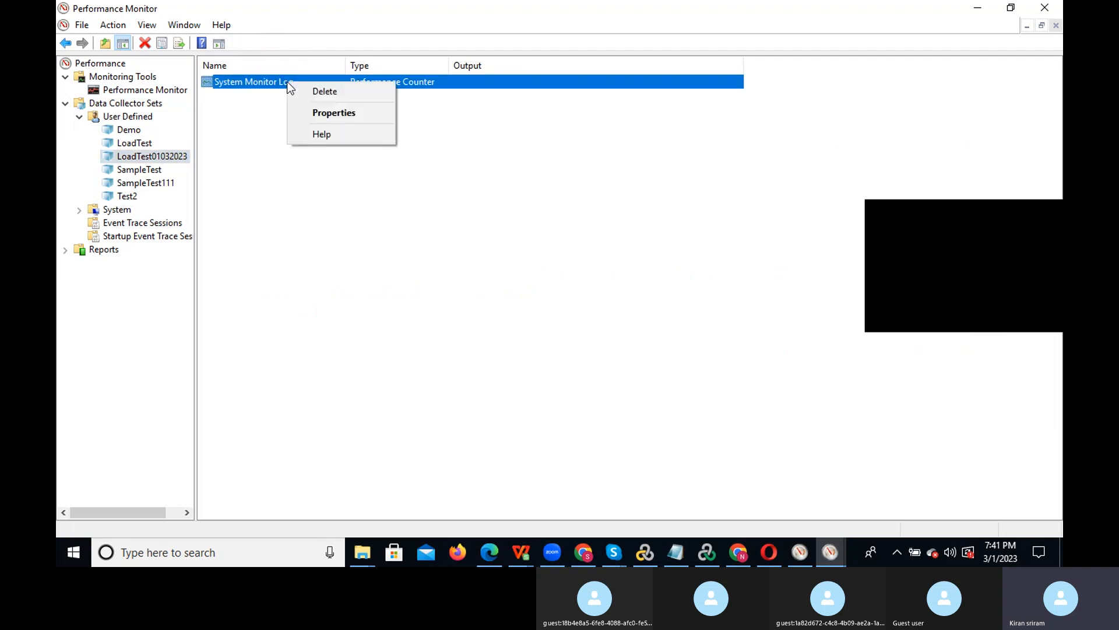
pyautogui.click(346, 118)
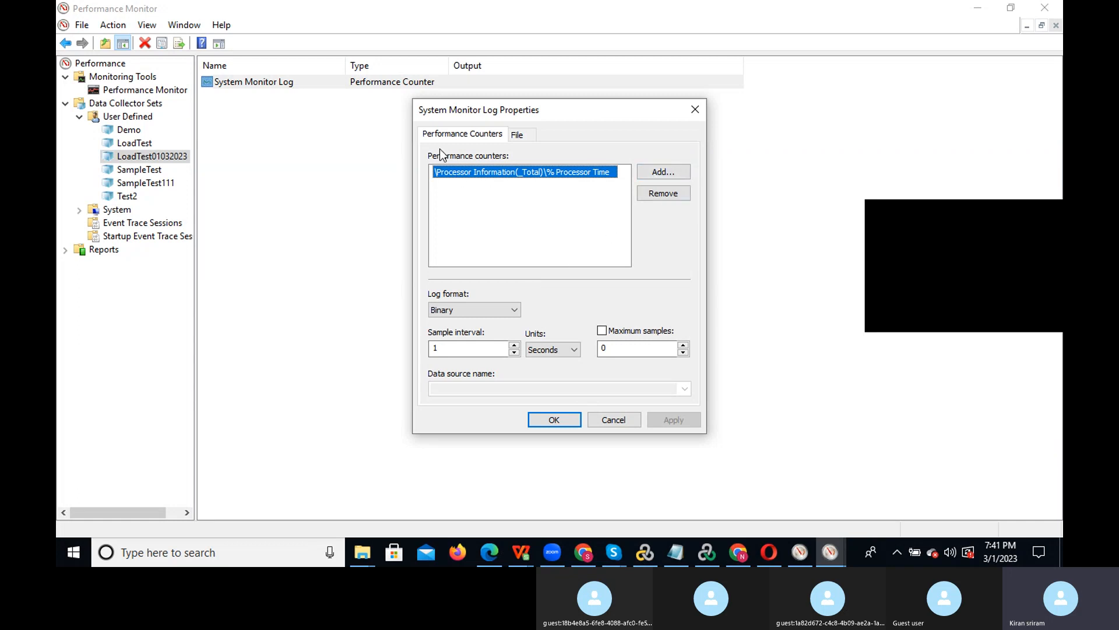
# - Begin adding performance counters to the log and expand the Processor Information object in the available counters
pyautogui.click(683, 174)
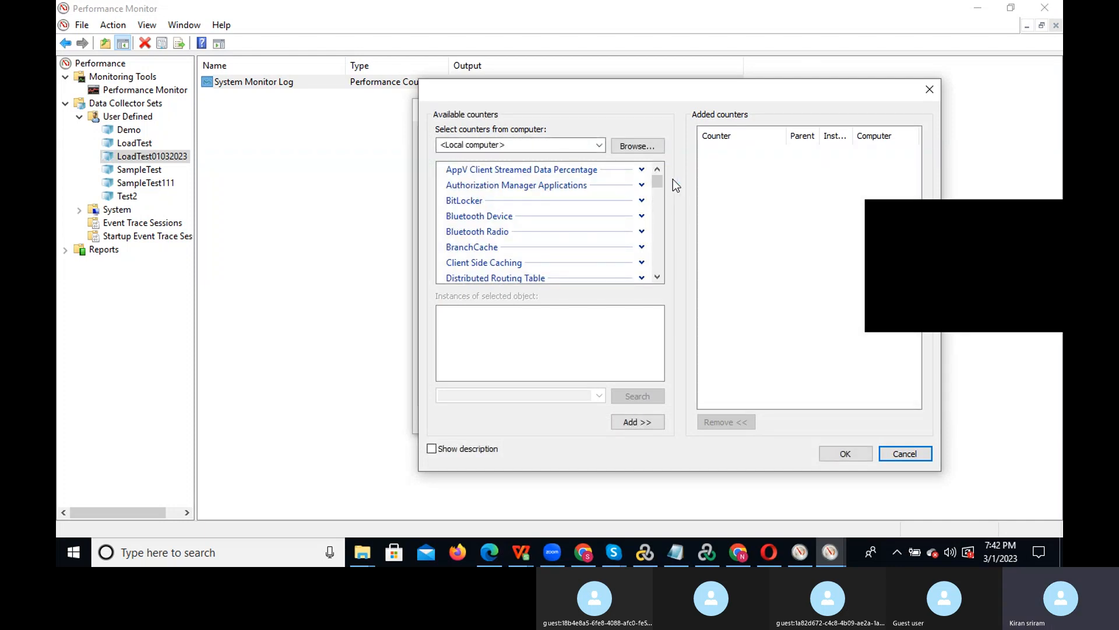
pyautogui.moveTo(658, 181); pyautogui.dragTo(659, 224)
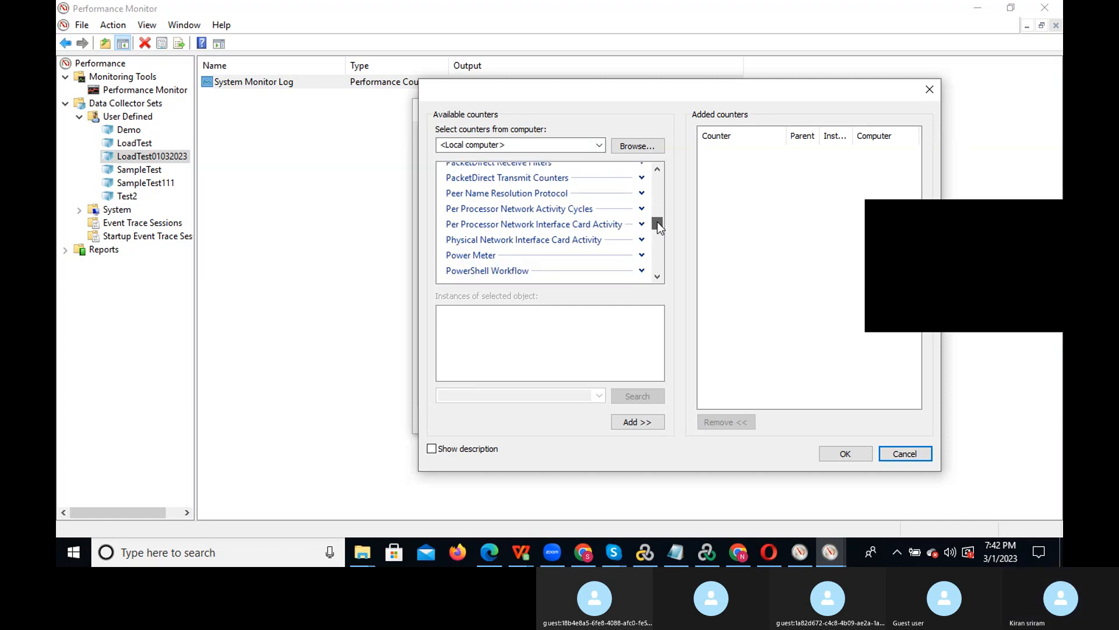
pyautogui.click(657, 274)
pyautogui.click(656, 274)
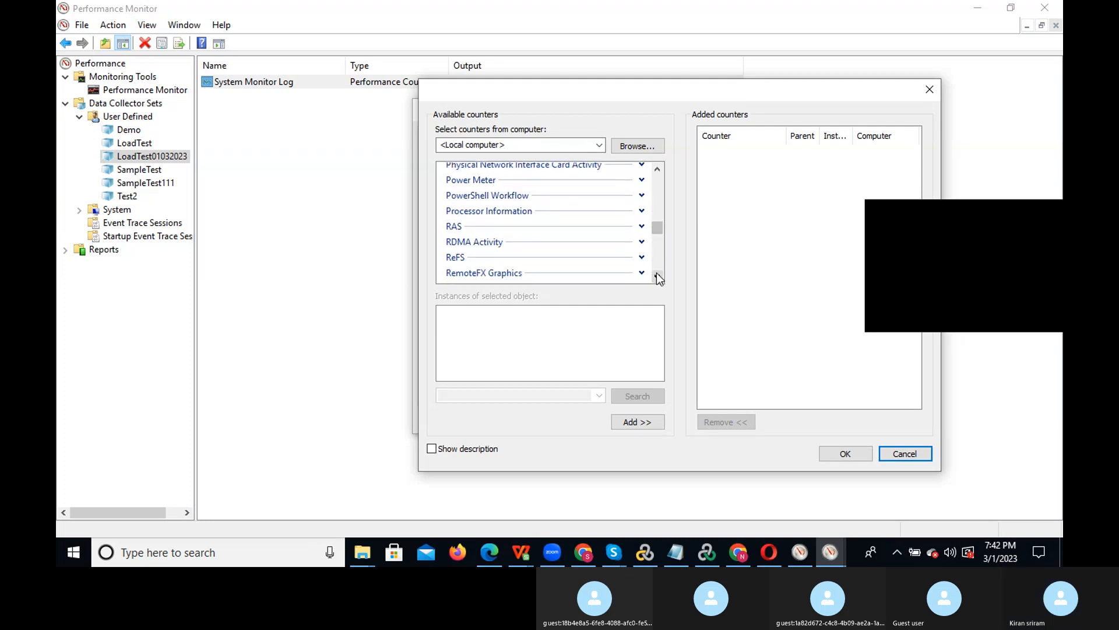
pyautogui.click(661, 171)
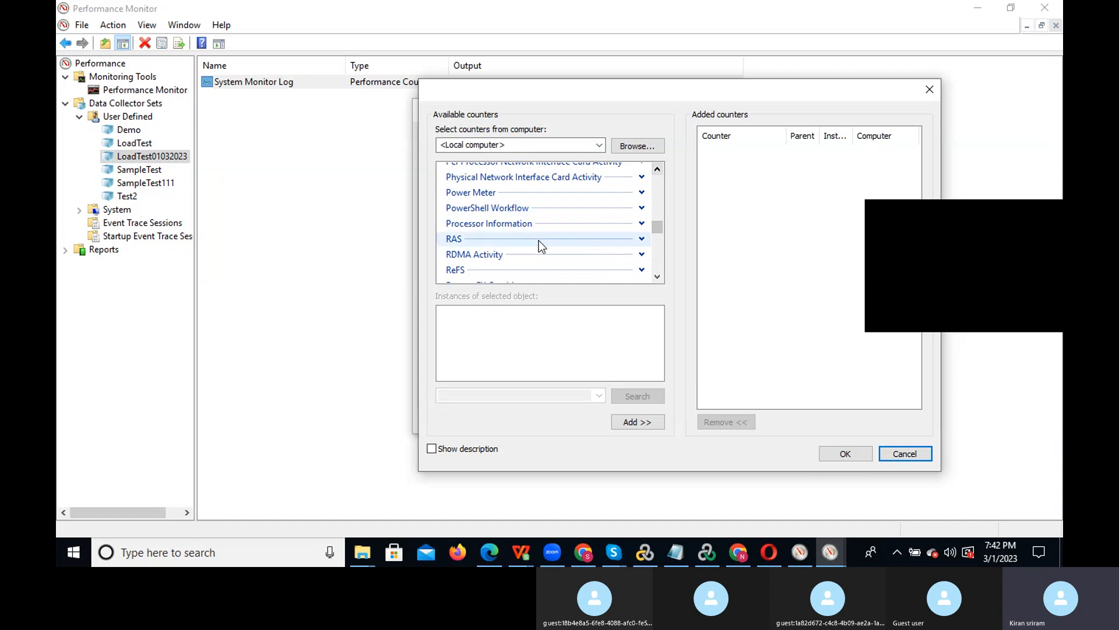
pyautogui.click(642, 225)
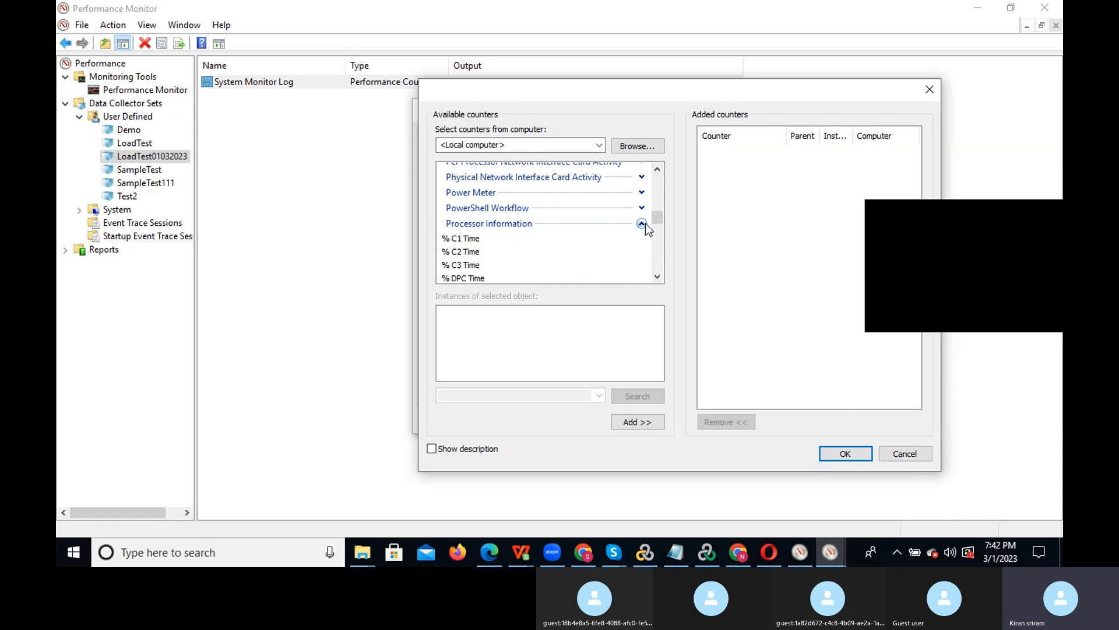
# - Add the % Processor Time and % User Time counters of Processor Information to the log, each for the _Total instance
pyautogui.click(657, 276)
pyautogui.click(657, 277)
pyautogui.click(657, 276)
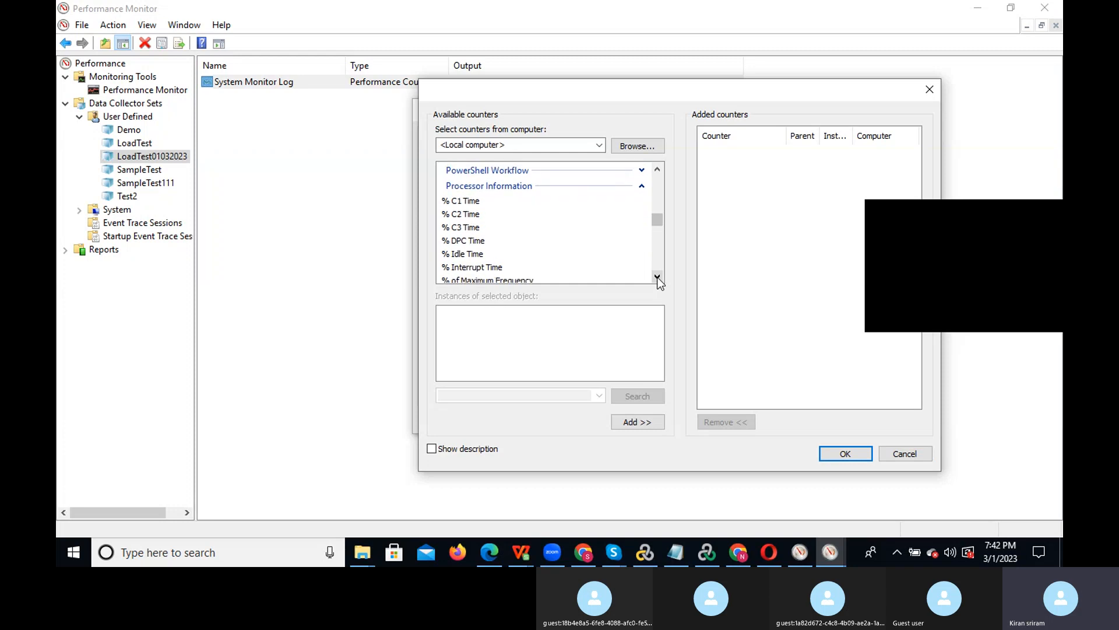
pyautogui.click(657, 277)
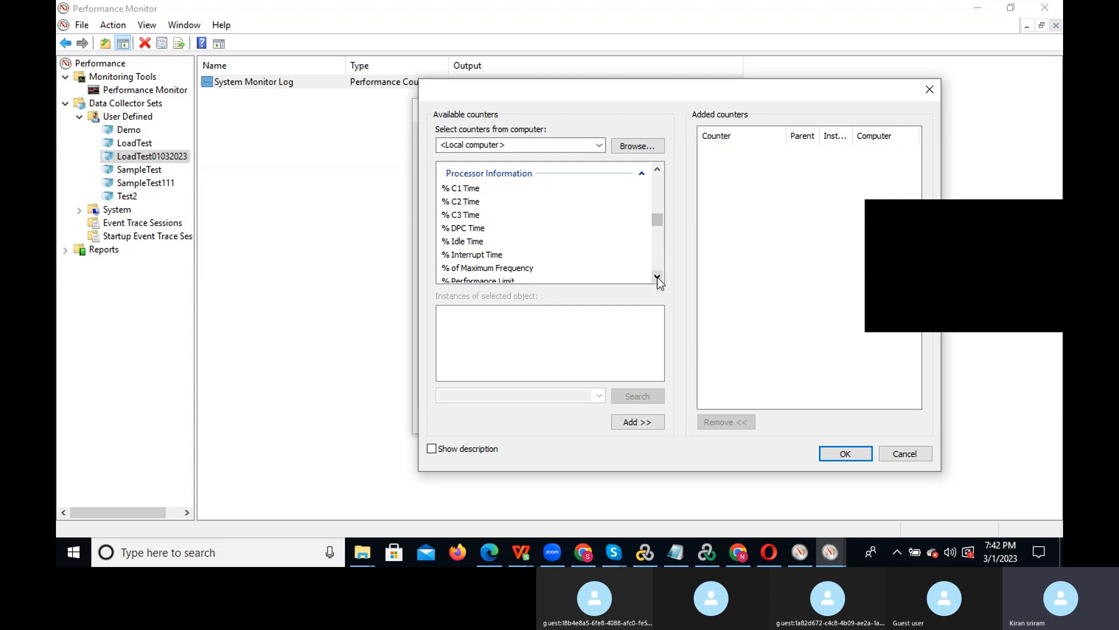
pyautogui.click(657, 277)
pyautogui.click(657, 277)
pyautogui.click(657, 277)
pyautogui.click(657, 277)
pyautogui.click(657, 277)
pyautogui.click(657, 277)
pyautogui.click(657, 277)
pyautogui.click(657, 277)
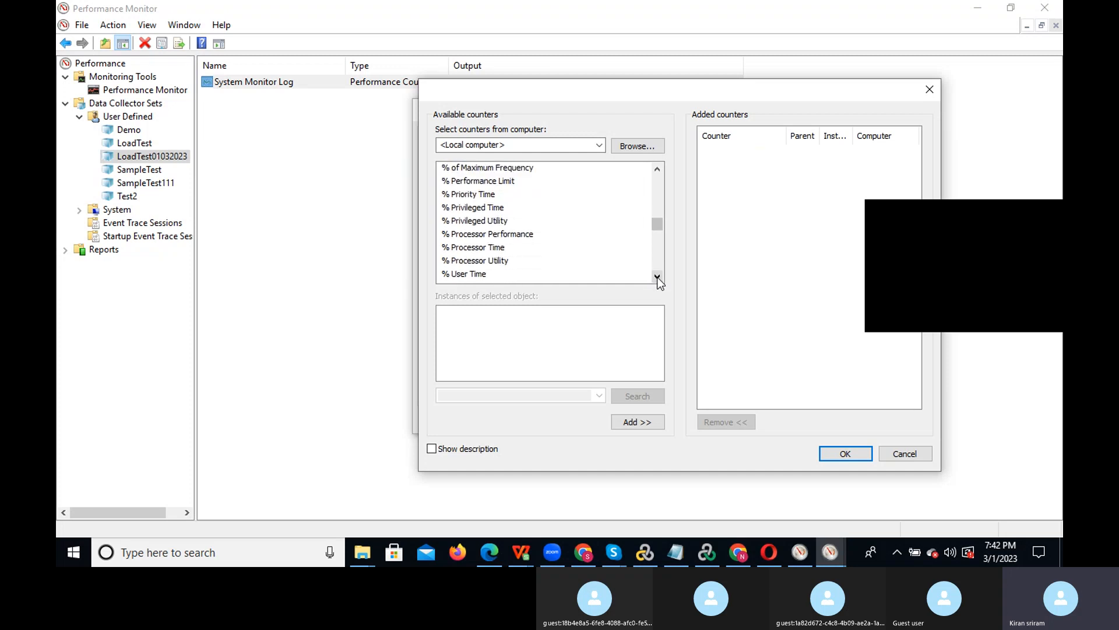
pyautogui.click(475, 251)
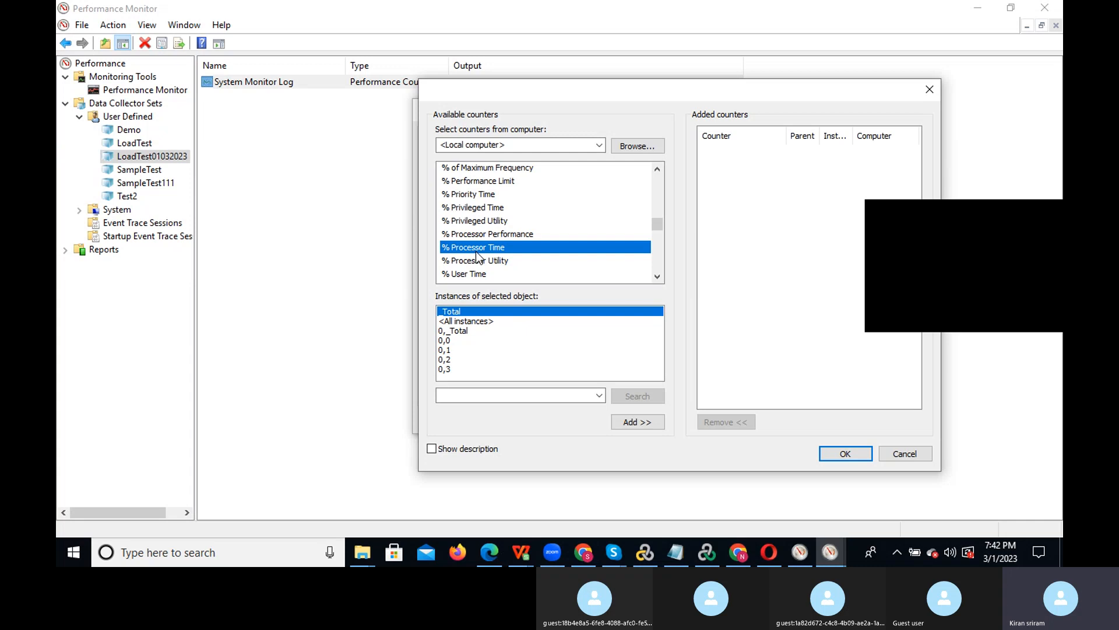
pyautogui.click(633, 427)
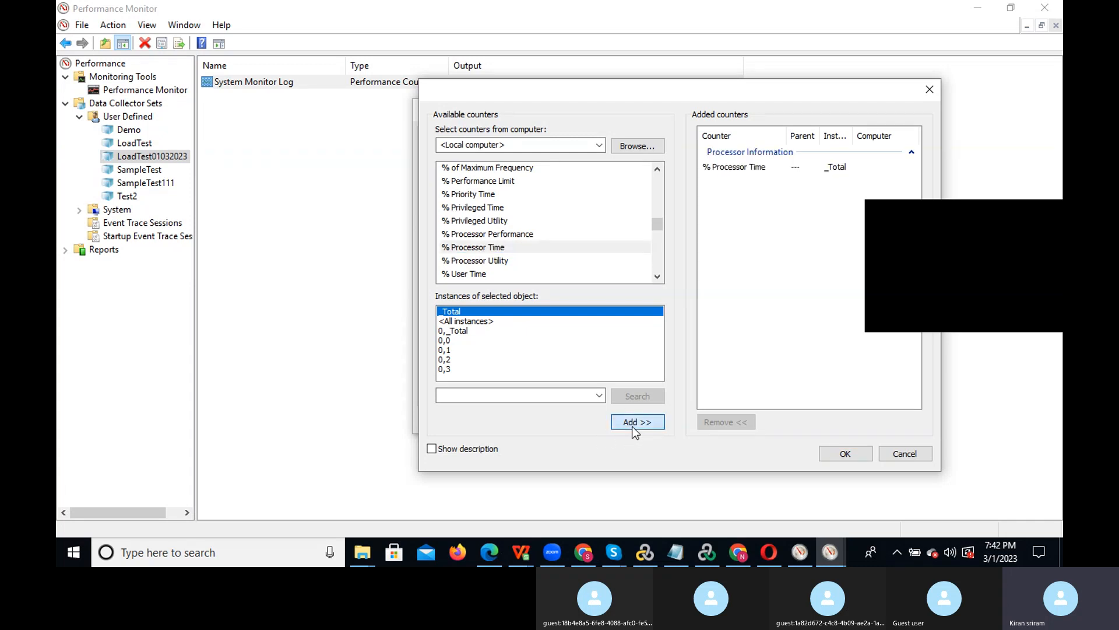
pyautogui.click(481, 274)
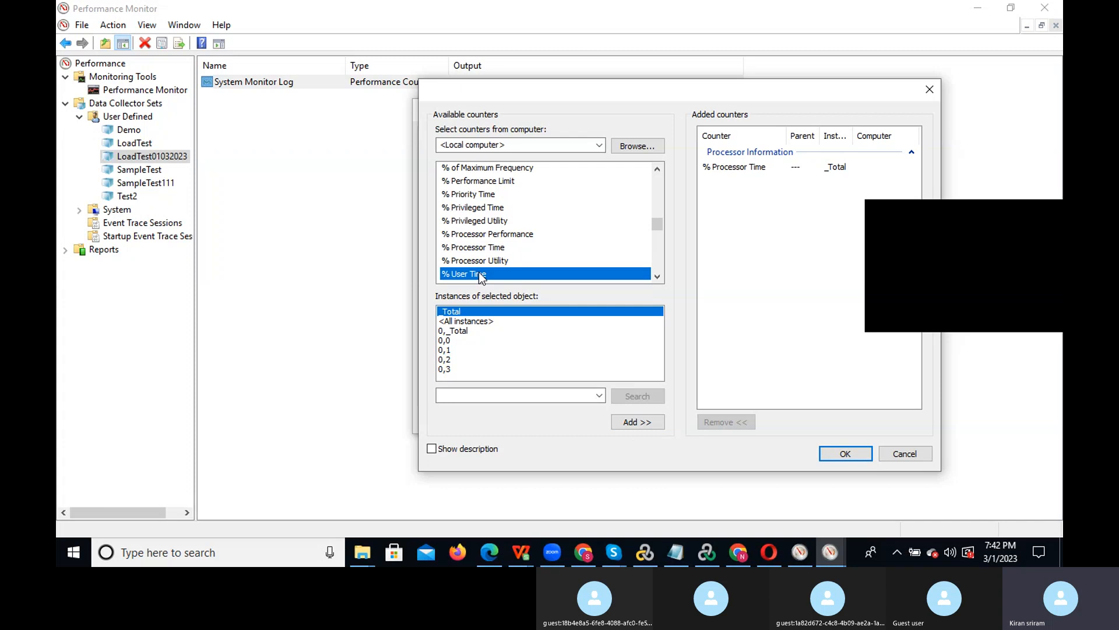
pyautogui.click(634, 422)
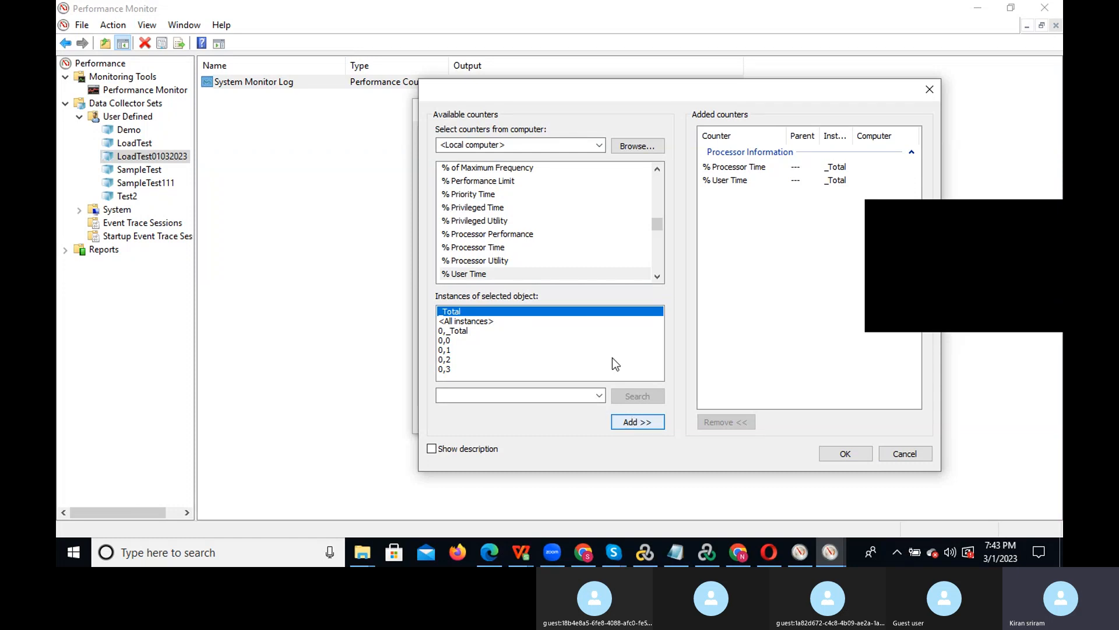
# - Collapse the Processor Information object in the available counters
pyautogui.click(658, 170)
pyautogui.click(657, 170)
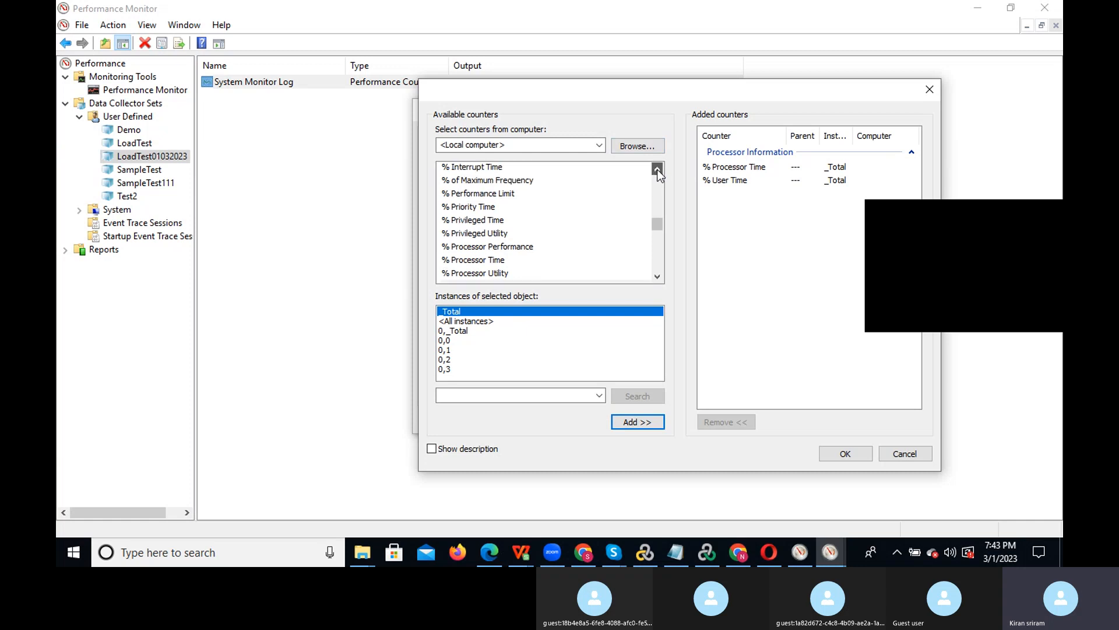
pyautogui.click(657, 170)
pyautogui.click(658, 169)
pyautogui.click(658, 170)
pyautogui.click(658, 170)
pyautogui.click(658, 169)
pyautogui.click(657, 170)
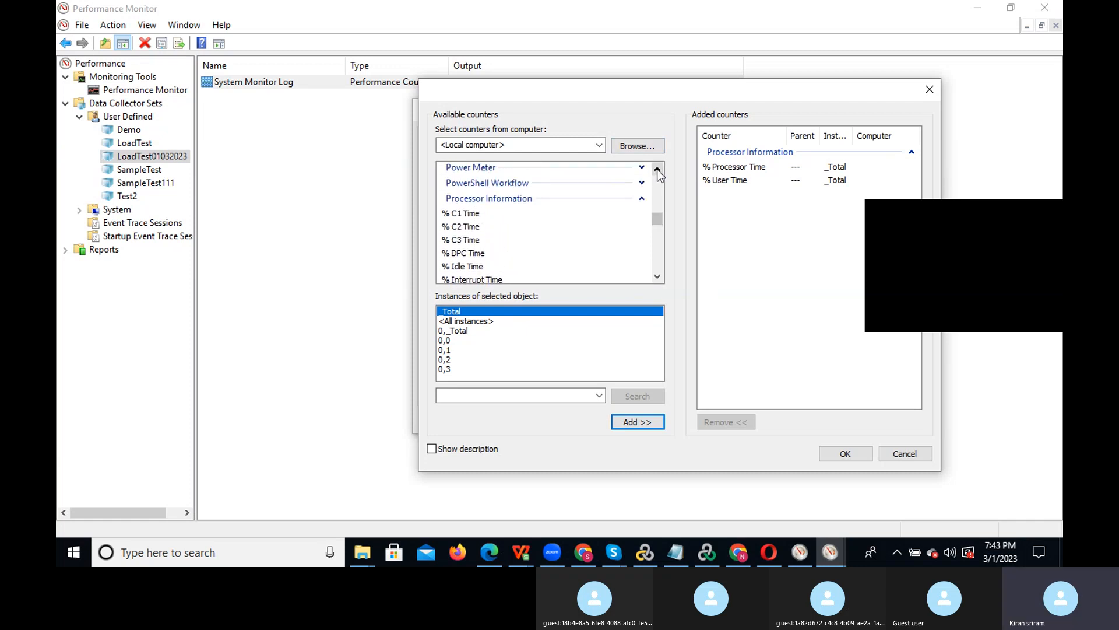
pyautogui.click(643, 199)
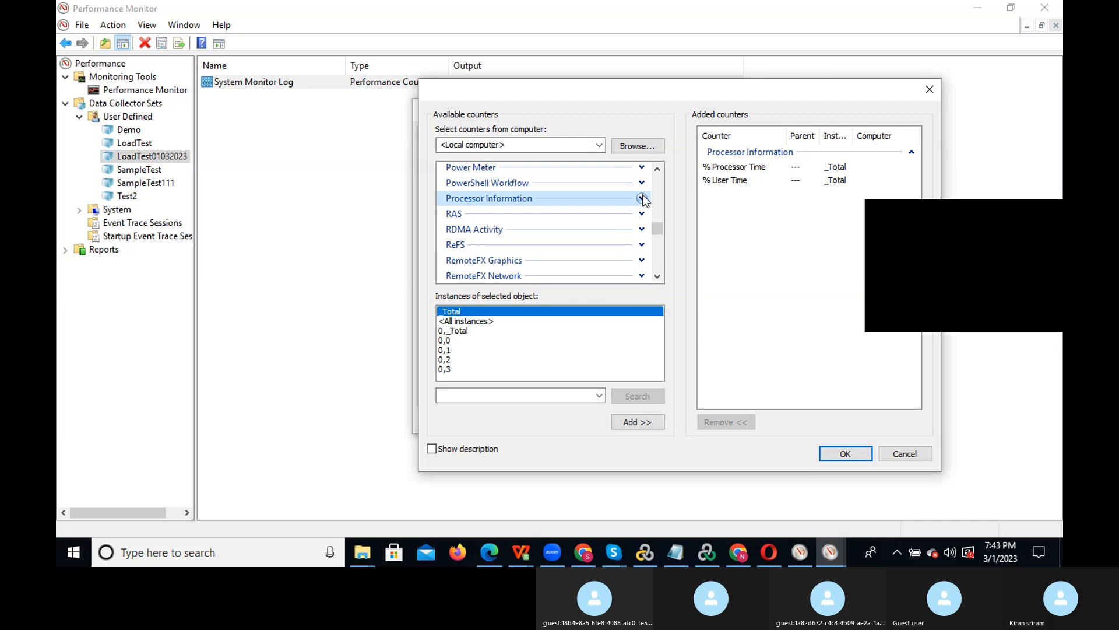
# - Look through the available counter objects after and before Processor Information for further objects to log
pyautogui.click(659, 277)
pyautogui.click(658, 278)
pyautogui.click(659, 278)
pyautogui.click(658, 278)
pyautogui.click(659, 277)
pyautogui.click(658, 277)
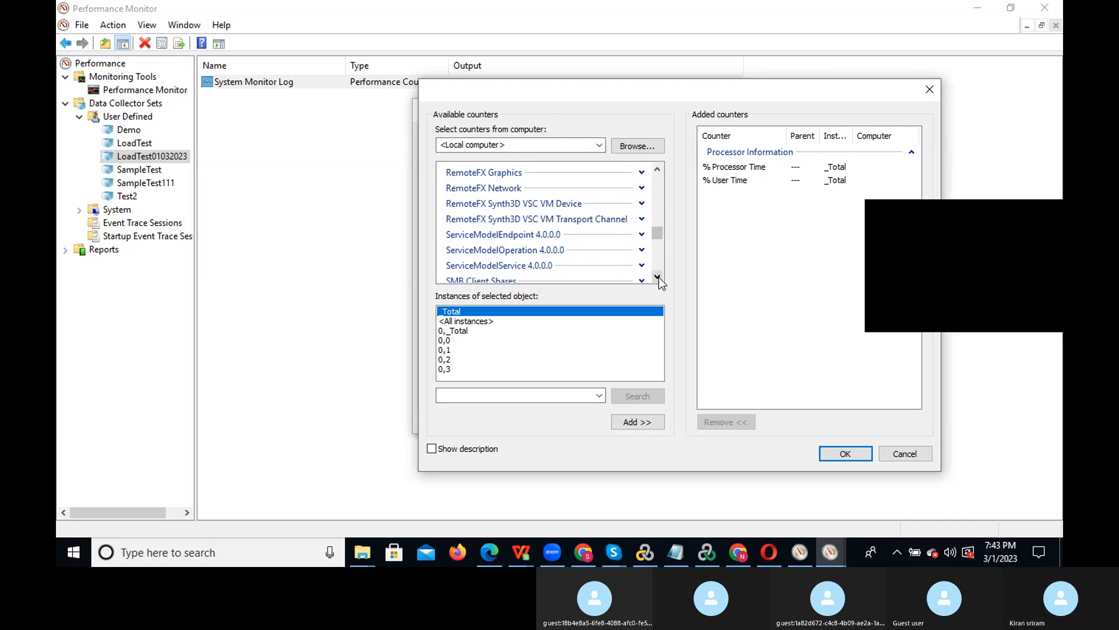
pyautogui.click(659, 277)
pyautogui.click(659, 277)
pyautogui.click(659, 278)
pyautogui.click(659, 278)
pyautogui.click(659, 278)
pyautogui.click(659, 277)
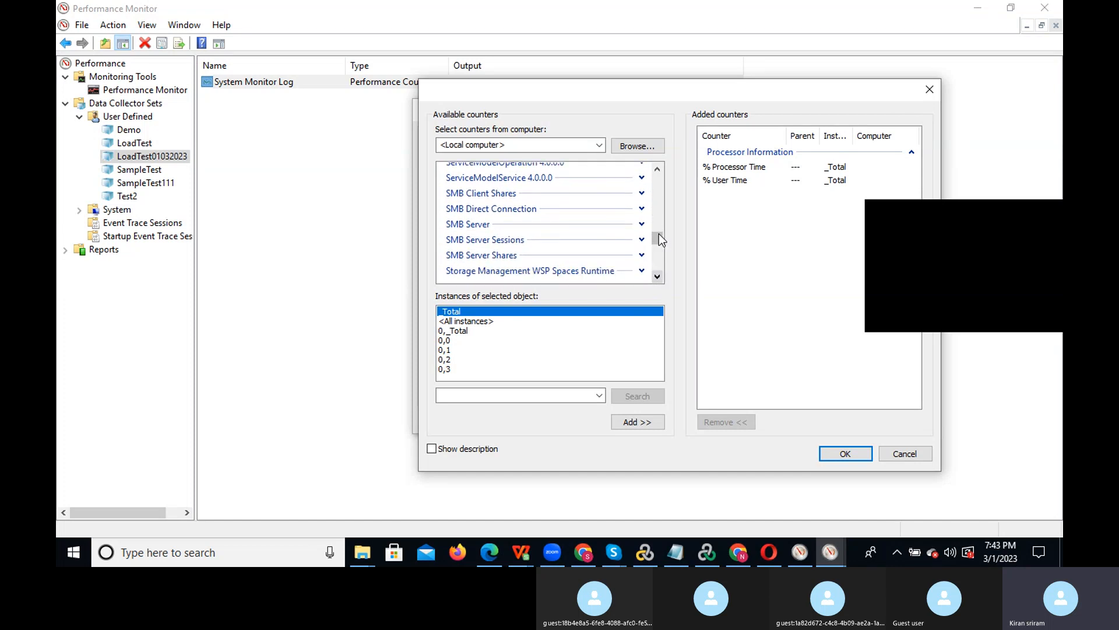
pyautogui.click(657, 170)
pyautogui.click(657, 170)
pyautogui.click(657, 170)
pyautogui.click(657, 170)
pyautogui.click(657, 170)
pyautogui.click(658, 170)
pyautogui.click(657, 170)
pyautogui.click(657, 170)
pyautogui.click(657, 170)
pyautogui.click(658, 169)
pyautogui.click(657, 170)
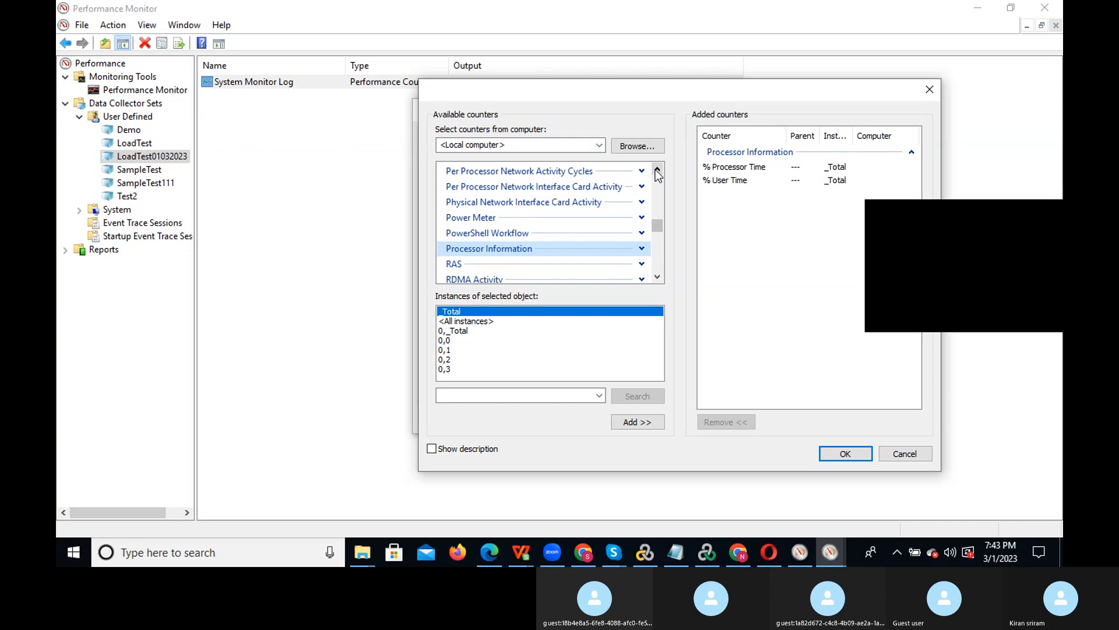
# - Look through the available performance counter groups back to the beginning of the list
pyautogui.click(657, 170)
pyautogui.click(657, 170)
pyautogui.click(657, 170)
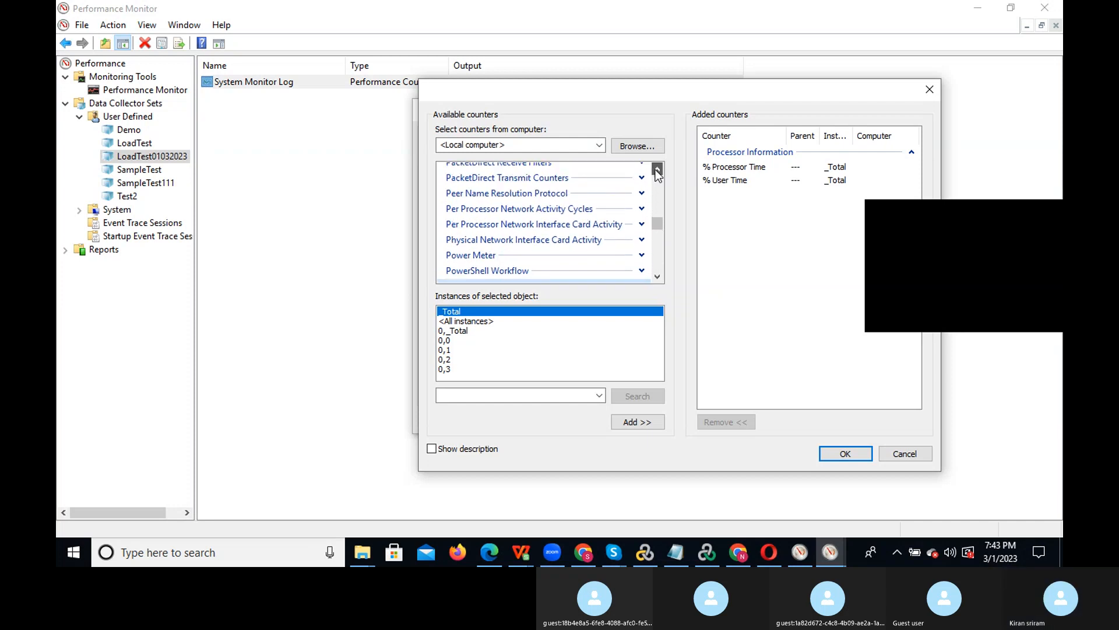
pyautogui.click(657, 170)
pyautogui.click(657, 170)
pyautogui.click(657, 169)
pyautogui.click(657, 170)
pyautogui.click(657, 170)
pyautogui.click(657, 170)
pyautogui.click(657, 170)
pyautogui.click(657, 170)
pyautogui.click(657, 170)
pyautogui.click(657, 170)
pyautogui.click(657, 170)
pyautogui.click(657, 170)
pyautogui.click(657, 169)
pyautogui.click(657, 170)
pyautogui.click(657, 170)
pyautogui.click(657, 170)
pyautogui.click(657, 170)
pyautogui.click(657, 169)
pyautogui.click(657, 169)
pyautogui.click(657, 169)
pyautogui.click(657, 170)
pyautogui.click(657, 170)
pyautogui.click(657, 170)
pyautogui.click(657, 170)
pyautogui.click(657, 170)
pyautogui.click(657, 170)
pyautogui.click(657, 170)
pyautogui.click(657, 170)
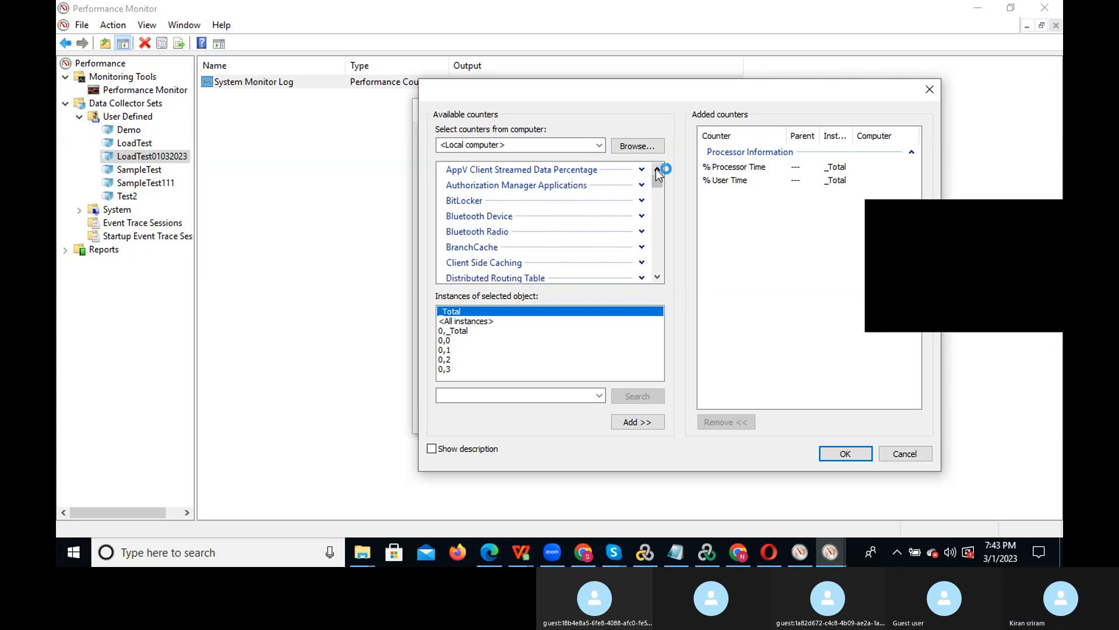
# - Add the Total Committed counter from the GPU Process Memory group for all instances
pyautogui.click(657, 277)
pyautogui.click(657, 277)
pyautogui.click(657, 277)
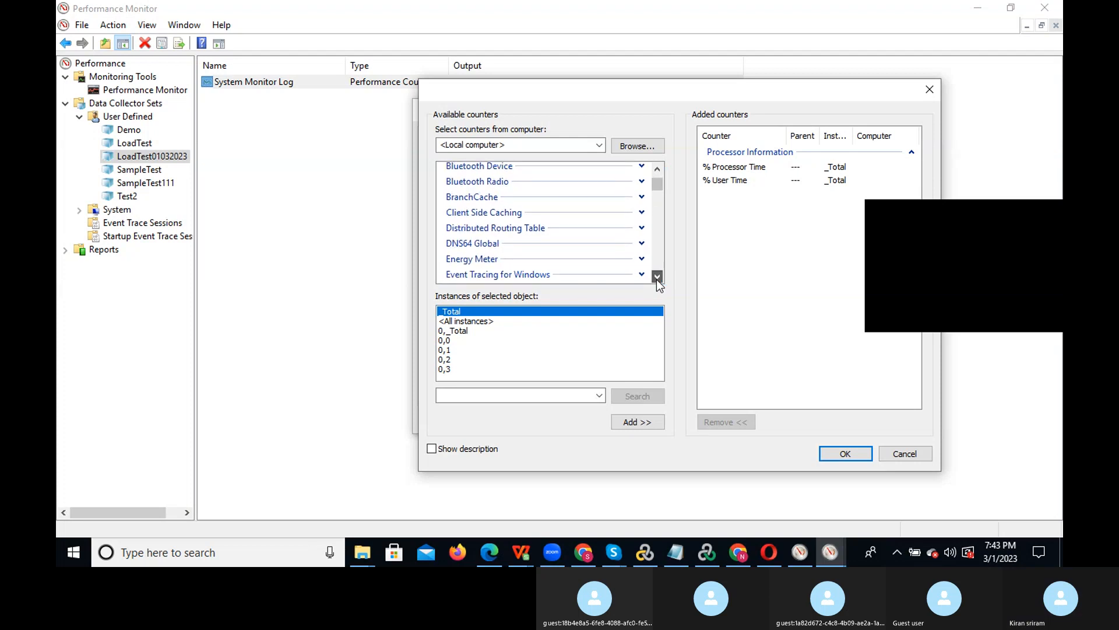
pyautogui.click(657, 277)
pyautogui.click(657, 277)
pyautogui.click(657, 277)
pyautogui.click(657, 277)
pyautogui.click(657, 277)
pyautogui.click(657, 277)
pyautogui.click(657, 277)
pyautogui.click(657, 277)
pyautogui.click(657, 277)
pyautogui.click(657, 277)
pyautogui.click(657, 277)
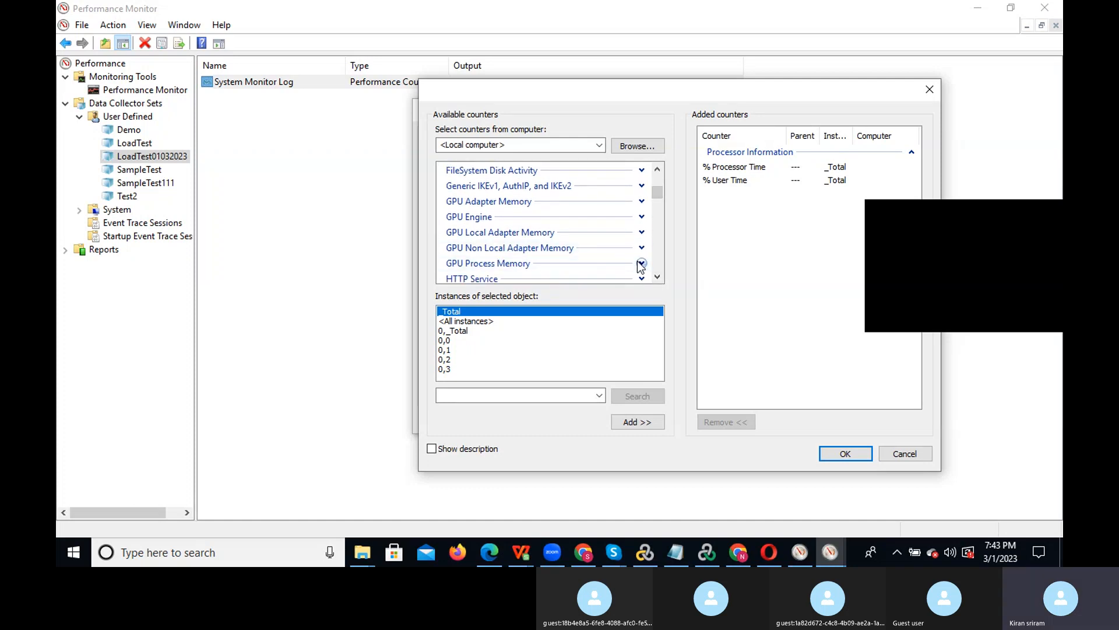
pyautogui.click(641, 263)
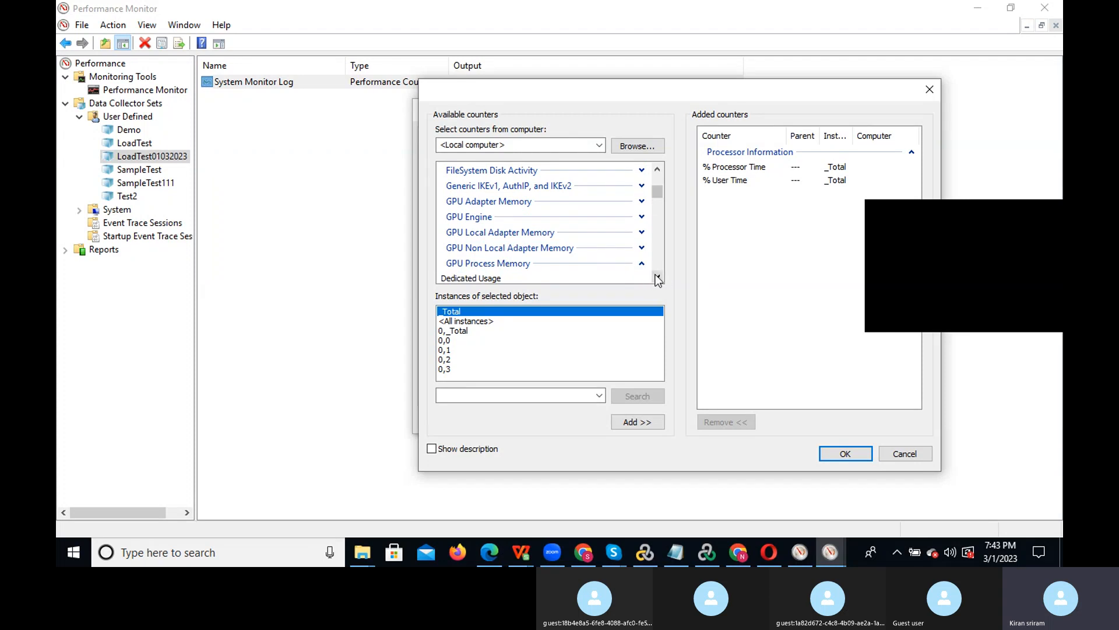
pyautogui.click(657, 278)
pyautogui.click(657, 278)
pyautogui.click(657, 277)
pyautogui.click(657, 277)
pyautogui.click(657, 278)
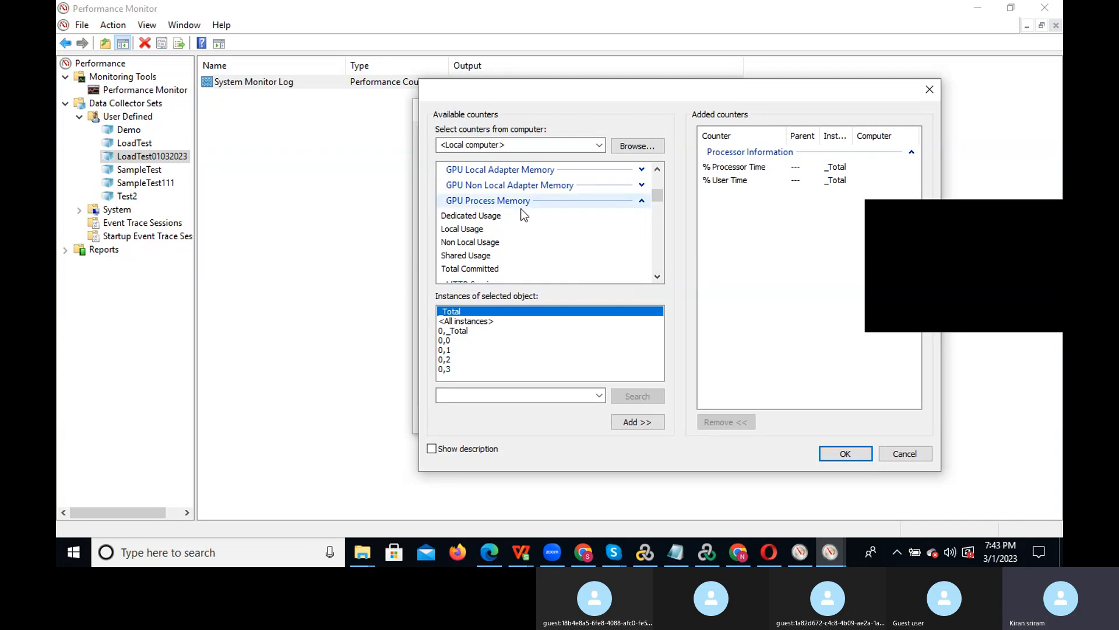
pyautogui.click(490, 272)
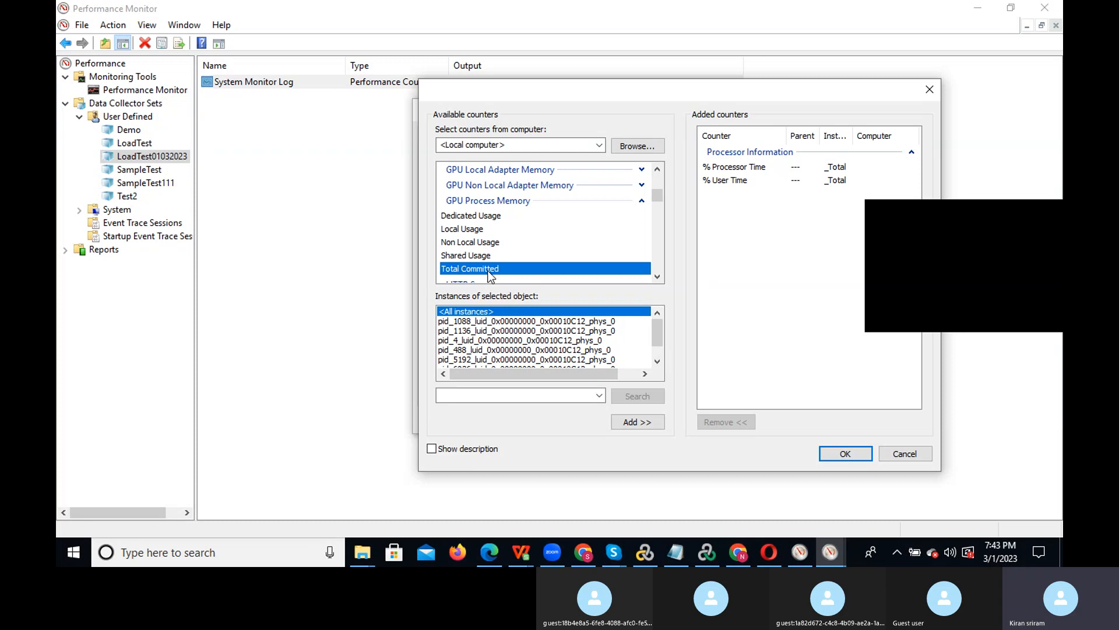
pyautogui.click(636, 425)
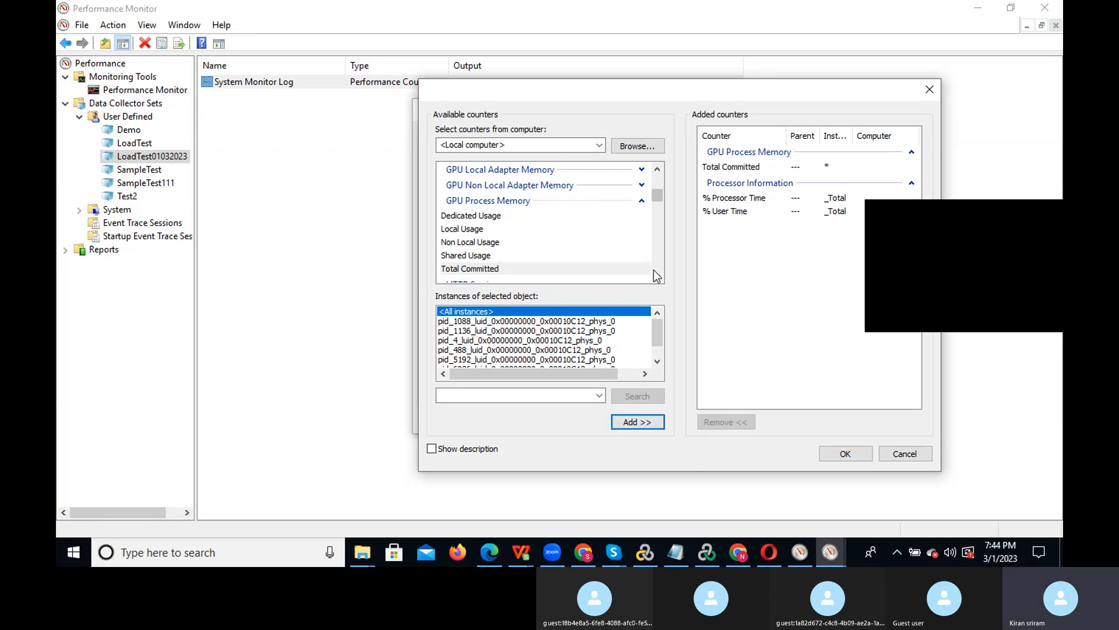
# - Collapse the GPU Process Memory group, accept the added counters and try to save the System Monitor Log properties
pyautogui.click(657, 276)
pyautogui.click(657, 277)
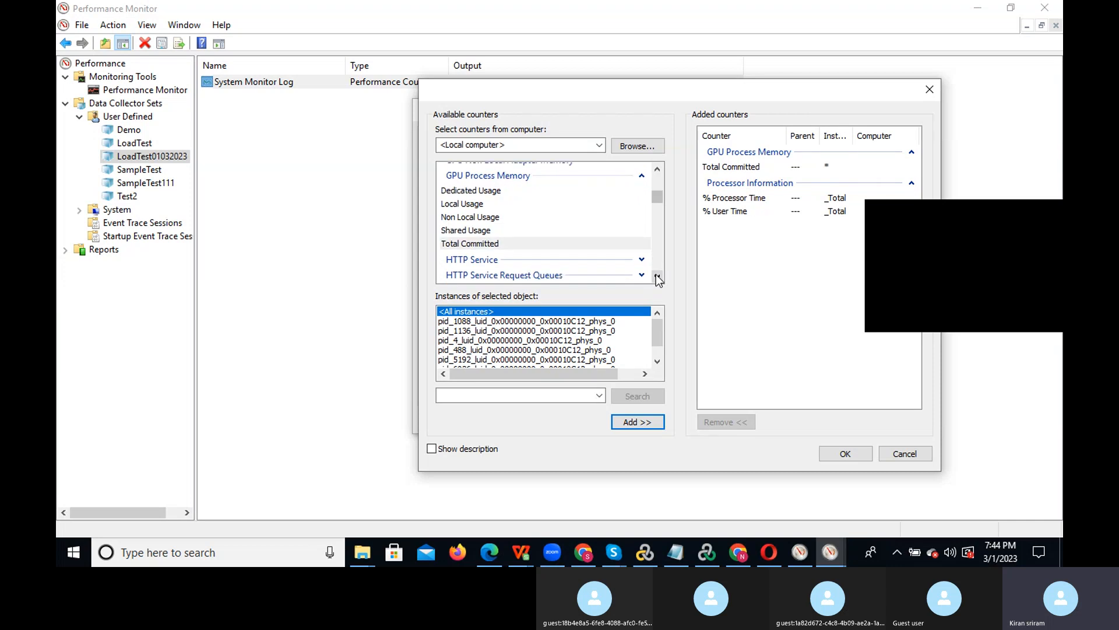
pyautogui.click(659, 173)
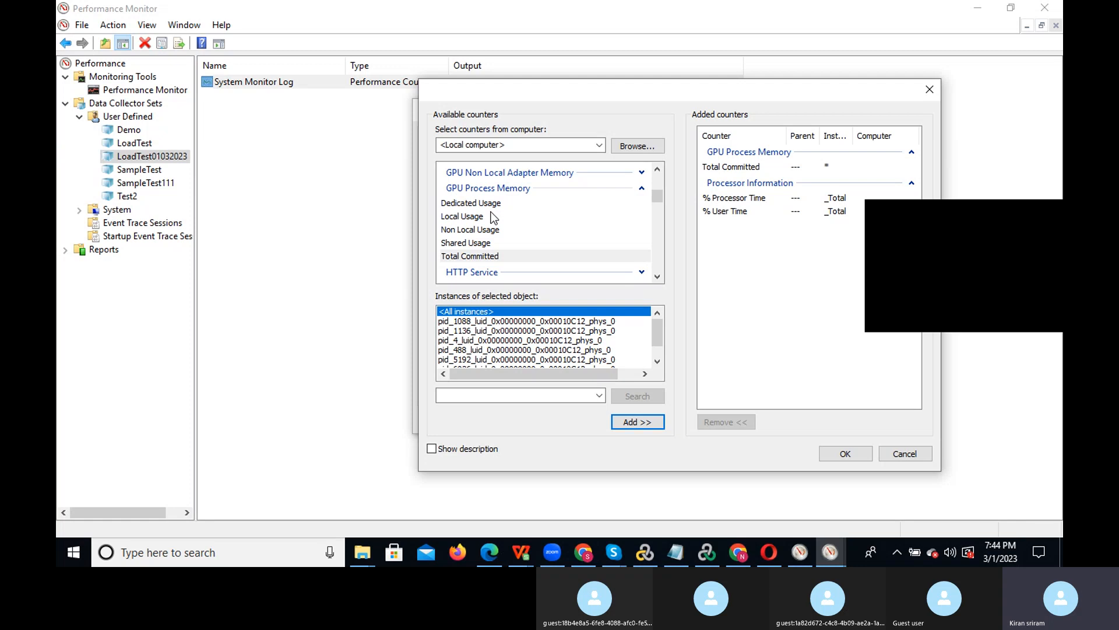
pyautogui.click(642, 188)
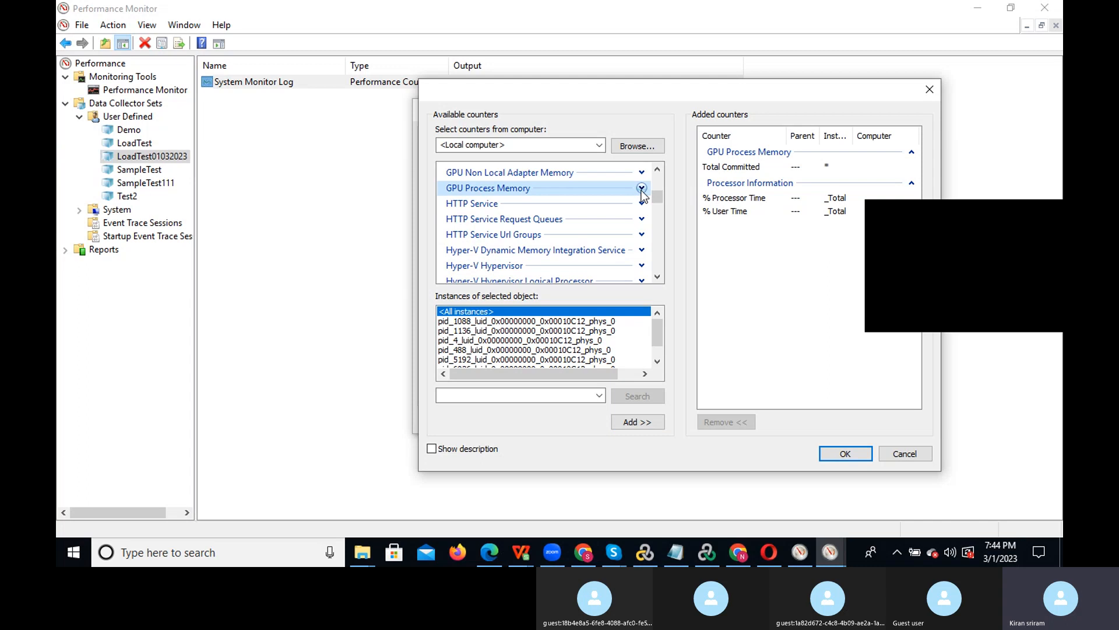
pyautogui.click(846, 454)
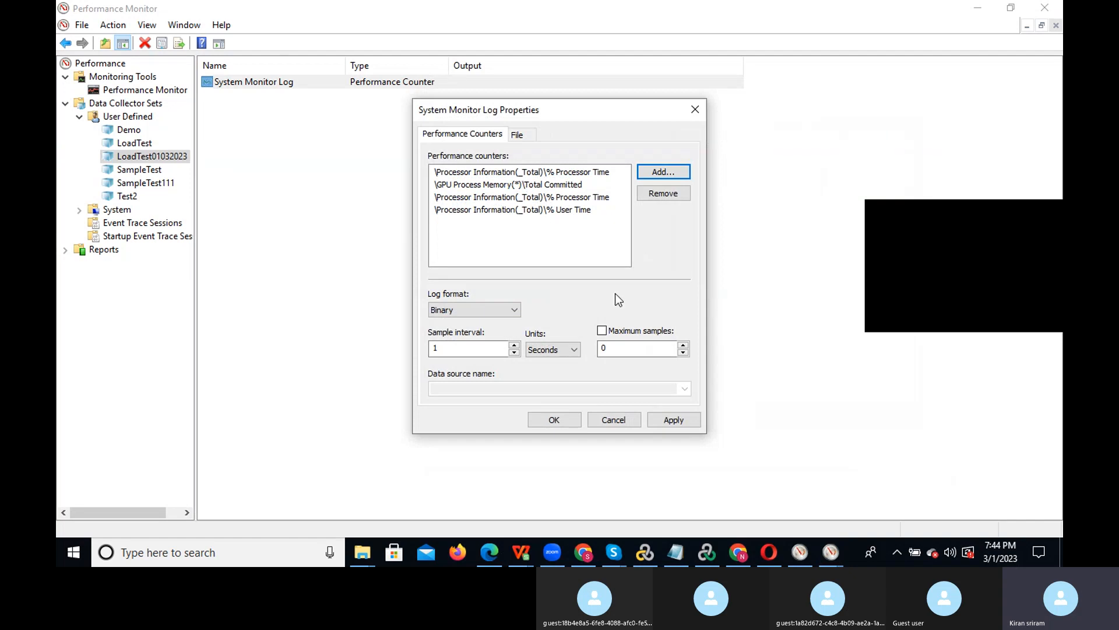
pyautogui.click(555, 420)
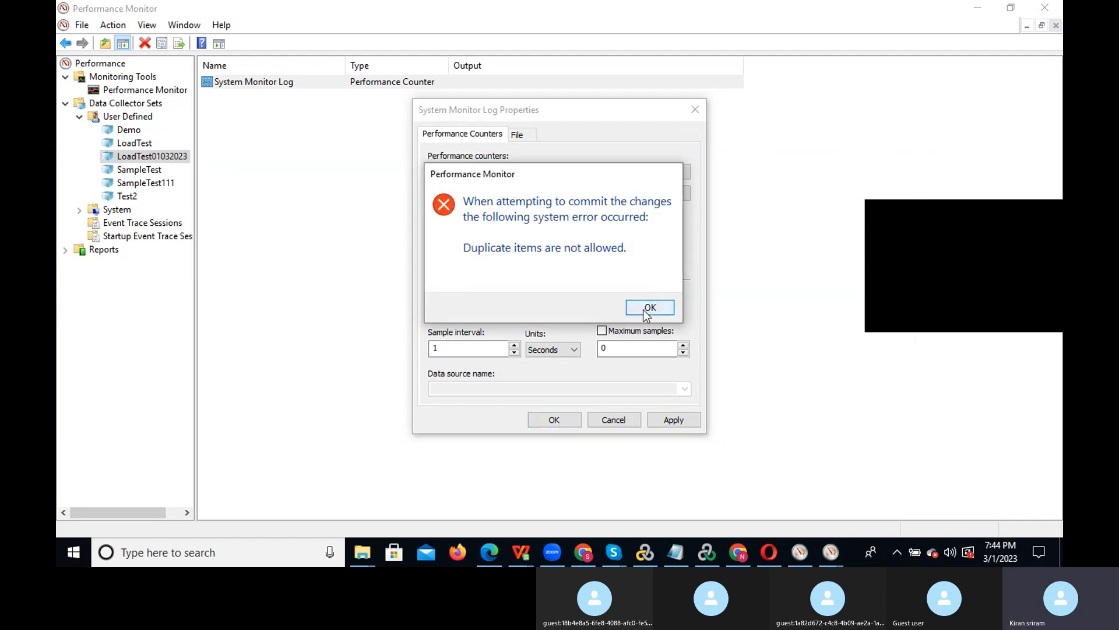
pyautogui.click(649, 306)
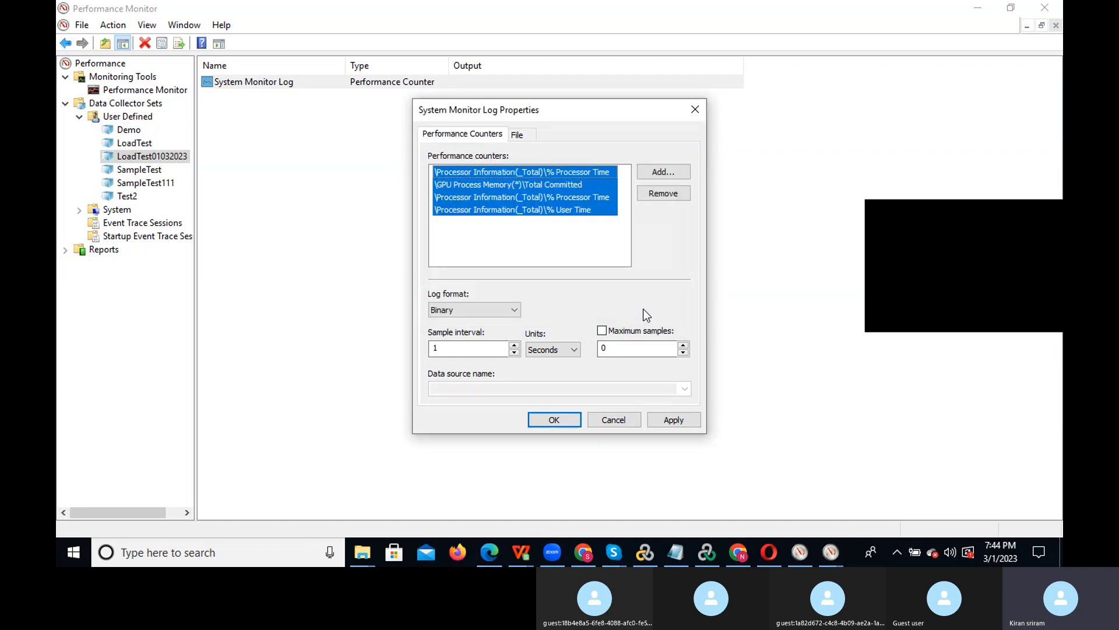
# - Remove the first of the two duplicate % Processor Time counters from the System Monitor Log and save its properties
pyautogui.click(590, 254)
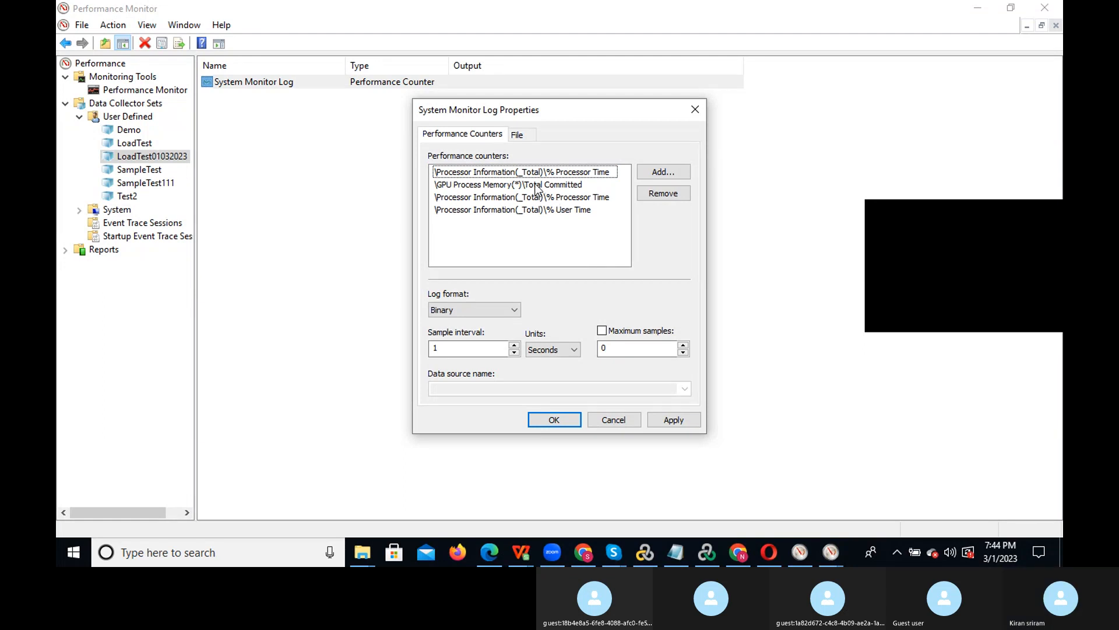
pyautogui.click(593, 173)
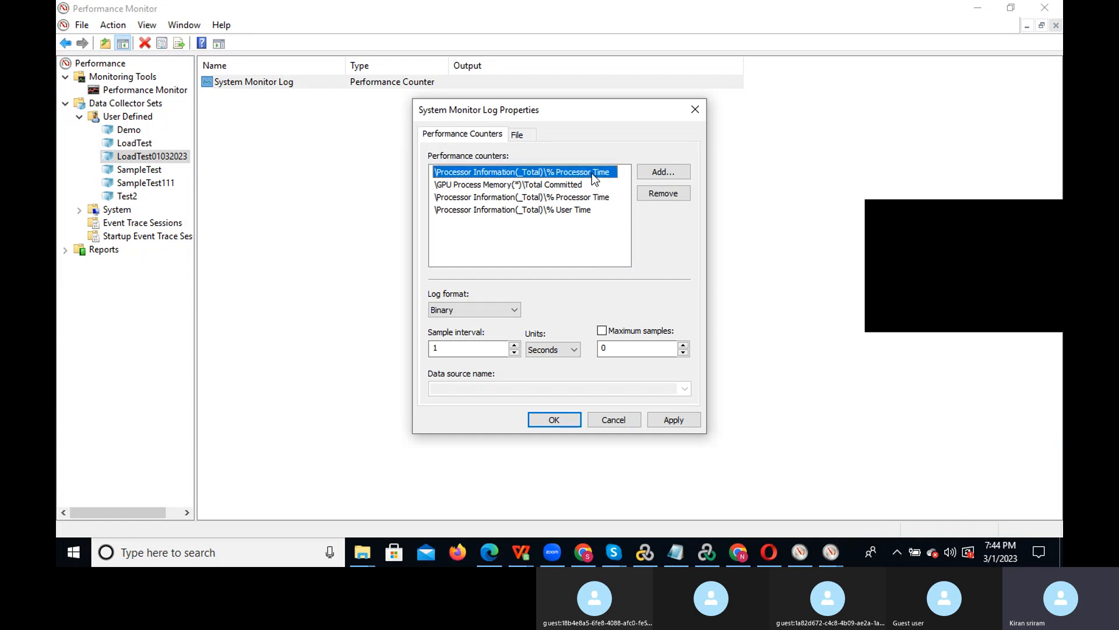
pyautogui.click(665, 196)
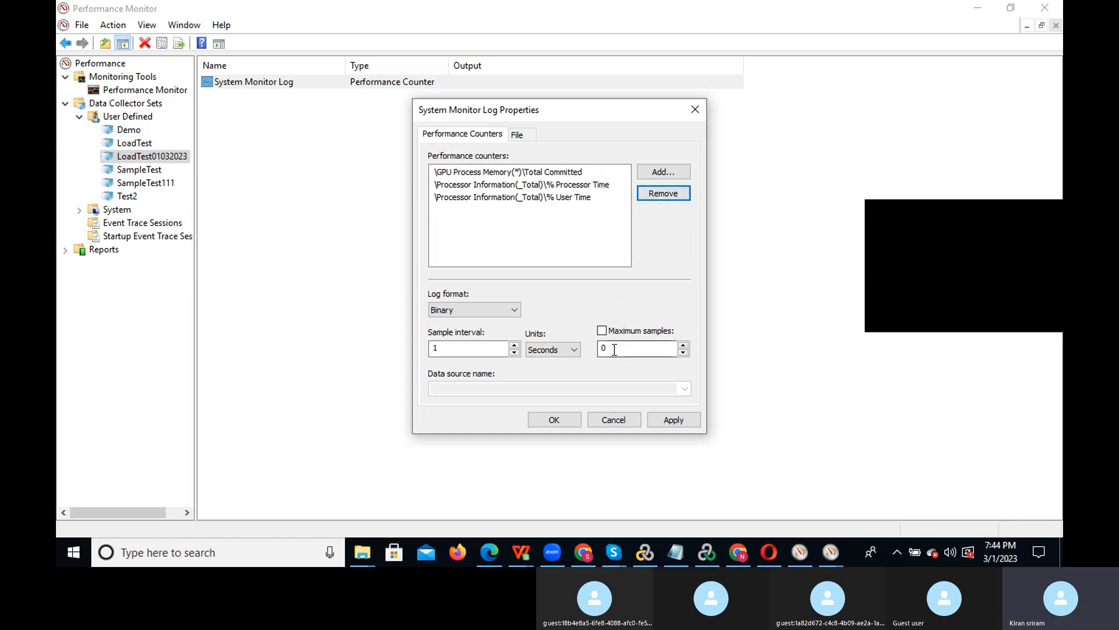
pyautogui.click(570, 420)
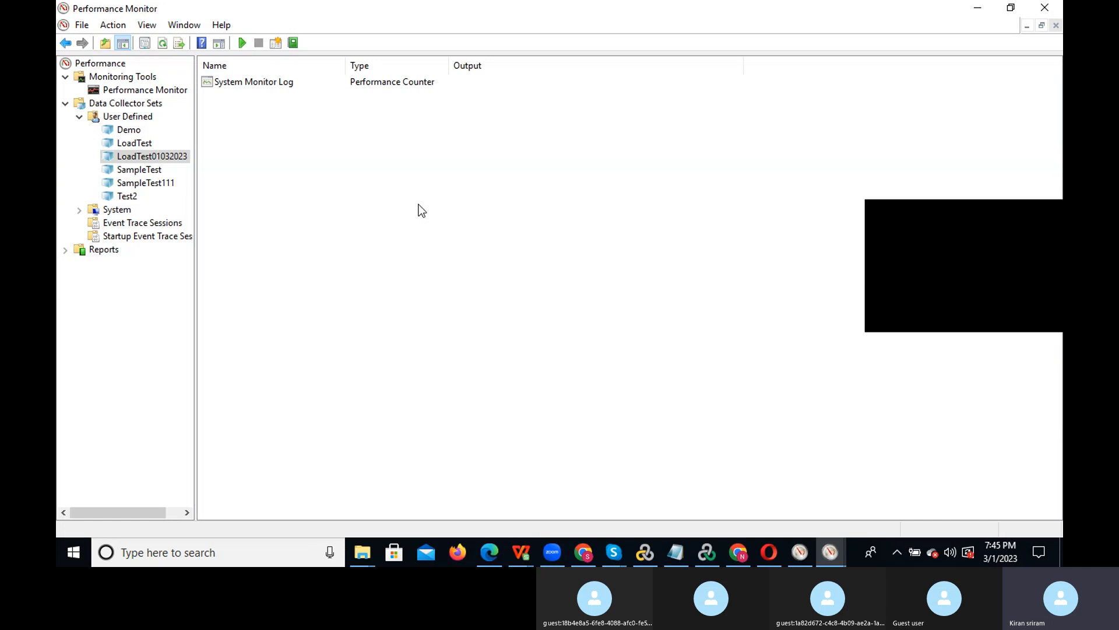
# - Start a new schedule in the LoadTest01032023 data collector set's properties with Wednesday as the only launch day
pyautogui.rightClick(141, 159)
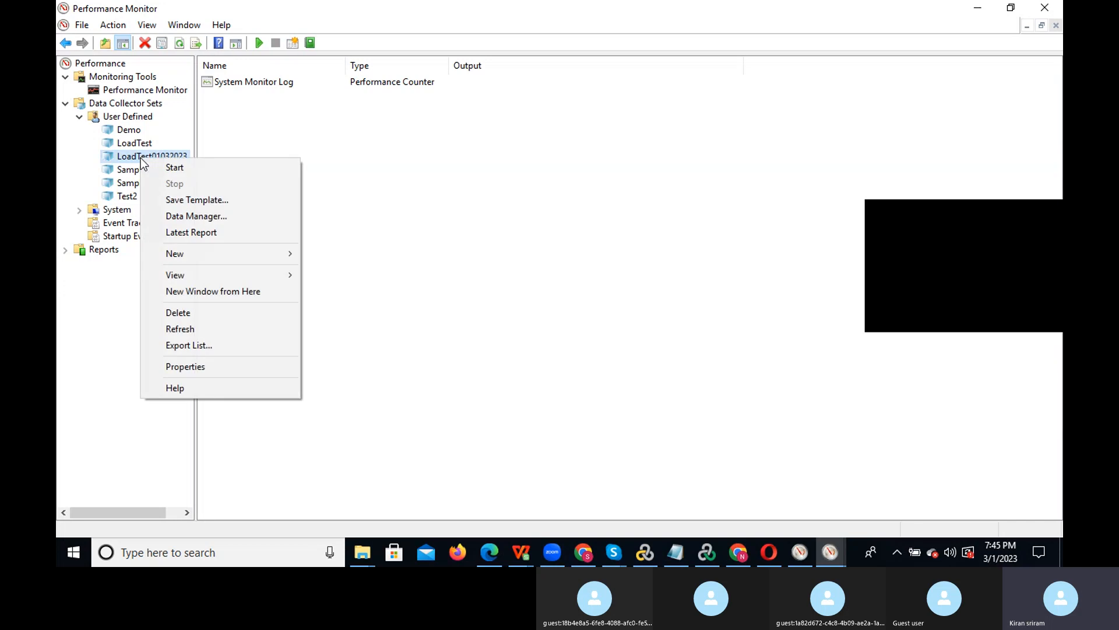
pyautogui.click(225, 373)
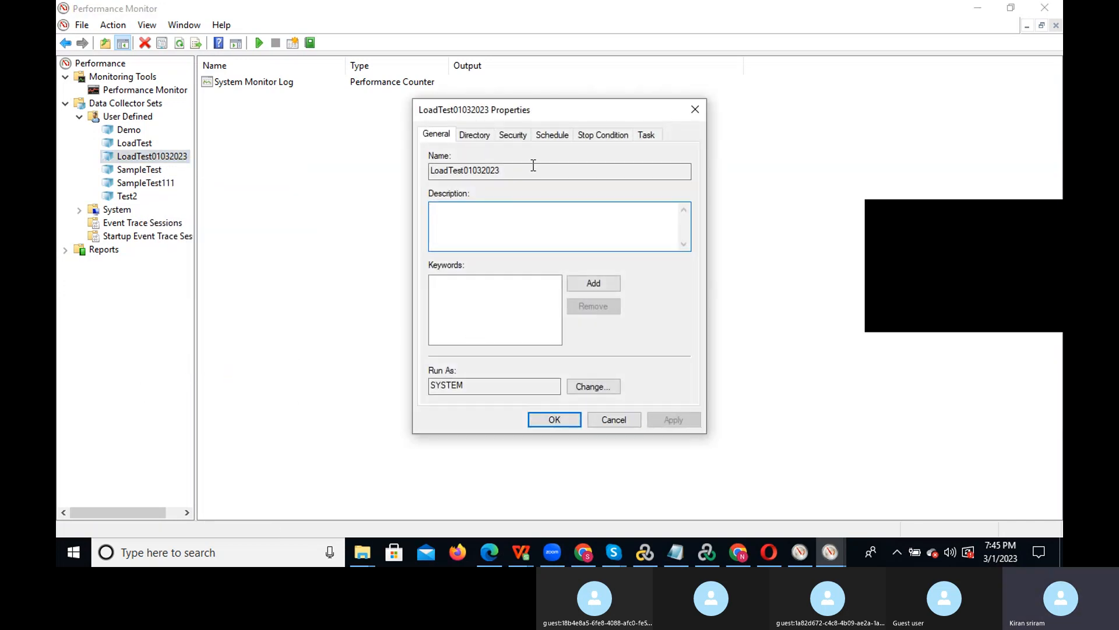
pyautogui.click(553, 137)
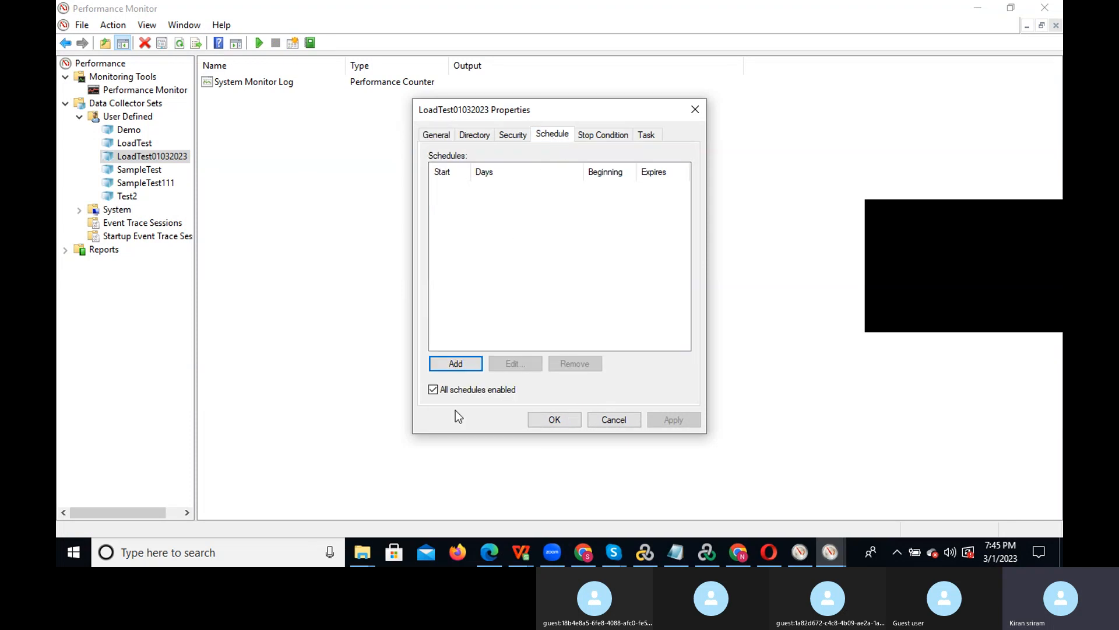
pyautogui.click(457, 365)
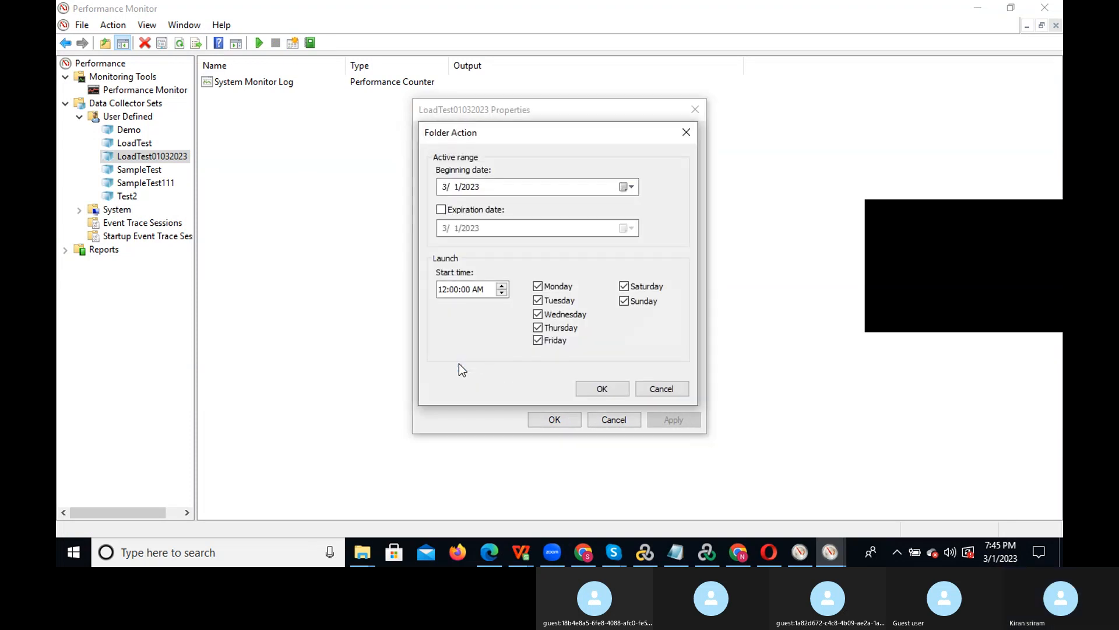
pyautogui.click(538, 287)
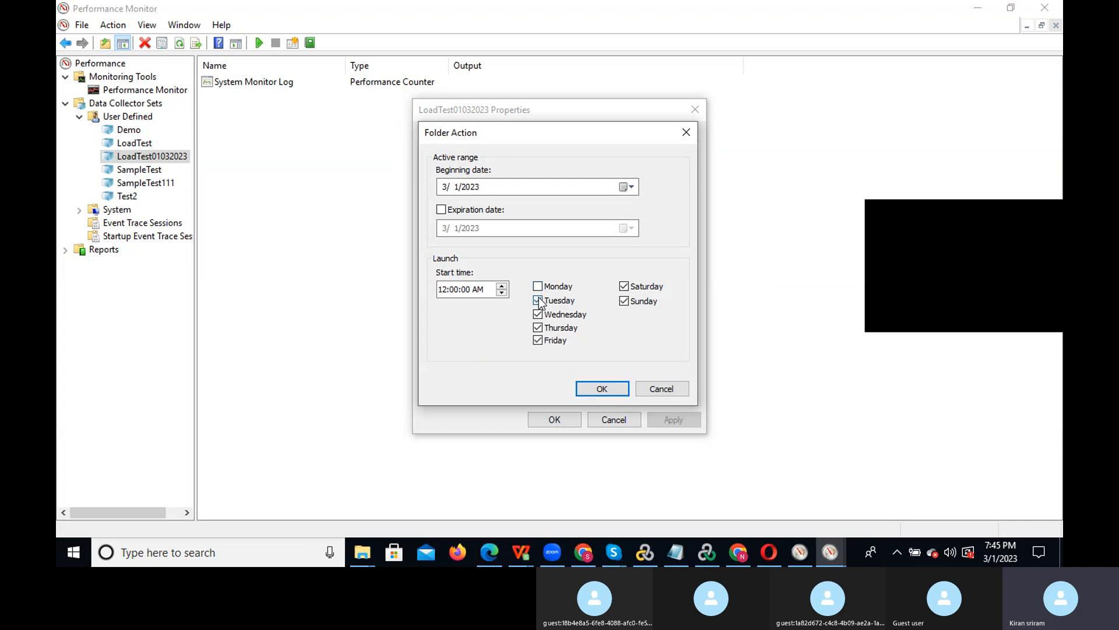
pyautogui.click(538, 300)
pyautogui.click(538, 317)
pyautogui.click(538, 316)
pyautogui.click(539, 328)
pyautogui.click(538, 340)
pyautogui.click(625, 286)
pyautogui.click(625, 301)
# - Set the schedule's start time to 7:50:00 PM and confirm the new schedule
pyautogui.click(442, 292)
pyautogui.press('Down')
pyautogui.press('Down')
pyautogui.press('Down')
pyautogui.press('Down')
pyautogui.press('Down')
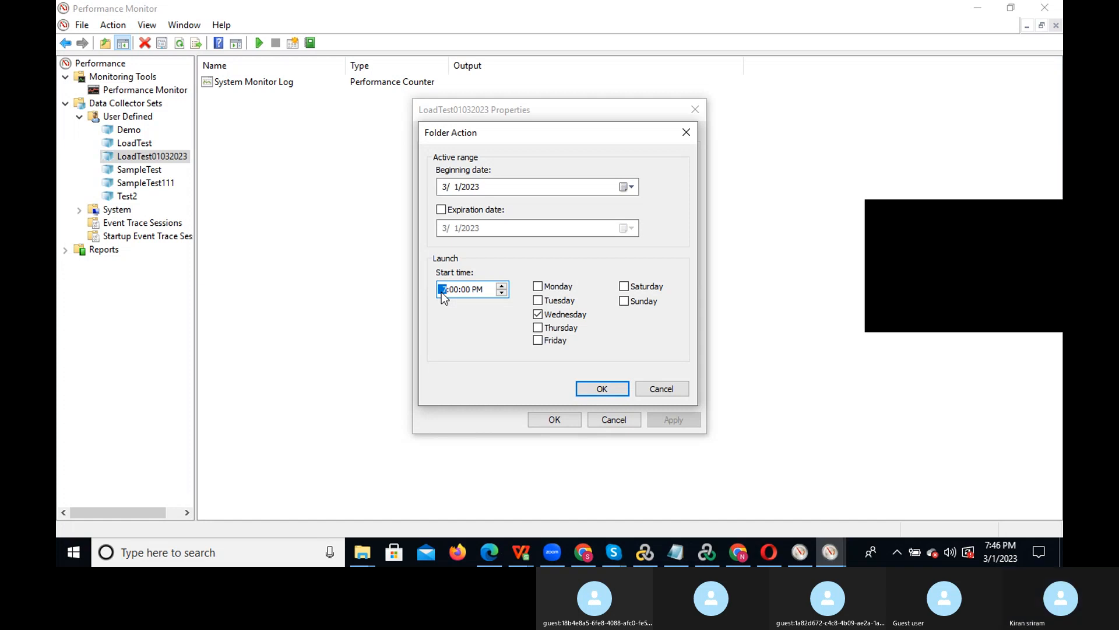
pyautogui.press('Down')
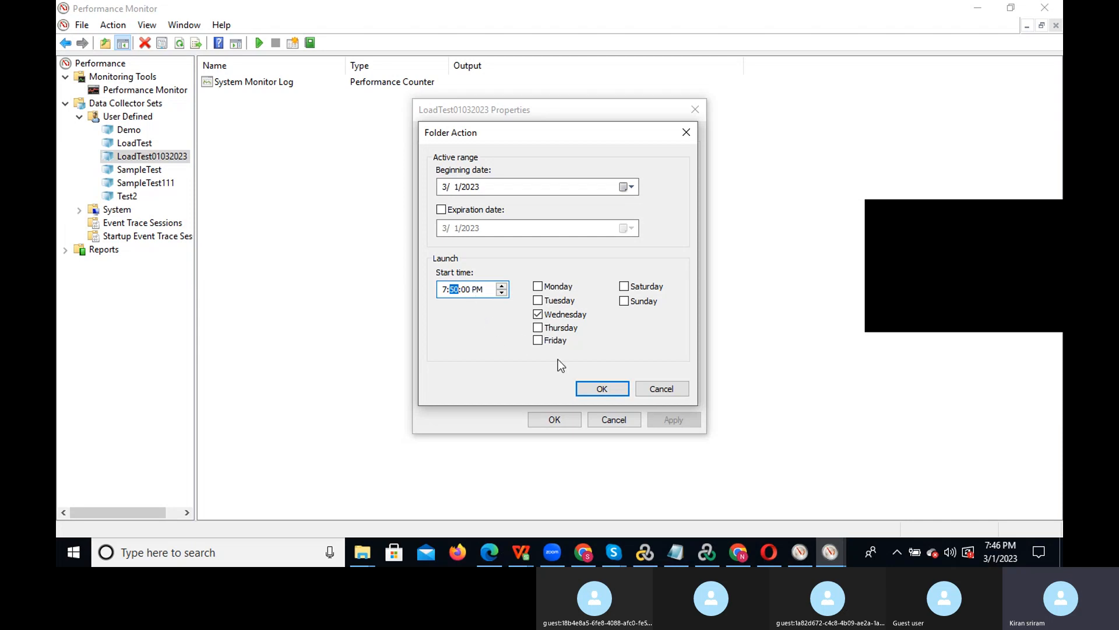
pyautogui.click(603, 389)
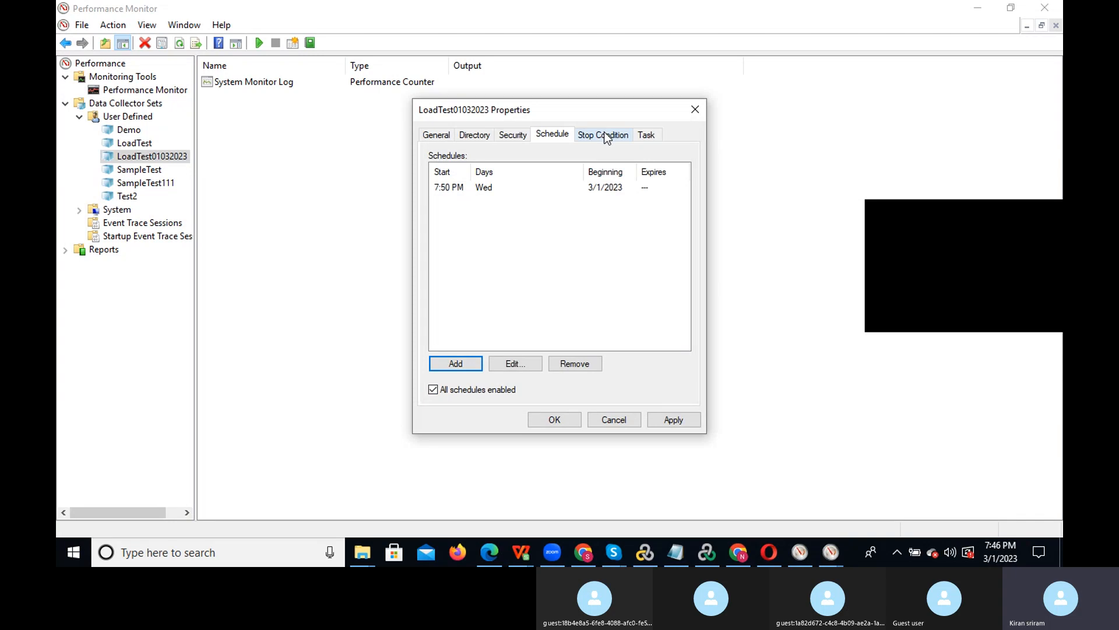
# - Enable the Duration limit in the stop conditions, set it to 5 seconds, and save the data collector set's properties
pyautogui.click(605, 135)
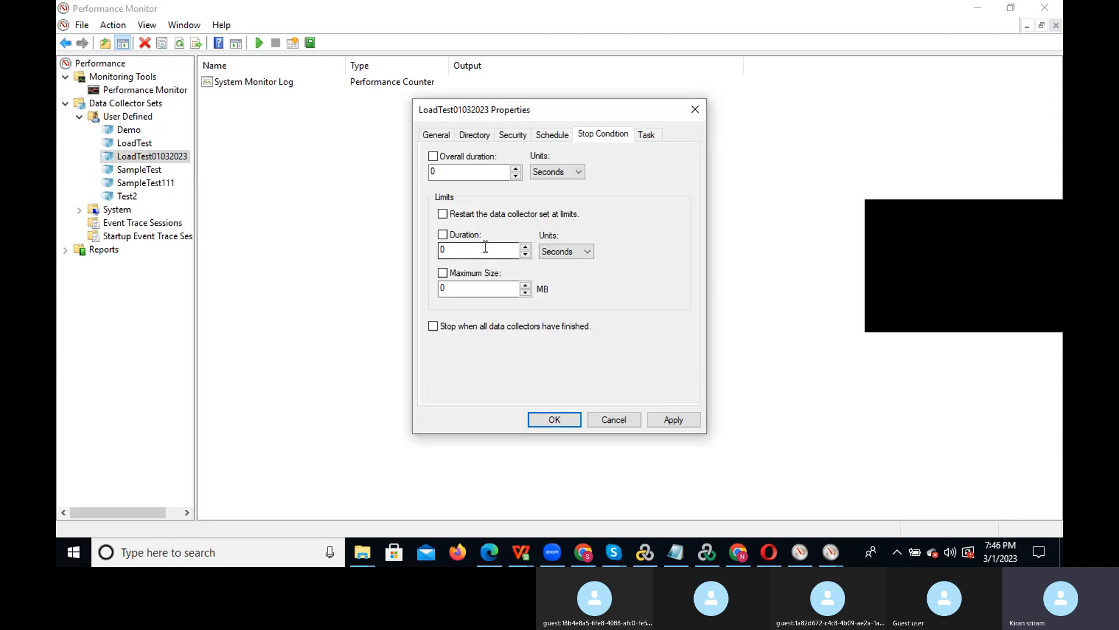
pyautogui.doubleClick(443, 249)
pyautogui.write('1')
pyautogui.click(442, 234)
pyautogui.click(467, 252)
pyautogui.write('0')
pyautogui.press('BackSpace')
pyautogui.press('BackSpace')
pyautogui.write('5')
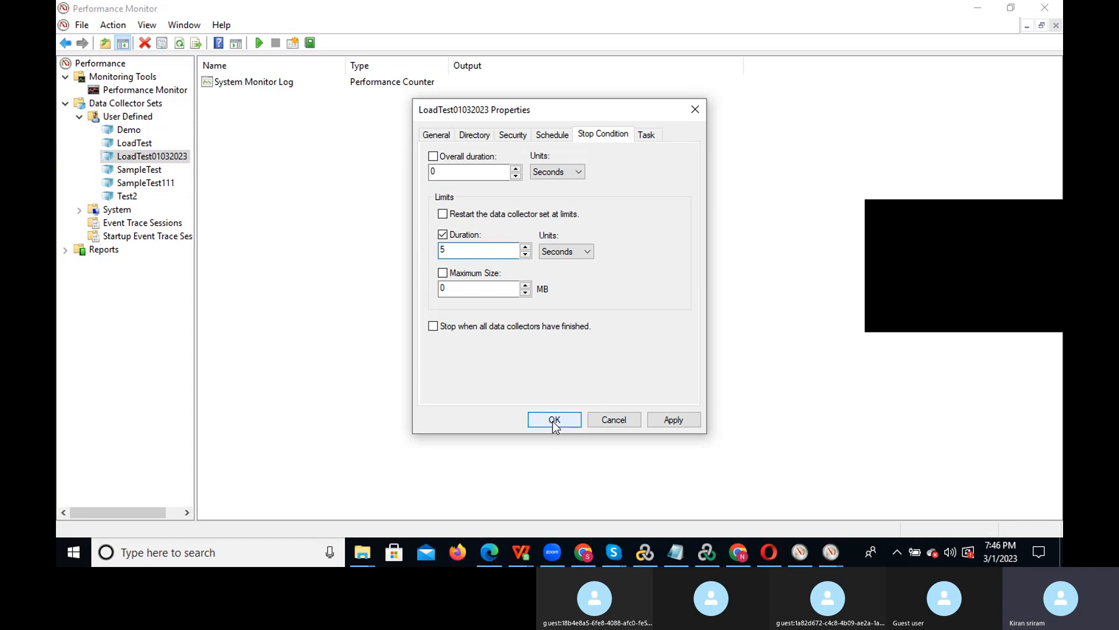
pyautogui.click(673, 420)
pyautogui.press('Return')
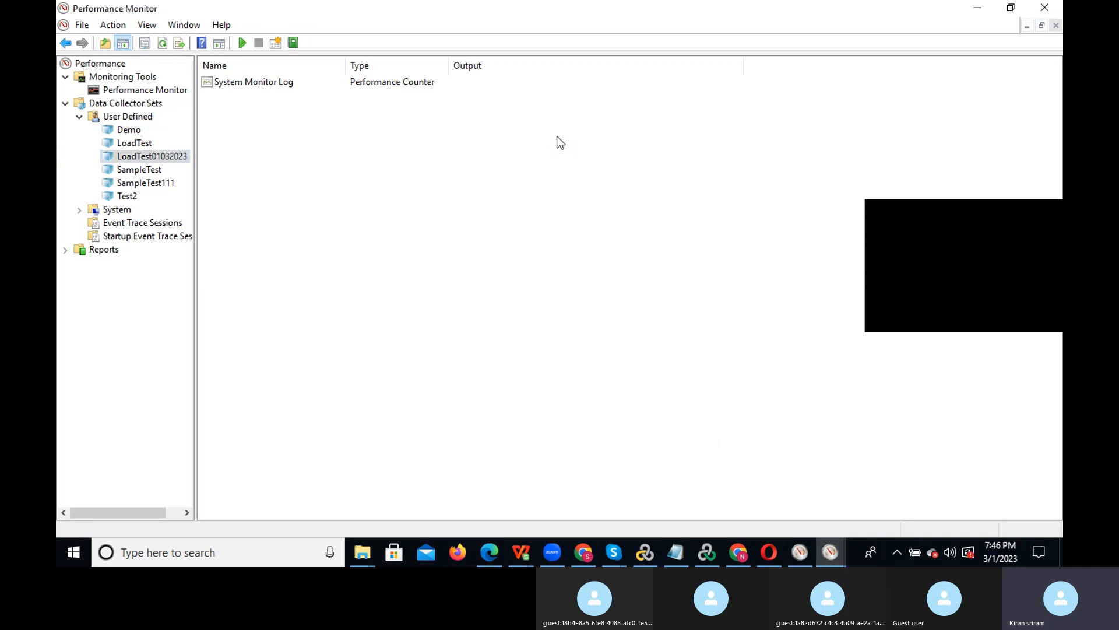
# - Reopen the Wednesday schedule in the LoadTest01032023 properties and check its start time and launch day
pyautogui.rightClick(157, 155)
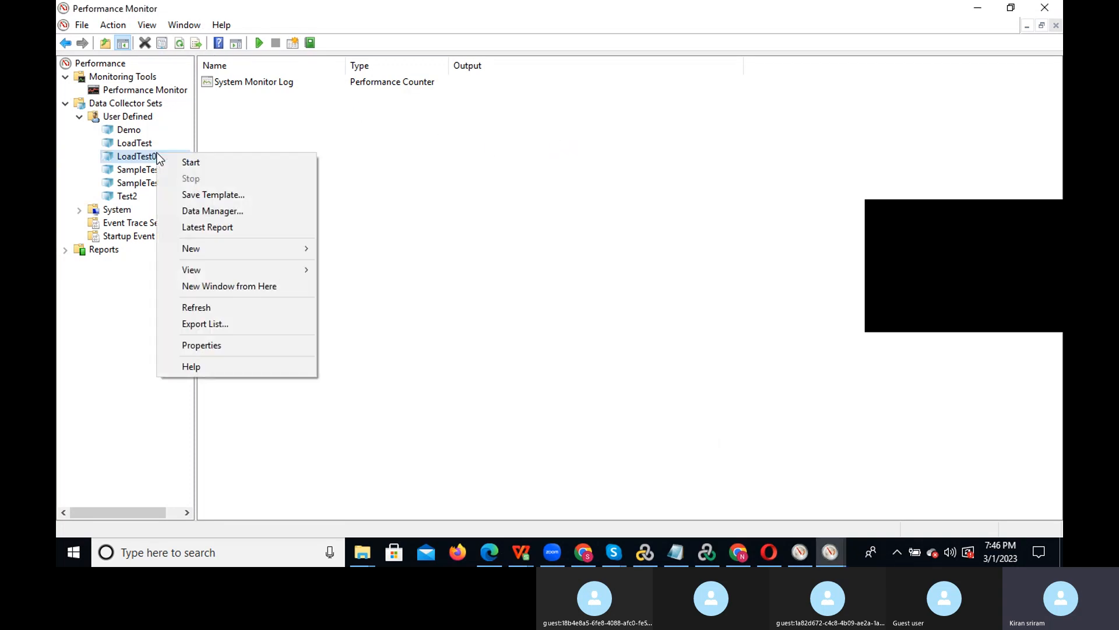
pyautogui.click(236, 345)
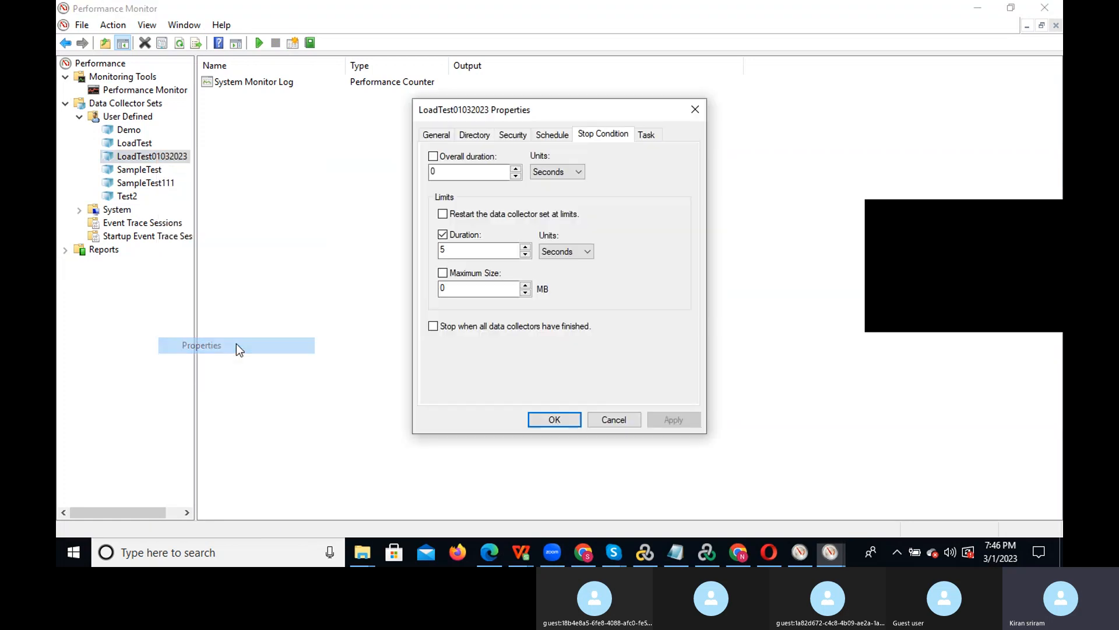
pyautogui.click(545, 135)
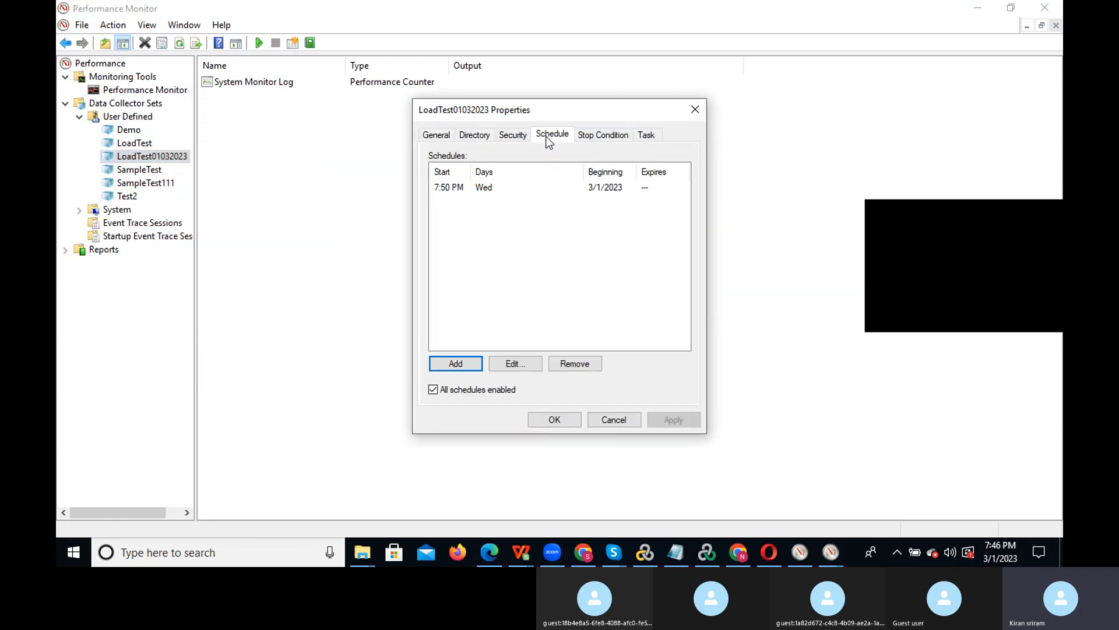
pyautogui.click(483, 188)
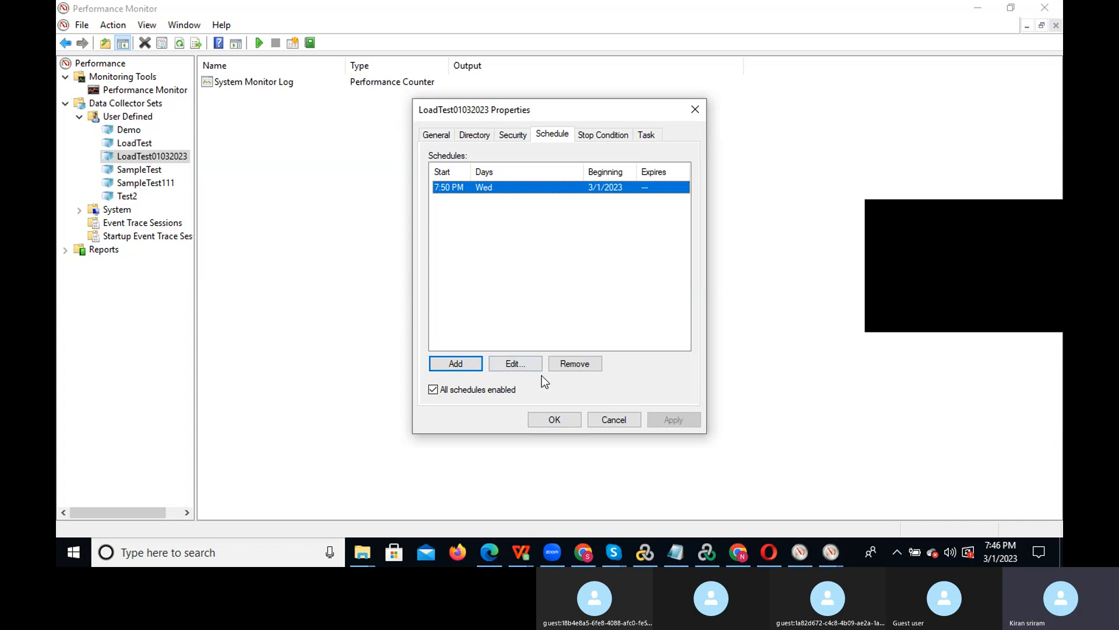
pyautogui.click(515, 364)
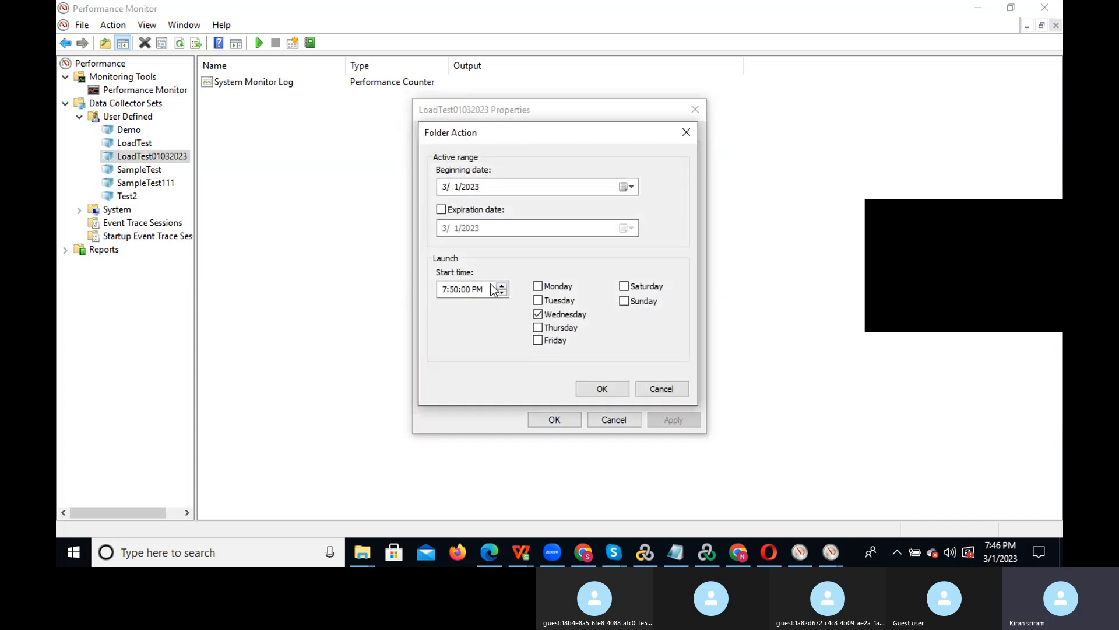
pyautogui.click(458, 292)
pyautogui.click(600, 391)
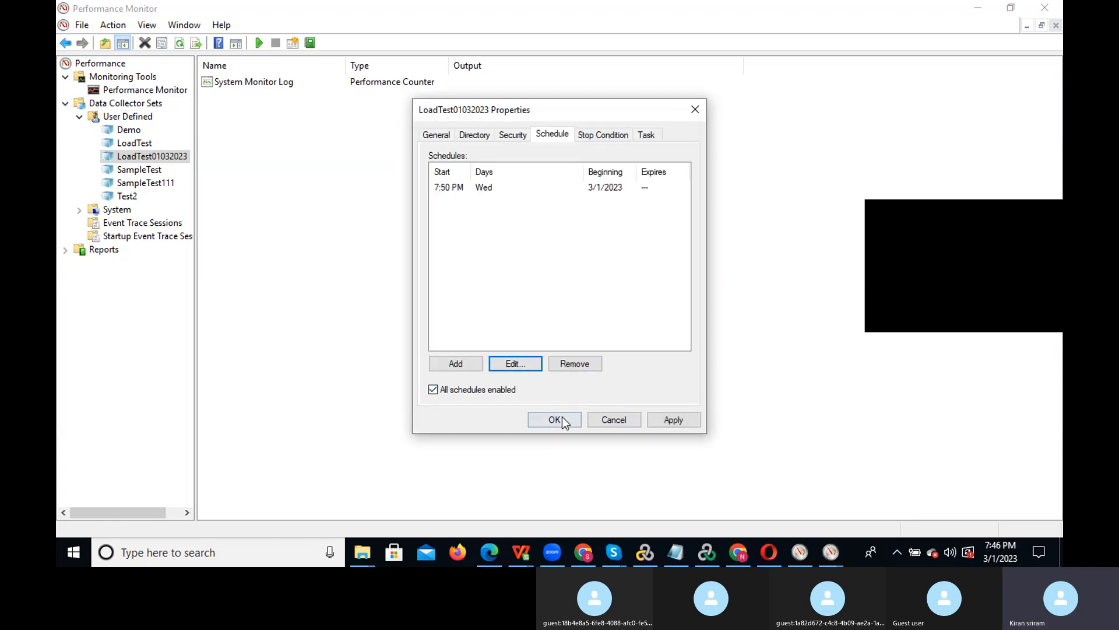
# - Save the LoadTest01032023 data collector set's properties and close the separate Performance Monitor window showing the live counter report
pyautogui.click(673, 420)
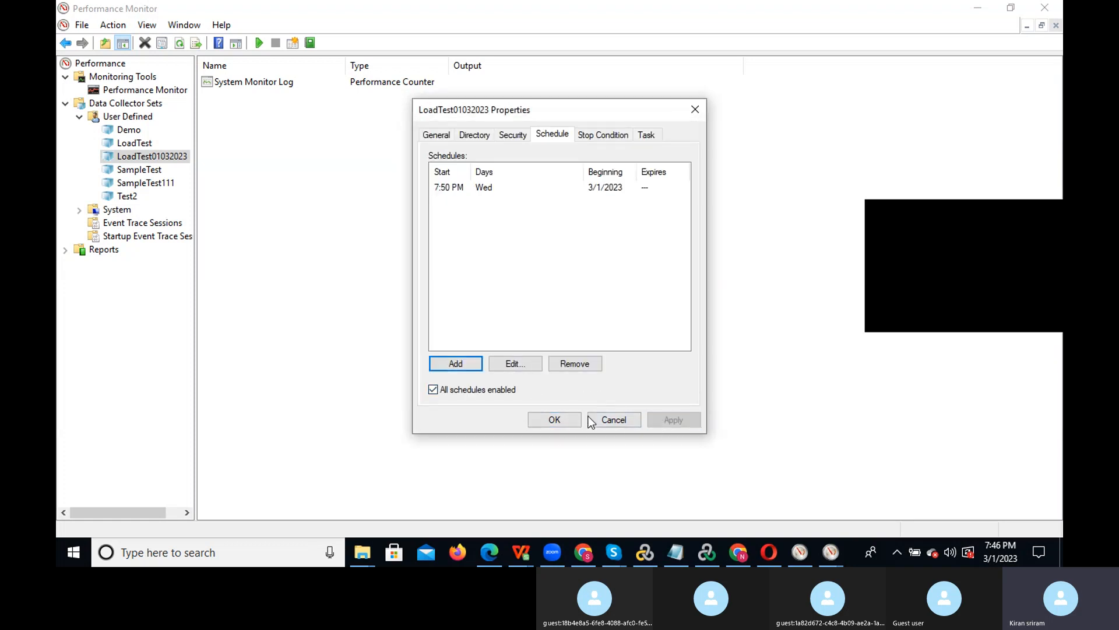
pyautogui.click(557, 417)
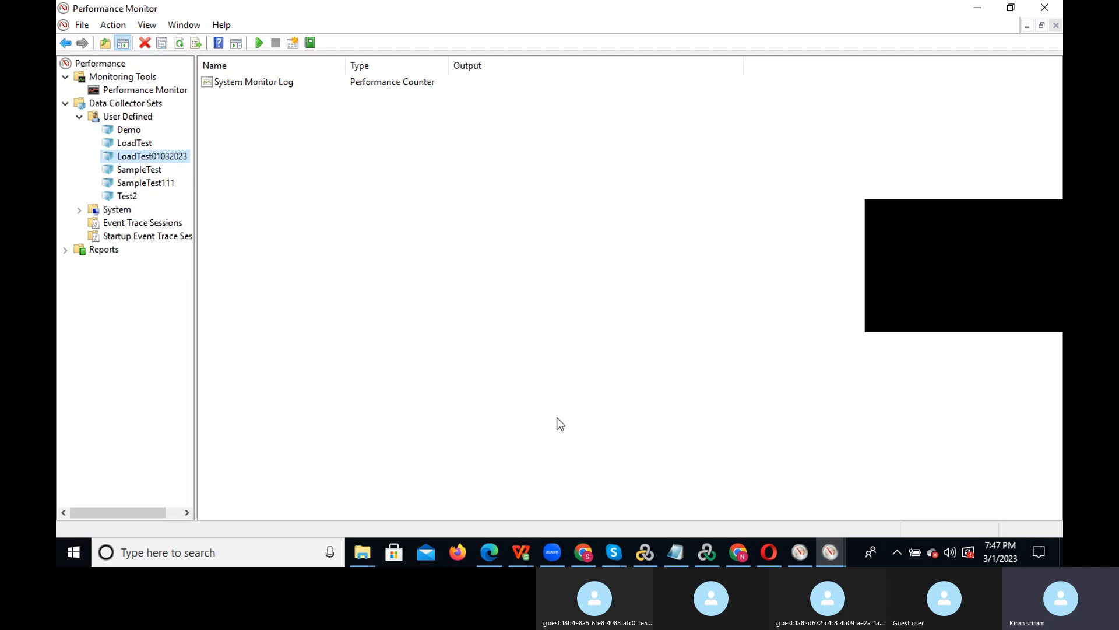
pyautogui.click(809, 548)
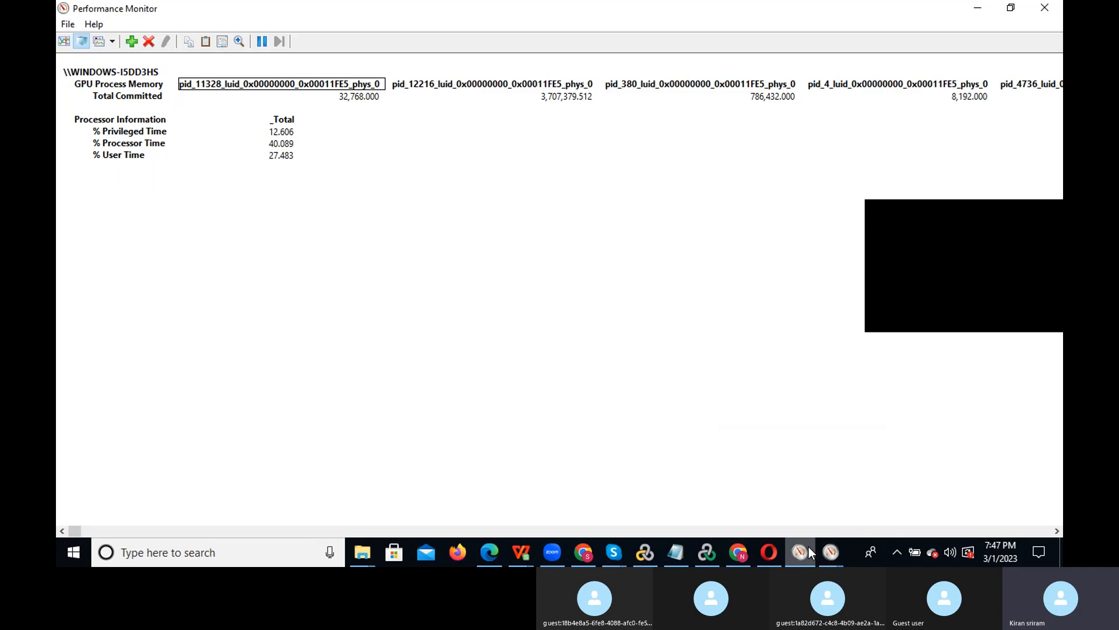
pyautogui.click(1044, 8)
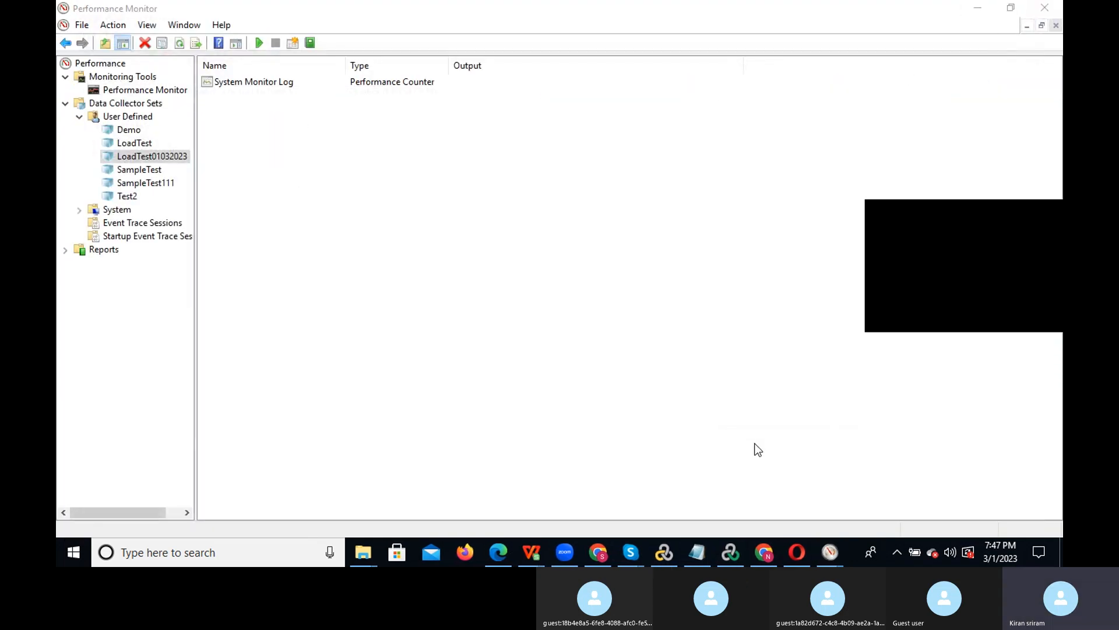
# - Open Task Manager, examine the CPU and memory use of the running processes, and minimize it
pyautogui.moveTo(827, 553)
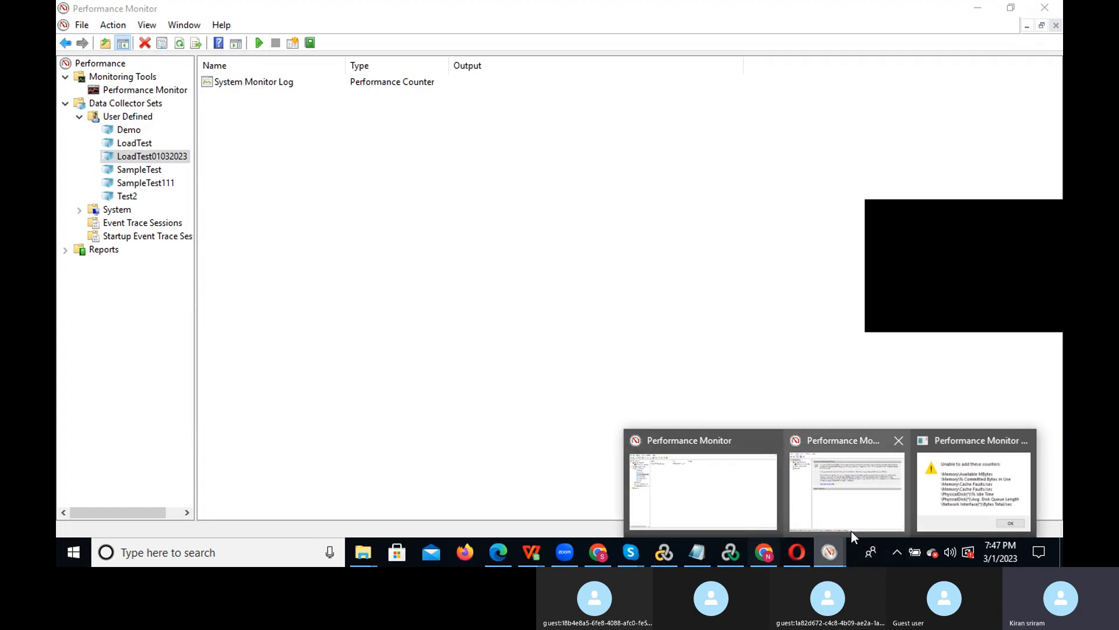
pyautogui.click(901, 563)
pyautogui.rightClick(902, 565)
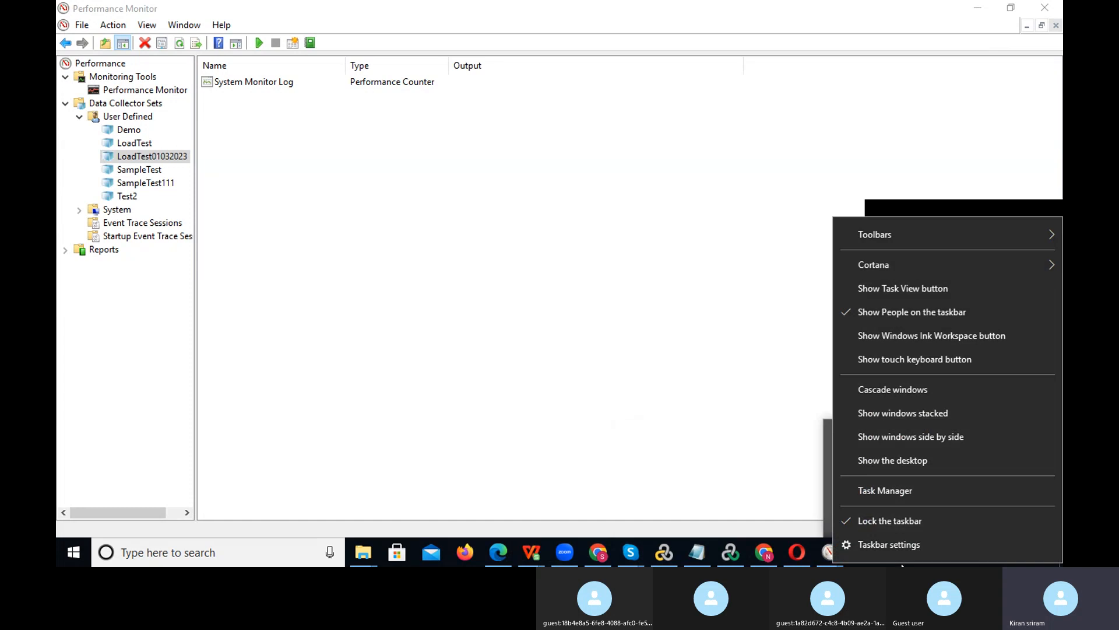
pyautogui.click(929, 488)
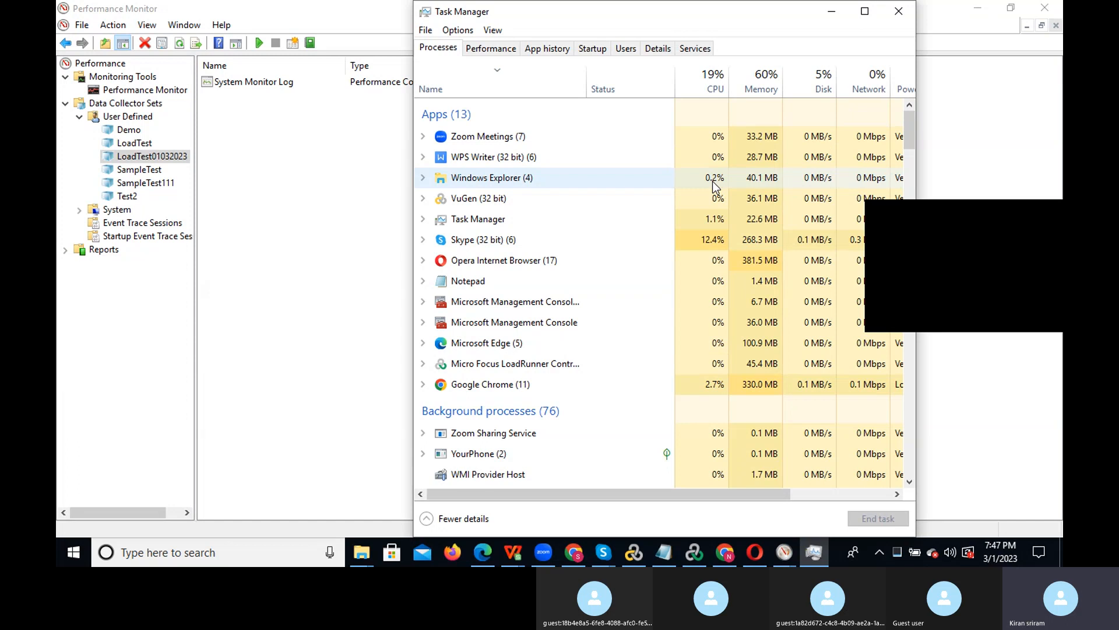
pyautogui.click(834, 14)
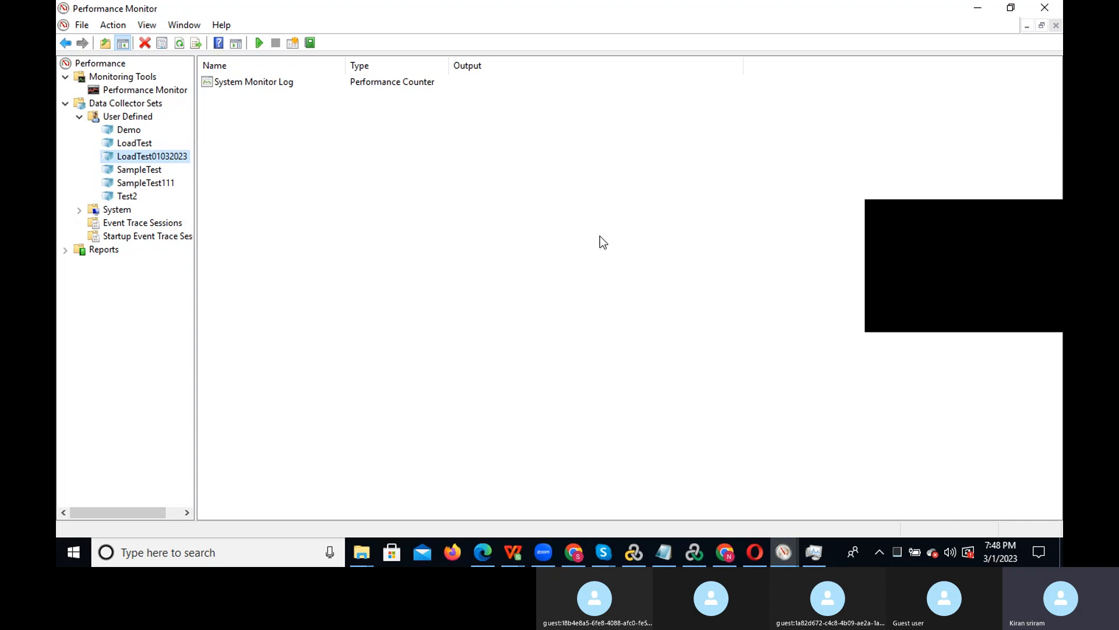
pyautogui.rightClick(161, 164)
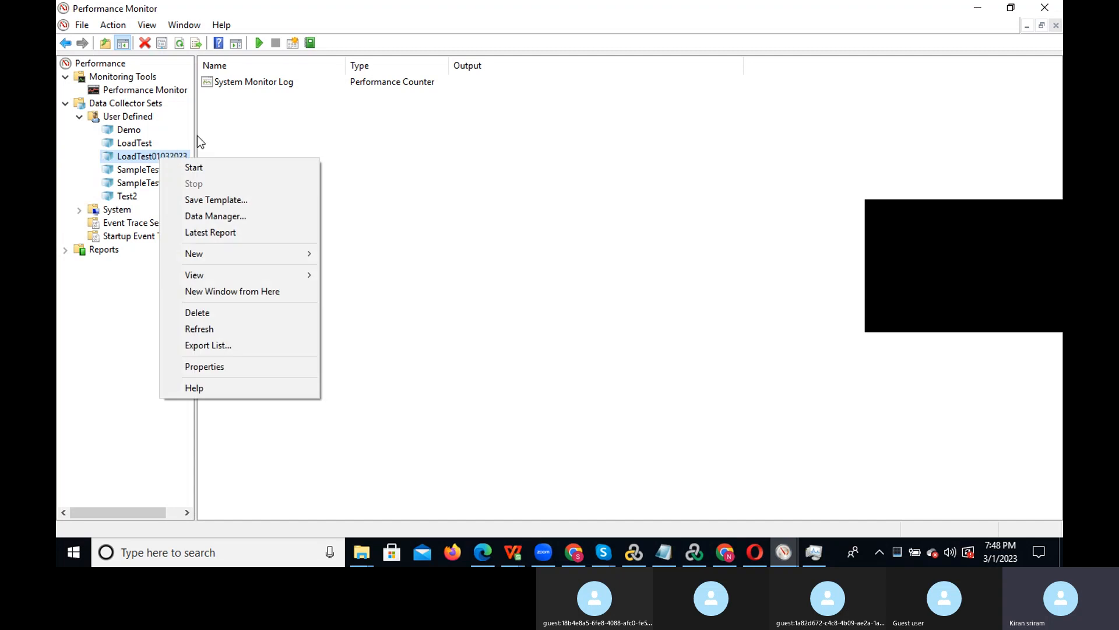
pyautogui.click(377, 166)
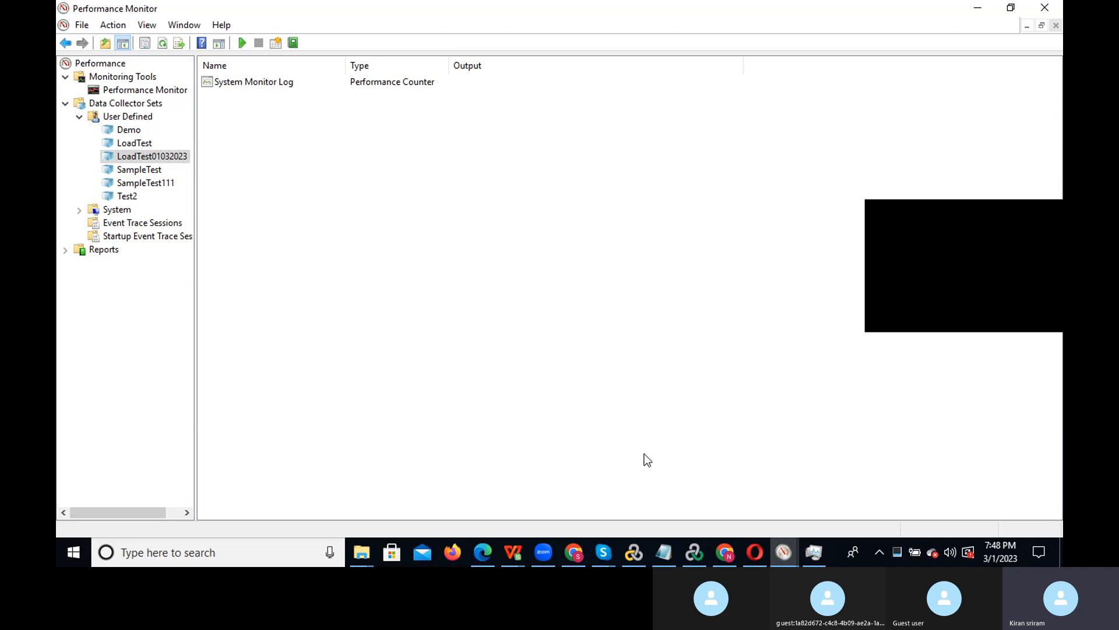
# - Switch to LoadRunner Controller and look over the run and design views of LoadTest_Scenario2
pyautogui.click(696, 559)
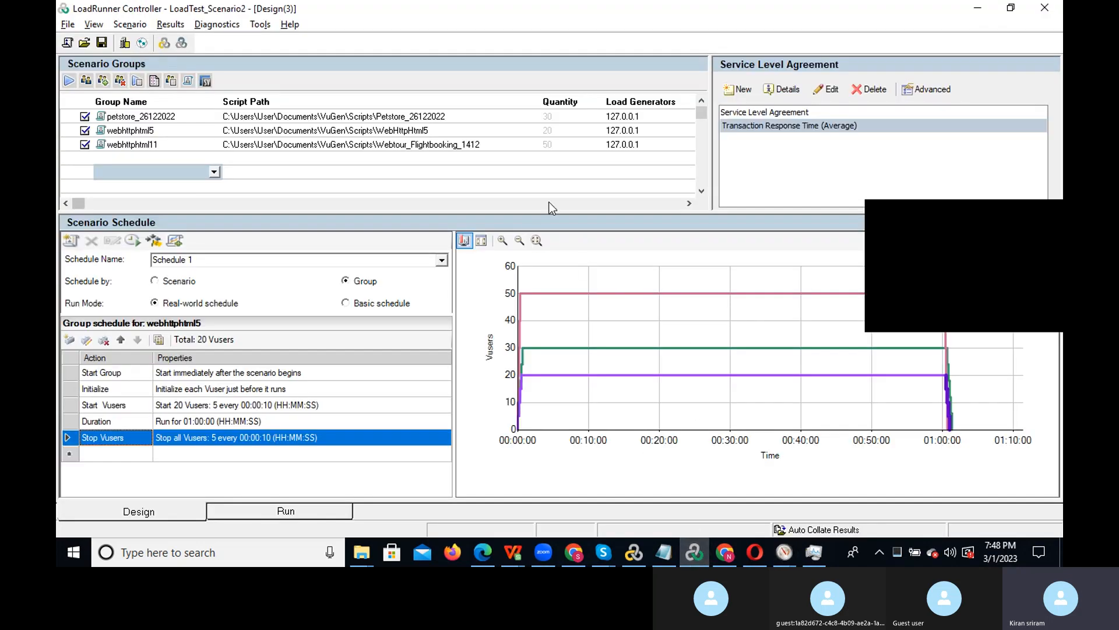
pyautogui.click(272, 513)
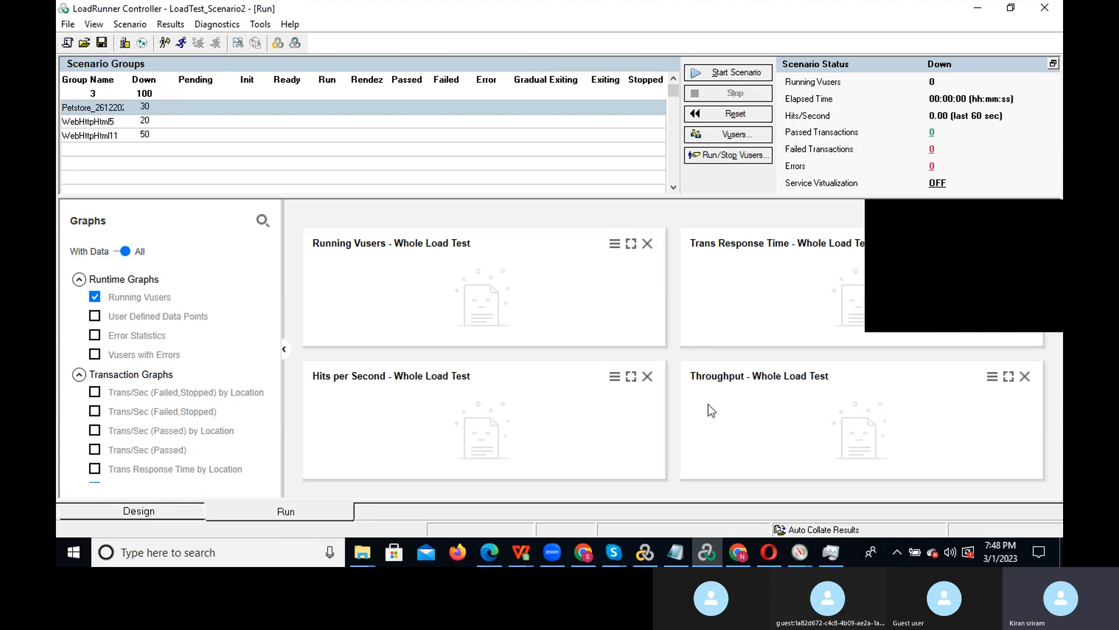
pyautogui.click(138, 513)
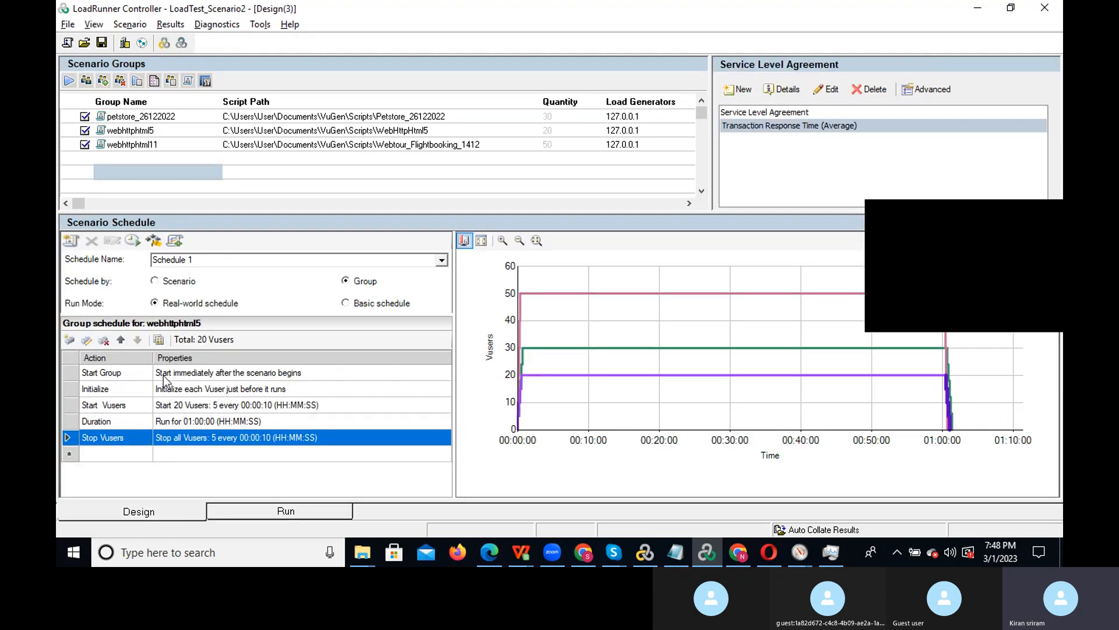
# - Set the petstore_26122022 group's Duration action to run for 01:03:00
pyautogui.click(286, 115)
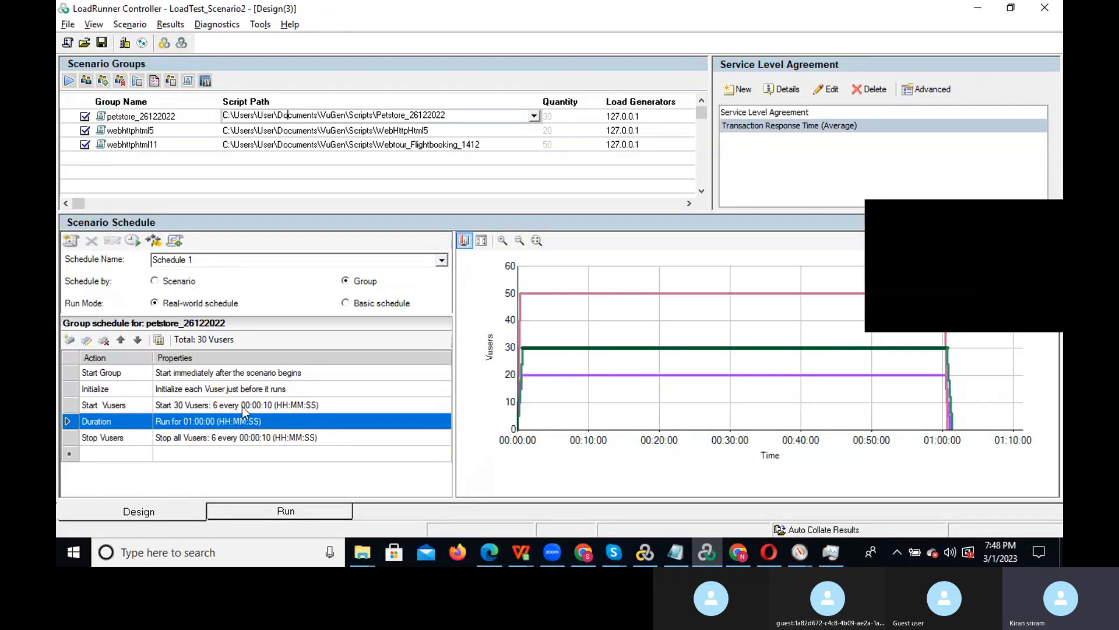
pyautogui.click(206, 425)
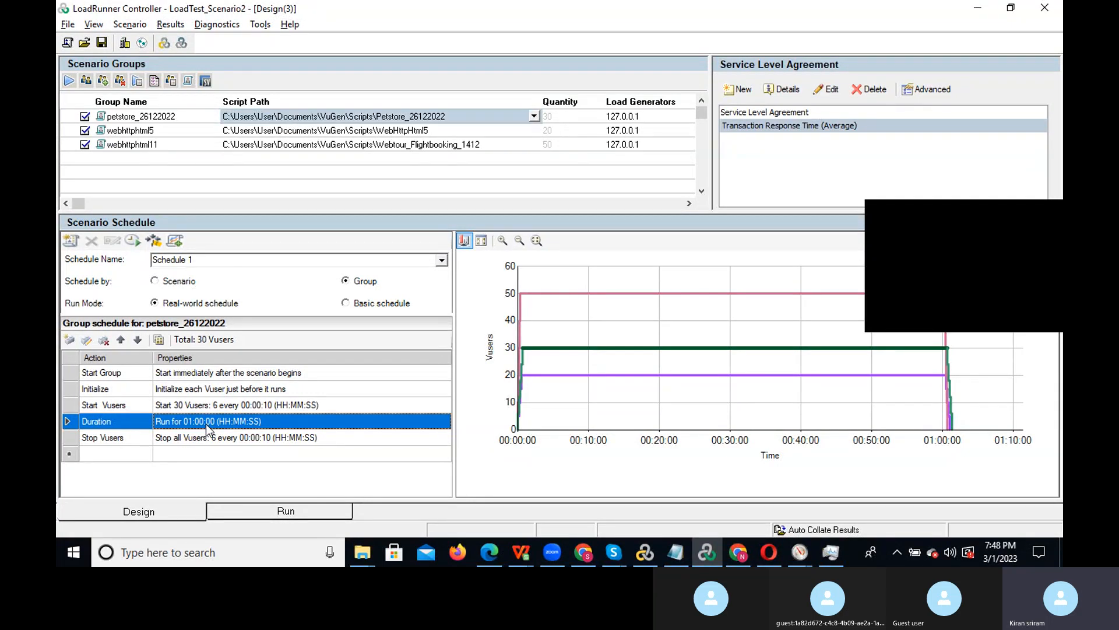
pyautogui.doubleClick(206, 424)
pyautogui.click(535, 264)
pyautogui.write('3')
pyautogui.click(574, 338)
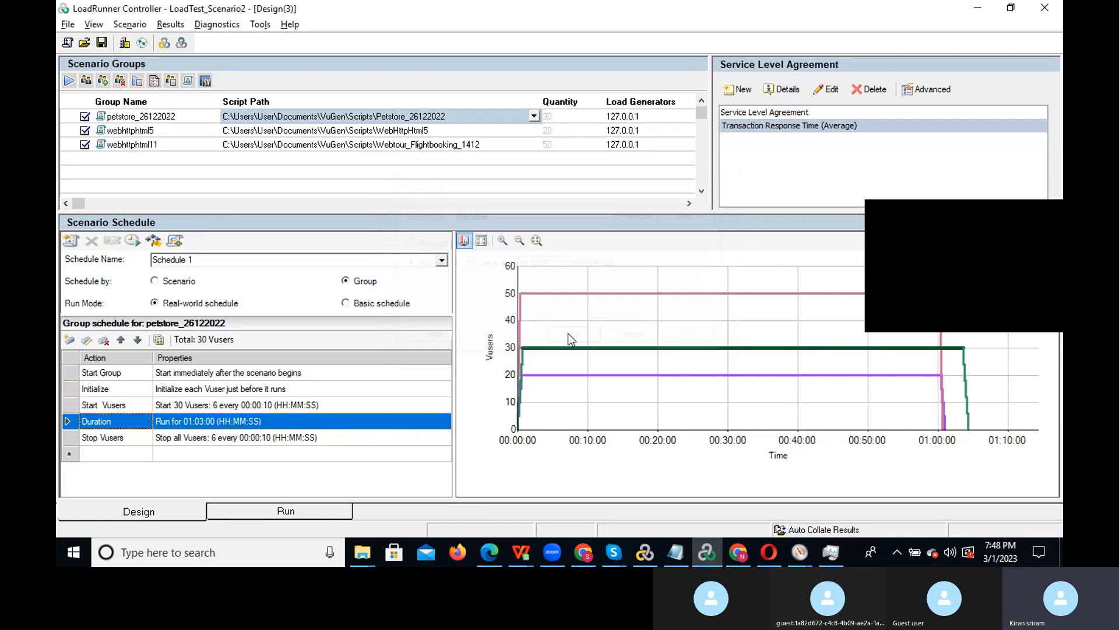
# - Set the webhttphtml5 group's Duration action to run for 00:03:00
pyautogui.click(272, 129)
pyautogui.doubleClick(205, 422)
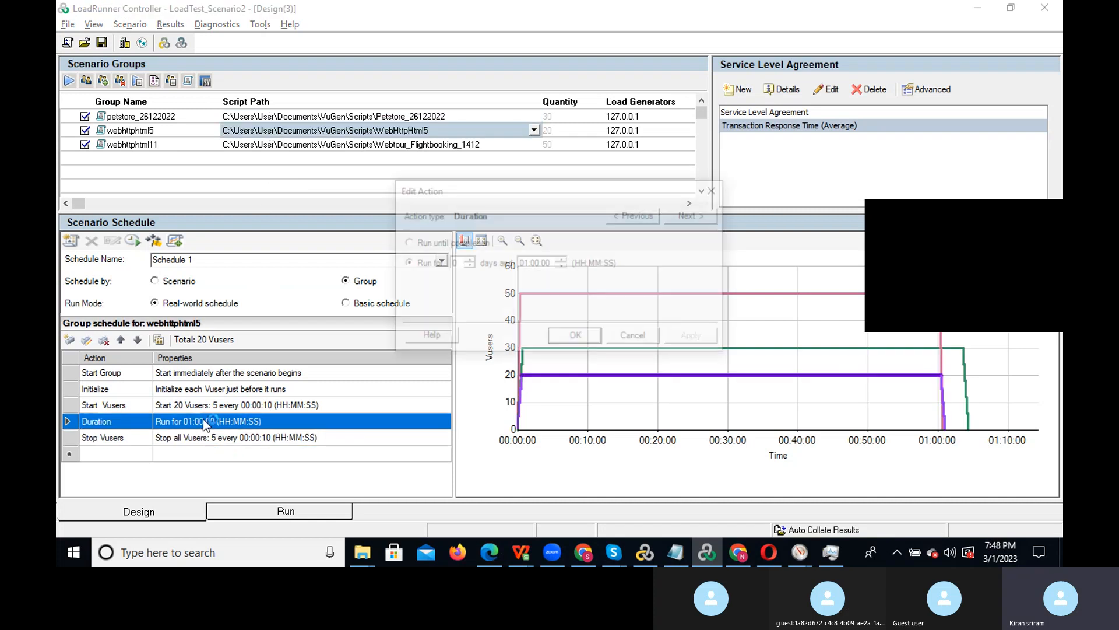
pyautogui.click(534, 263)
pyautogui.write('02')
pyautogui.write('03')
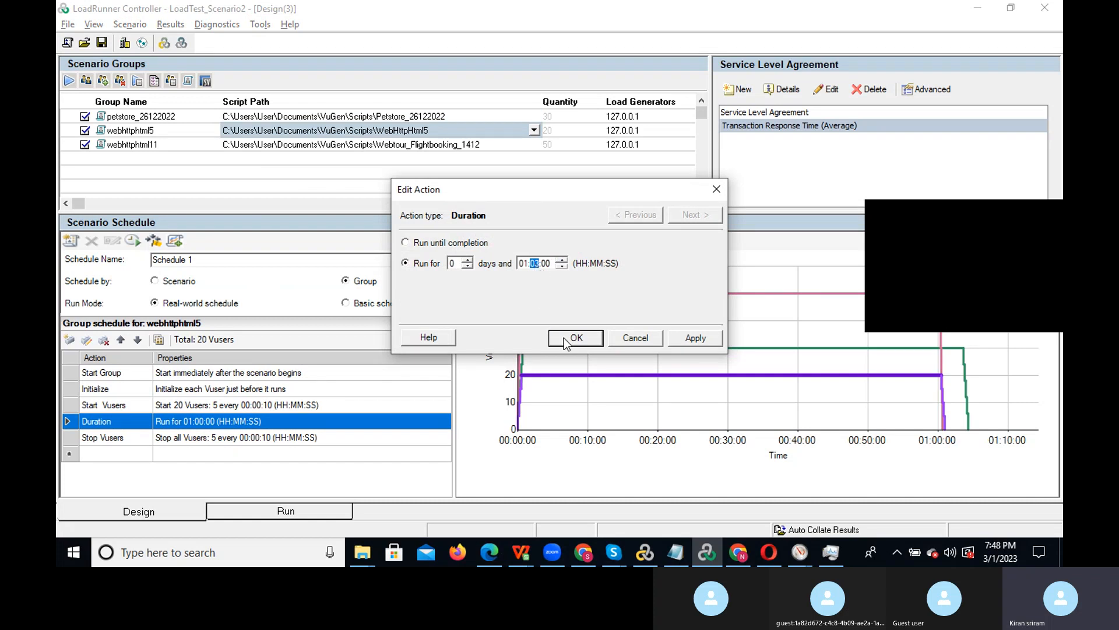
pyautogui.click(564, 340)
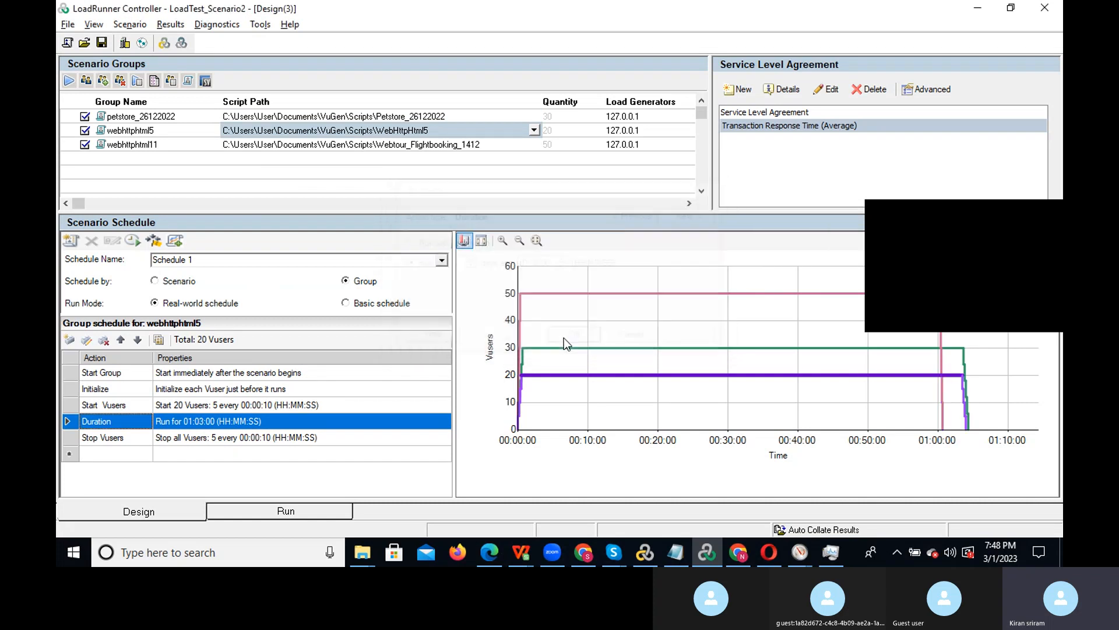
pyautogui.doubleClick(219, 423)
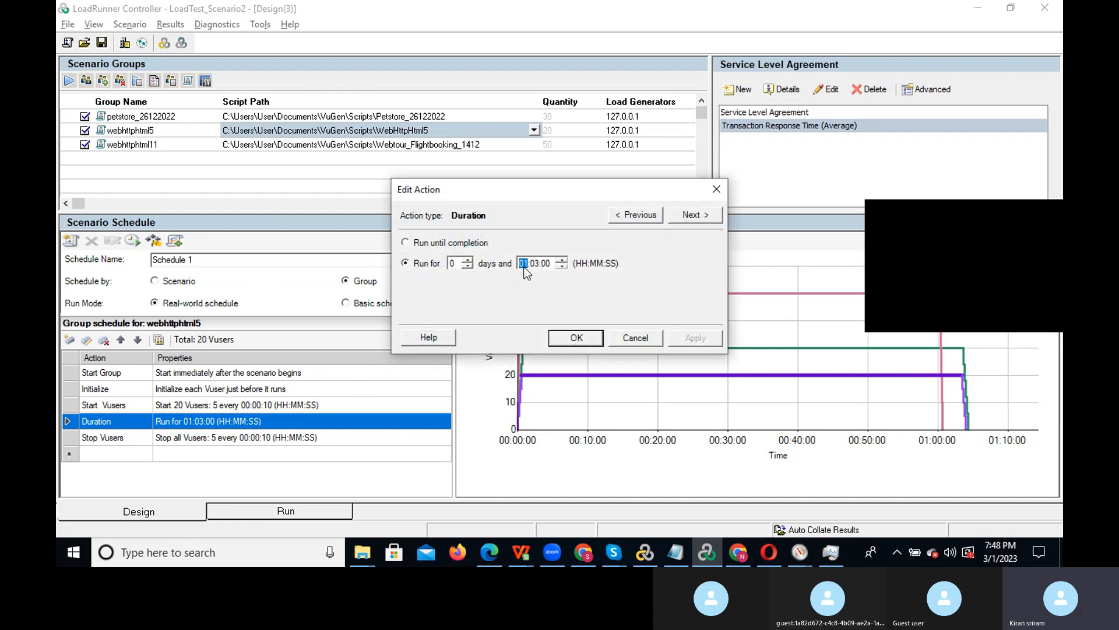
pyautogui.write('00')
pyautogui.click(571, 337)
# - Set the webhttphtml11 group's Duration action to run for 00:03:00
pyautogui.click(329, 144)
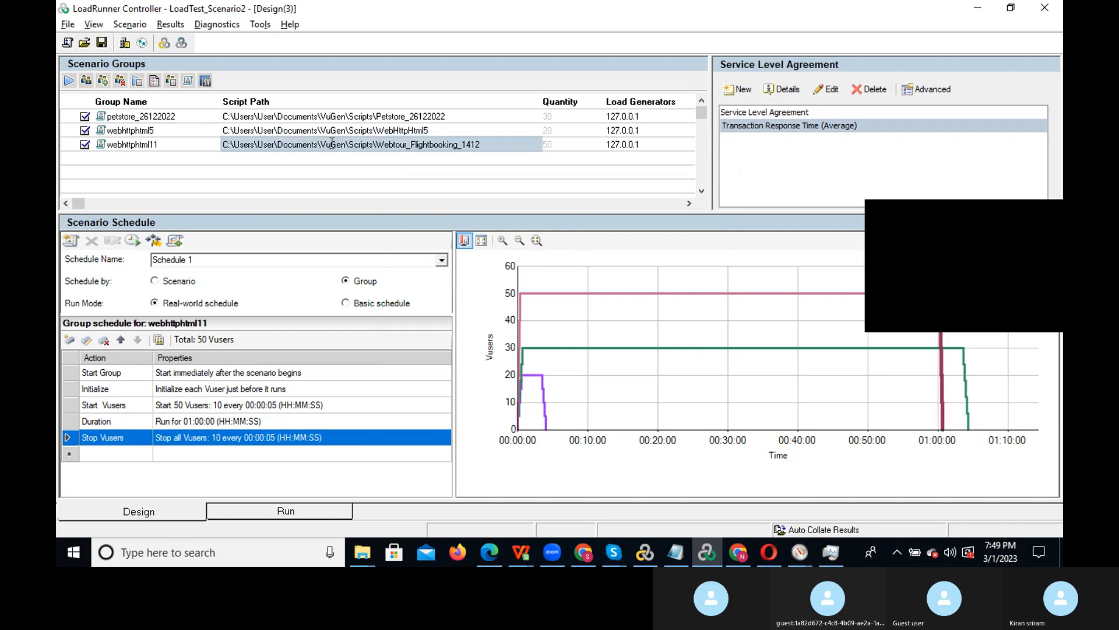
pyautogui.click(245, 422)
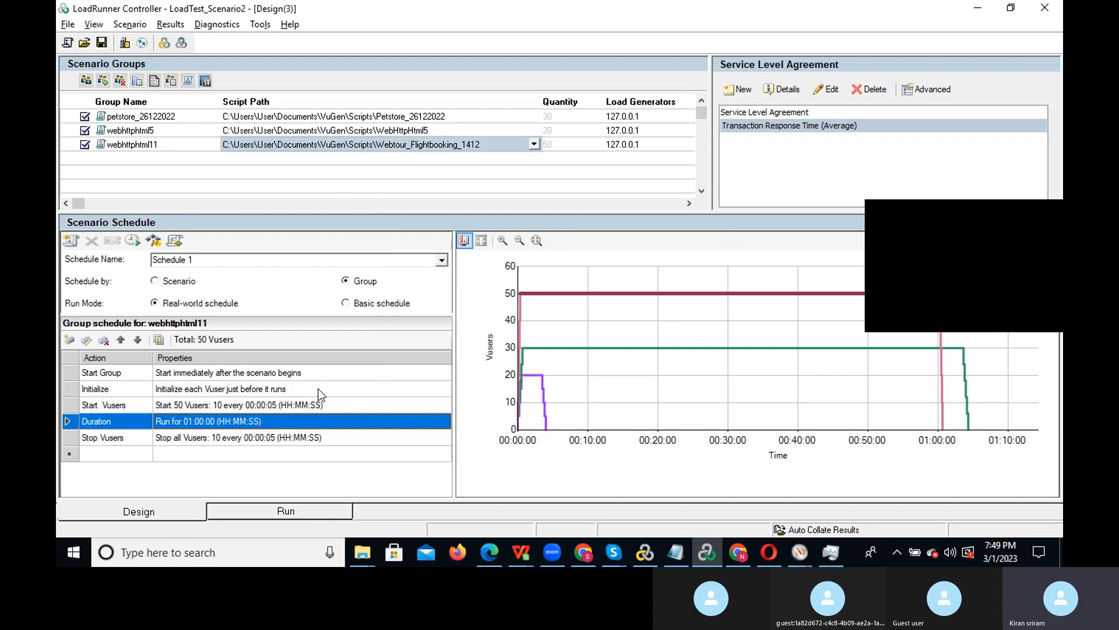
pyautogui.doubleClick(290, 420)
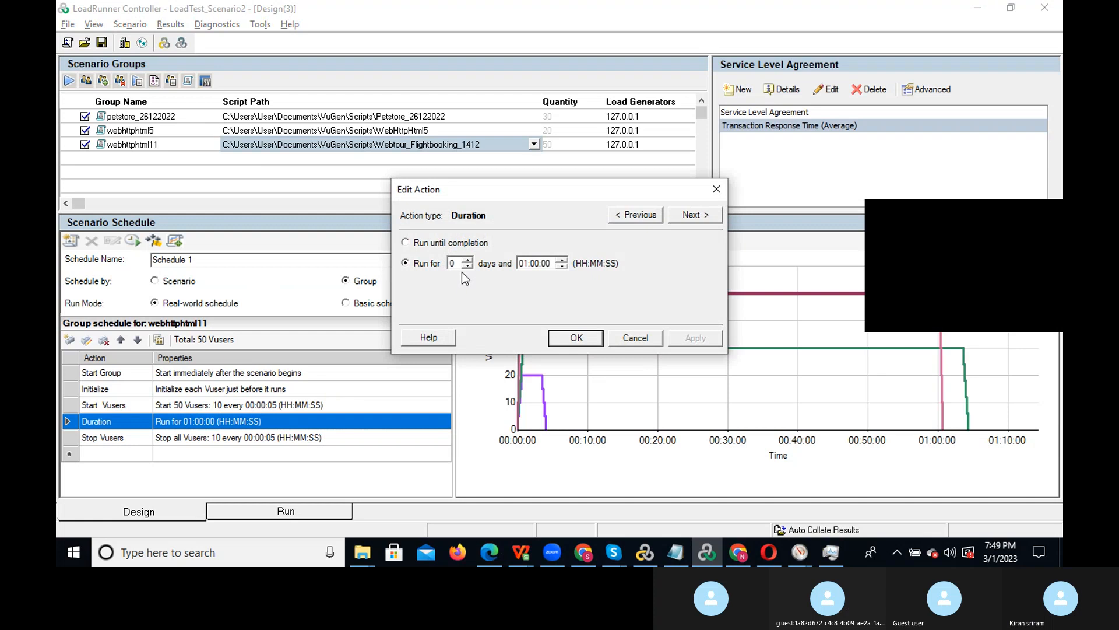
pyautogui.write('00')
pyautogui.click(534, 264)
pyautogui.write('03:00')
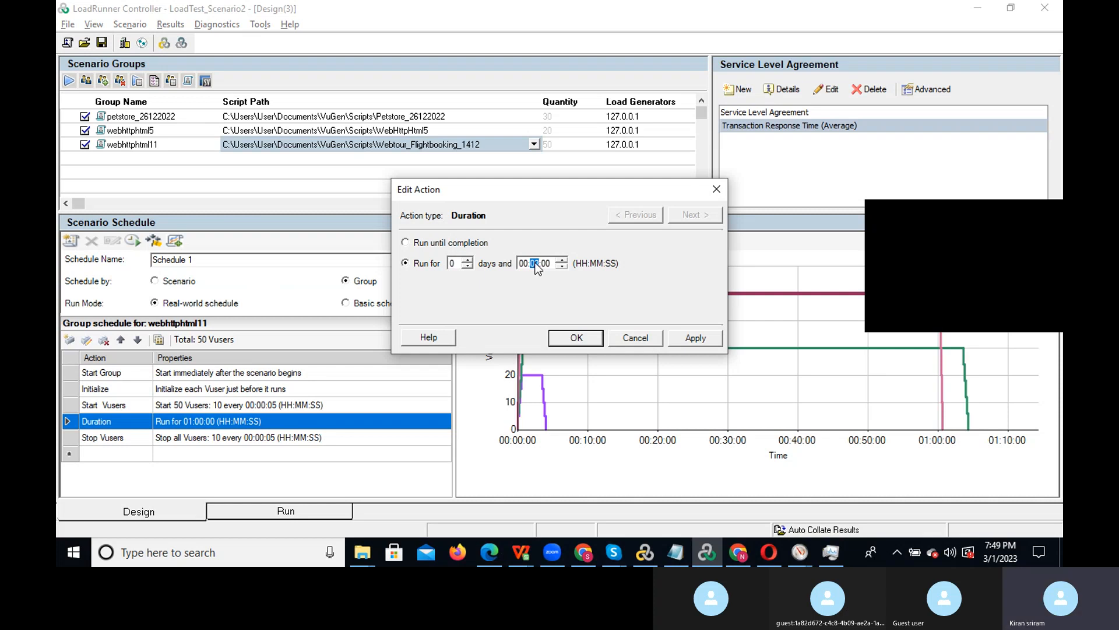
pyautogui.click(576, 339)
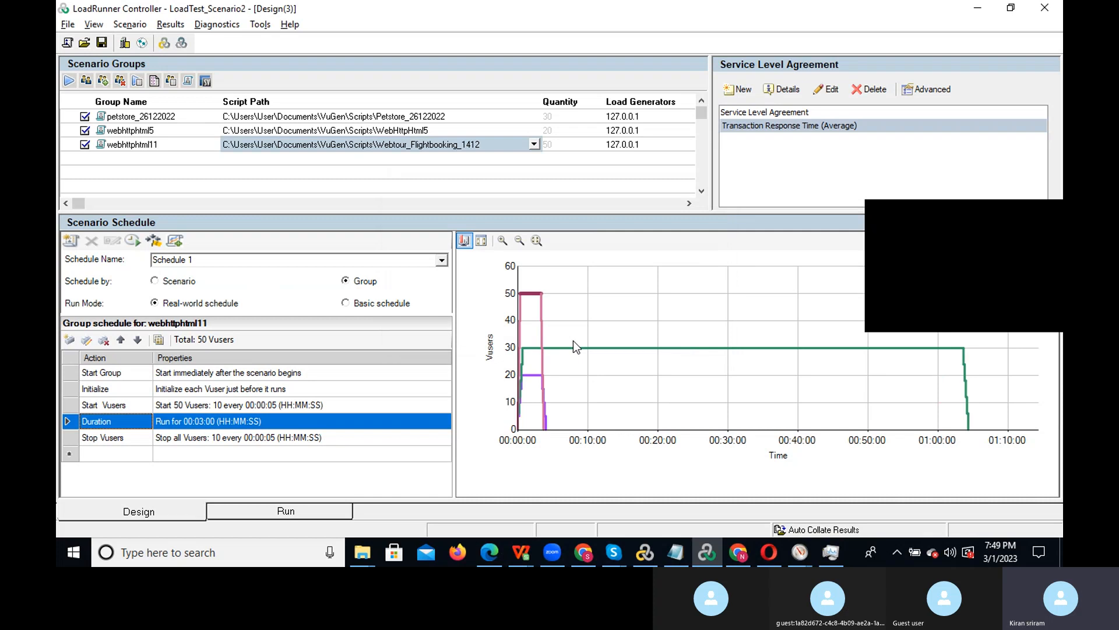
# - Set the petstore_26122022 group's Duration action to run for 00:03:00 and save the scenario
pyautogui.click(326, 116)
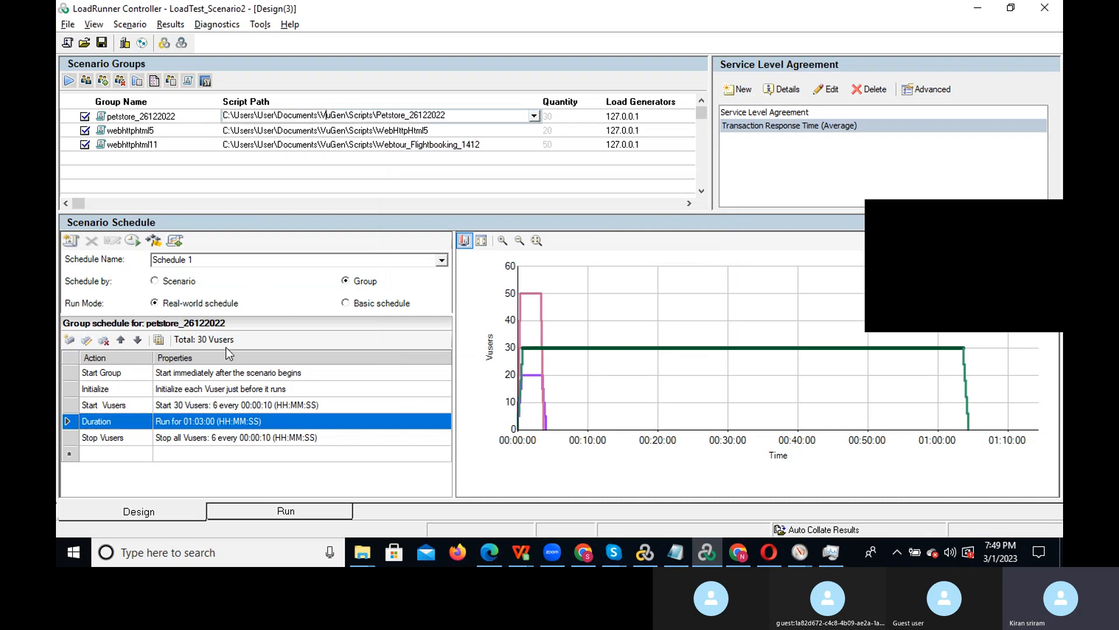
pyautogui.doubleClick(213, 422)
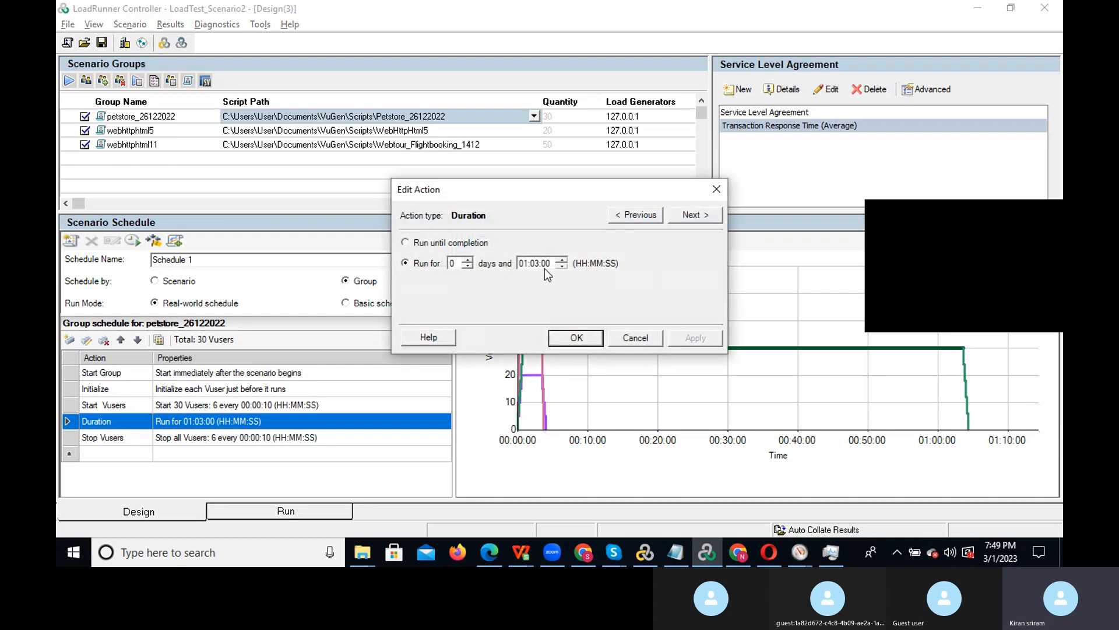
pyautogui.write('0')
pyautogui.click(575, 338)
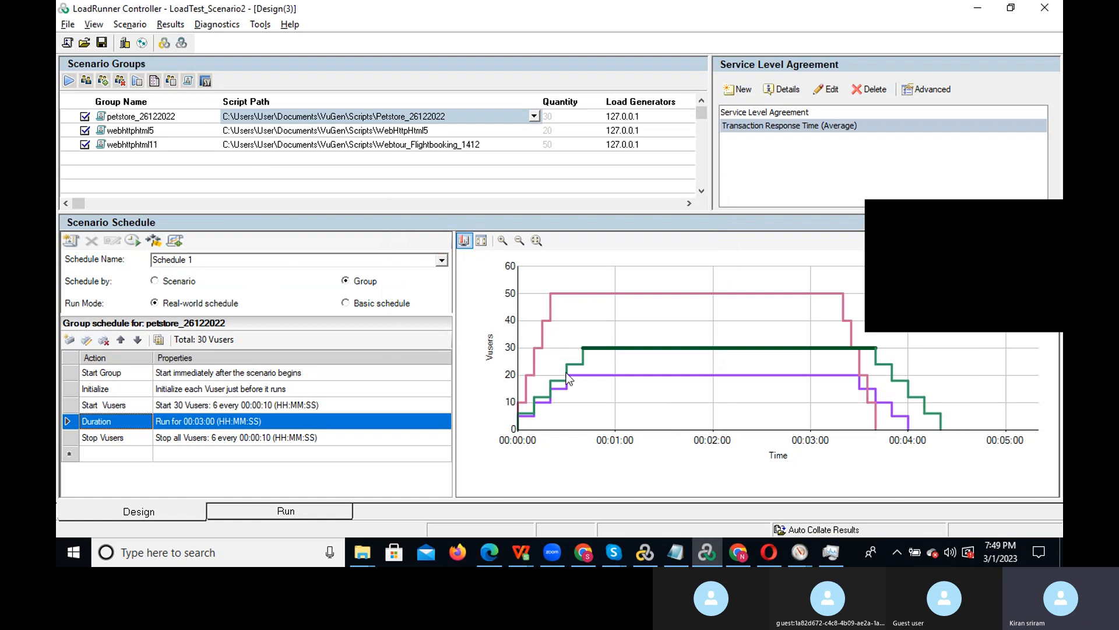
pyautogui.click(99, 45)
# - Start running the load test scenario, overwriting the existing results directory
pyautogui.click(280, 512)
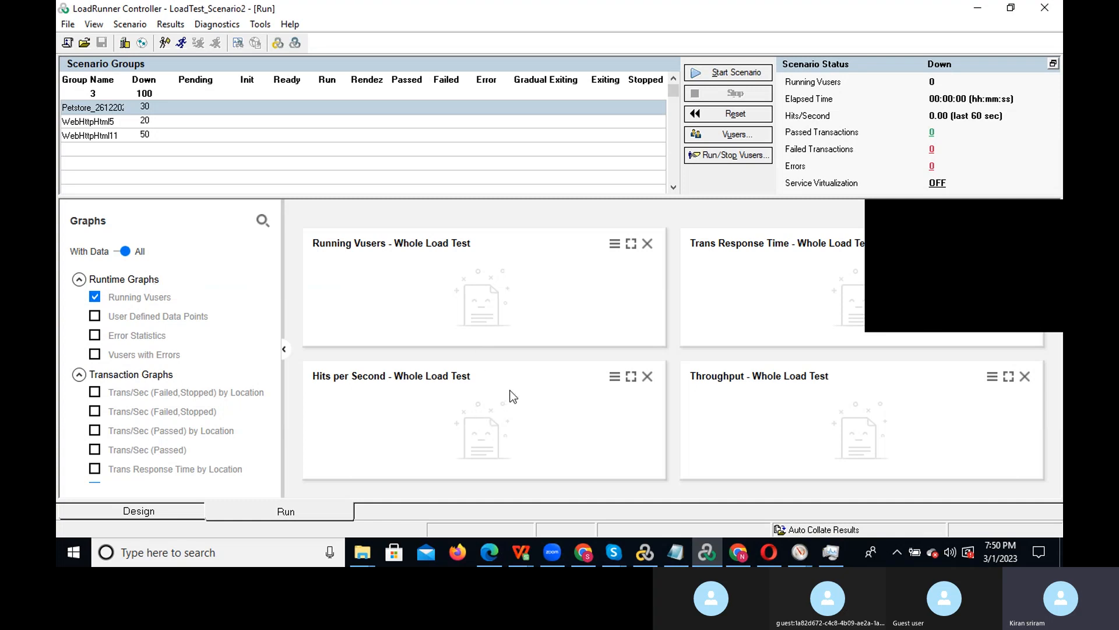
pyautogui.click(742, 71)
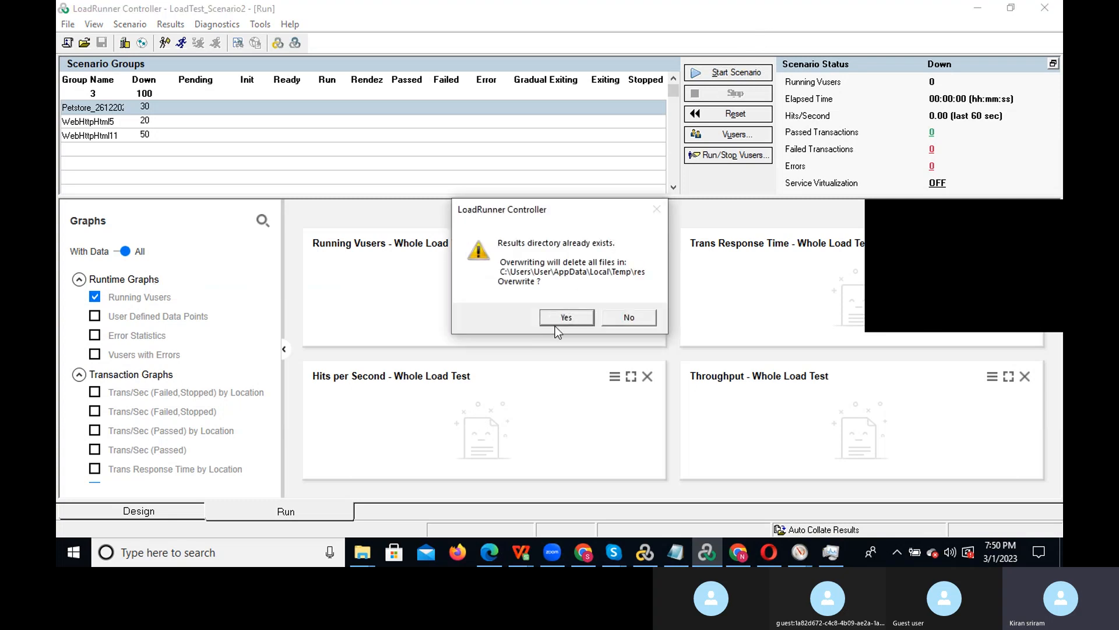
pyautogui.click(564, 320)
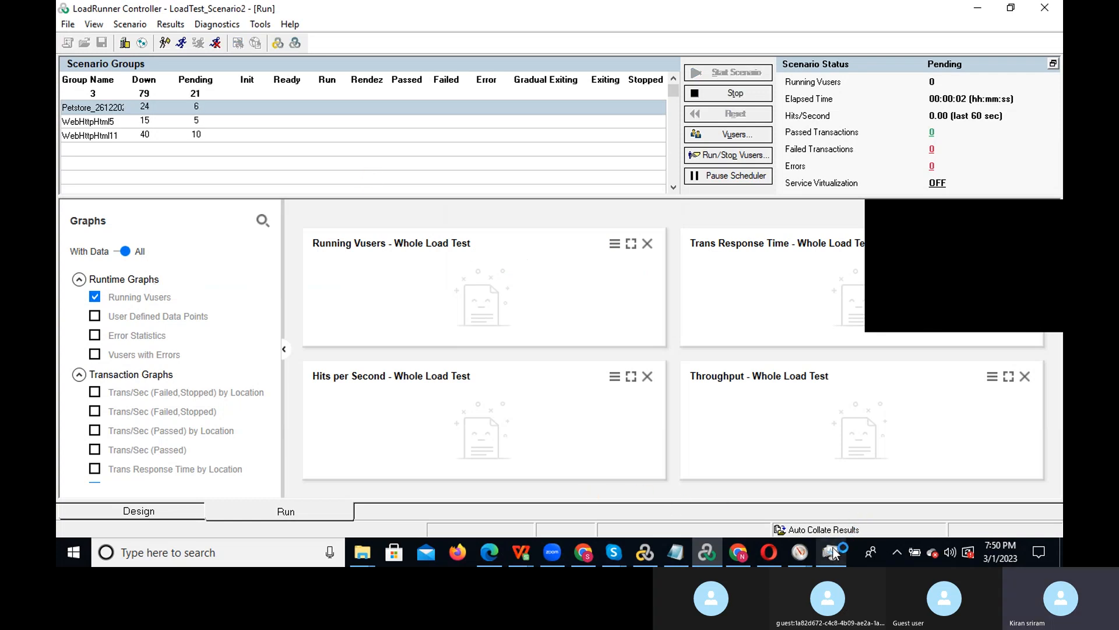
# - Switch to Performance Monitor and check the start time and day in the LoadTest01032023 data collector set's schedule
pyautogui.moveTo(830, 553)
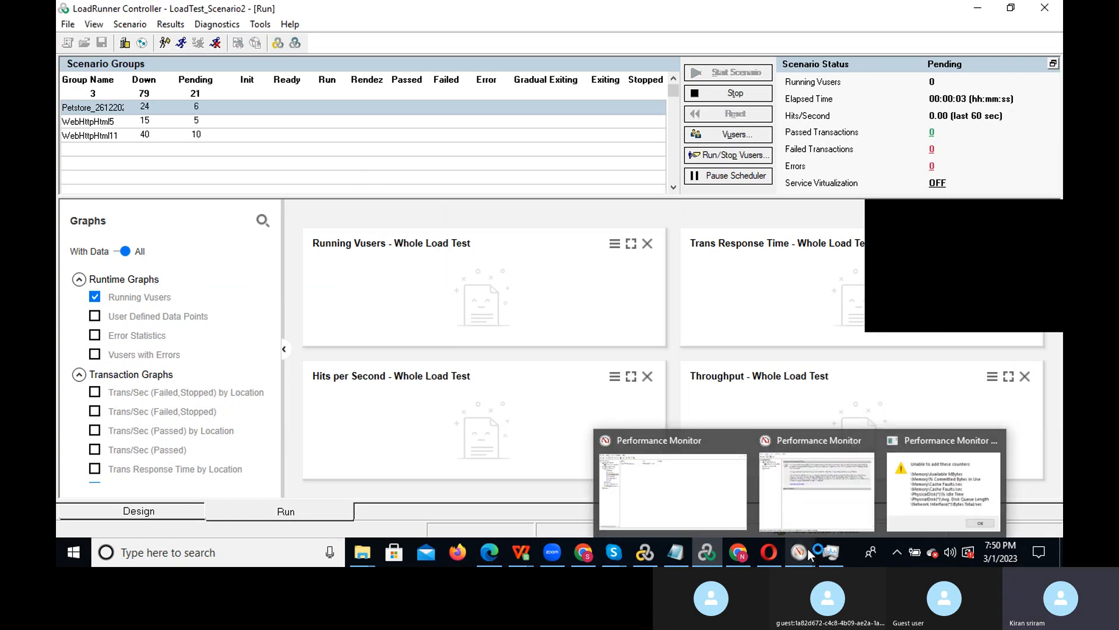
pyautogui.click(711, 485)
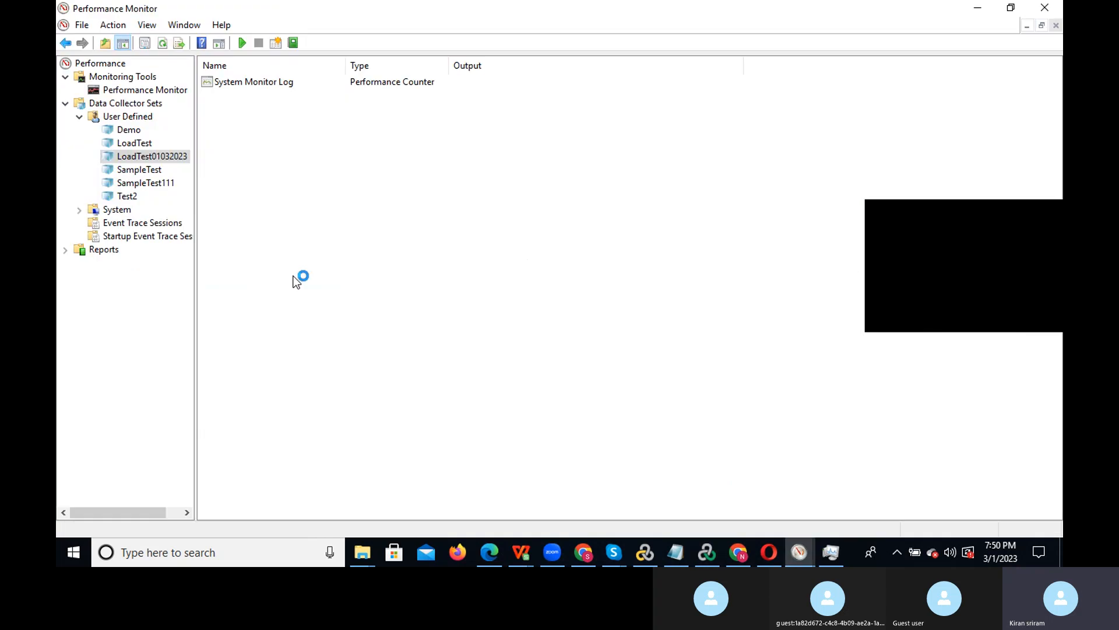
pyautogui.rightClick(154, 159)
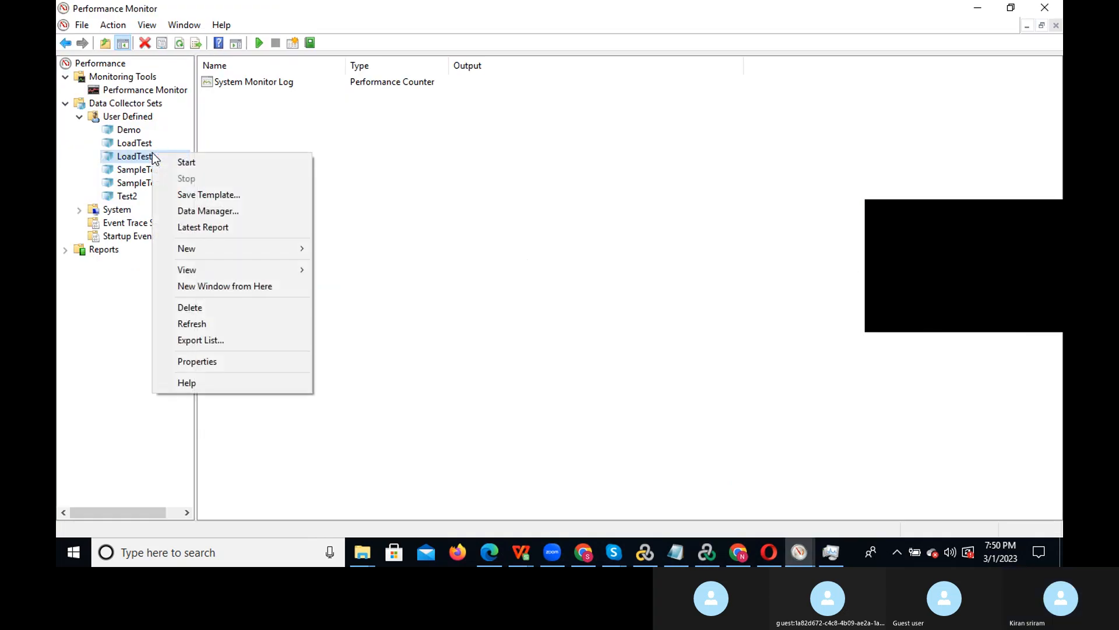
pyautogui.rightClick(138, 152)
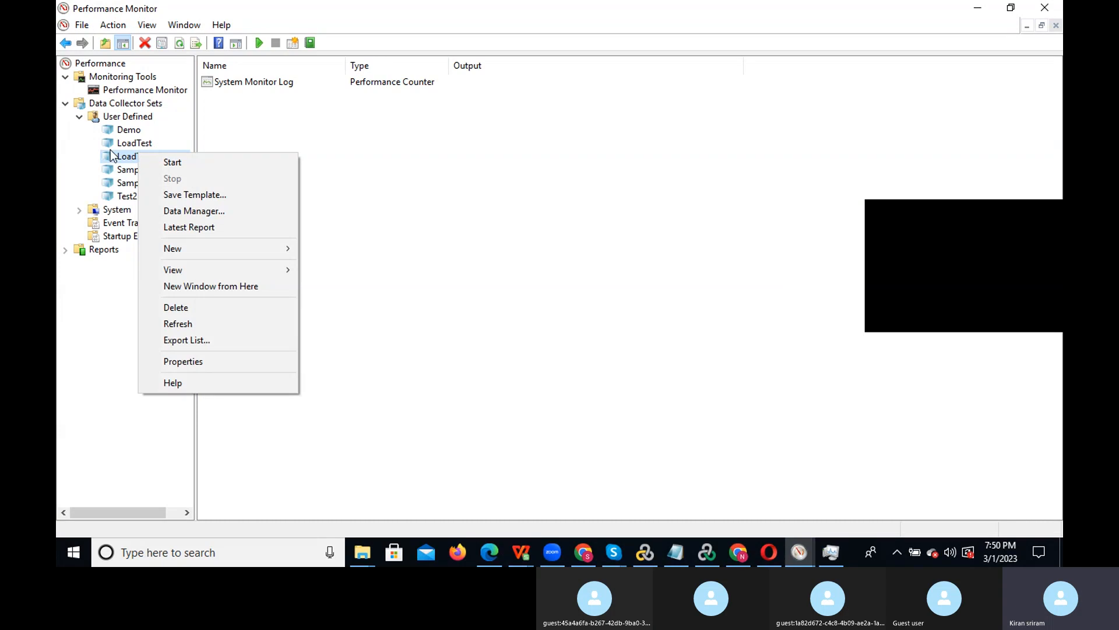
pyautogui.click(212, 362)
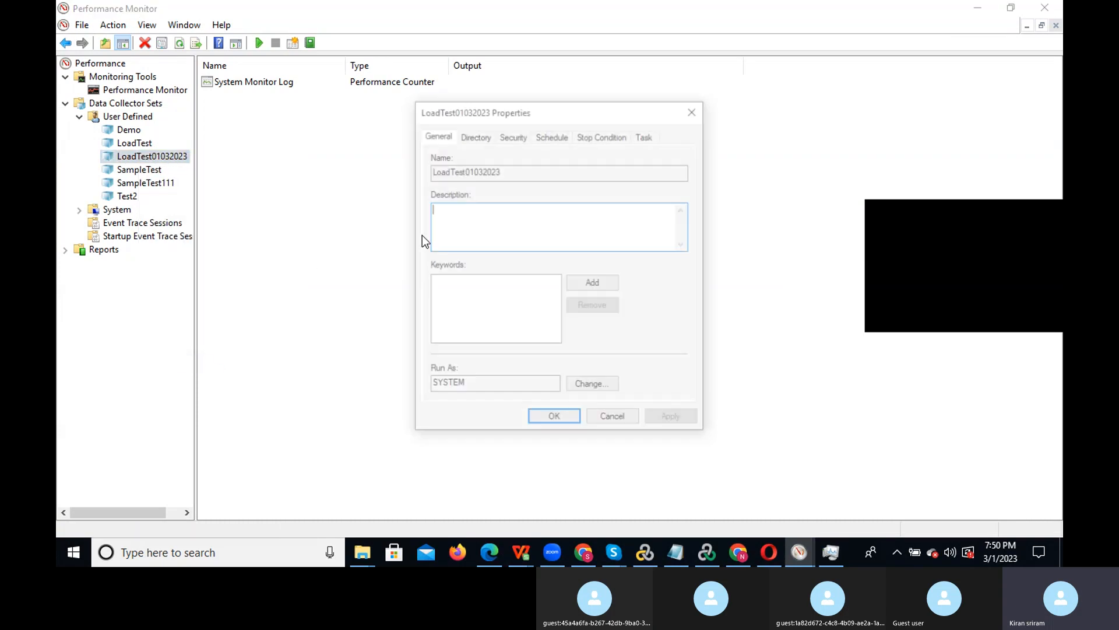
pyautogui.click(553, 136)
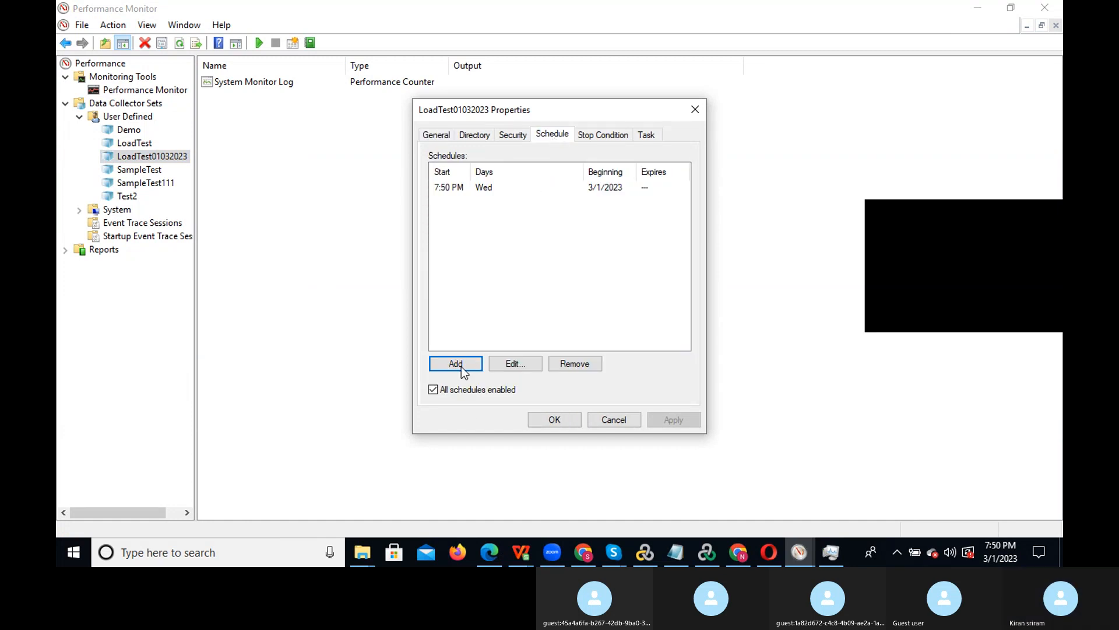
pyautogui.click(519, 368)
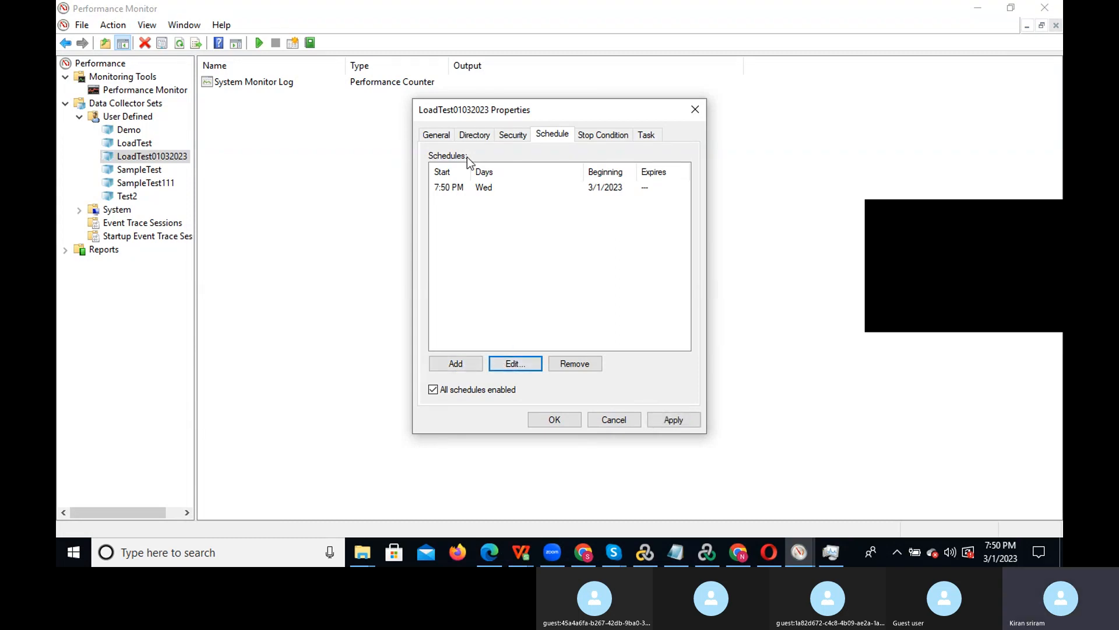
pyautogui.click(485, 192)
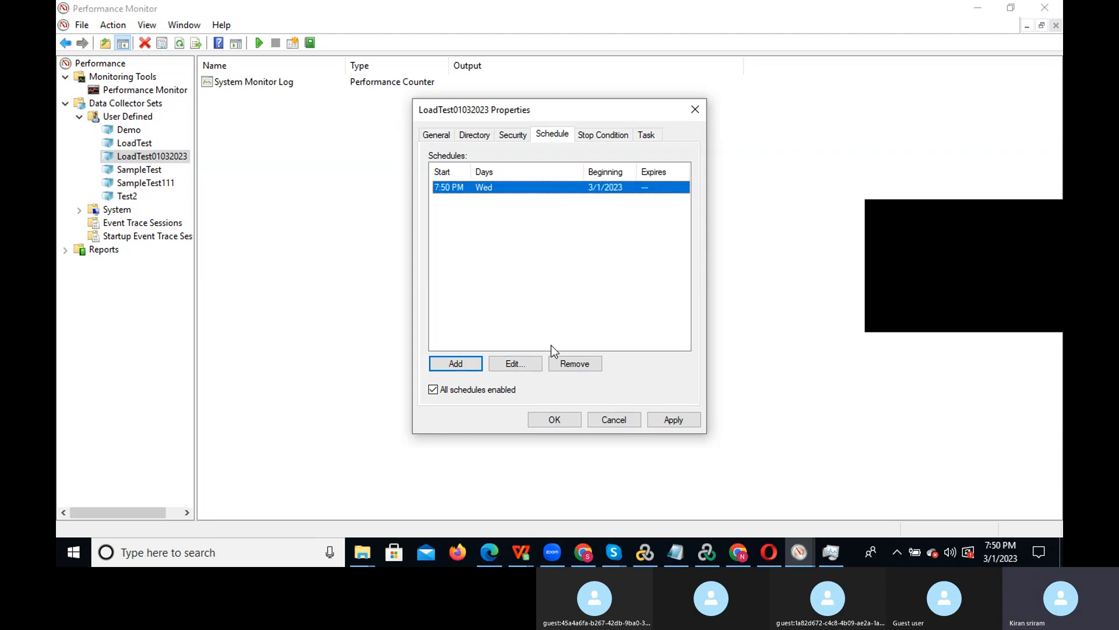
pyautogui.click(520, 364)
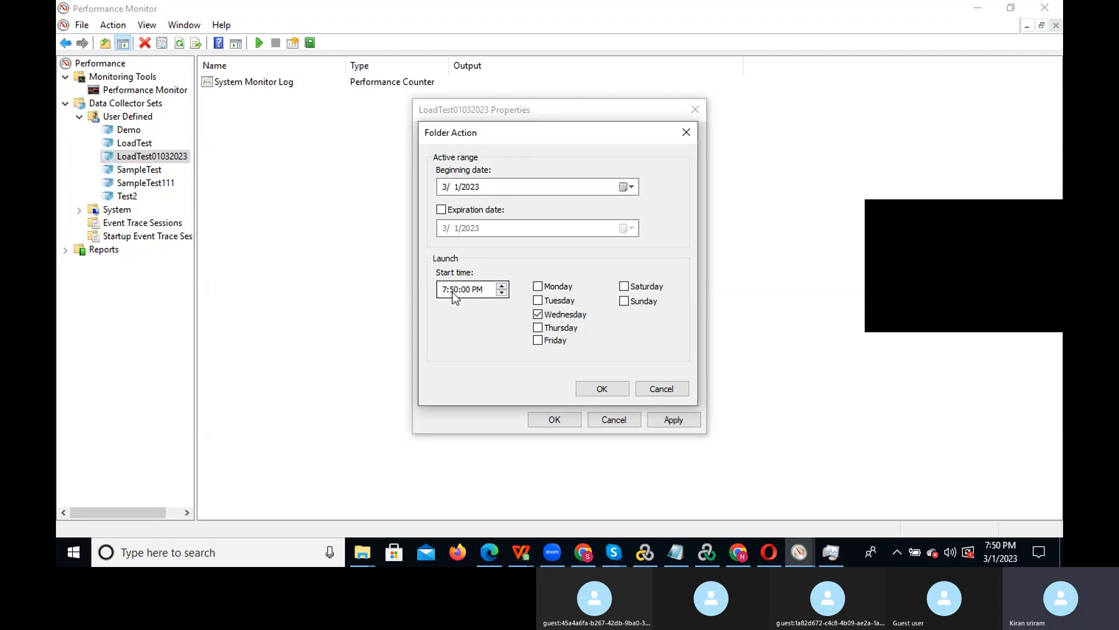
pyautogui.click(604, 389)
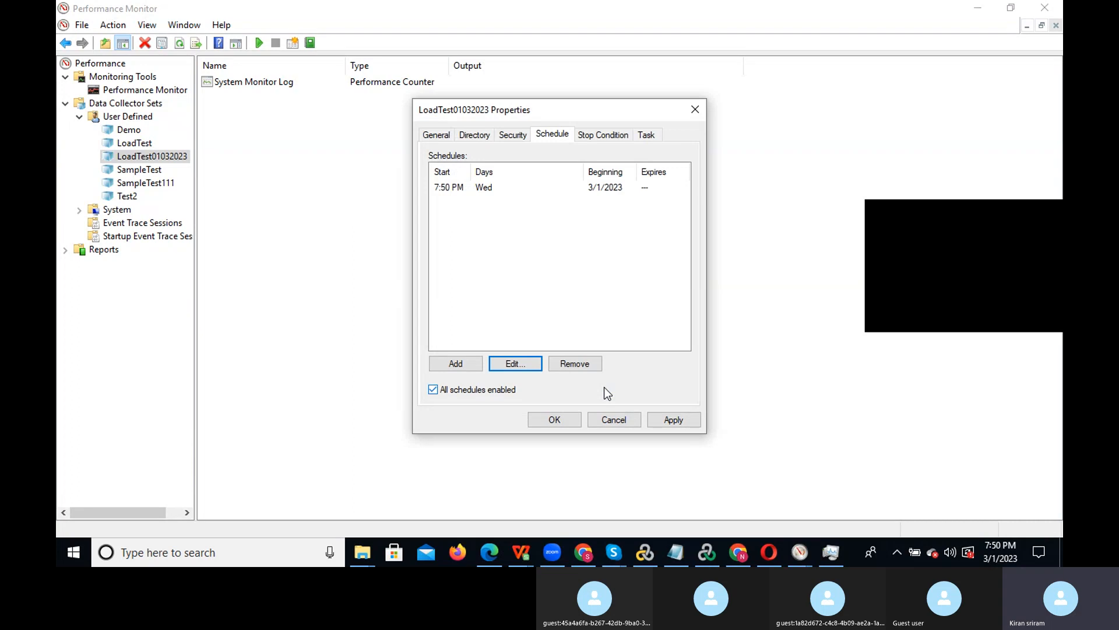
pyautogui.click(558, 419)
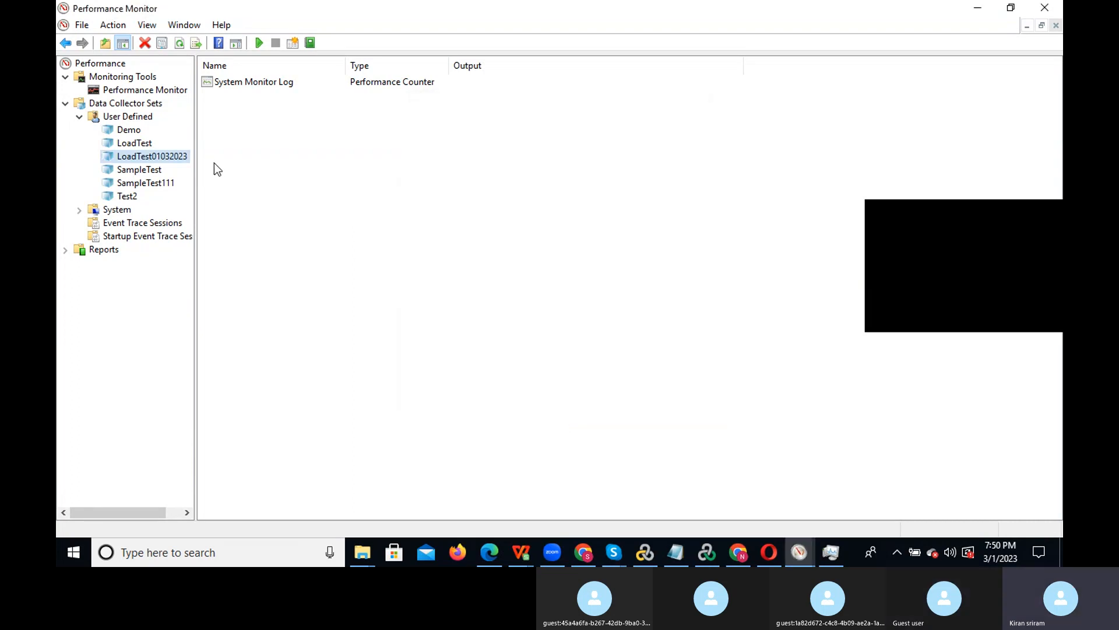
# - Start the LoadTest01032023 data collector set manually and check its System Monitor Log output path
pyautogui.rightClick(161, 155)
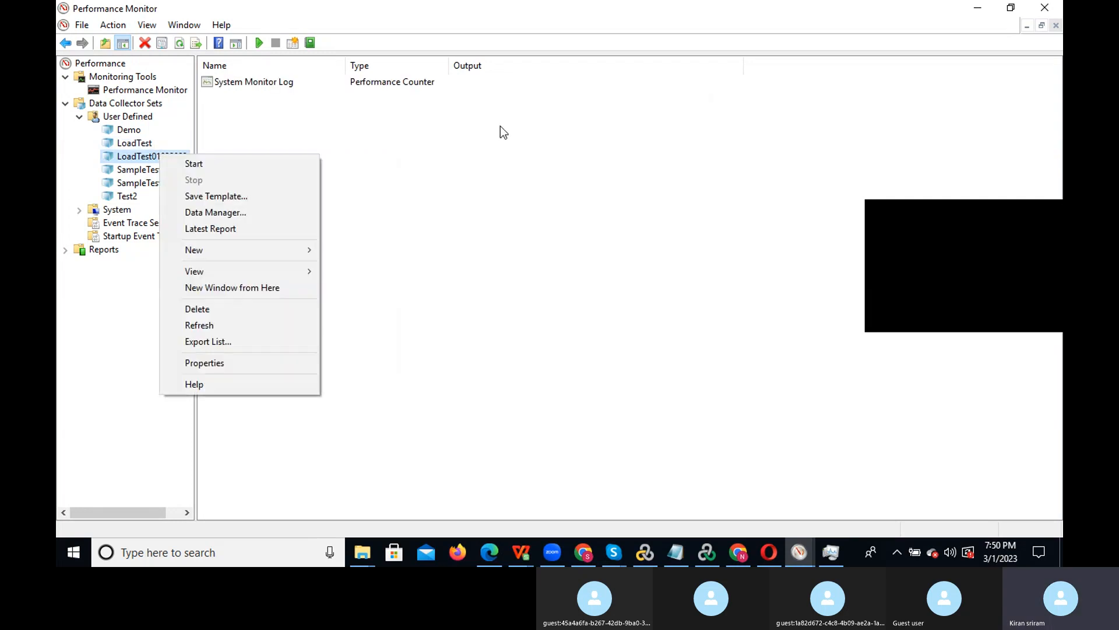
pyautogui.click(458, 142)
pyautogui.rightClick(161, 156)
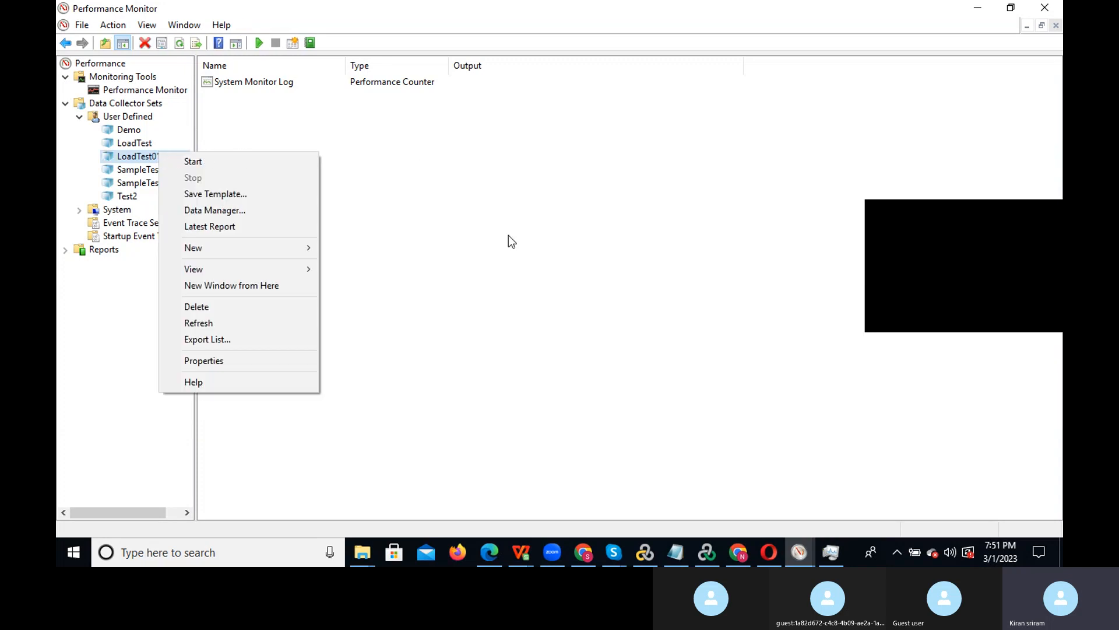
pyautogui.click(208, 159)
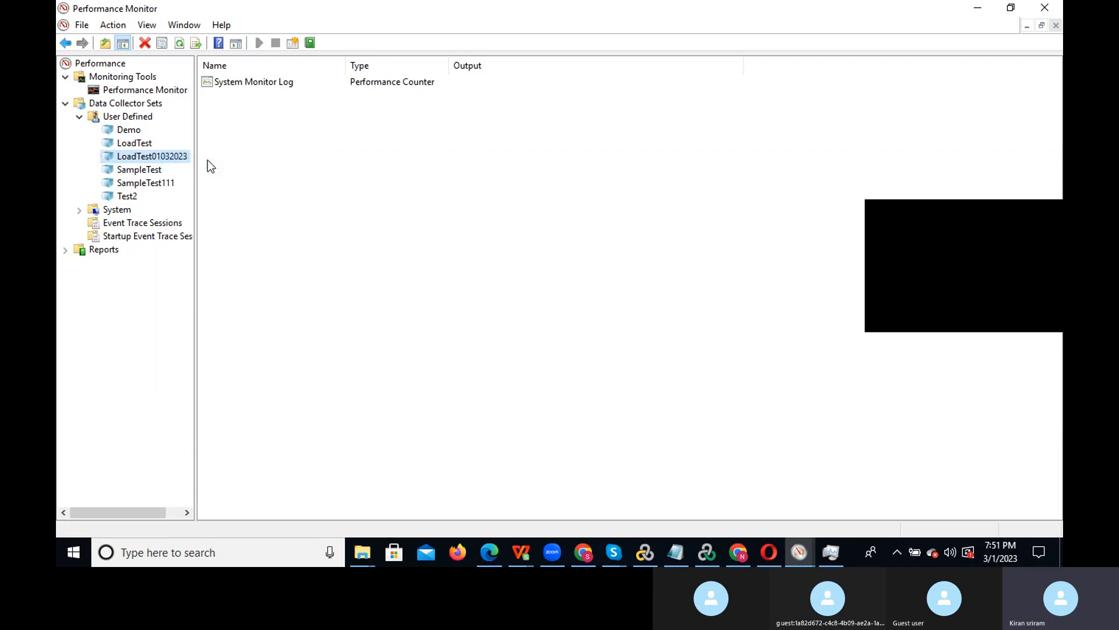
pyautogui.rightClick(179, 156)
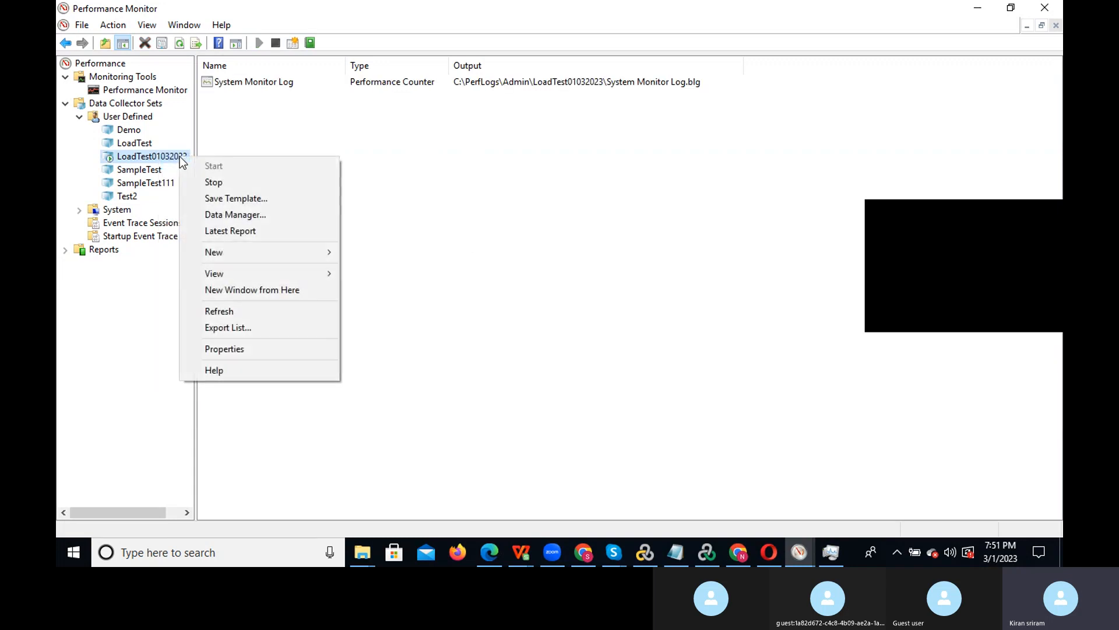
pyautogui.click(507, 164)
pyautogui.click(488, 87)
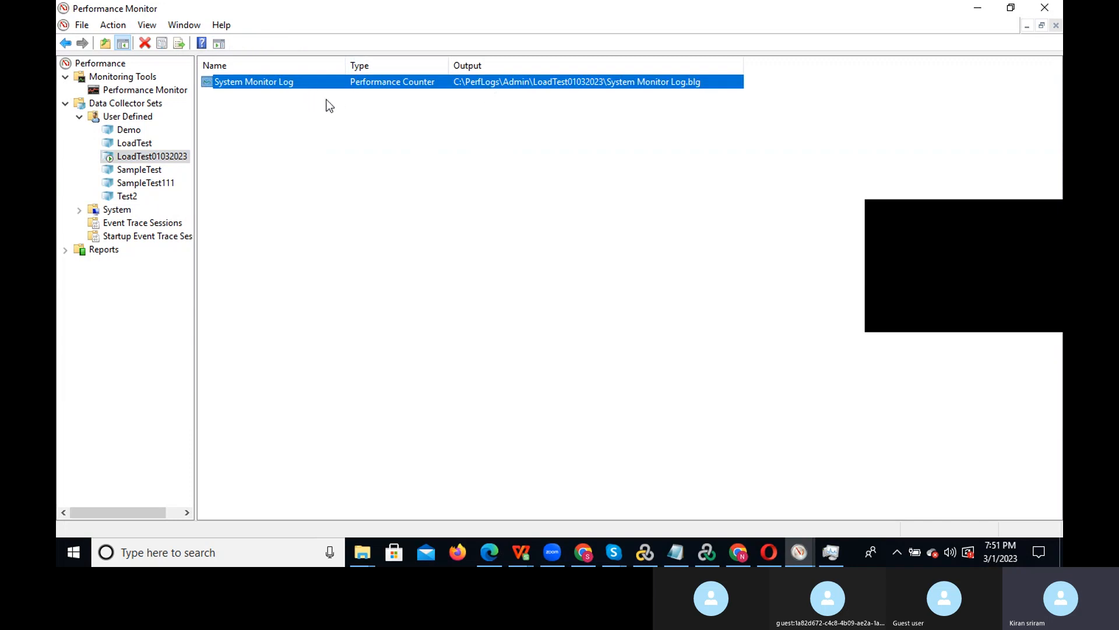
# - View the live performance graph, widen the navigation tree and open LoadTest01032023's System Monitor Log.blg among the user-defined reports
pyautogui.click(155, 90)
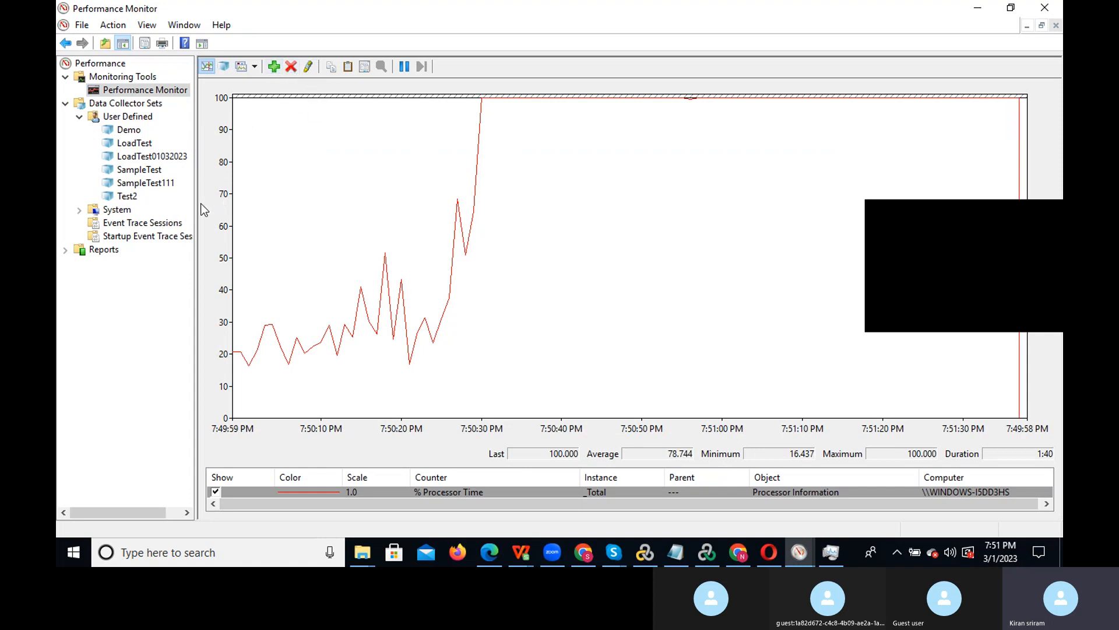
pyautogui.moveTo(194, 204); pyautogui.dragTo(320, 199)
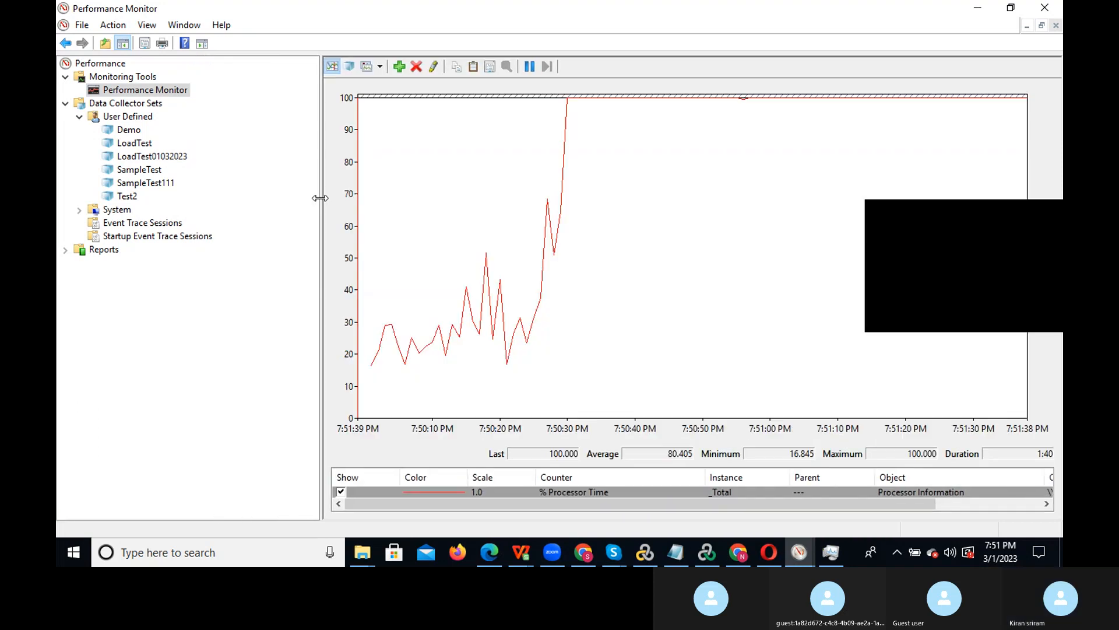
pyautogui.click(64, 254)
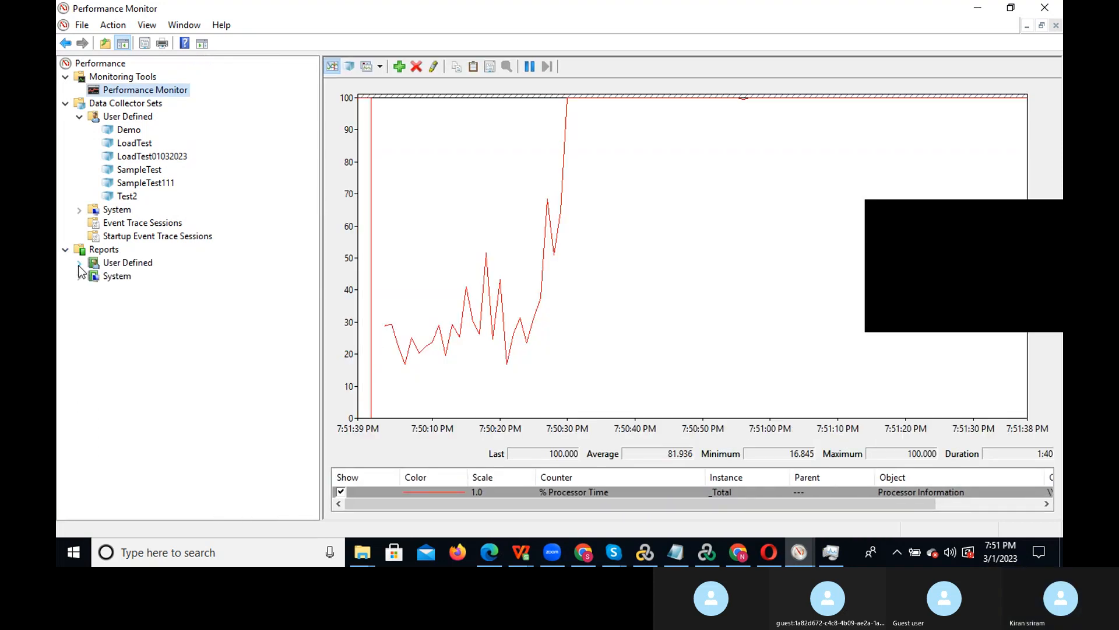
pyautogui.click(80, 263)
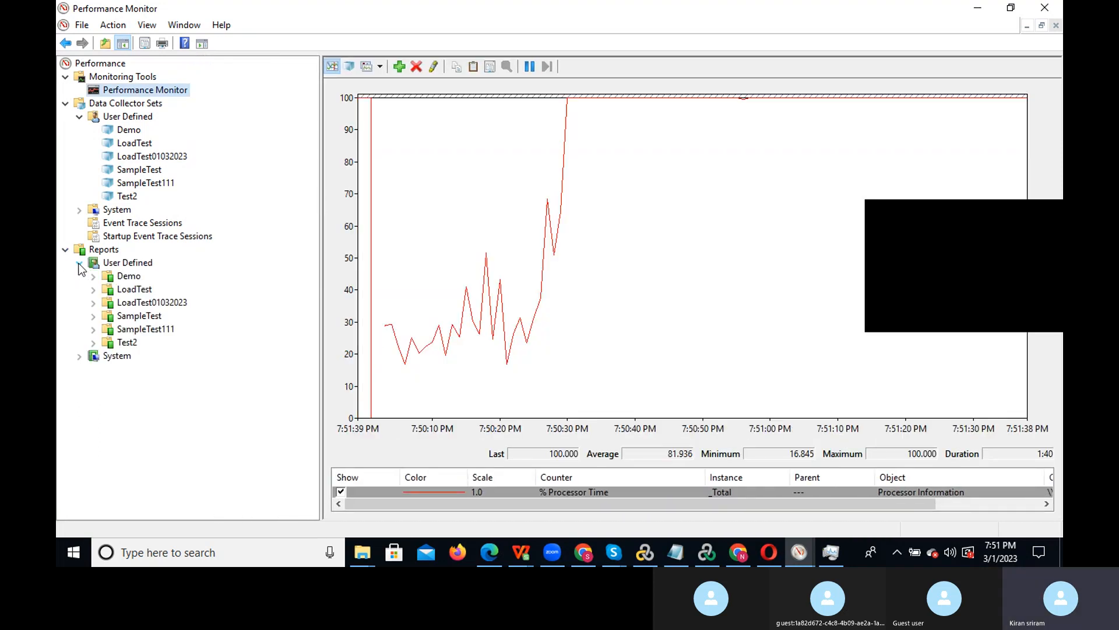
pyautogui.click(93, 302)
pyautogui.click(154, 318)
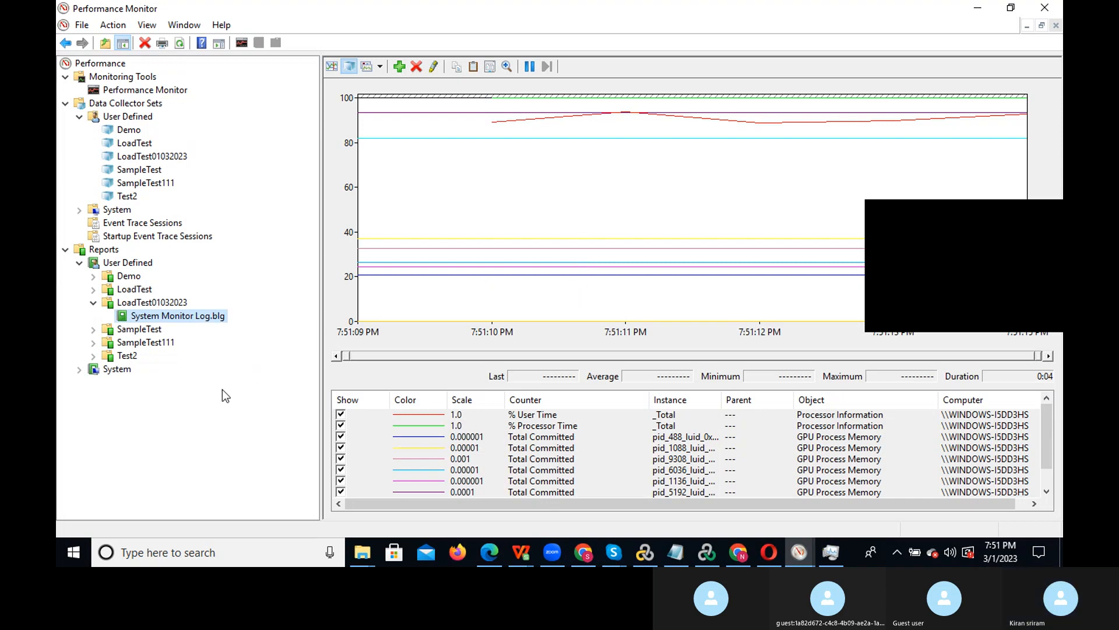
pyautogui.click(184, 307)
pyautogui.click(174, 318)
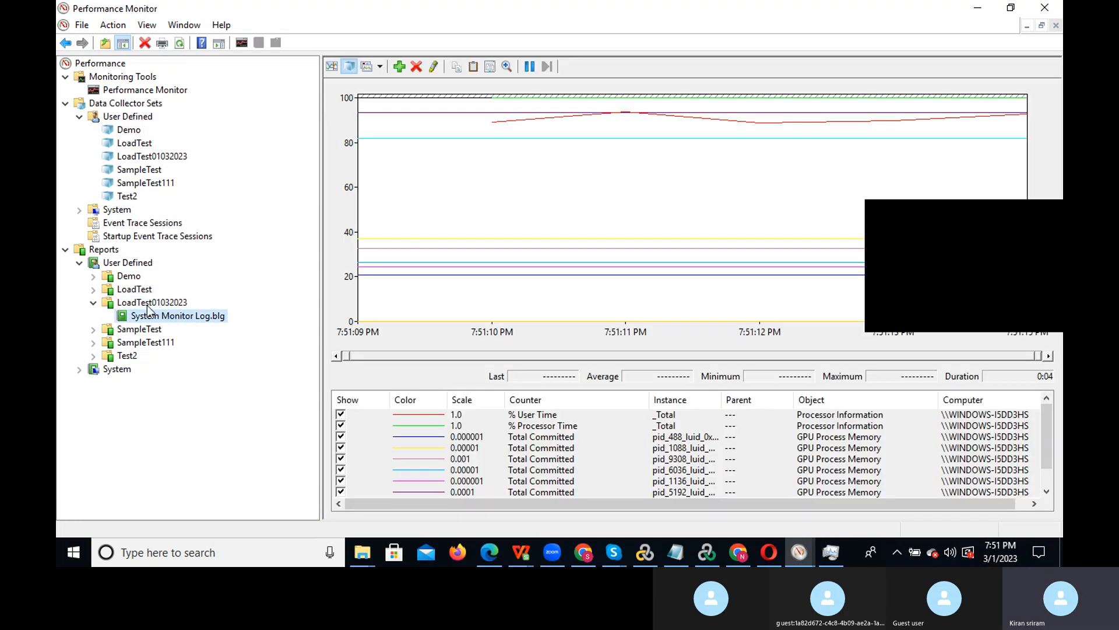
# - Look through the system report folders and list the reports stored for LoadTest01032023
pyautogui.click(79, 369)
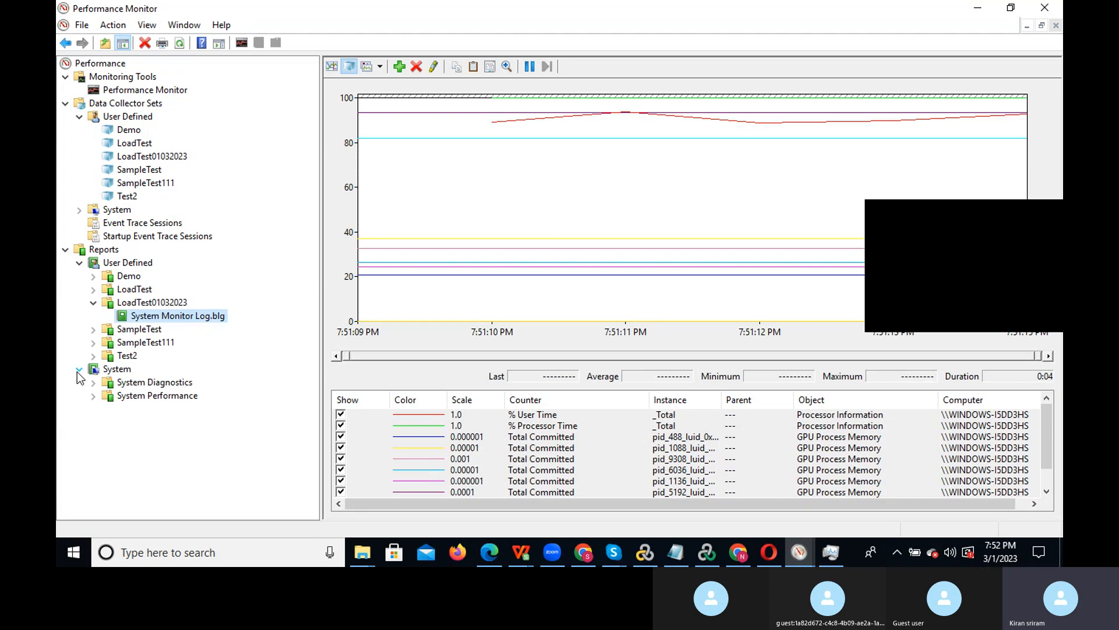
pyautogui.click(78, 370)
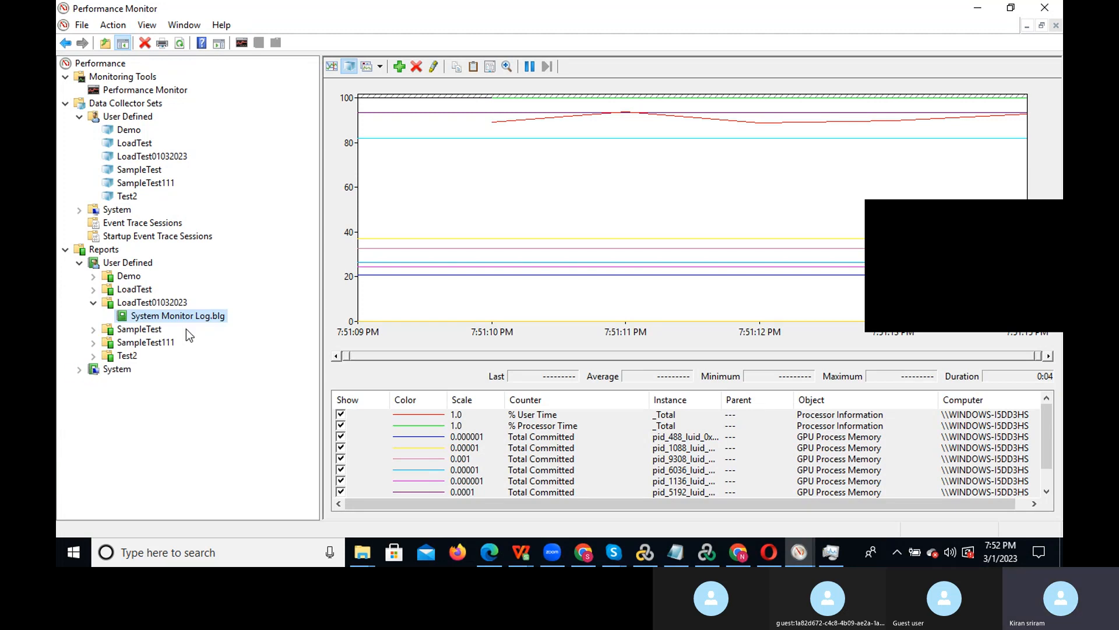
pyautogui.click(167, 308)
pyautogui.click(168, 301)
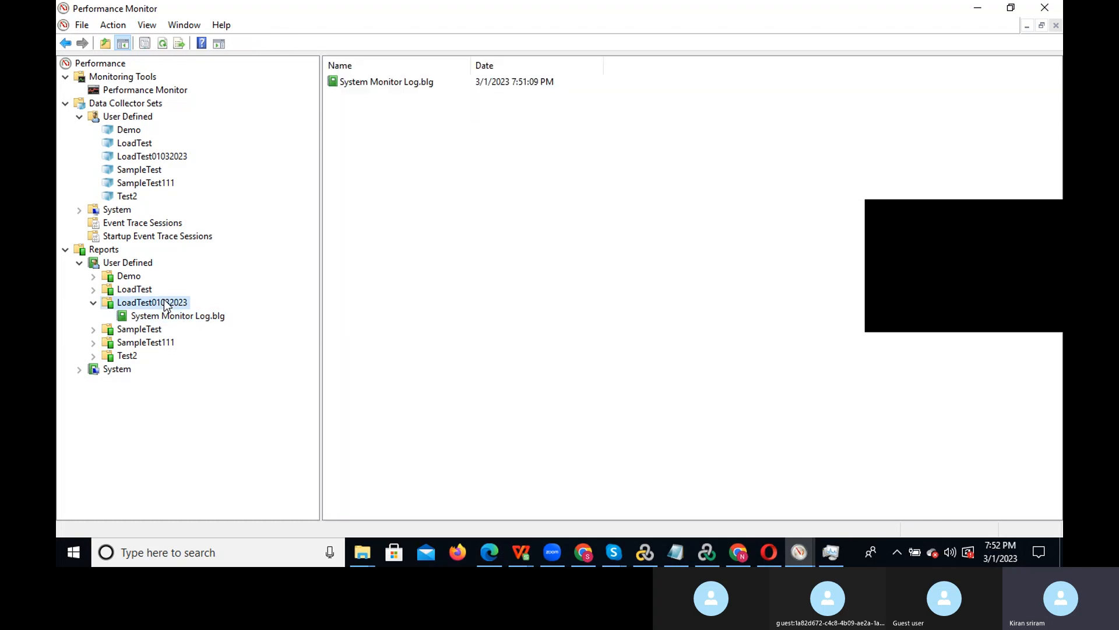
pyautogui.click(386, 87)
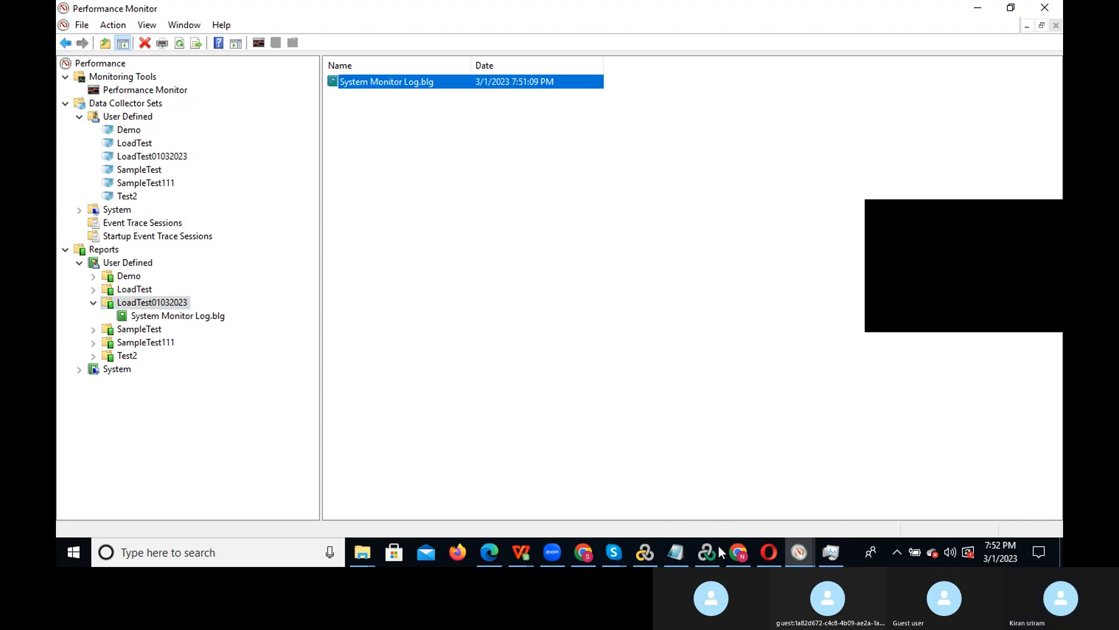
# - Switch to LoadRunner Controller, dismiss the license notice and check the petstore_26122022 group's schedule against the running scenario
pyautogui.moveTo(707, 551)
pyautogui.click(702, 435)
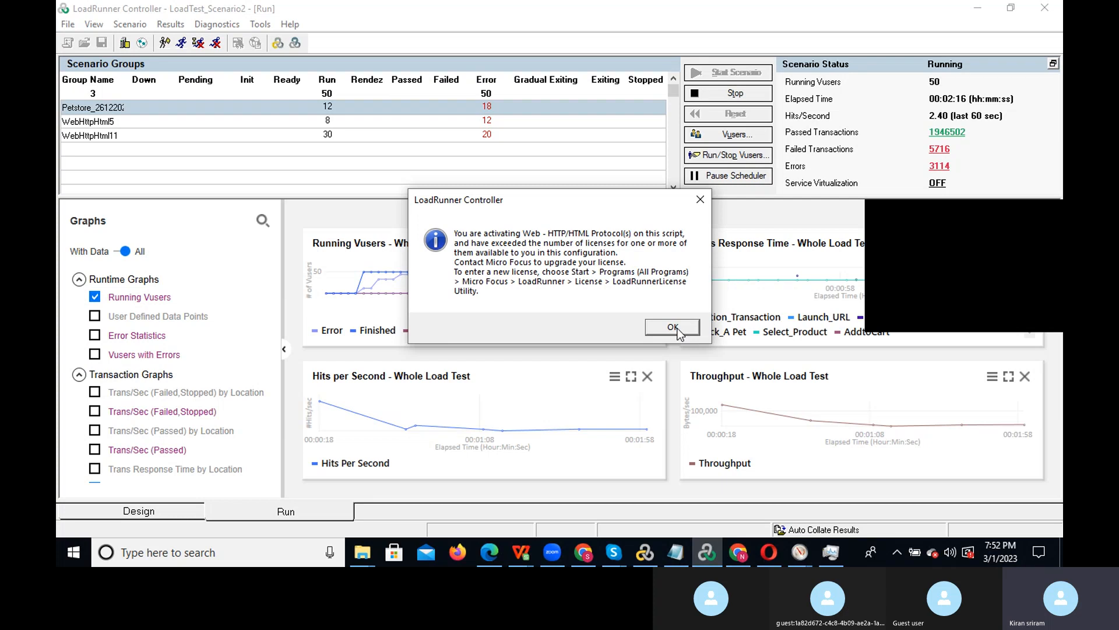
pyautogui.click(673, 327)
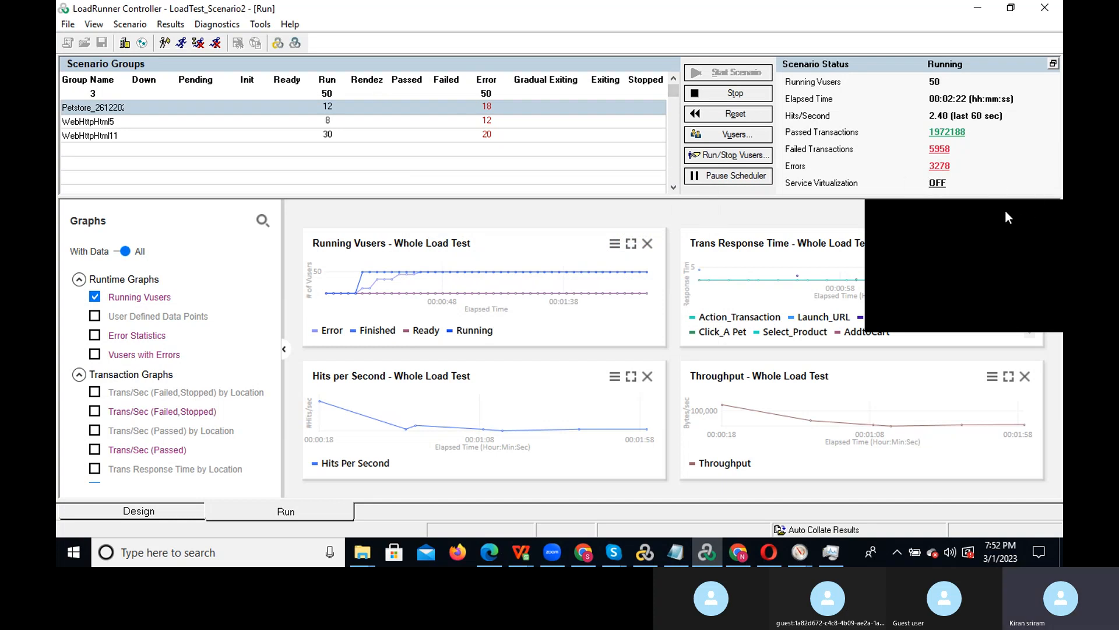
pyautogui.moveTo(1003, 216); pyautogui.dragTo(1005, 280)
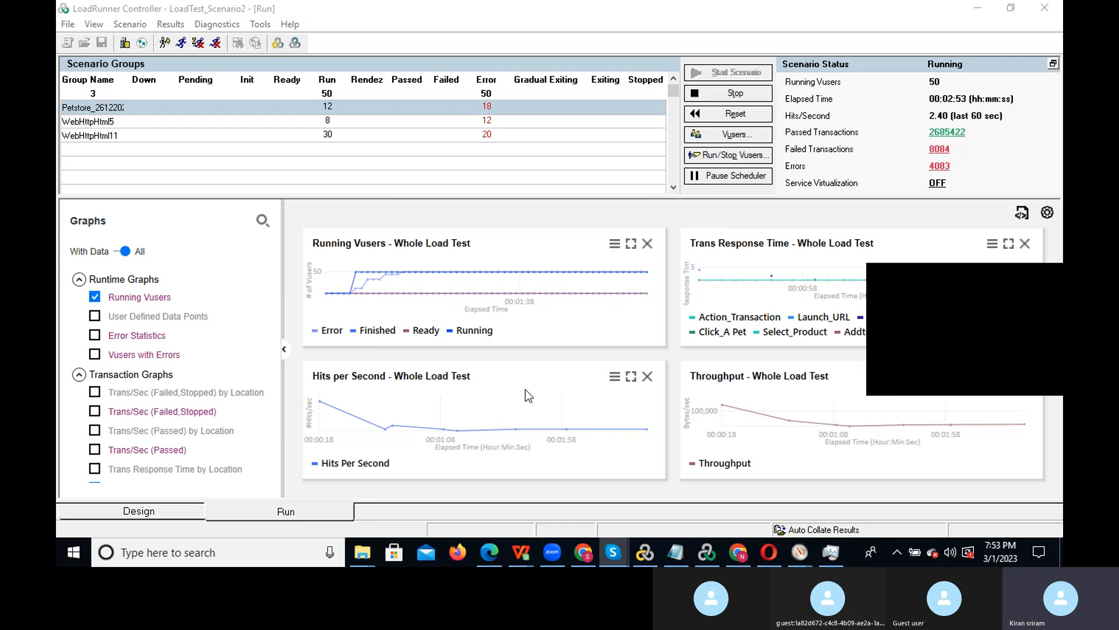
pyautogui.click(127, 513)
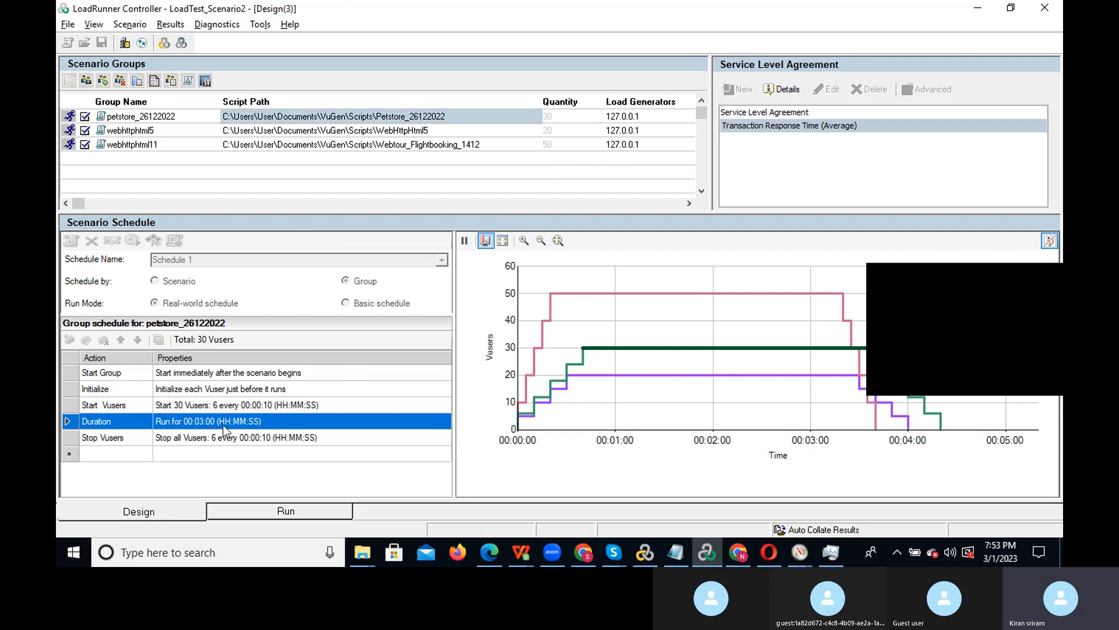
pyautogui.click(264, 512)
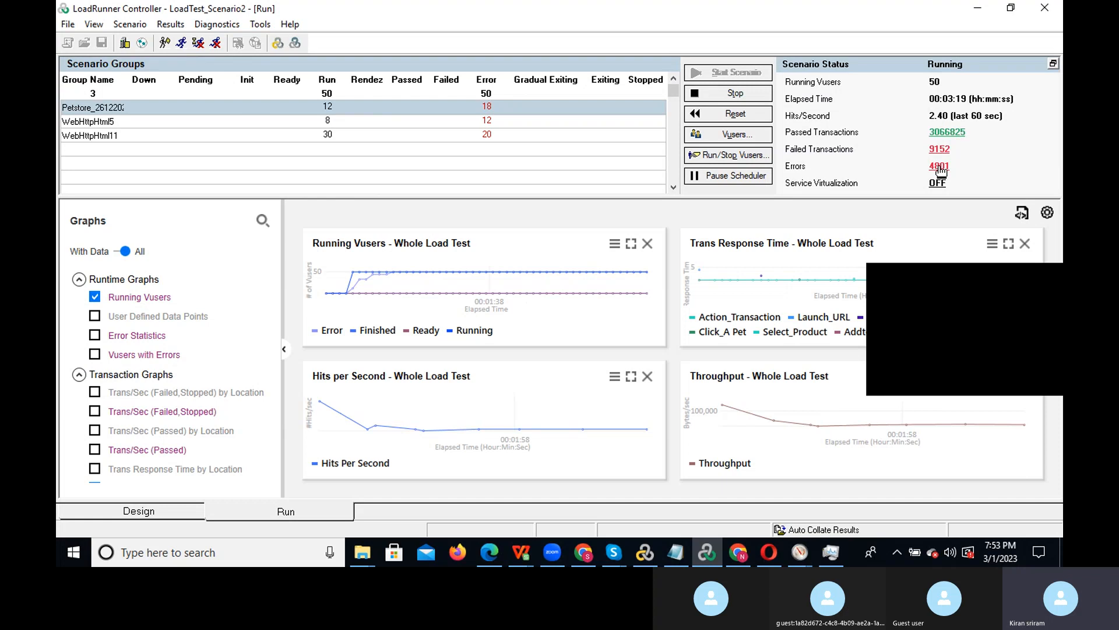
# - Examine the running scenario's error messages, widening the Sample Message Text column to read them
pyautogui.click(939, 166)
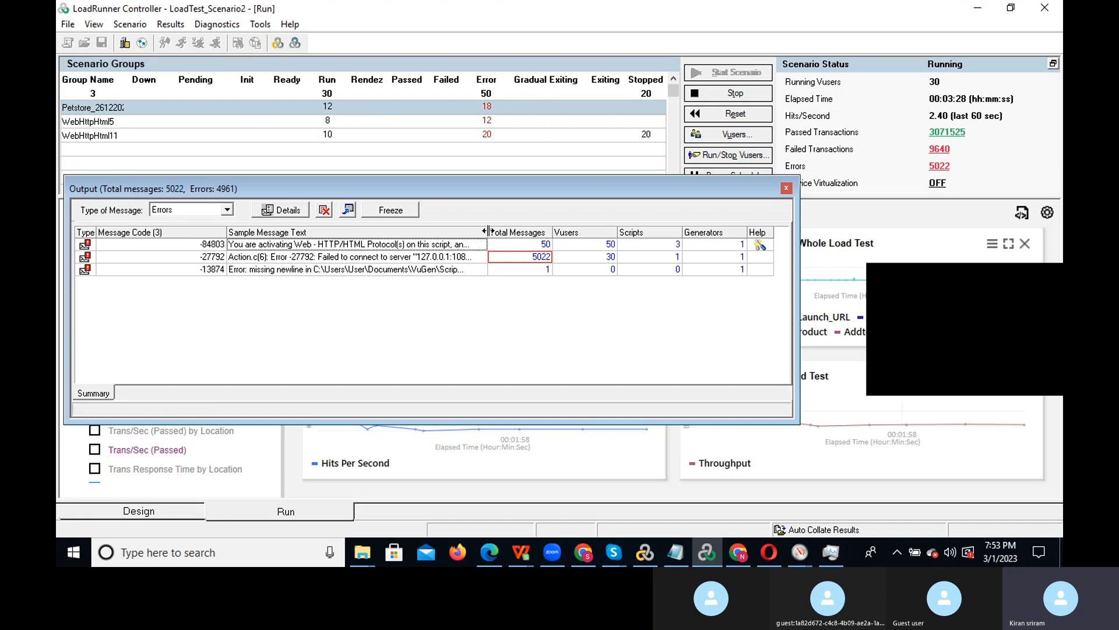
pyautogui.moveTo(488, 232); pyautogui.dragTo(531, 233)
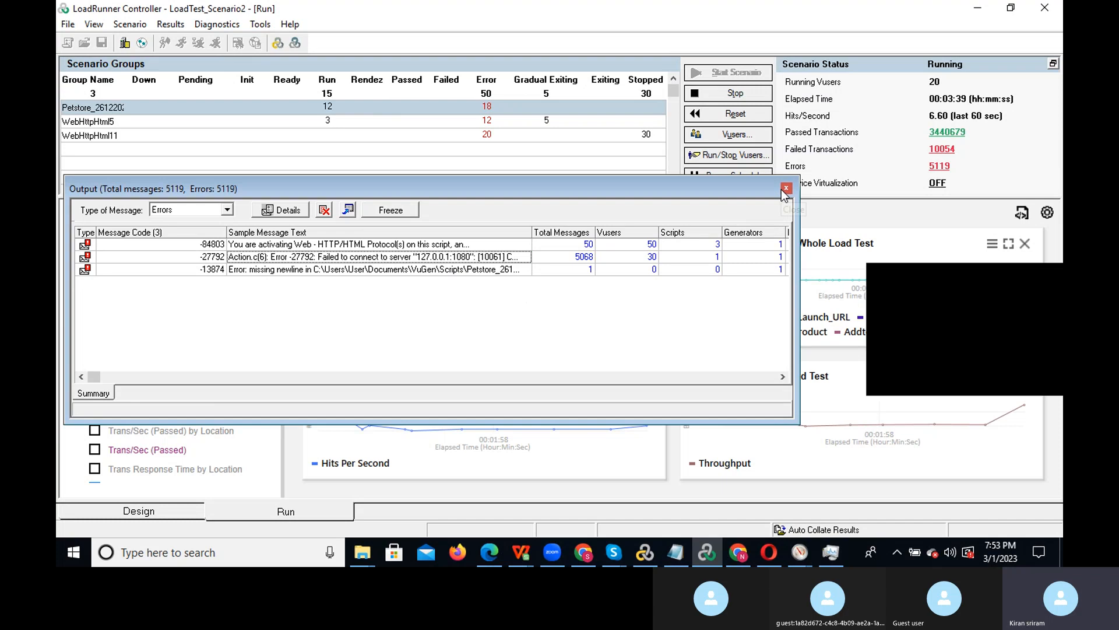
# - Start the WebTours Apache server with the StartServer shortcut on the desktop
pyautogui.click(1060, 564)
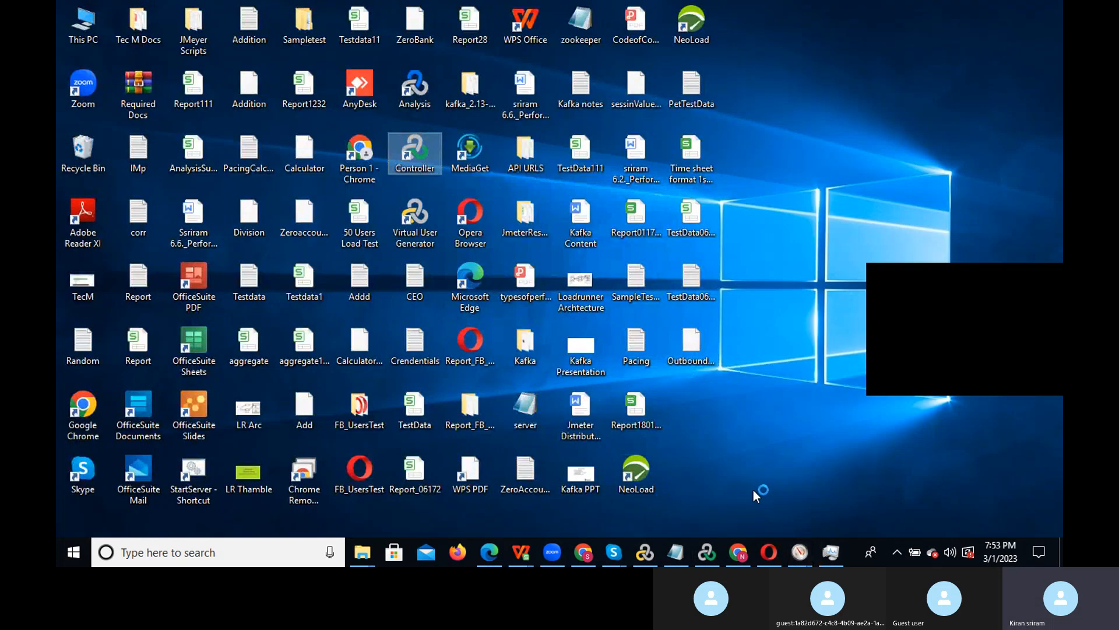
pyautogui.doubleClick(197, 474)
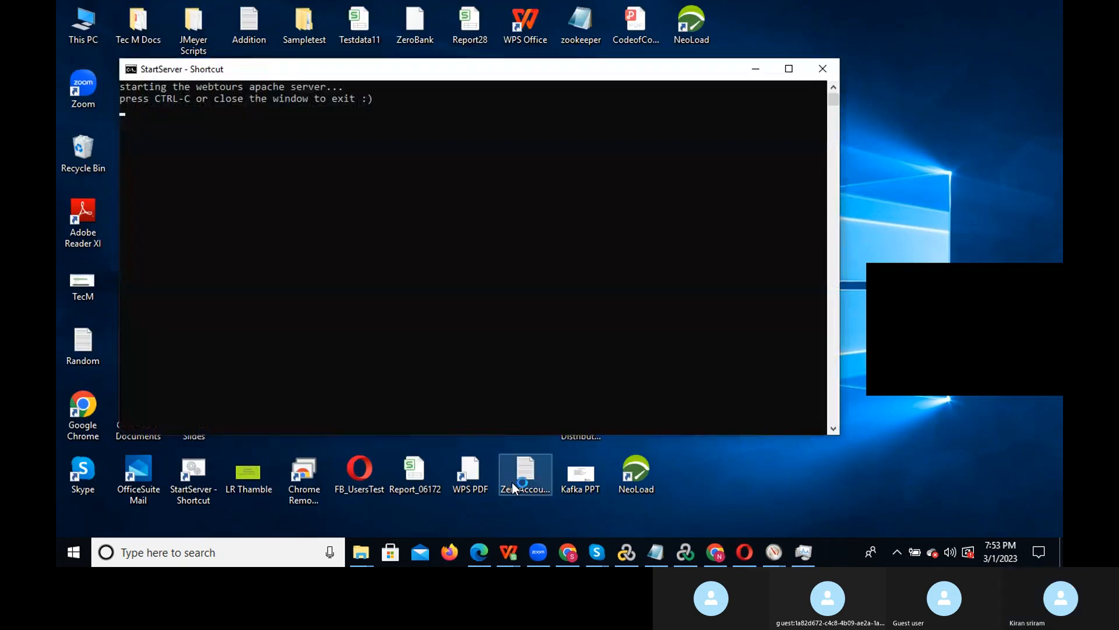
# - Minimize the server console, switch to LoadRunner Controller and examine the scenario's error messages in the Output window before closing it
pyautogui.click(756, 69)
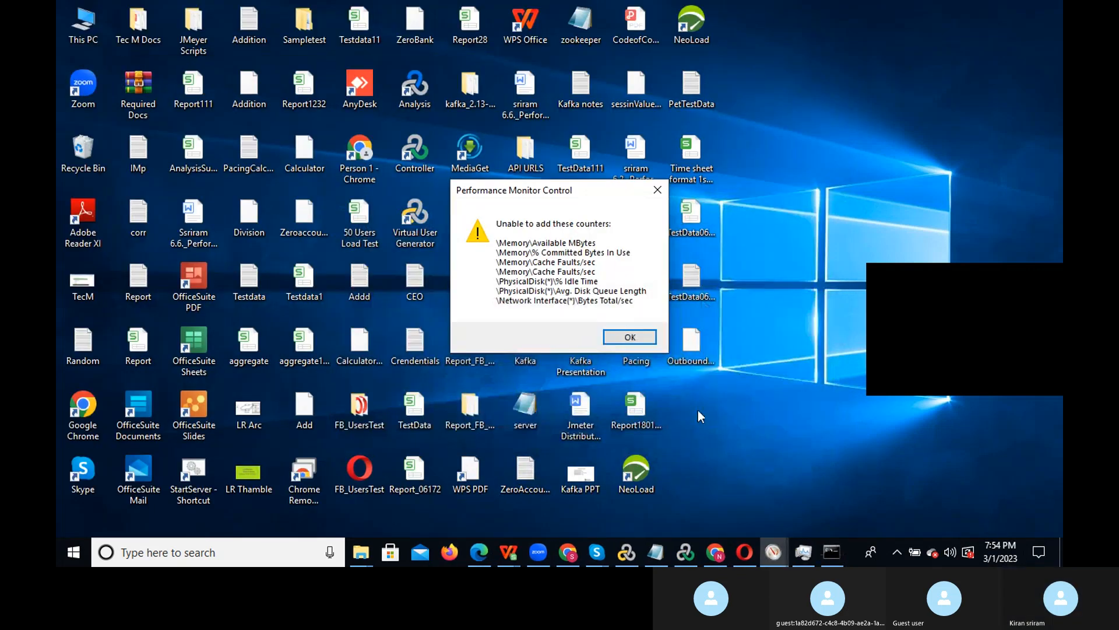
pyautogui.click(685, 552)
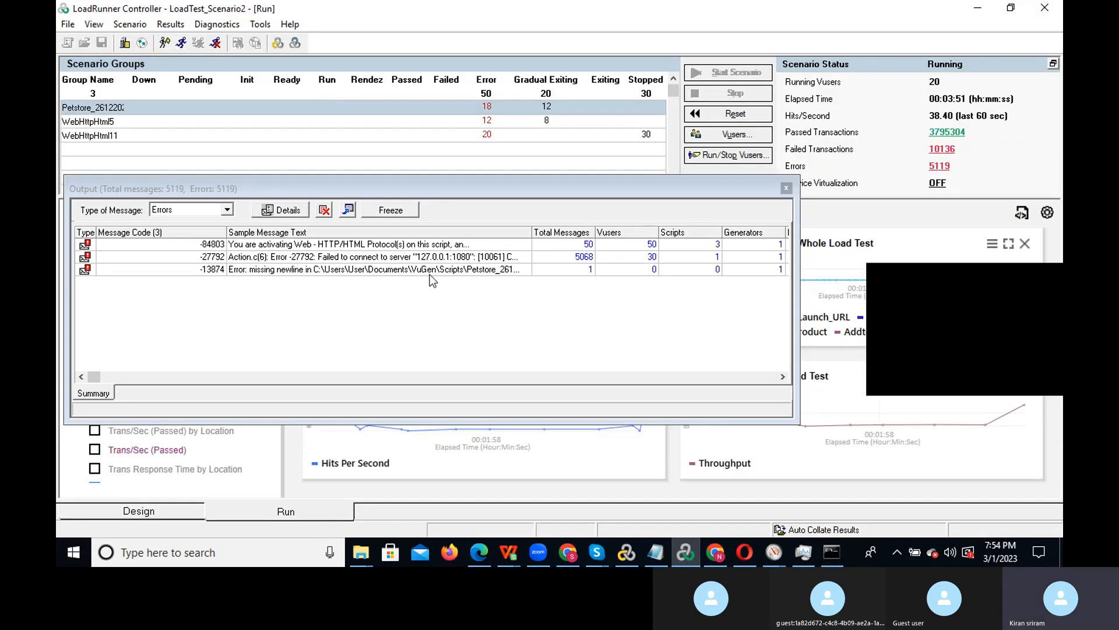
pyautogui.click(430, 275)
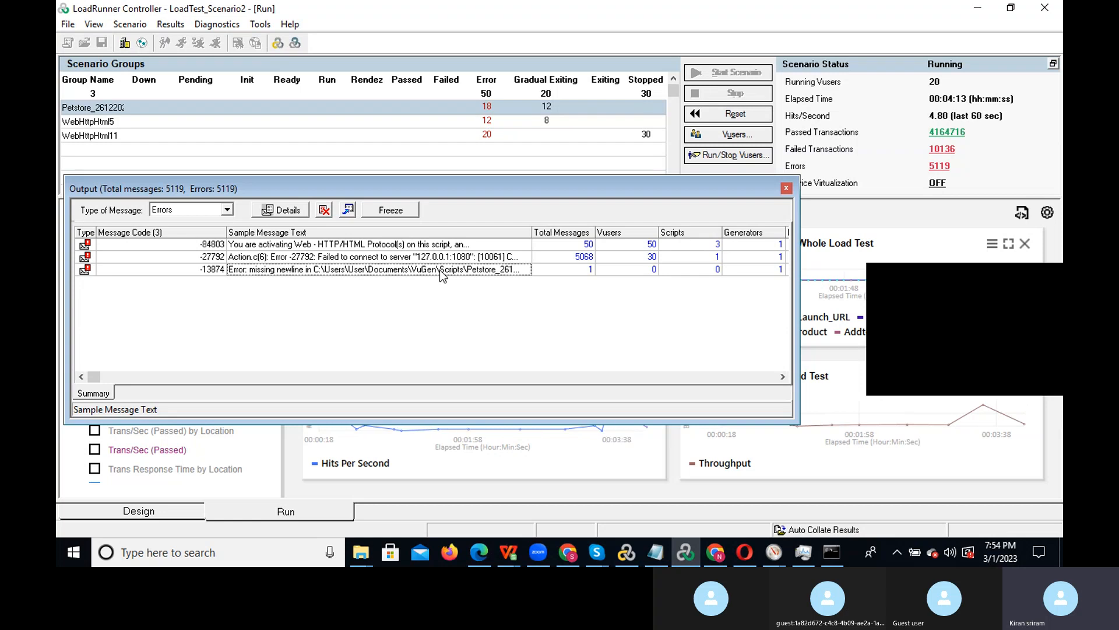
pyautogui.click(344, 246)
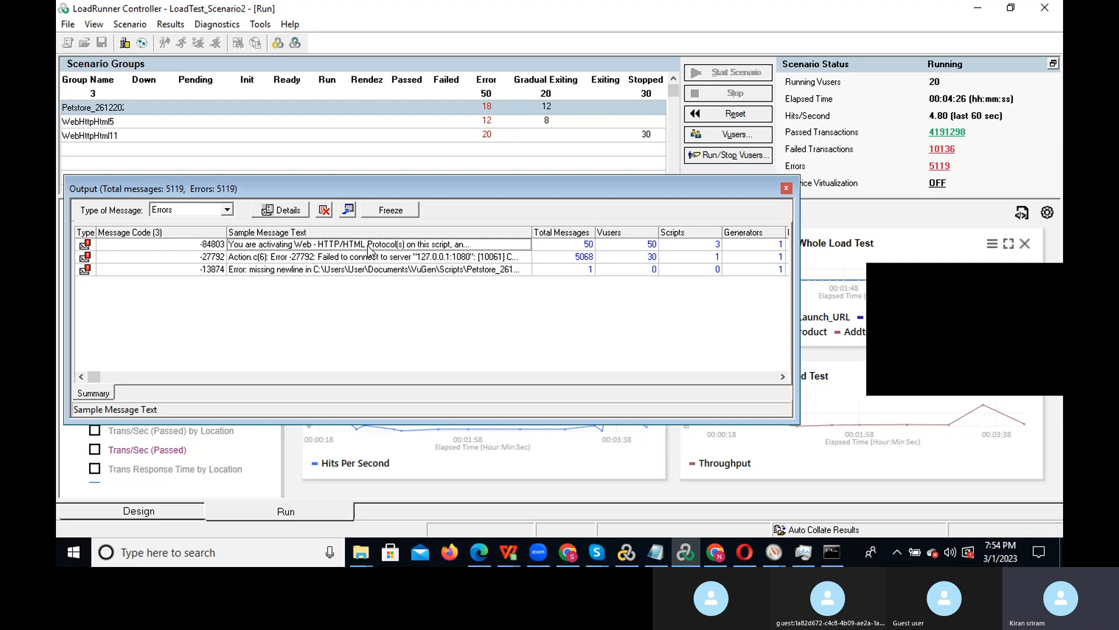
pyautogui.click(357, 257)
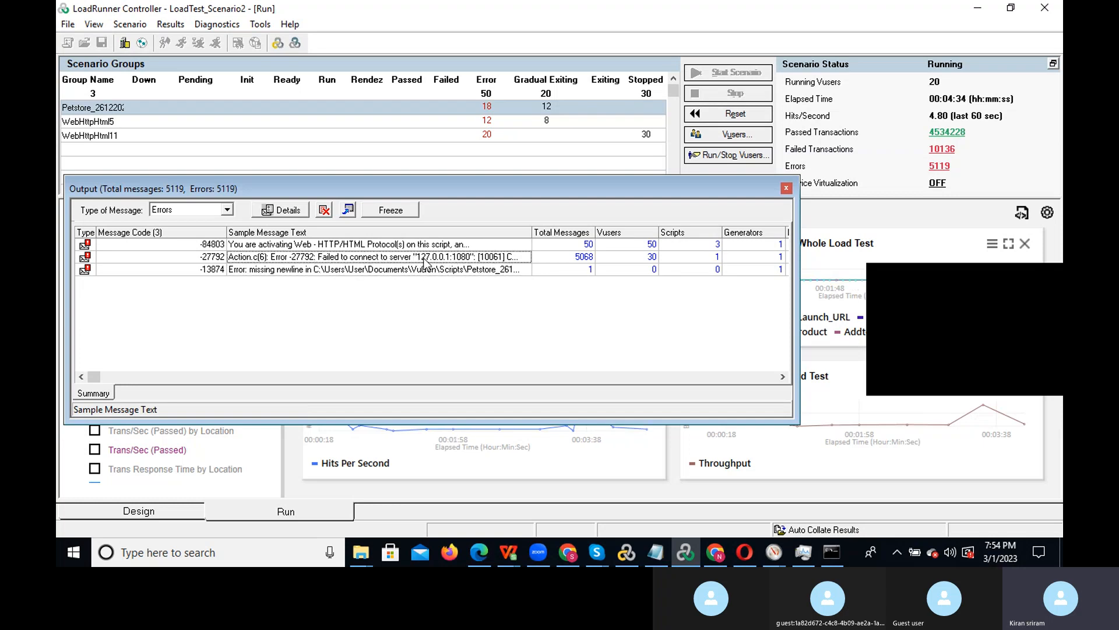
pyautogui.click(786, 188)
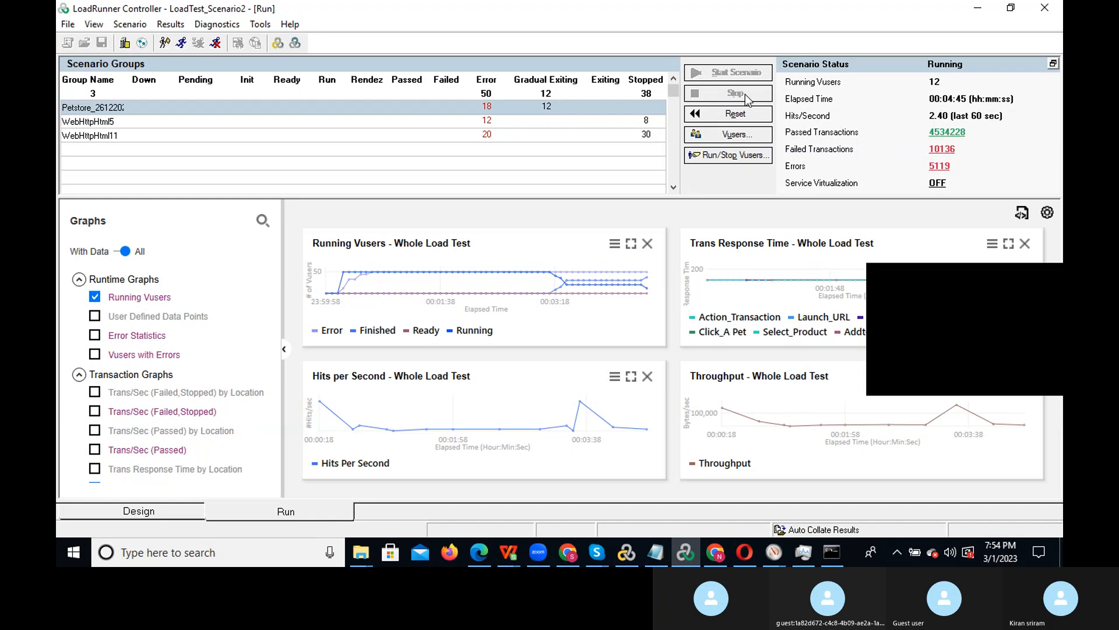
# - Reset the scenario and set the petstore_26122022 group's schedule to start 10 Vusers
pyautogui.click(737, 114)
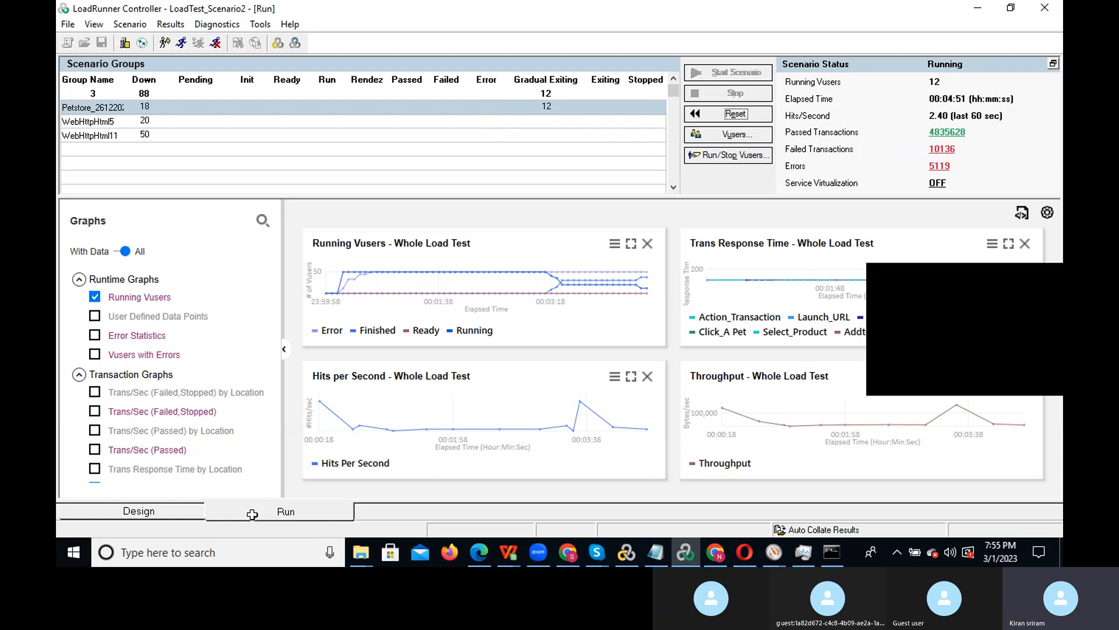
pyautogui.click(154, 510)
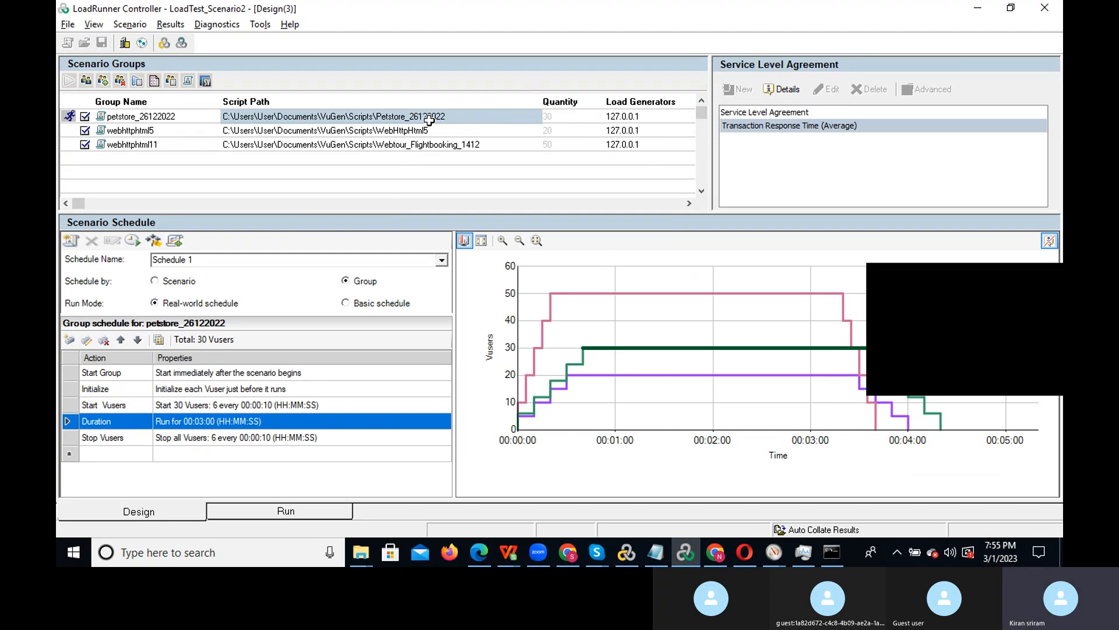
pyautogui.doubleClick(232, 409)
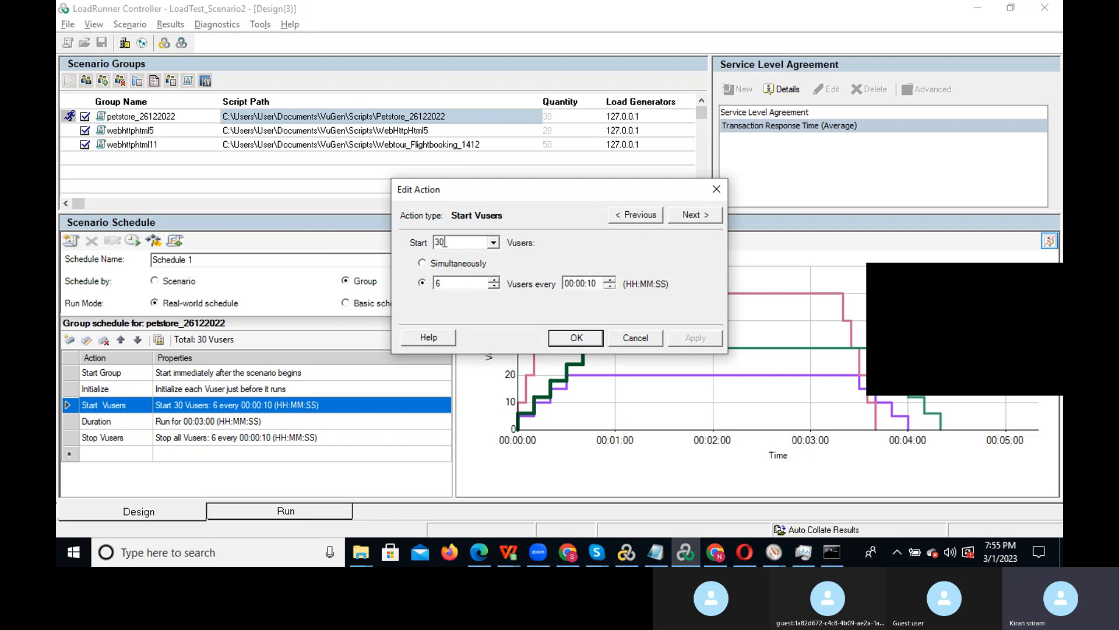
pyautogui.write('10')
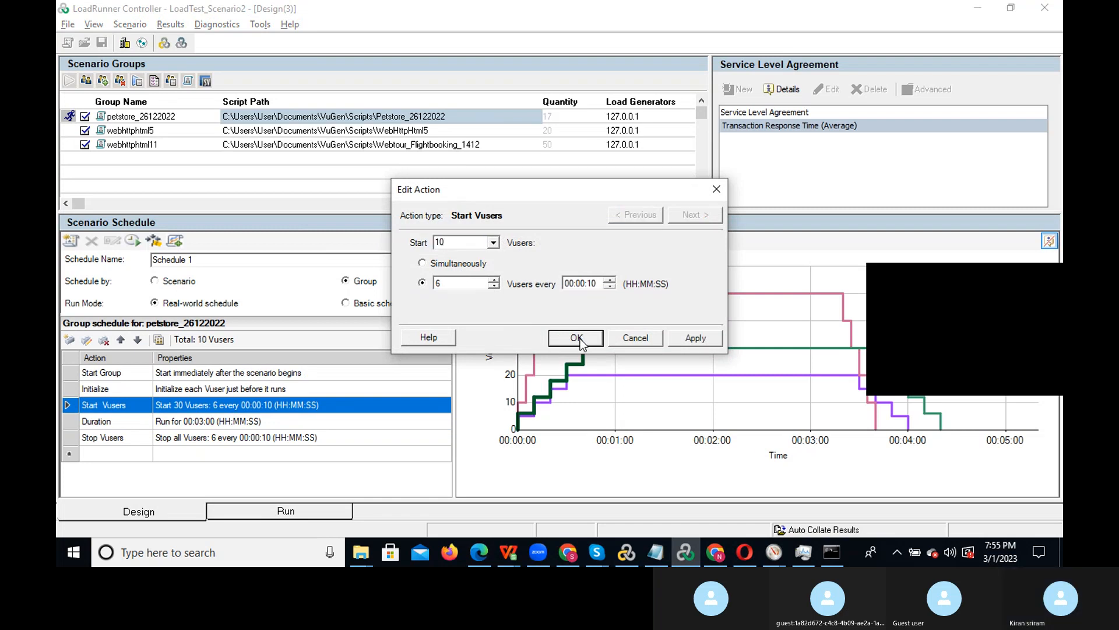
pyautogui.click(576, 338)
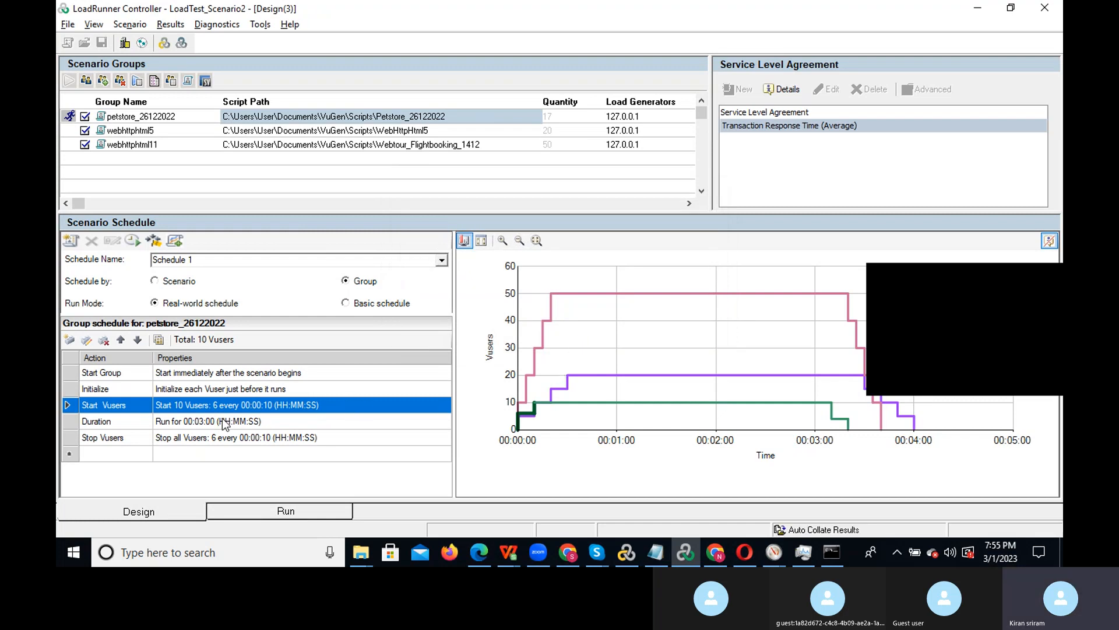
# - Check the webhttphtml5 group's schedule and the petstore_26122022 group's information
pyautogui.click(394, 130)
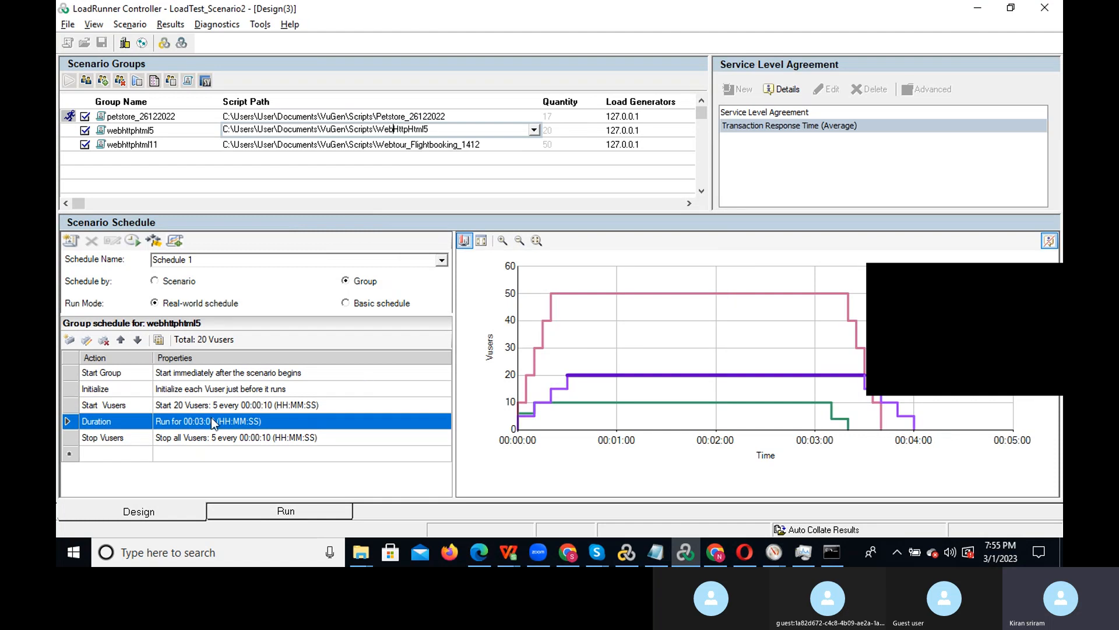
pyautogui.click(231, 442)
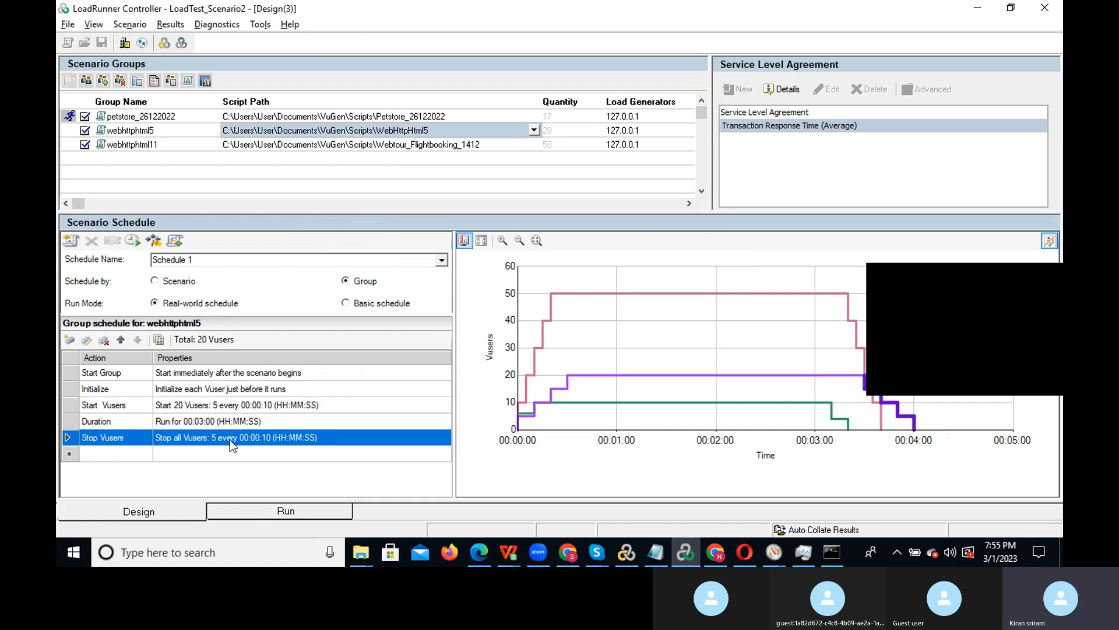
pyautogui.click(564, 115)
pyautogui.doubleClick(564, 116)
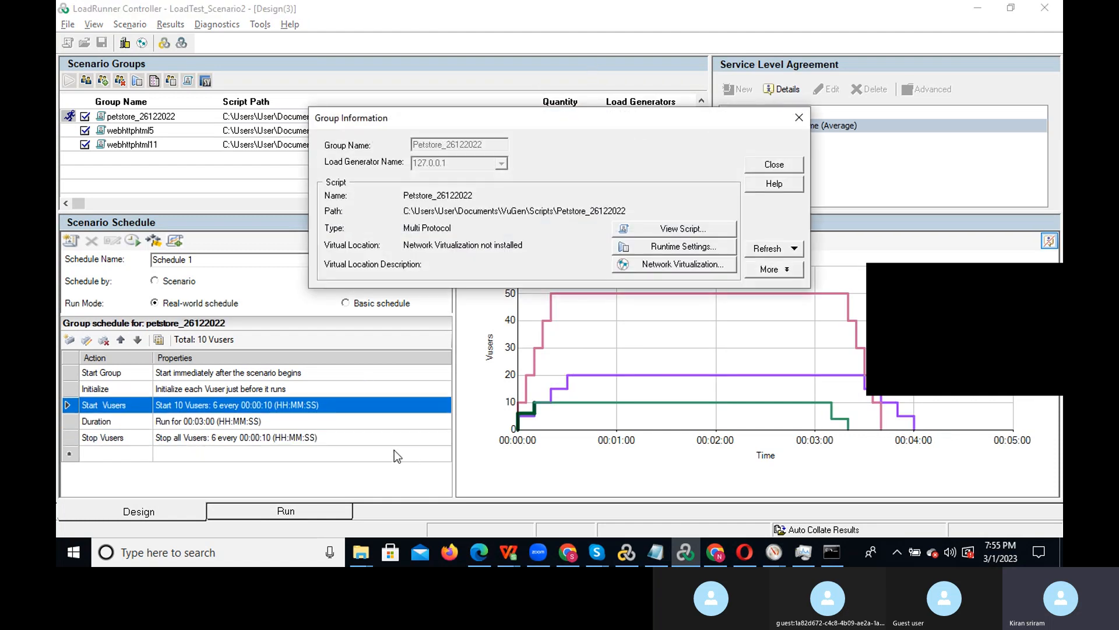
pyautogui.click(800, 118)
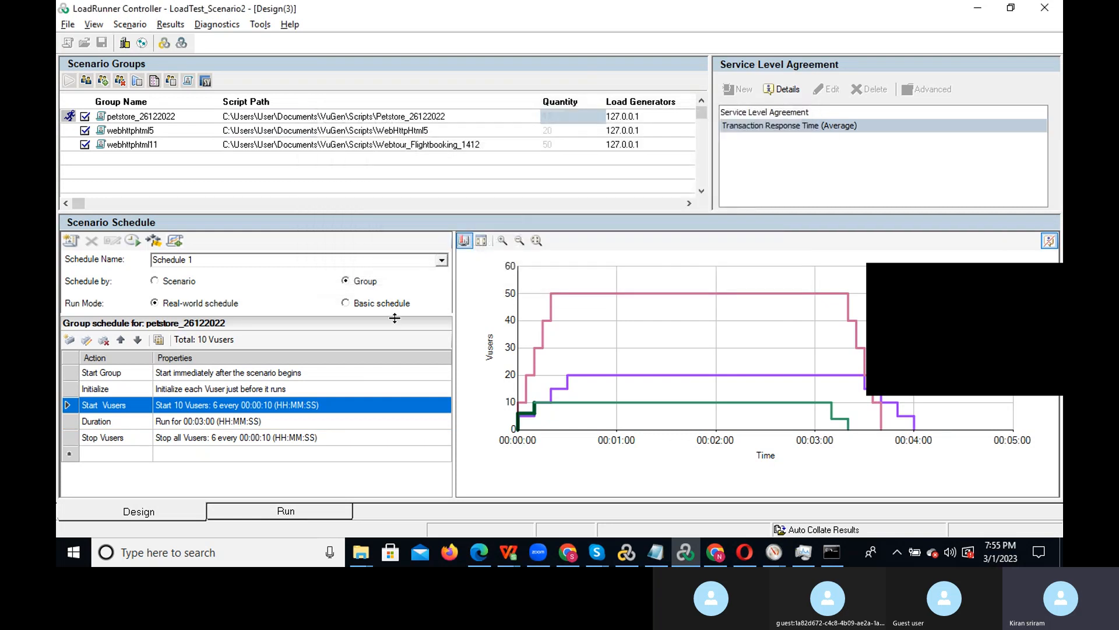
# - Set the petstore_26122022 group's ramp-up to start 2 Vusers per interval
pyautogui.doubleClick(281, 408)
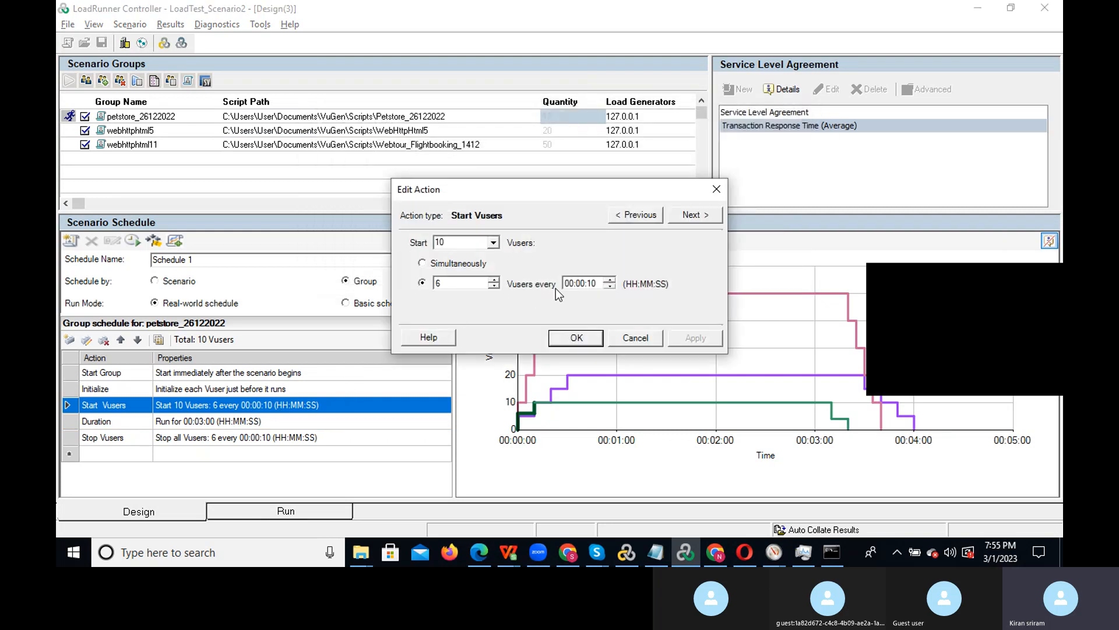
pyautogui.doubleClick(453, 242)
pyautogui.click(453, 241)
pyautogui.doubleClick(438, 283)
pyautogui.write('2')
pyautogui.click(576, 337)
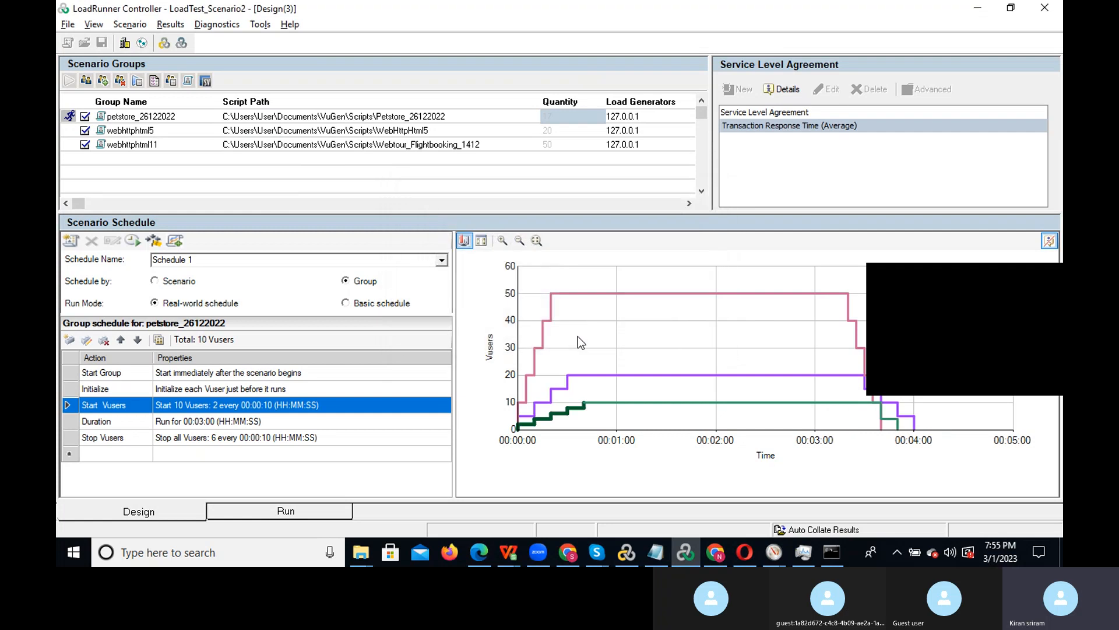
# - Recheck the petstore_26122022 group's duration and Start Vusers settings against the webhttphtml5 group
pyautogui.click(204, 425)
pyautogui.click(472, 121)
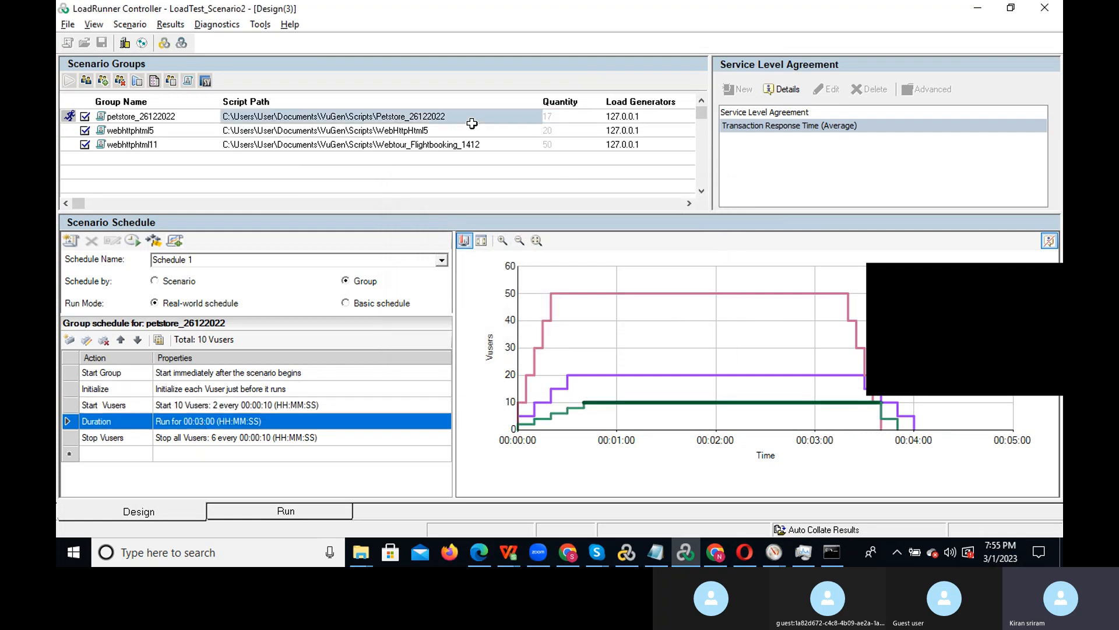
pyautogui.click(484, 132)
pyautogui.click(496, 120)
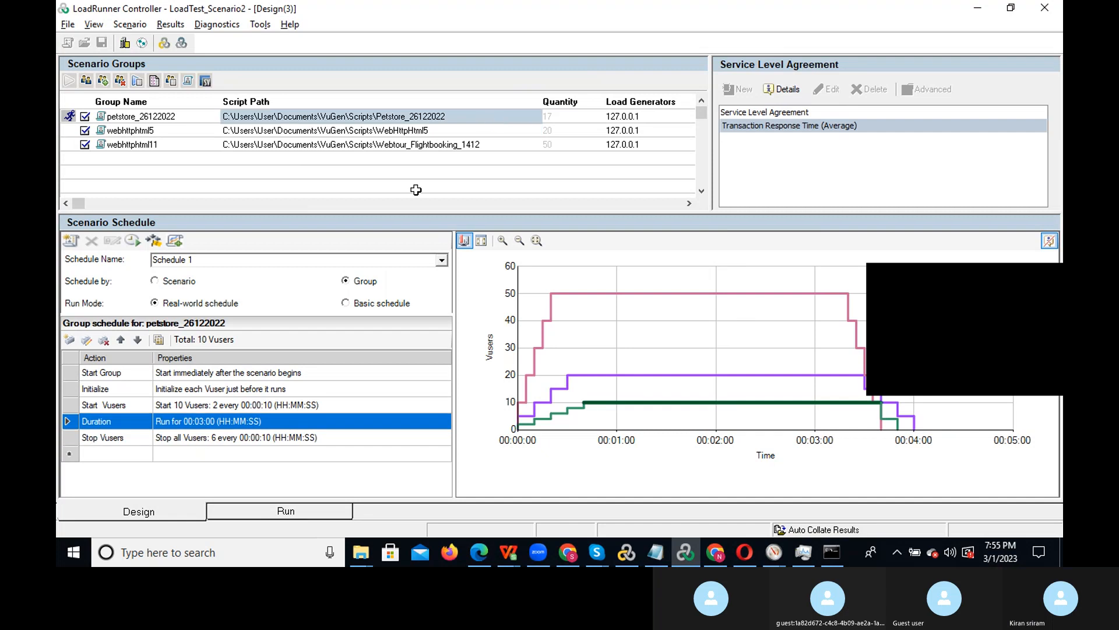
pyautogui.doubleClick(265, 407)
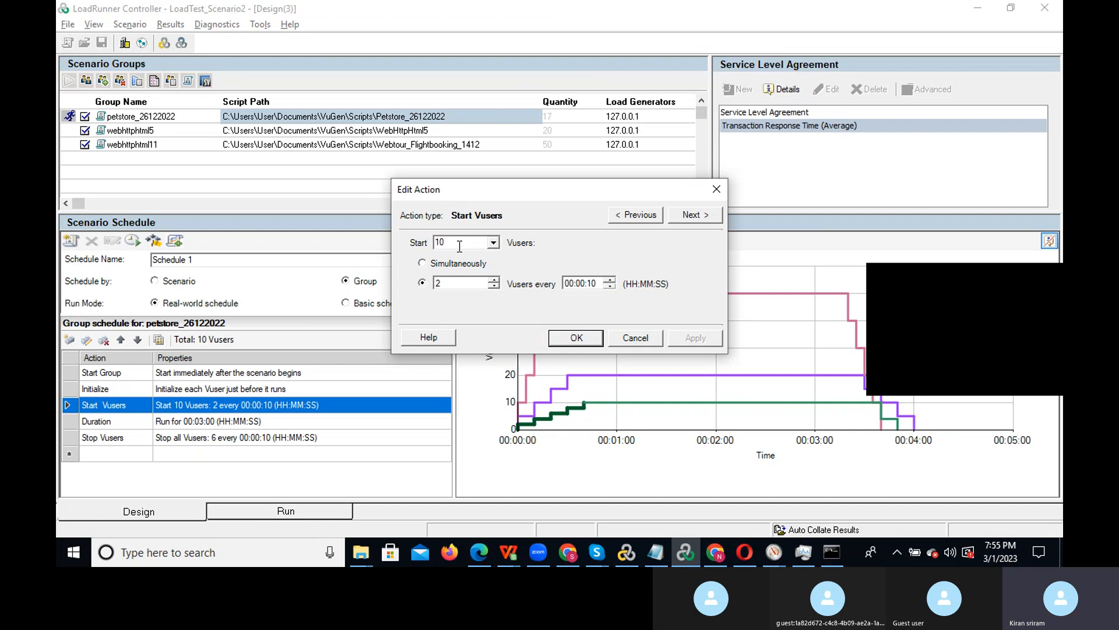
pyautogui.doubleClick(460, 246)
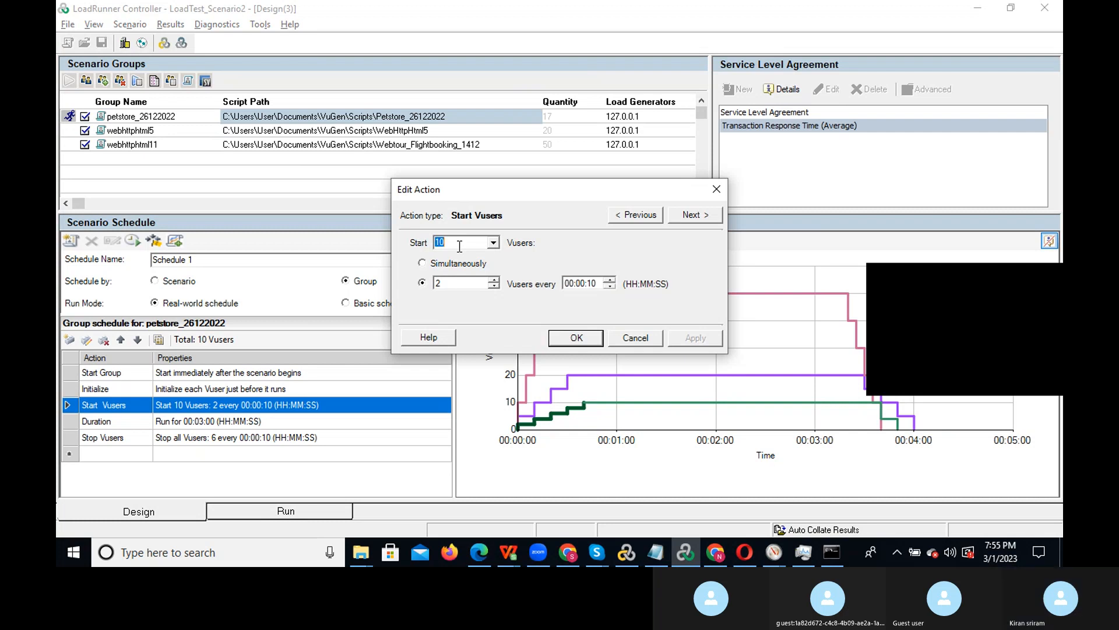
pyautogui.click(459, 246)
pyautogui.click(573, 340)
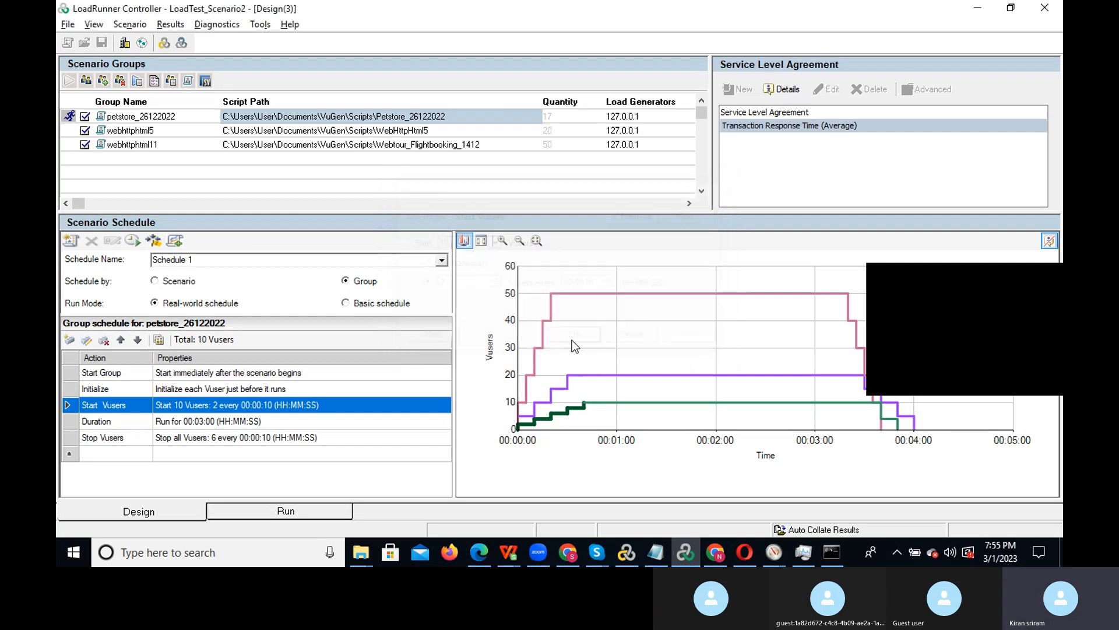
# - Set the petstore_26122022 group's ramp-down to stop 2 Vusers per interval
pyautogui.click(236, 424)
pyautogui.doubleClick(233, 439)
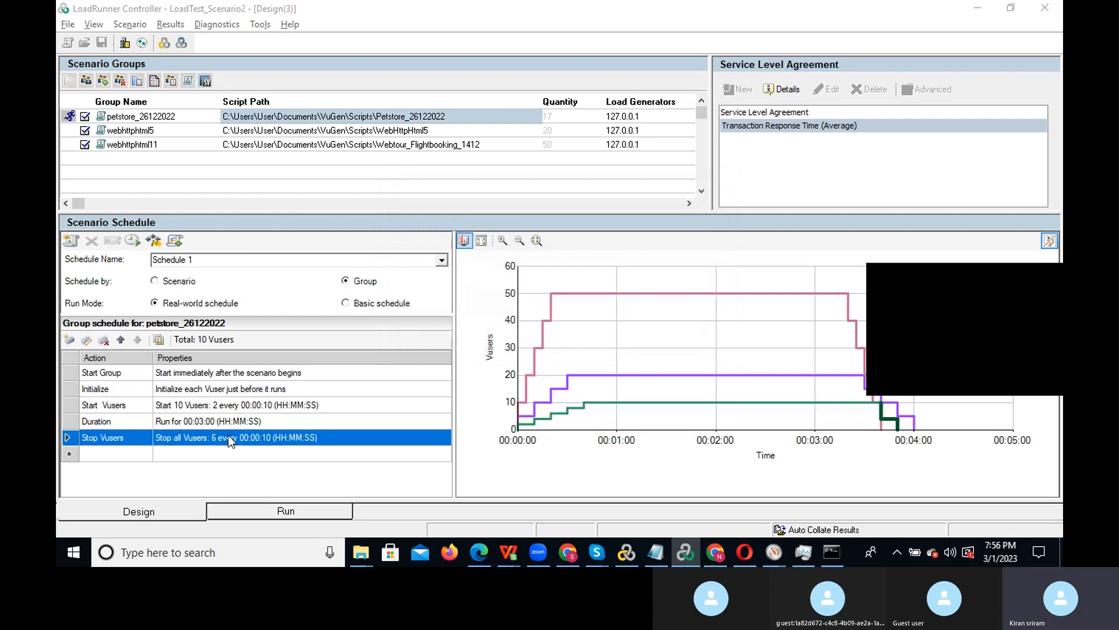
pyautogui.moveTo(450, 283); pyautogui.dragTo(428, 284)
pyautogui.write('2')
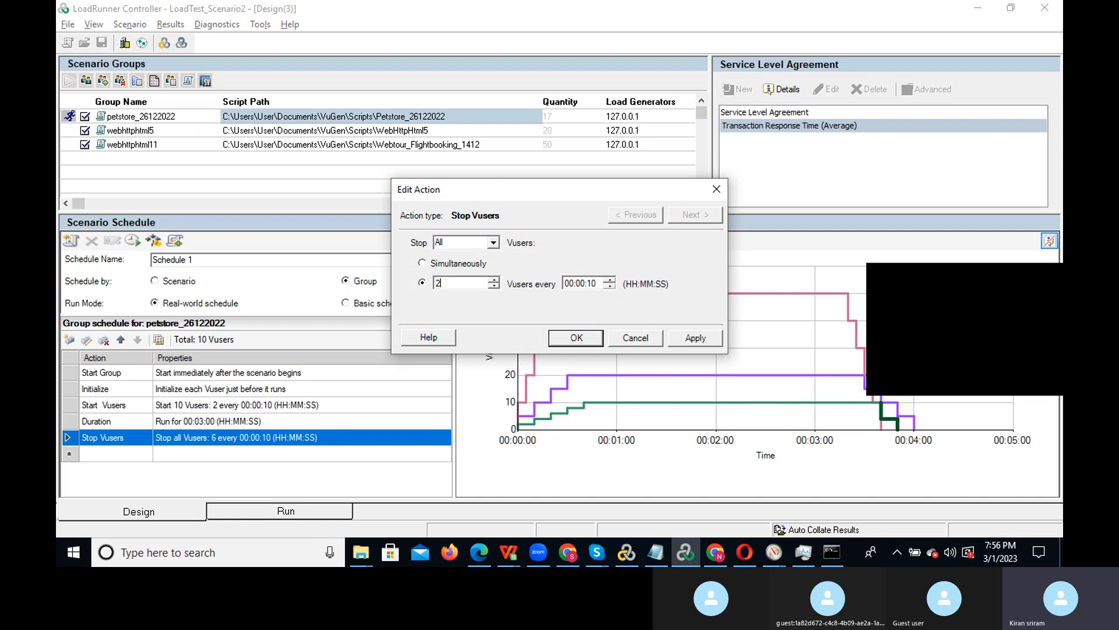
pyautogui.click(561, 339)
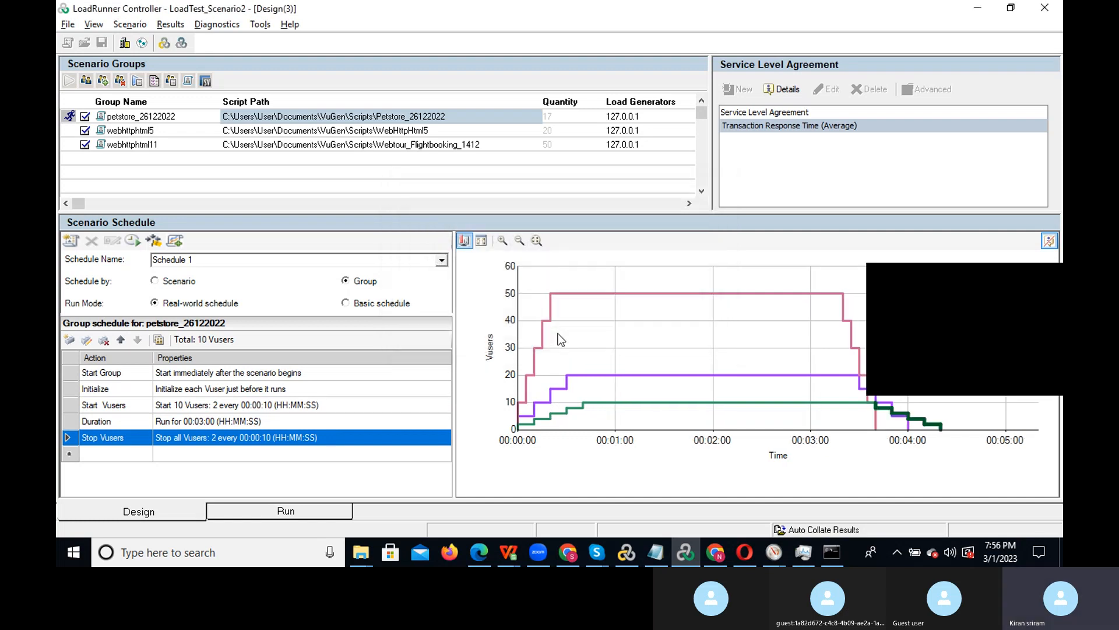
# - Review the petstore_26122022 group's script information and its Duration action
pyautogui.click(567, 118)
pyautogui.doubleClick(566, 118)
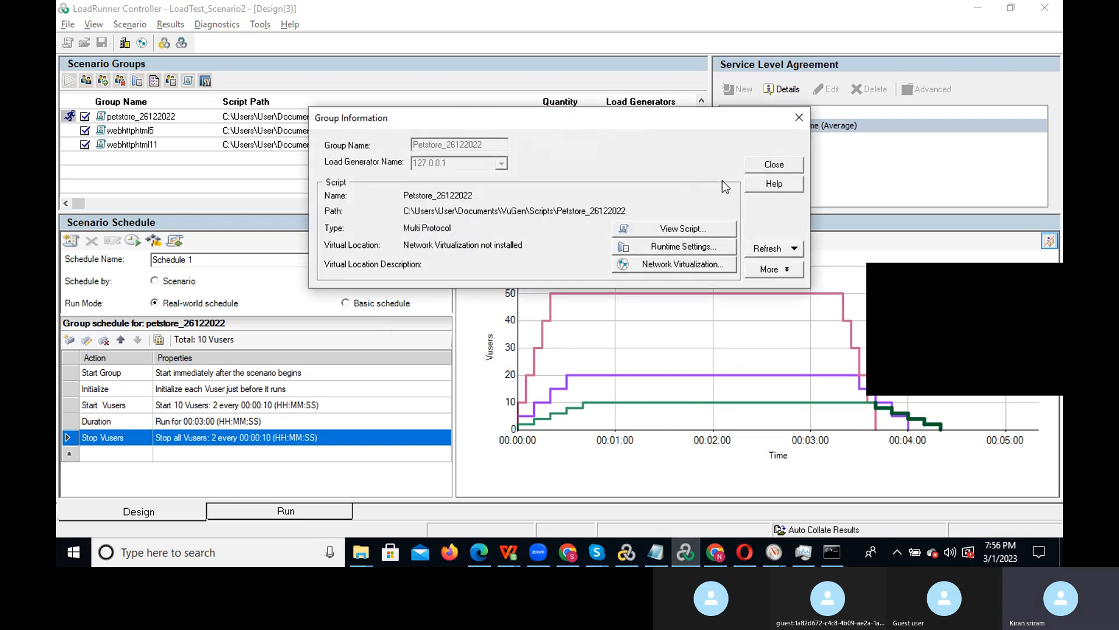
pyautogui.click(798, 118)
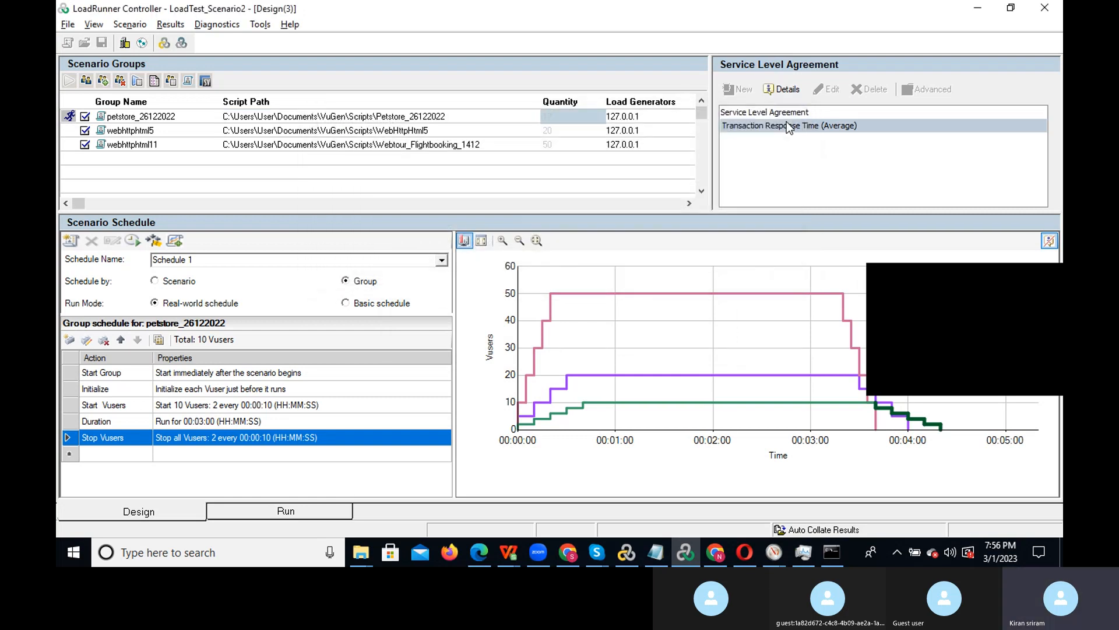
pyautogui.click(226, 423)
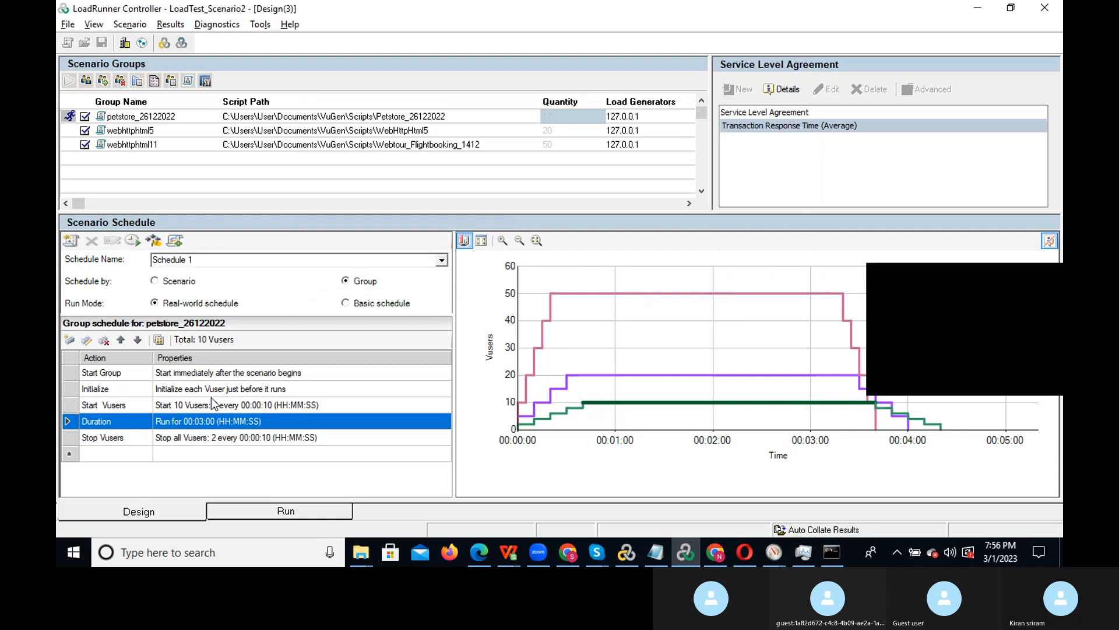
# - Set the webhttphtml11 group's schedule to start 10 Vusers, 2 per interval
pyautogui.click(341, 129)
pyautogui.click(419, 145)
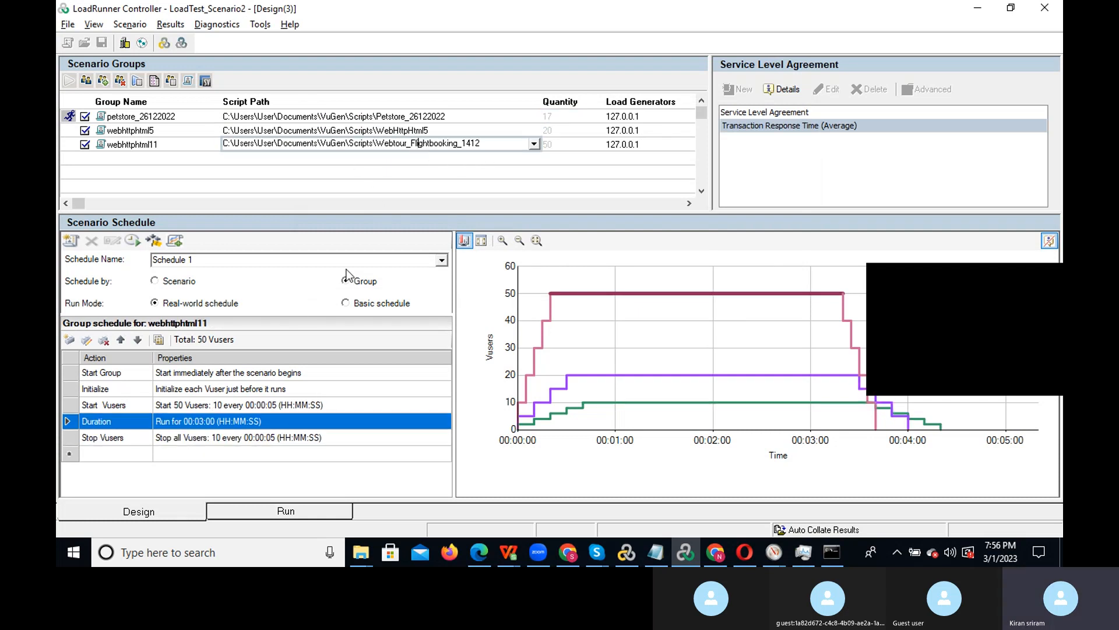
pyautogui.doubleClick(230, 407)
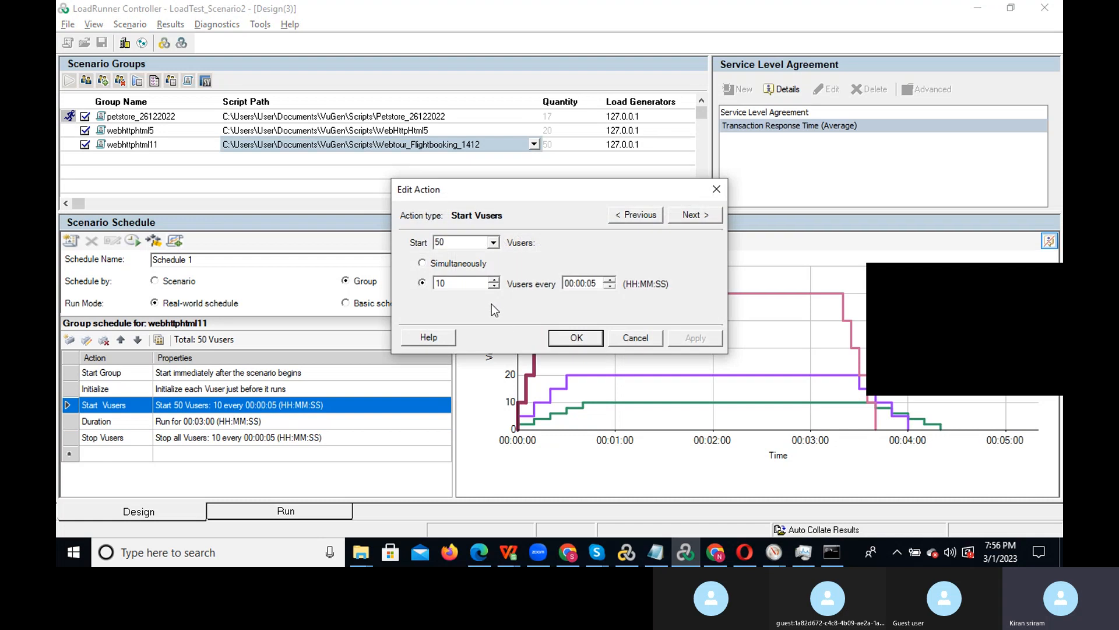
pyautogui.doubleClick(459, 243)
pyautogui.write('1')
pyautogui.doubleClick(441, 284)
pyautogui.write('2')
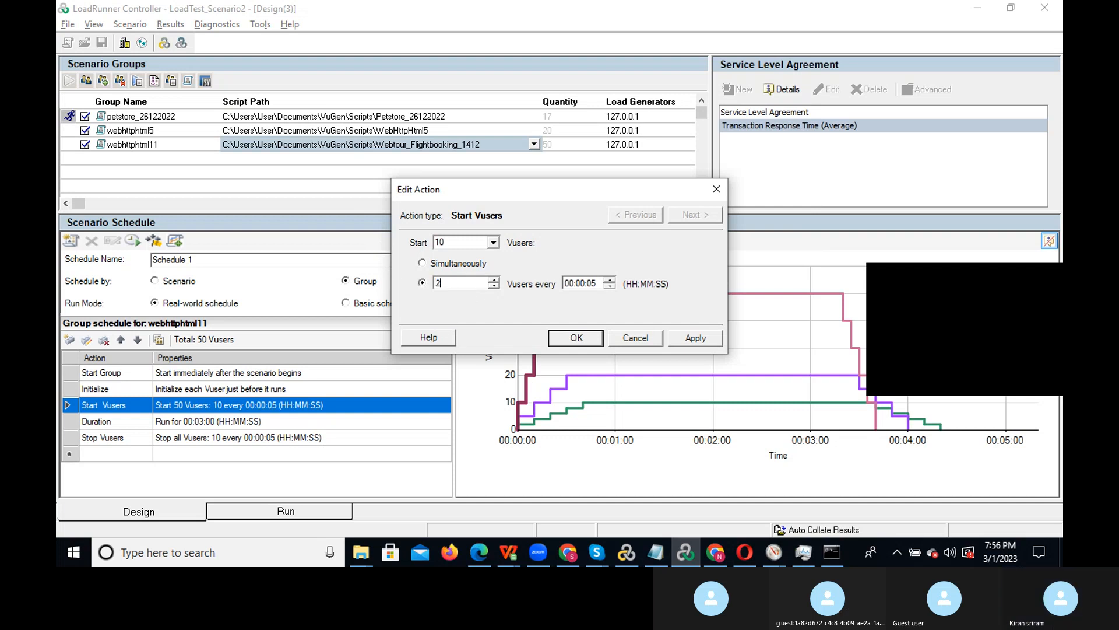
pyautogui.click(576, 338)
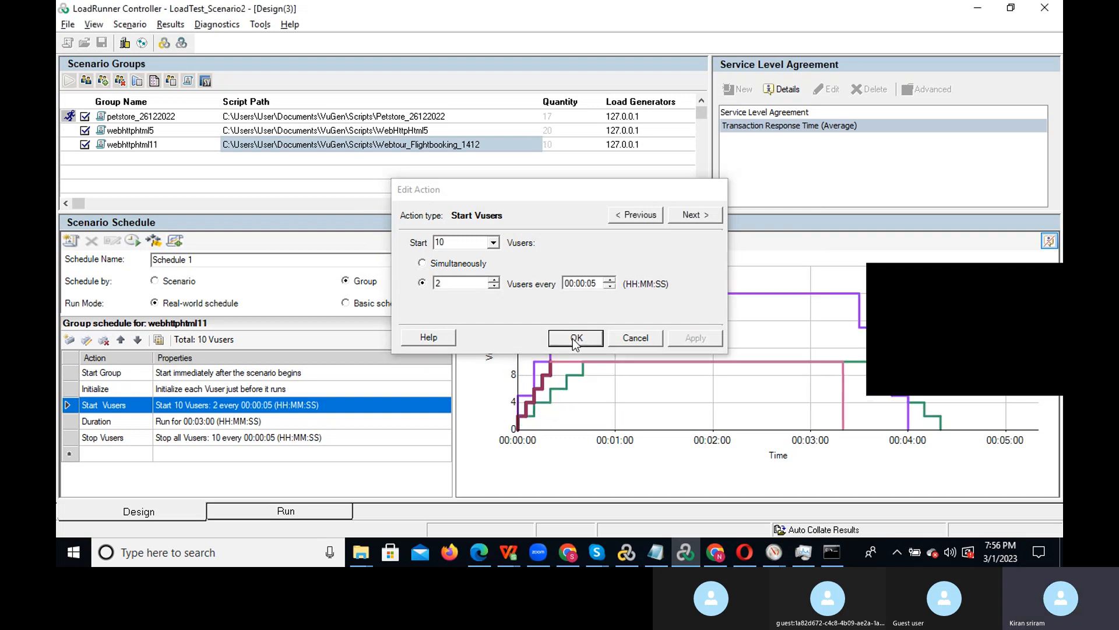
# - Set the webhttphtml11 group's ramp-down to stop 2 Vusers per interval
pyautogui.doubleClick(208, 438)
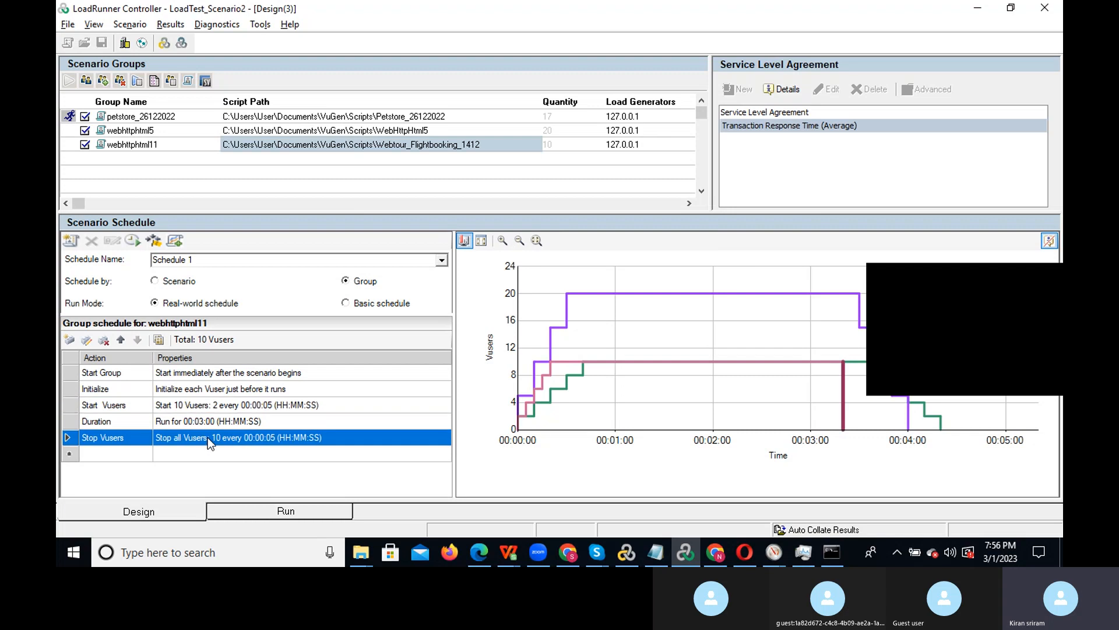
pyautogui.doubleClick(441, 283)
pyautogui.write('2')
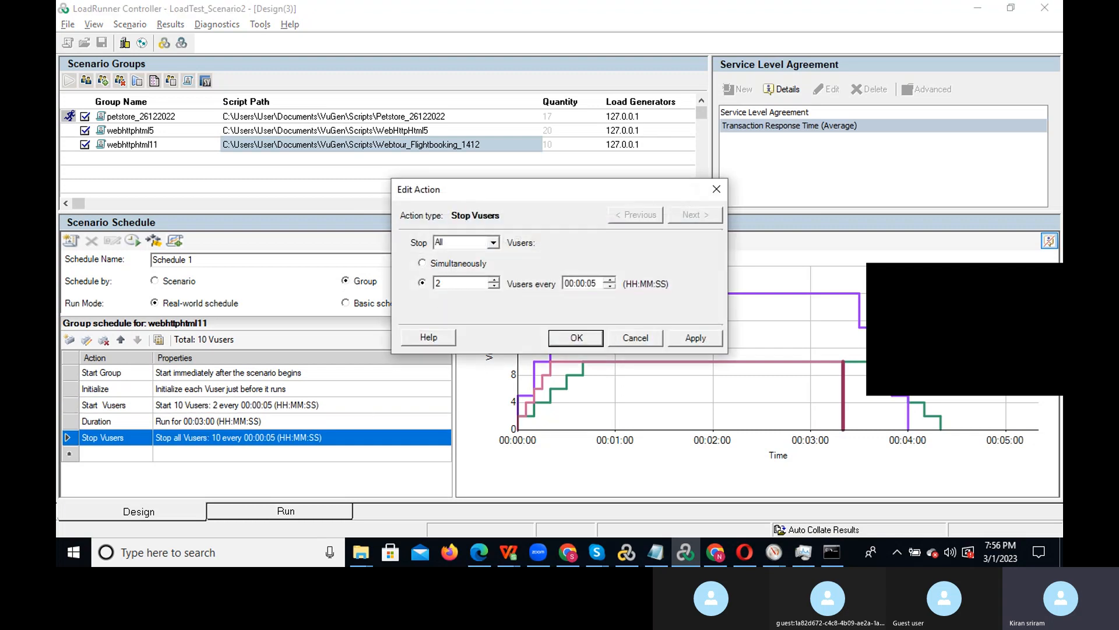
pyautogui.click(586, 339)
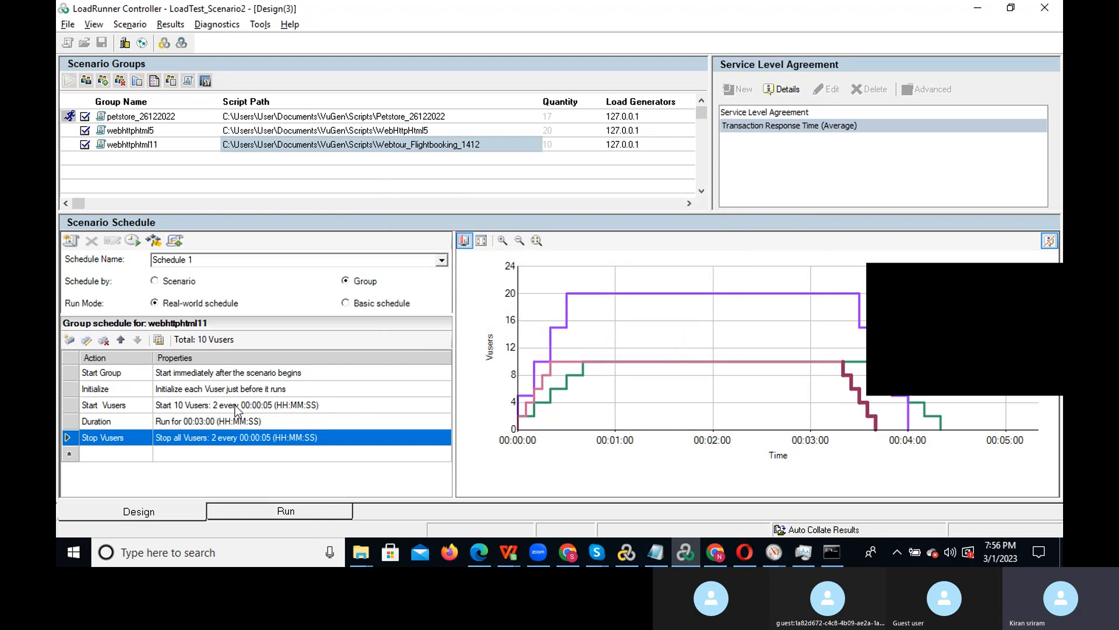
# - Review the Vuser quantities and schedules of the three scenario groups, plus the scenario's run status
pyautogui.click(567, 116)
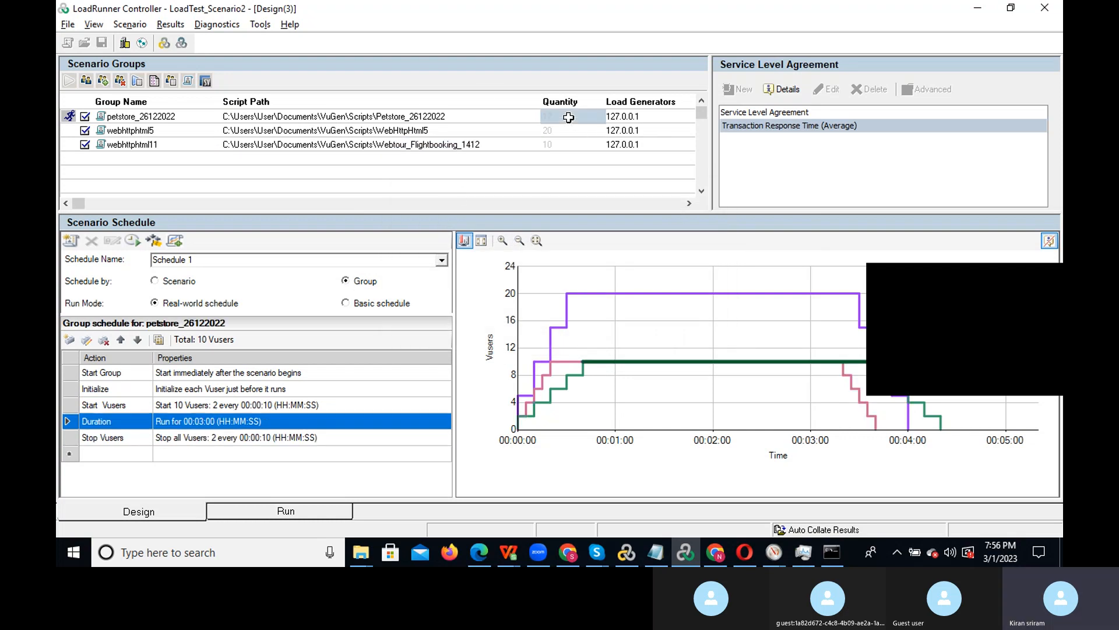
pyautogui.click(567, 130)
pyautogui.click(579, 147)
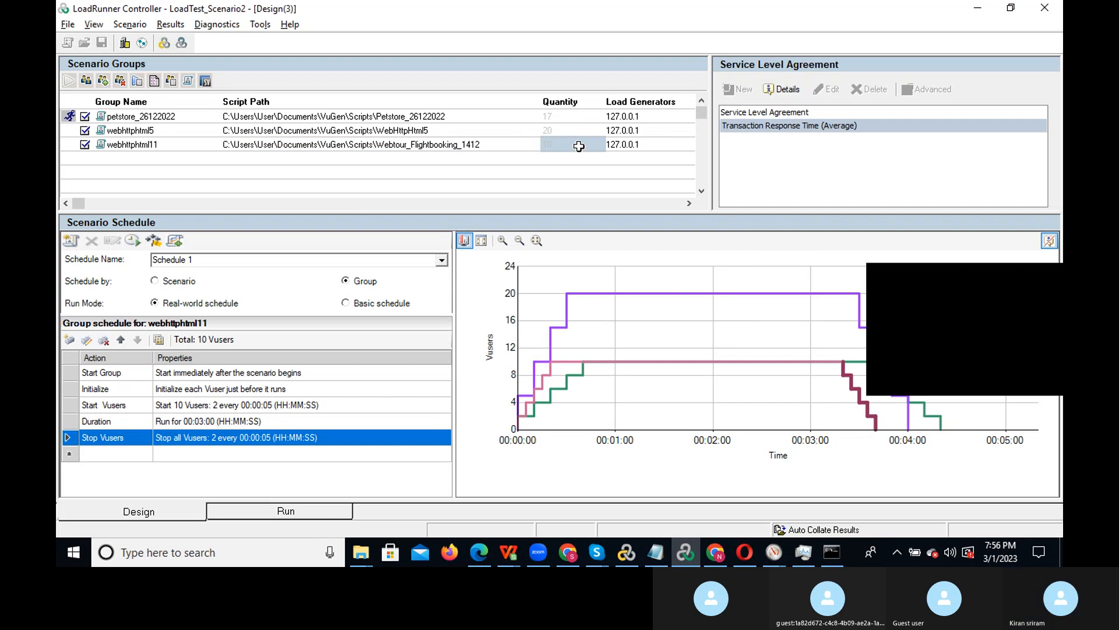
pyautogui.click(316, 169)
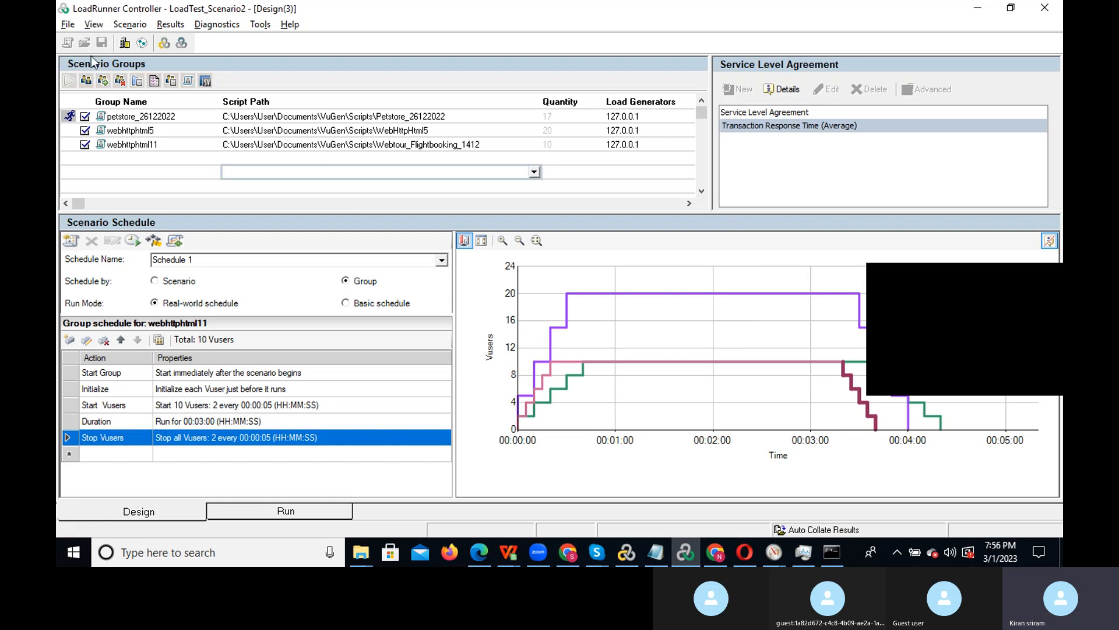
pyautogui.click(284, 512)
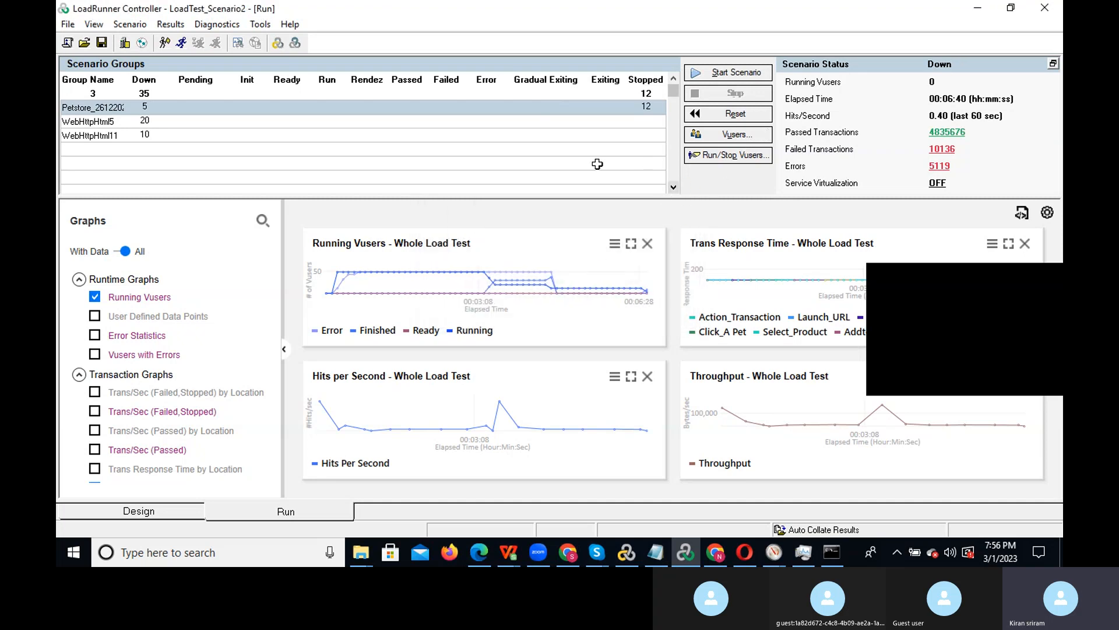
pyautogui.click(147, 510)
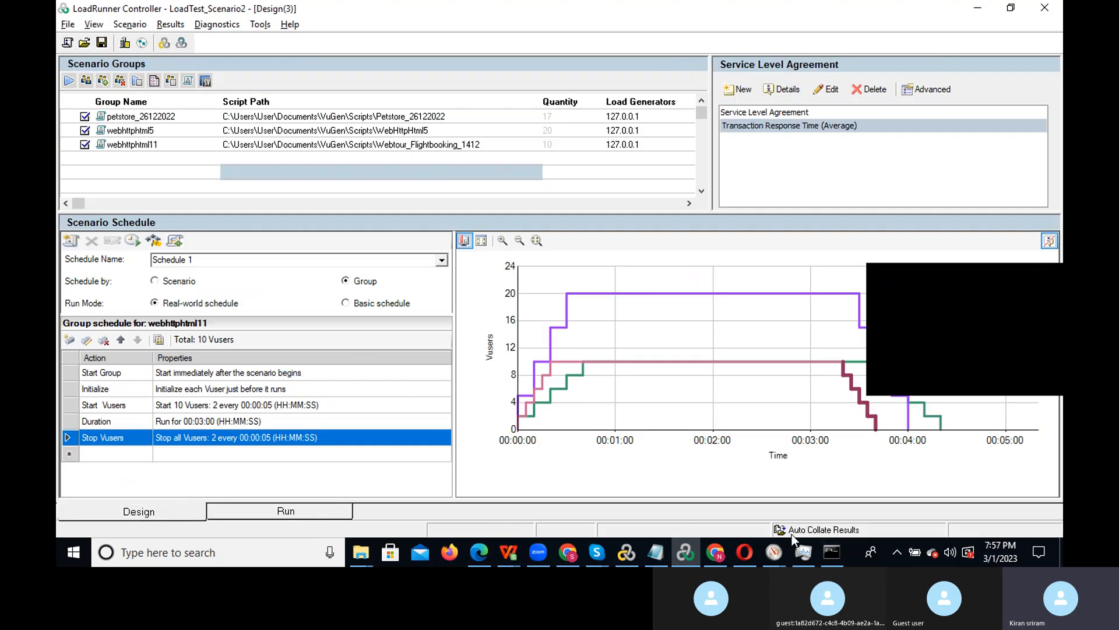
# - Switch to Performance Monitor and open the schedule properties of the LoadTest01032023 data collector set
pyautogui.moveTo(771, 545)
pyautogui.click(676, 488)
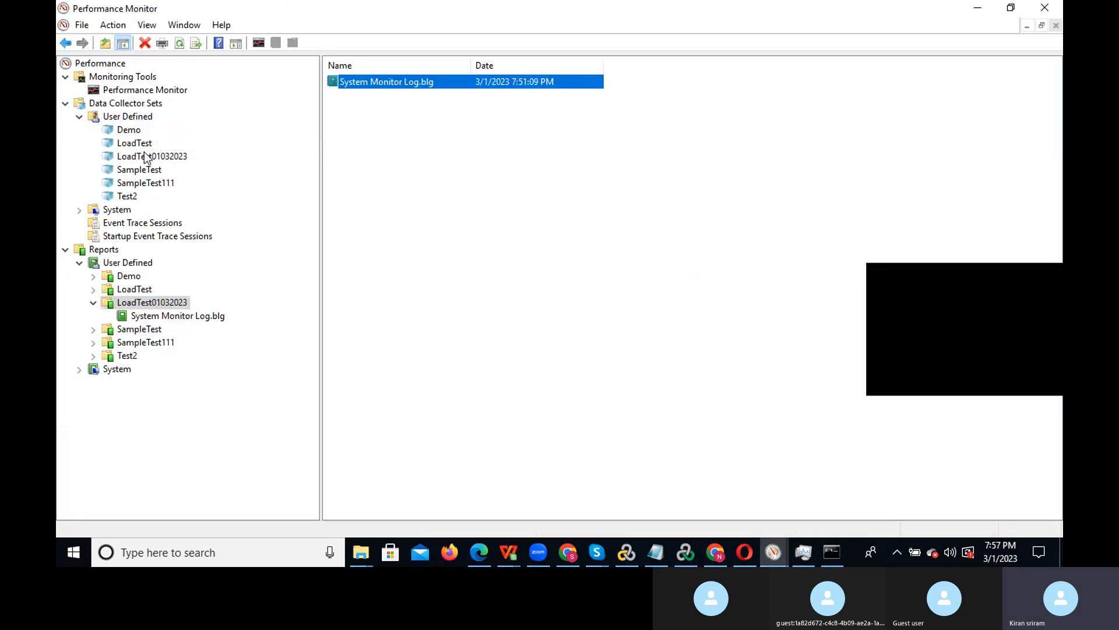
pyautogui.rightClick(144, 154)
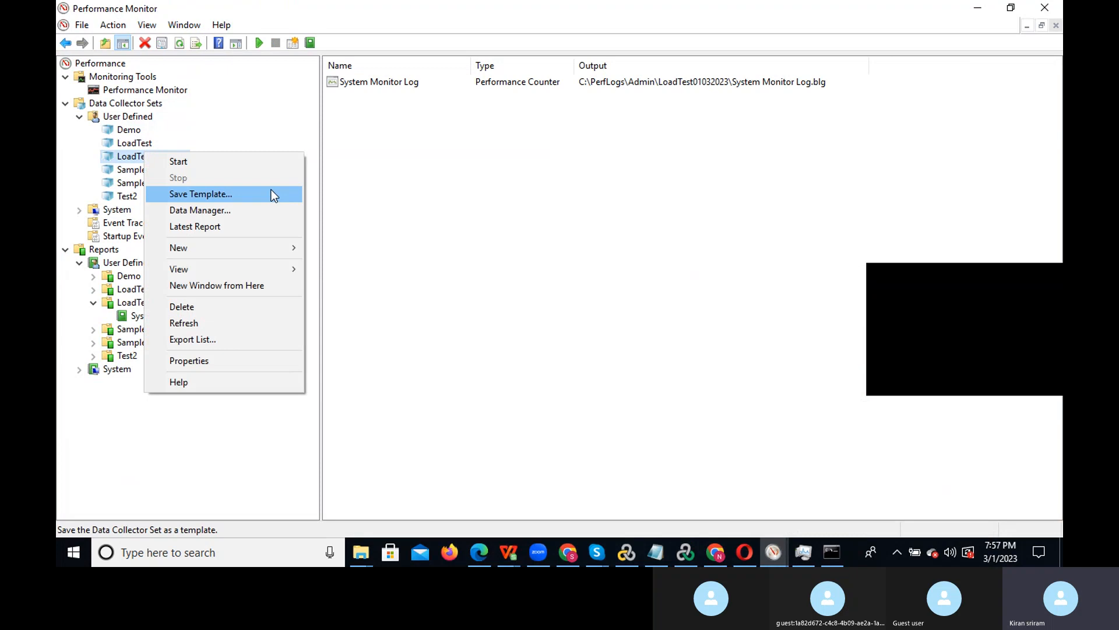
pyautogui.click(419, 228)
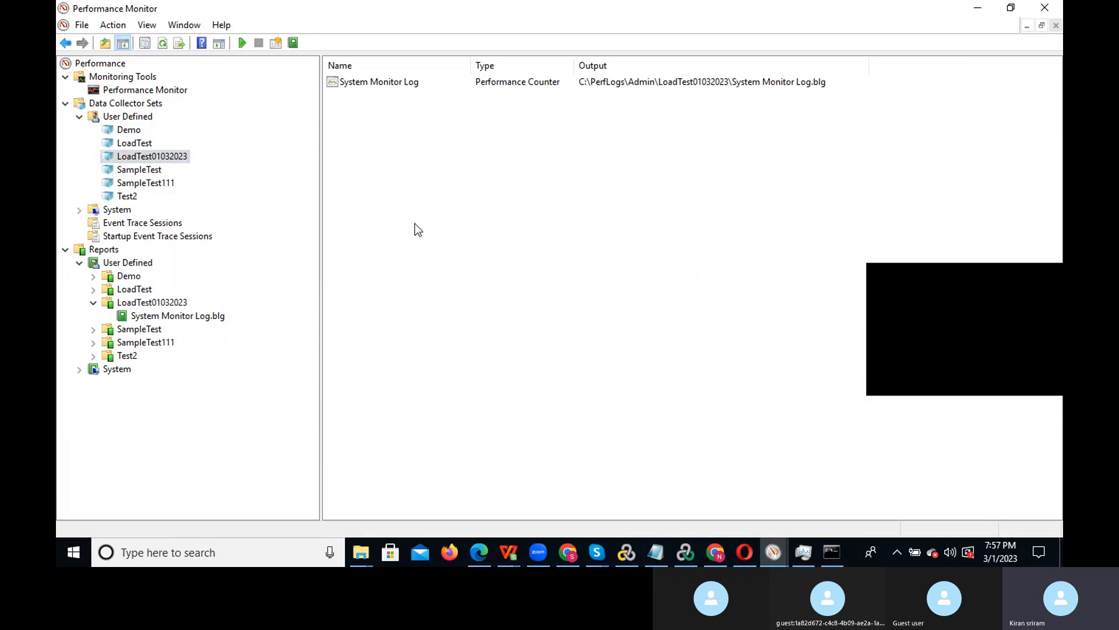
pyautogui.rightClick(166, 157)
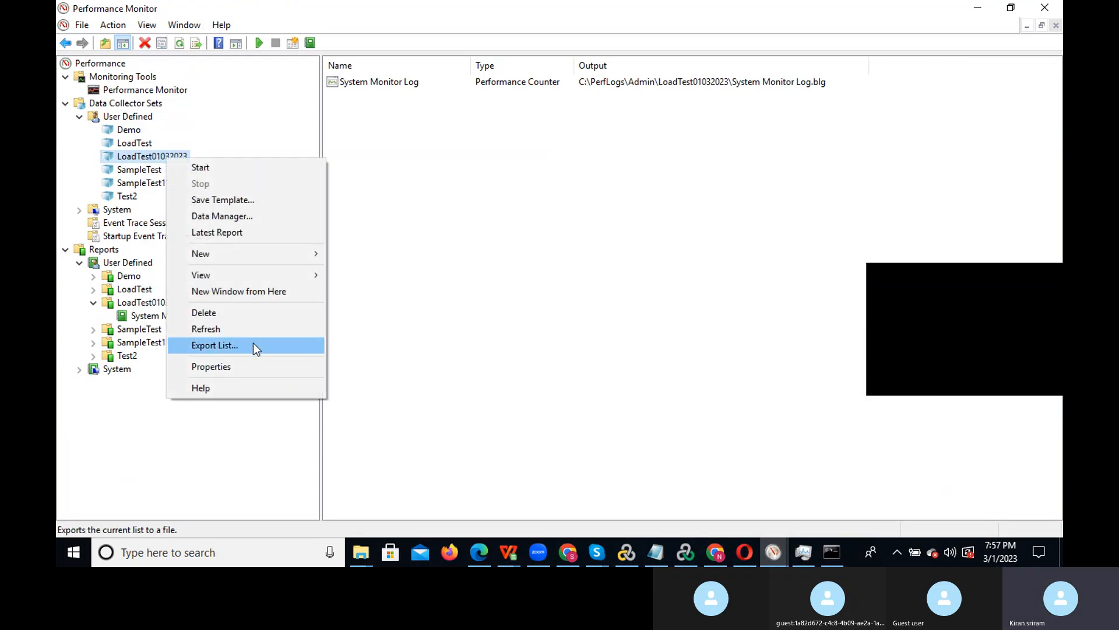
pyautogui.click(254, 361)
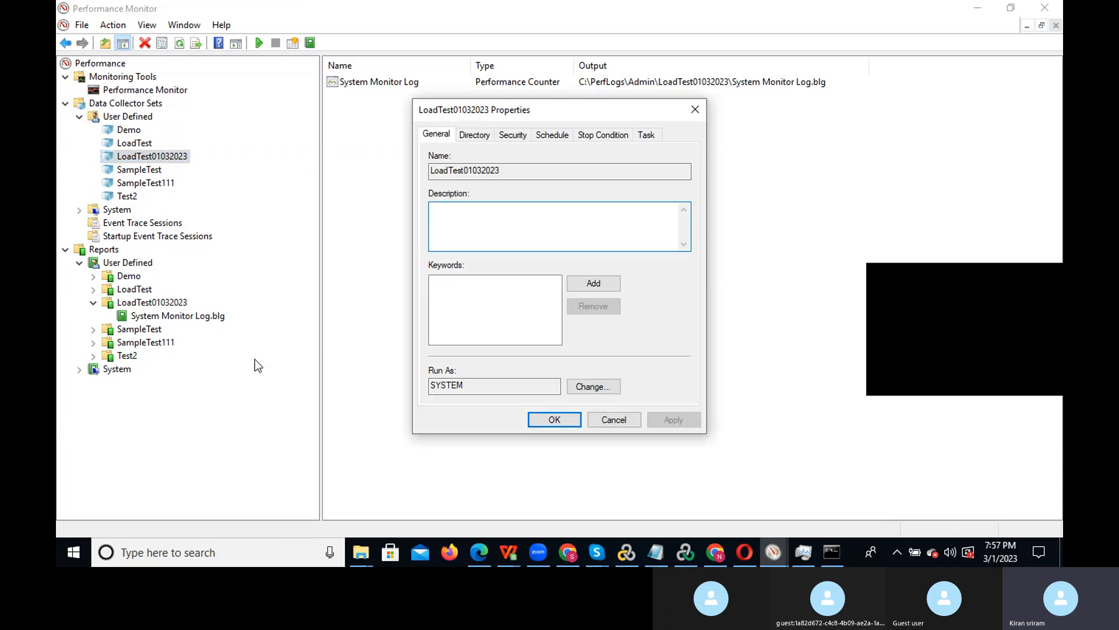
pyautogui.click(564, 139)
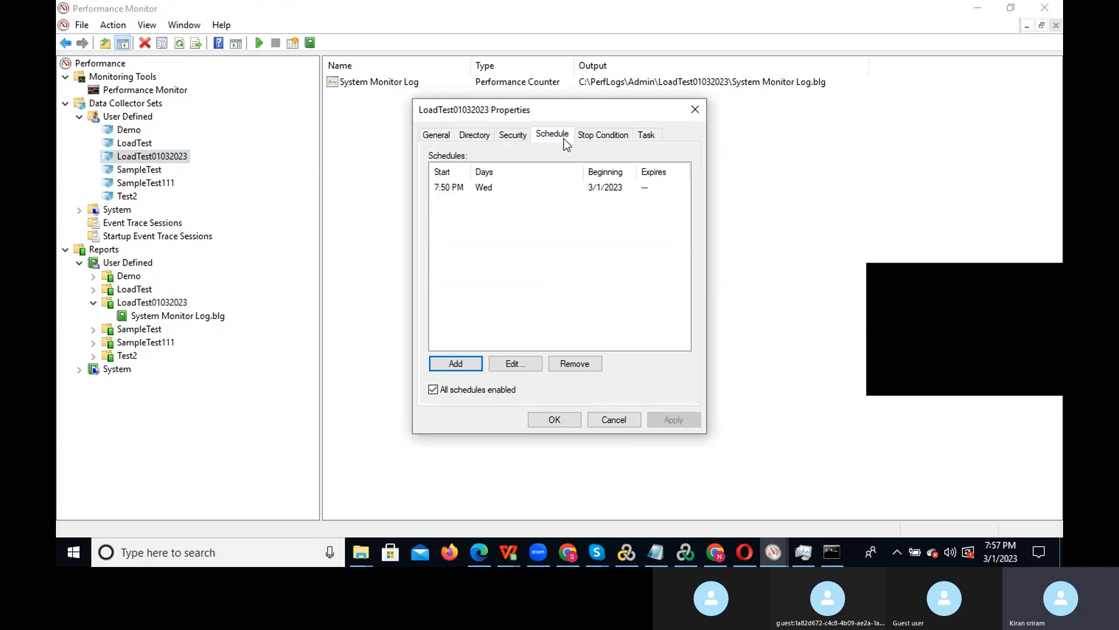
# - Edit the existing Wednesday schedule to start at 8:00 PM and enable an expiration date of 3/1/2023
pyautogui.click(491, 192)
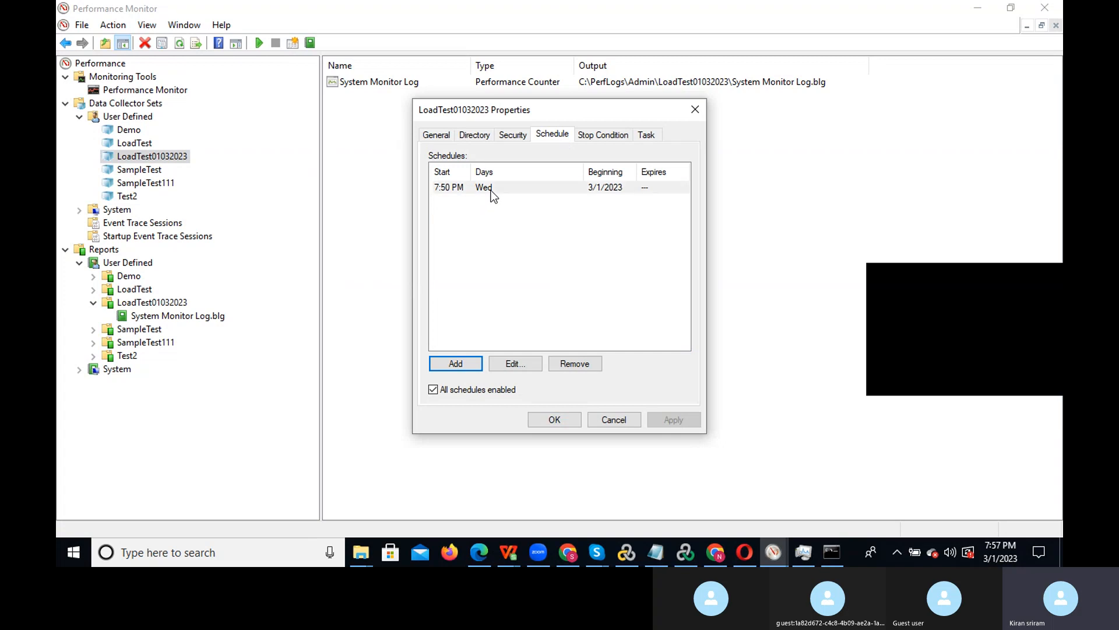
pyautogui.click(511, 364)
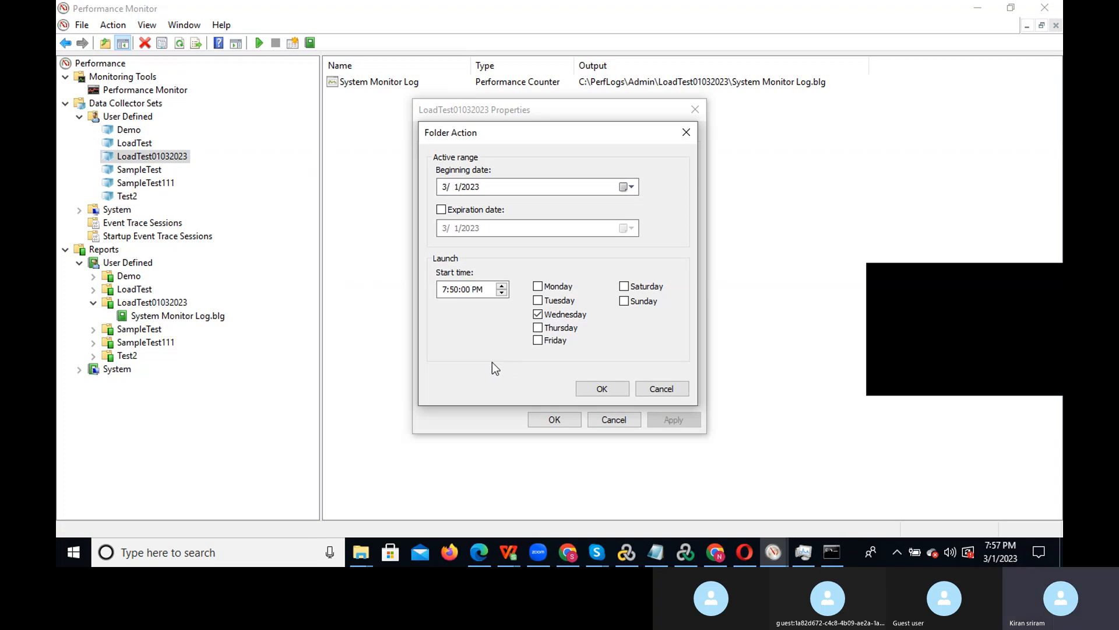
pyautogui.click(442, 210)
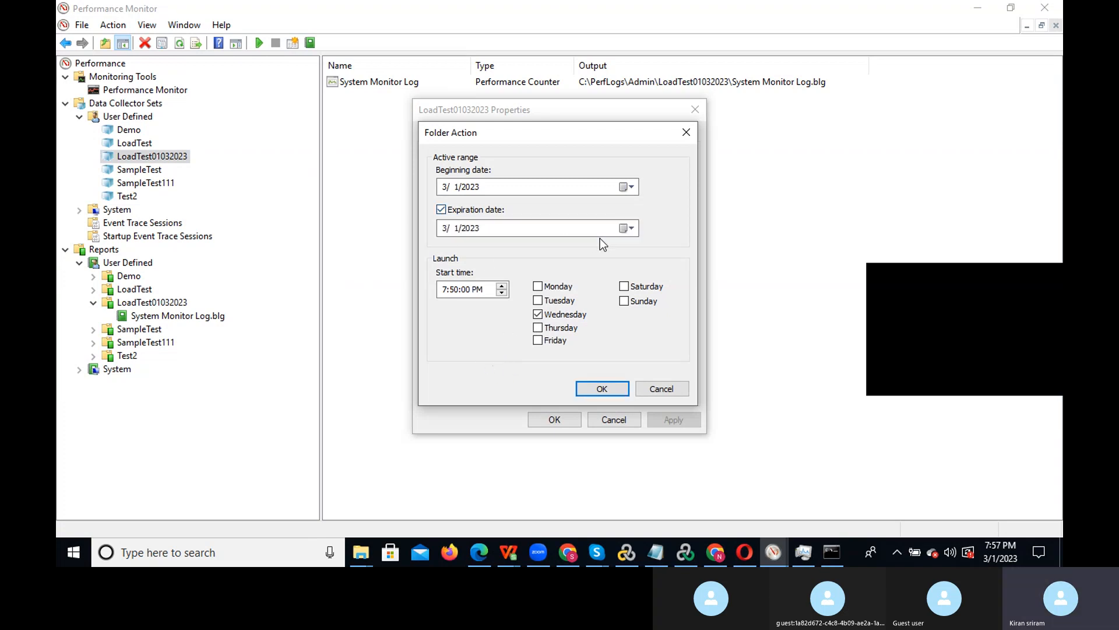
pyautogui.click(473, 288)
pyautogui.click(453, 290)
pyautogui.click(592, 391)
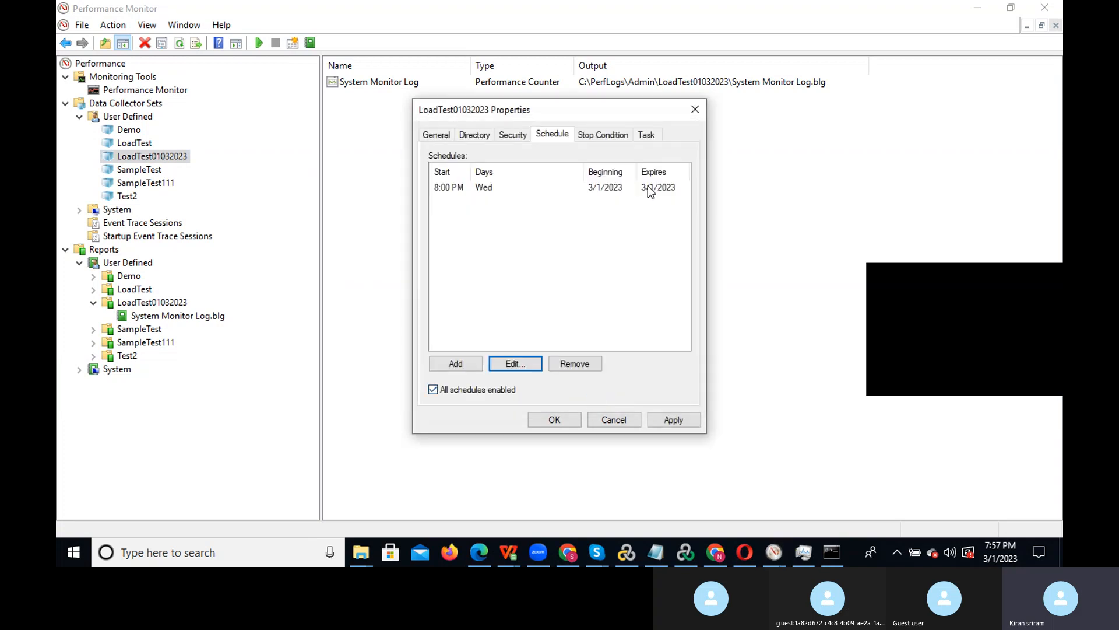
# - Enable a maximum size limit of 100 MB in the LoadTest01032023 stop condition and save the properties
pyautogui.click(606, 140)
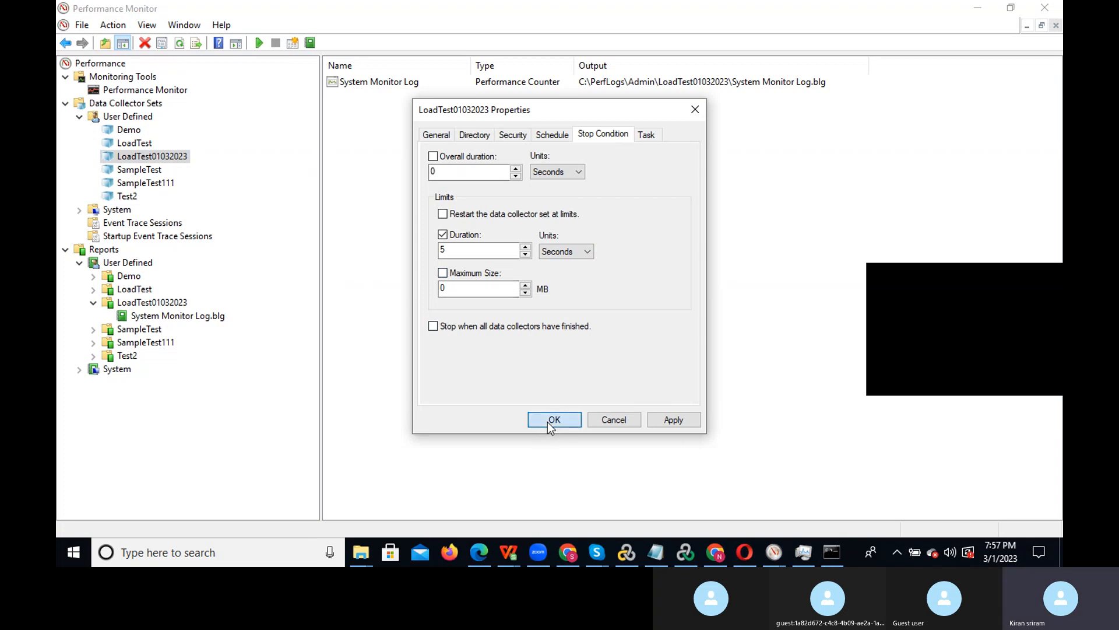
pyautogui.click(442, 273)
pyautogui.doubleClick(454, 286)
pyautogui.write('100')
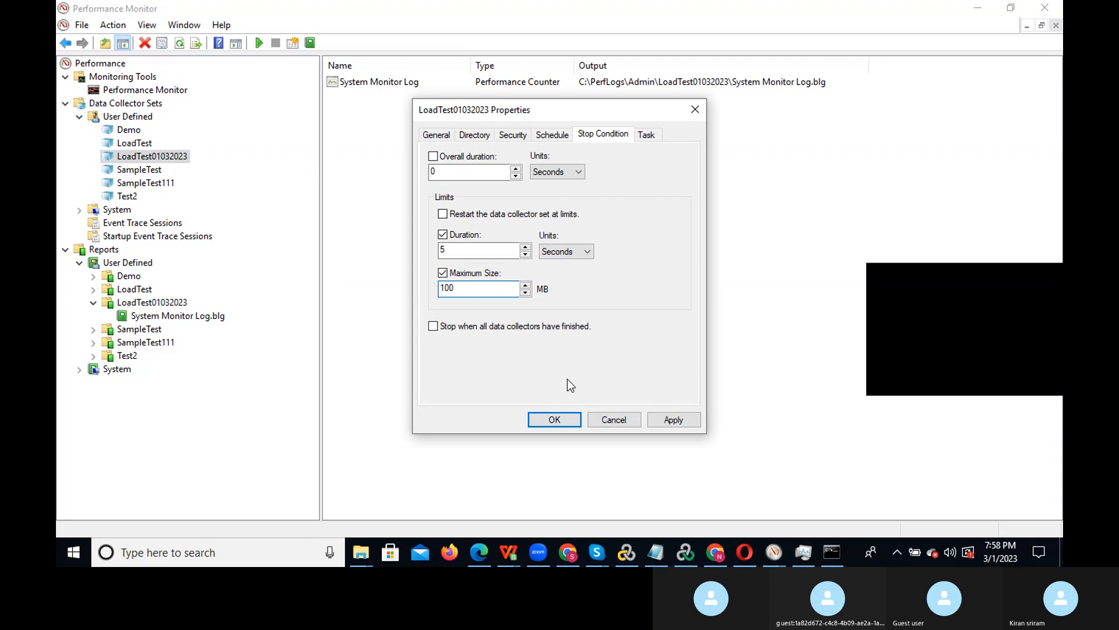
pyautogui.click(554, 419)
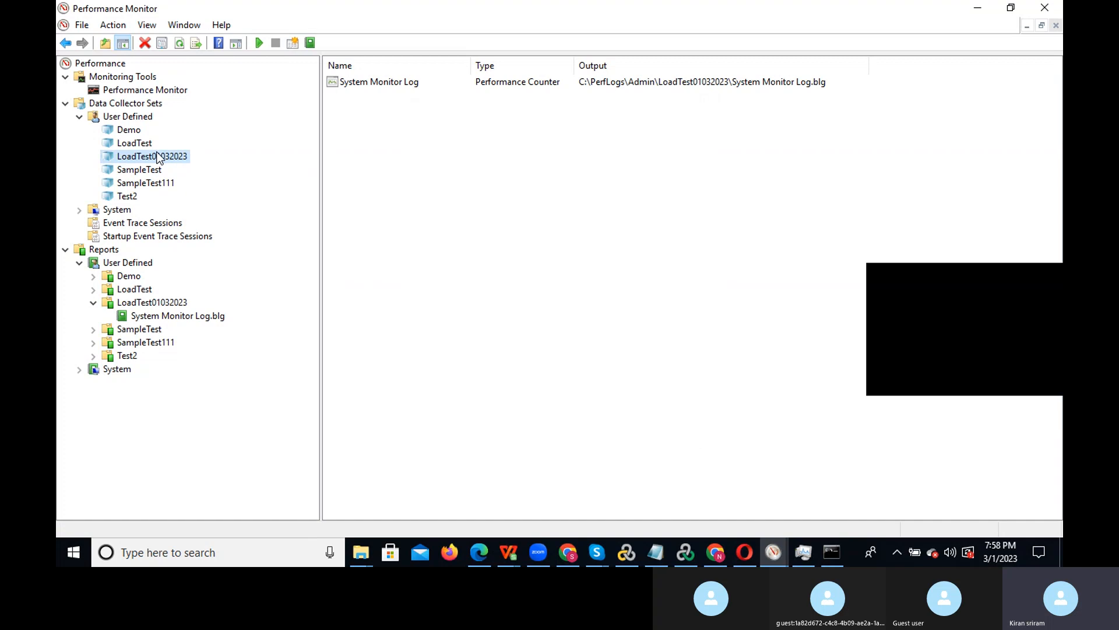
pyautogui.rightClick(159, 153)
pyautogui.click(571, 264)
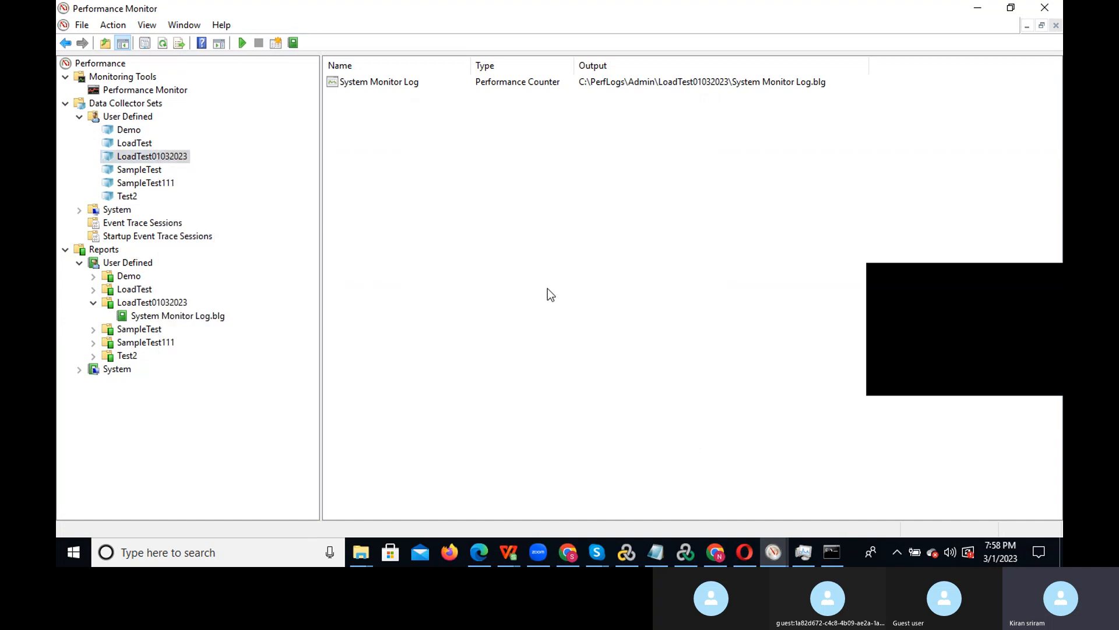
# - Switch to LoadRunner Controller and review the webhttphtml11 start action and the petstore_26122022 start, duration and stop actions
pyautogui.click(686, 551)
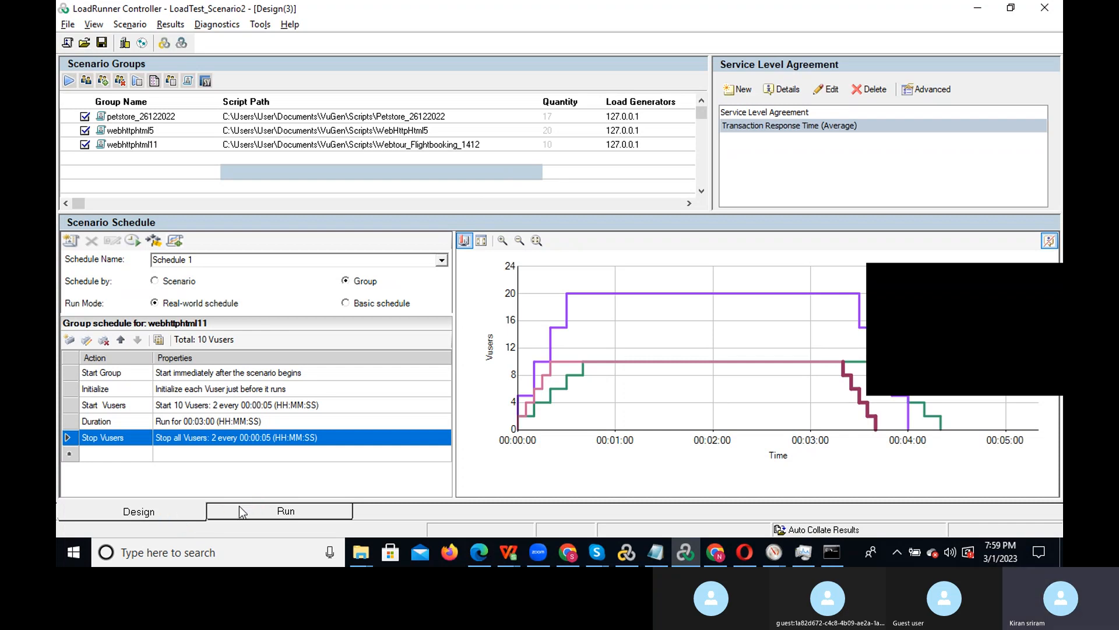
pyautogui.doubleClick(212, 405)
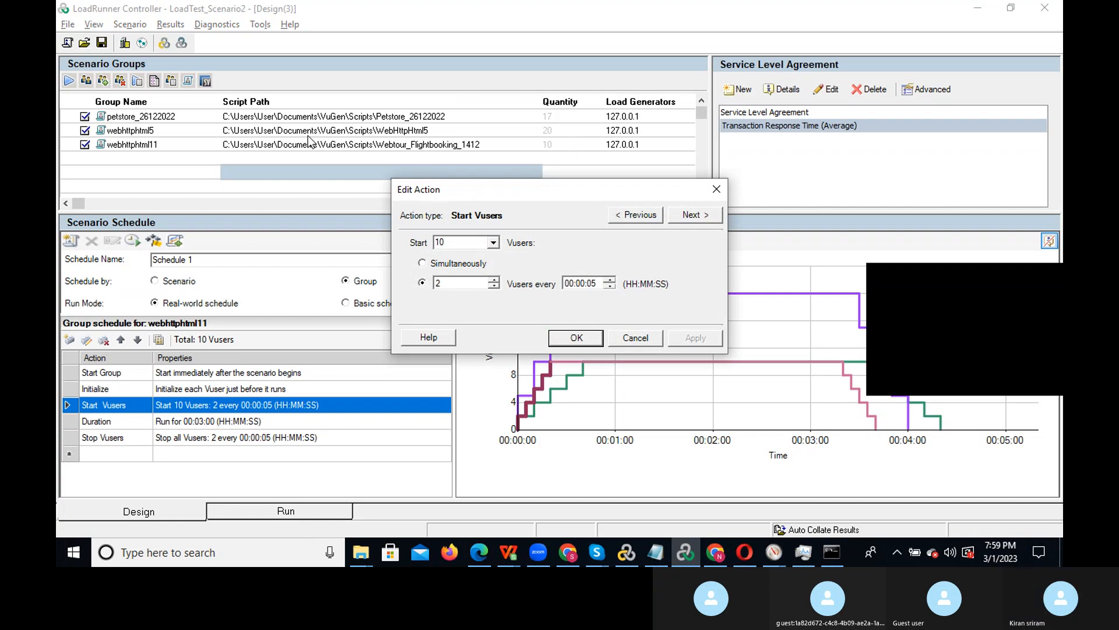
pyautogui.click(715, 190)
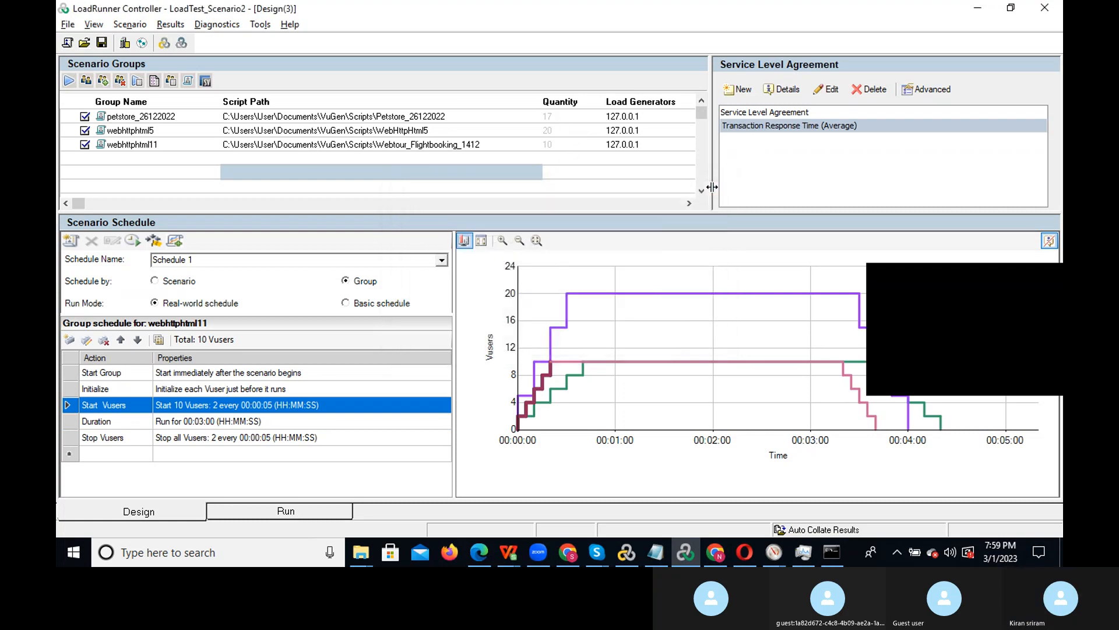
pyautogui.click(406, 115)
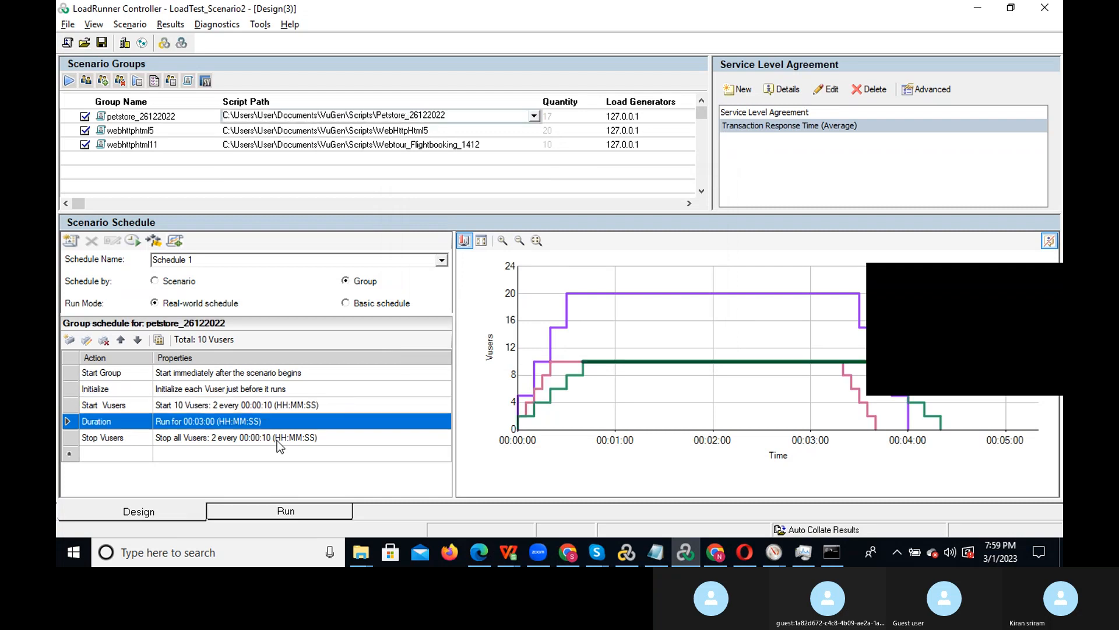
pyautogui.click(253, 404)
pyautogui.doubleClick(253, 404)
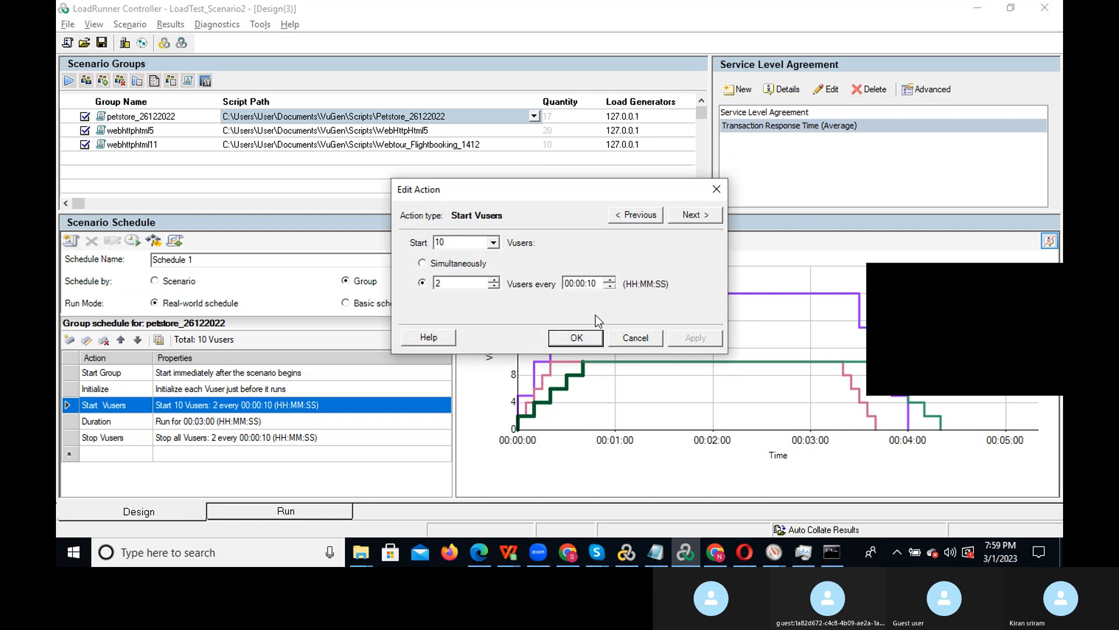
pyautogui.click(577, 339)
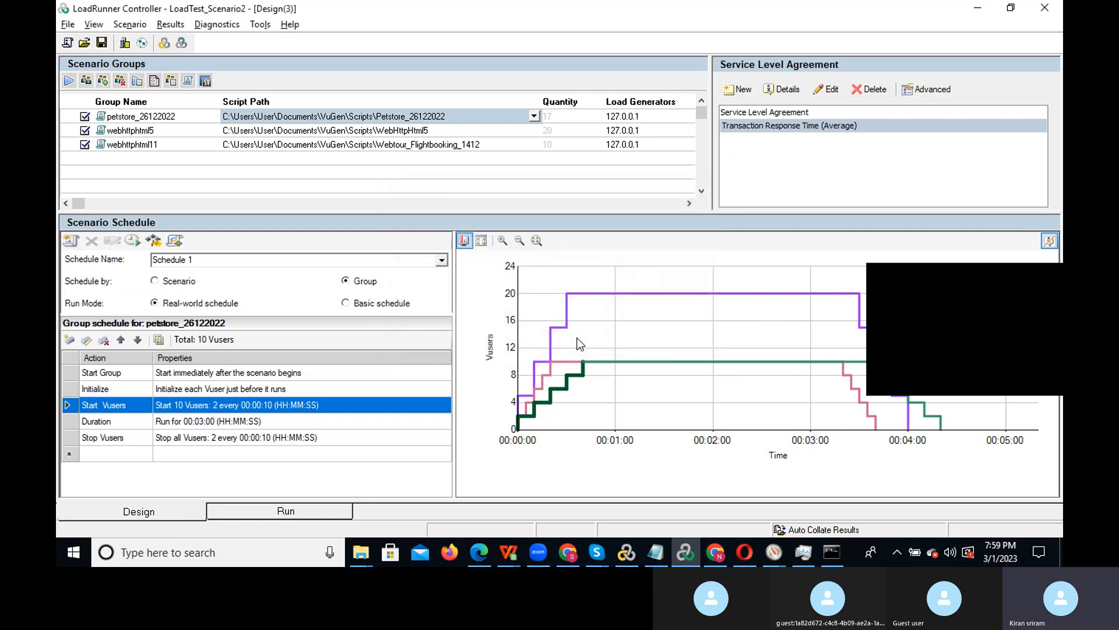
pyautogui.click(195, 421)
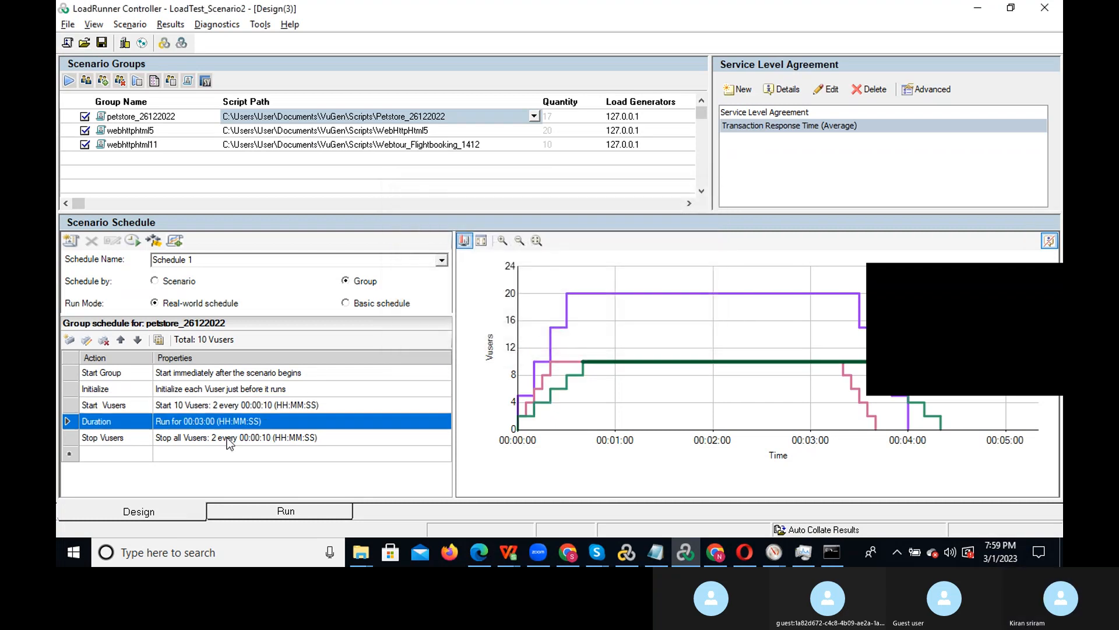
pyautogui.click(226, 437)
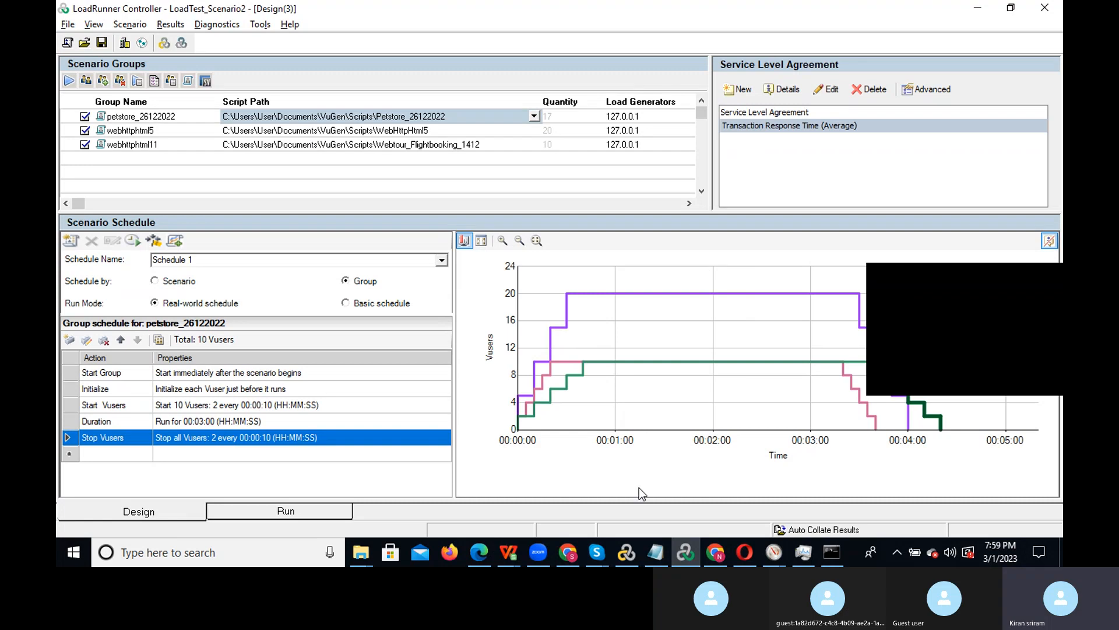
# - Switch to Performance Monitor and inspect the data collector set and the pending warning about counters
pyautogui.moveTo(777, 551)
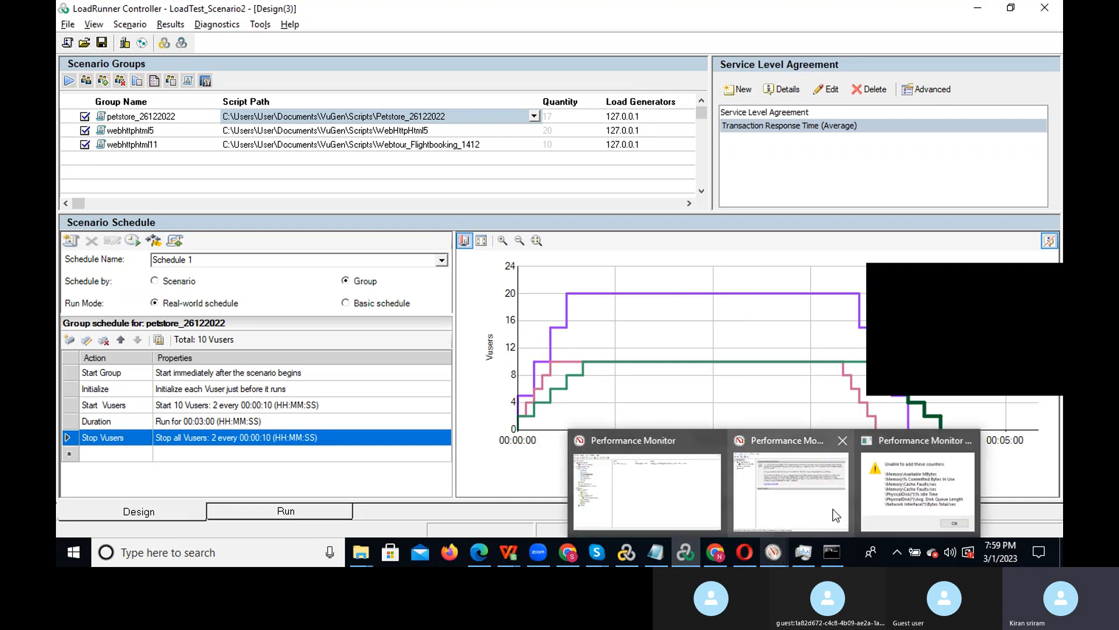
pyautogui.click(645, 492)
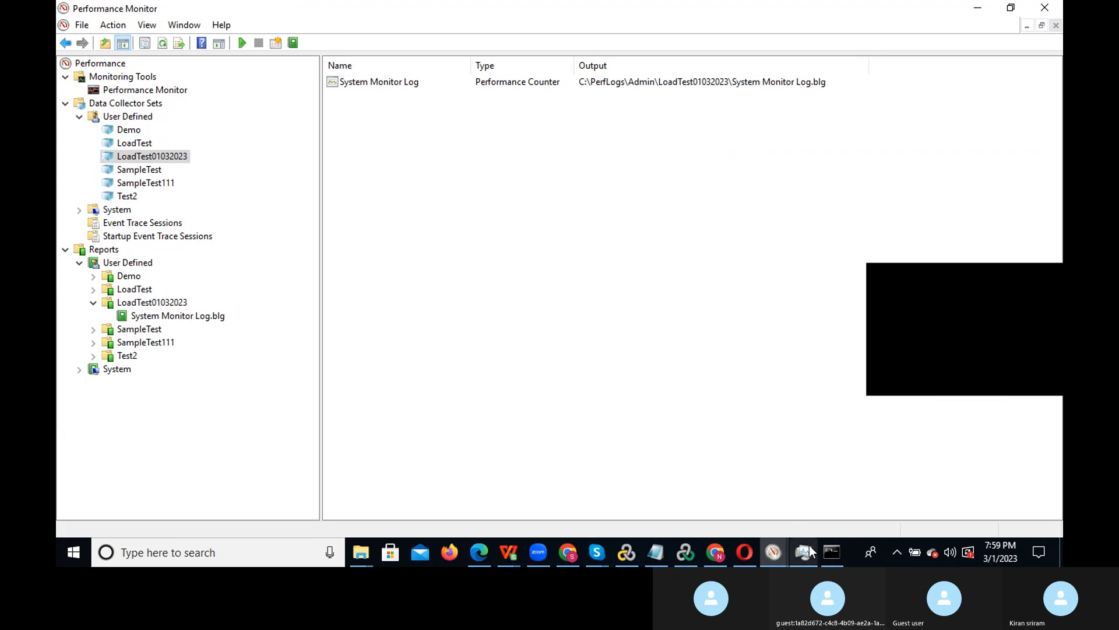
pyautogui.moveTo(779, 547)
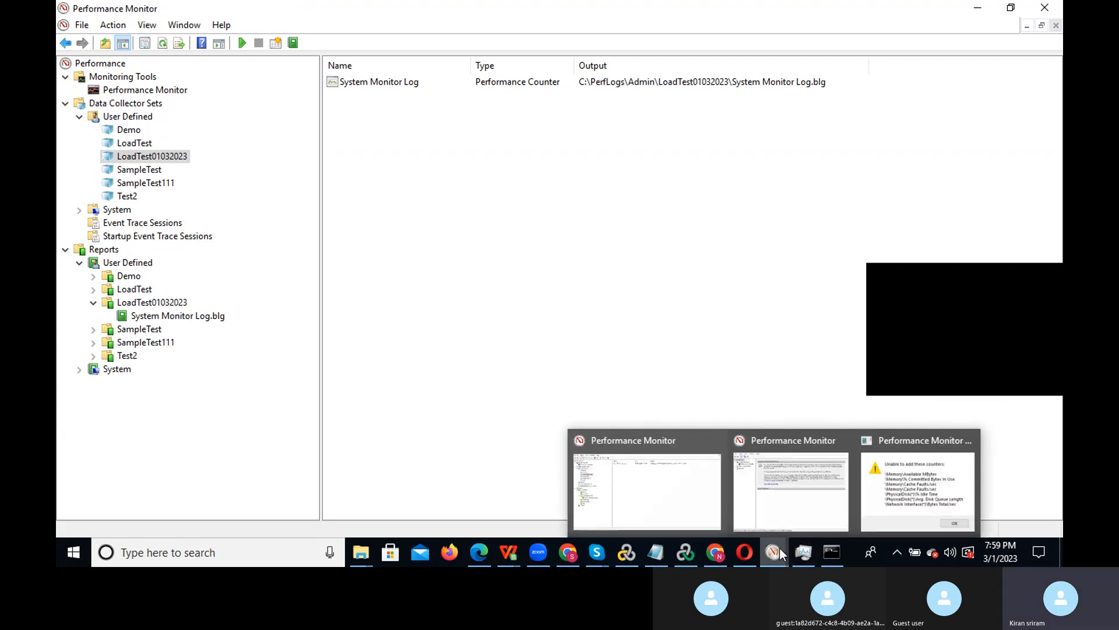
pyautogui.click(892, 498)
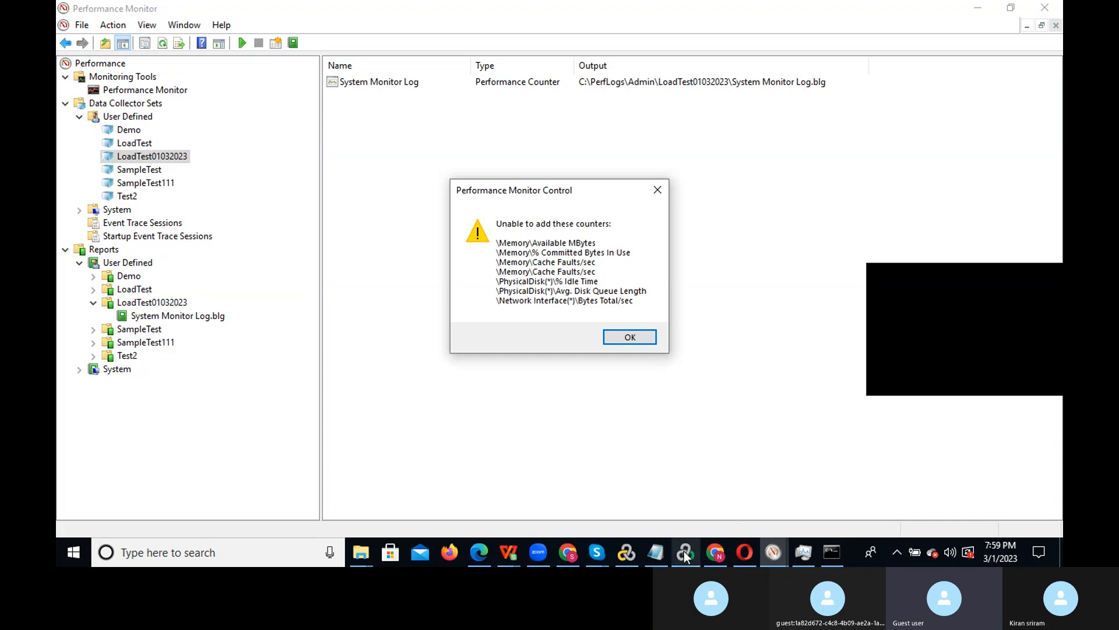
# - Switch back to LoadRunner Controller and check the scenario's run status against its group design
pyautogui.moveTo(686, 557)
pyautogui.click(698, 488)
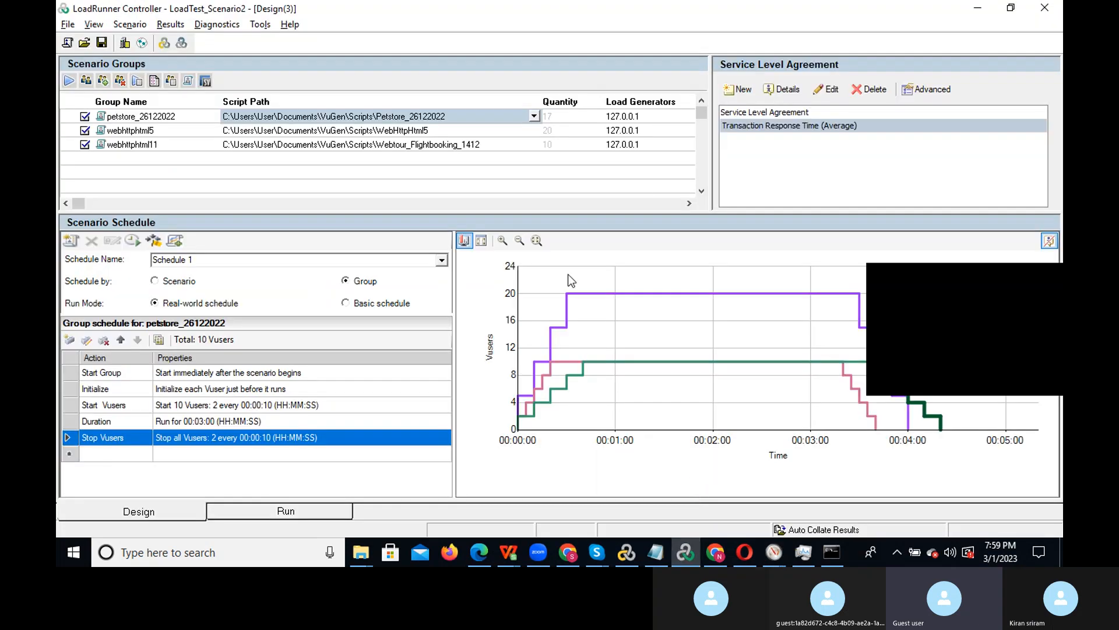
pyautogui.click(271, 512)
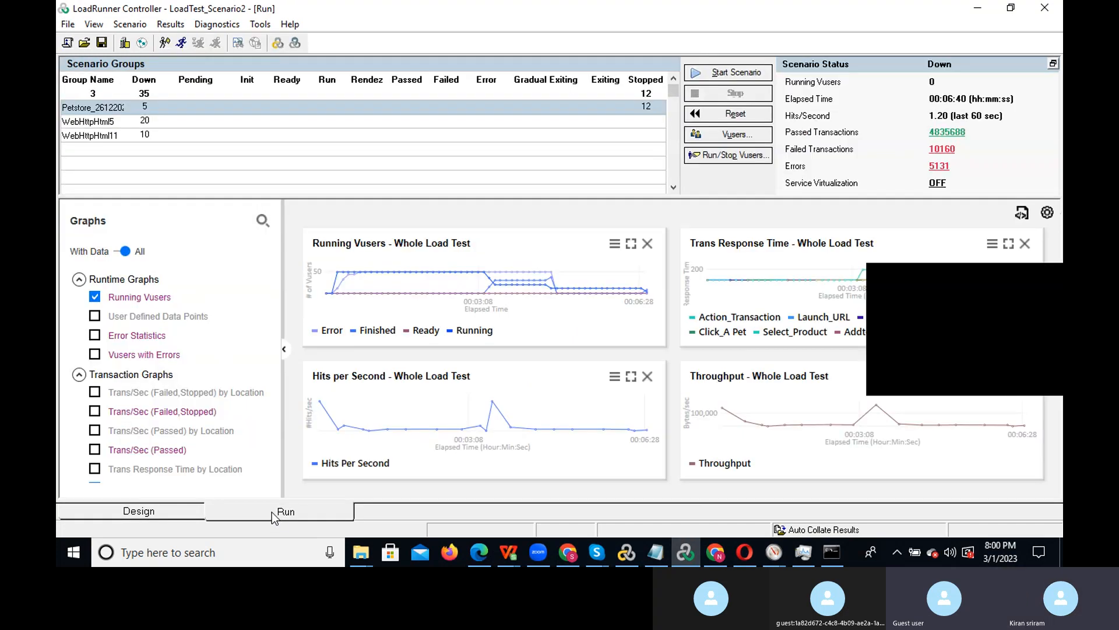
pyautogui.click(157, 512)
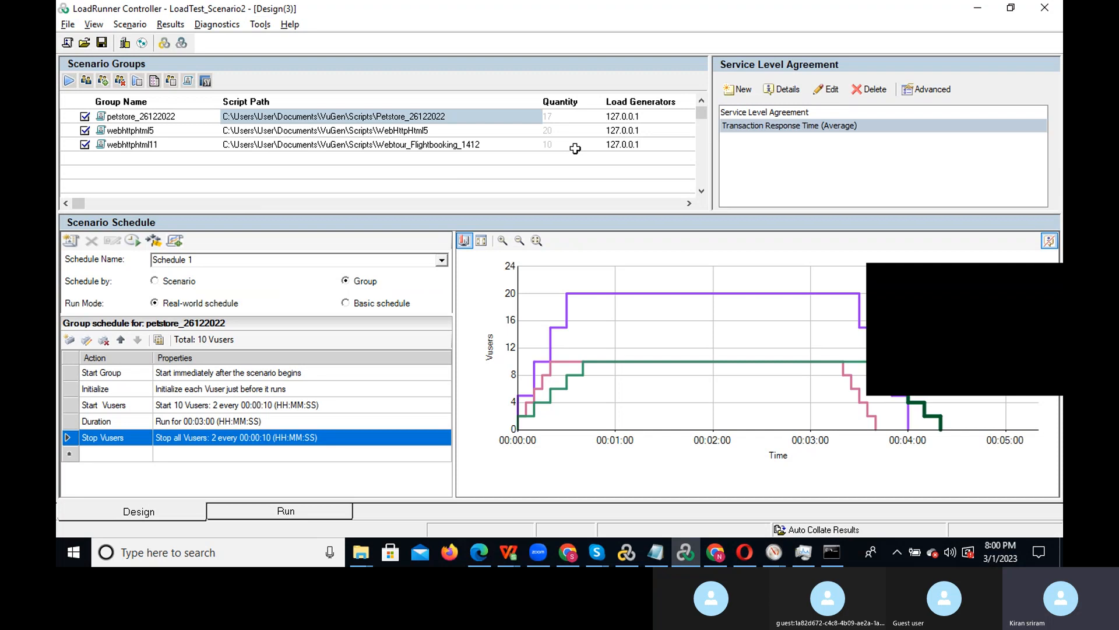
pyautogui.click(236, 504)
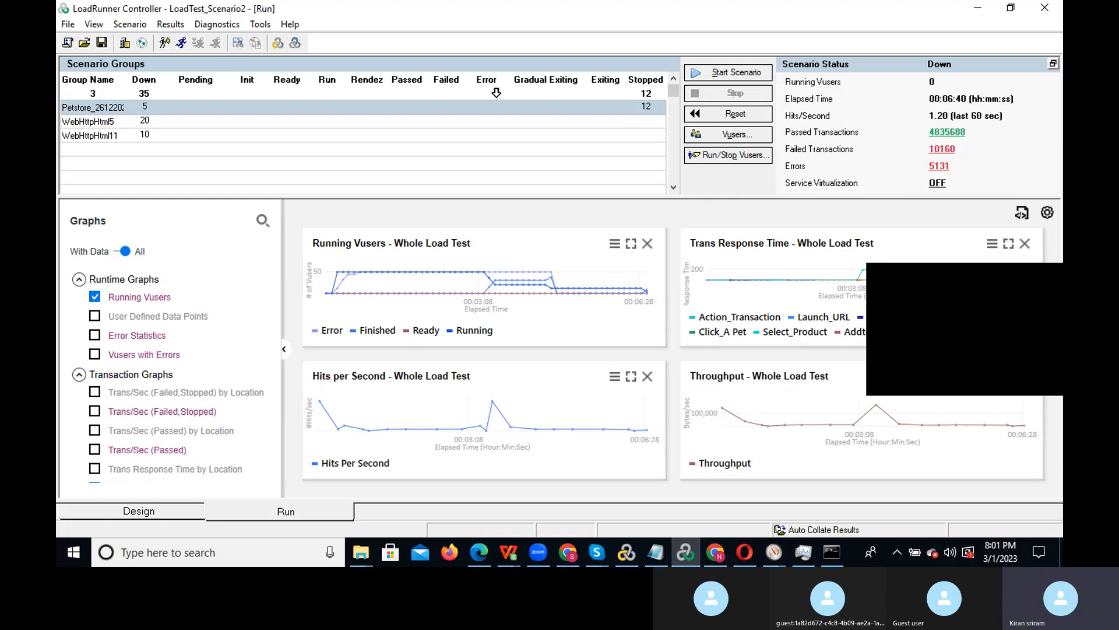
# - Start the LoadTest_Scenario2 run, overwriting the existing results directory
pyautogui.click(741, 74)
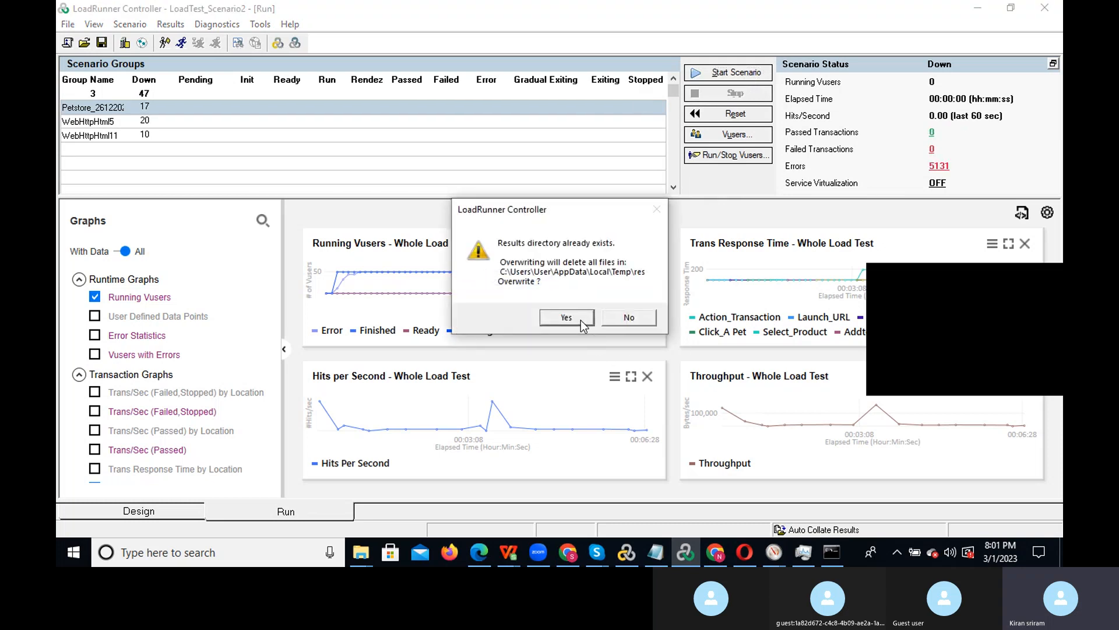
pyautogui.click(581, 319)
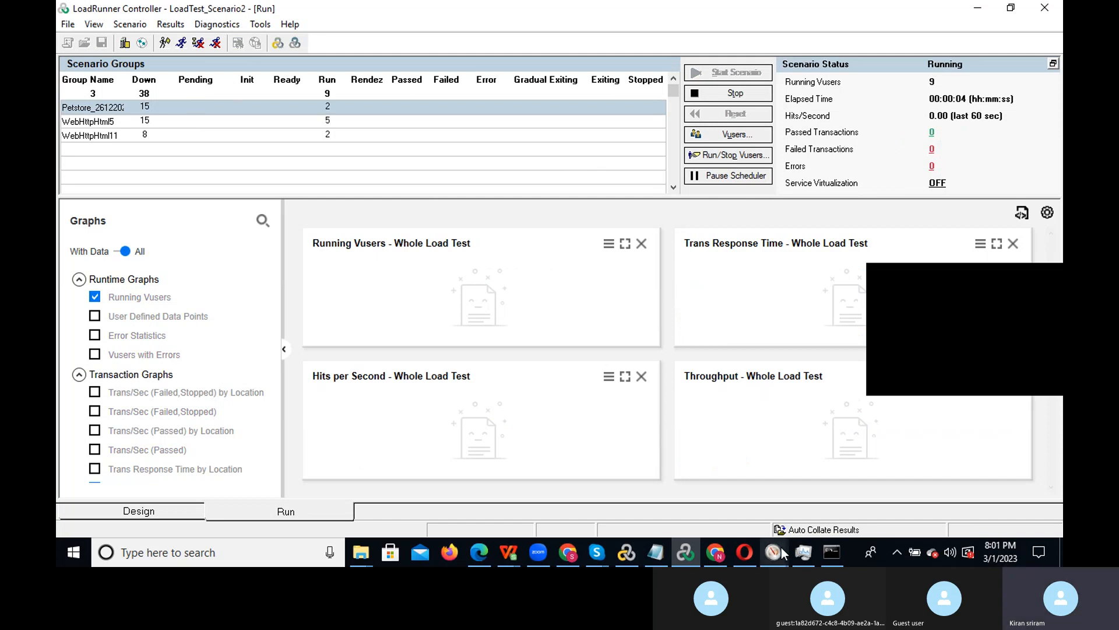
# - Switch to Performance Monitor and try to start the LoadTest01032023 data collector set
pyautogui.moveTo(782, 548)
pyautogui.click(687, 481)
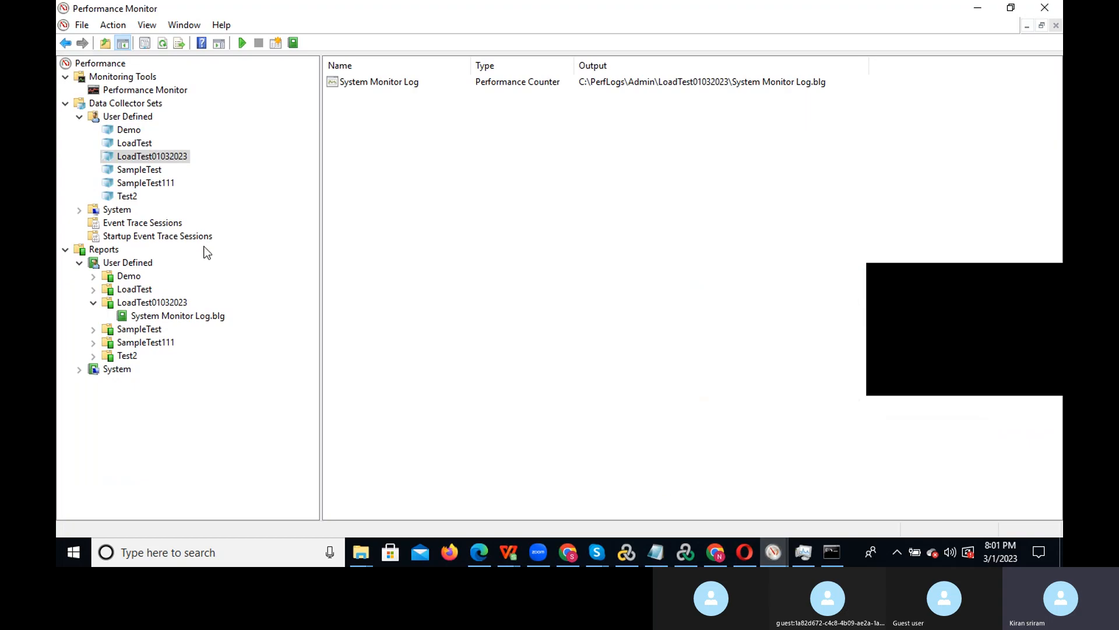
pyautogui.rightClick(172, 159)
pyautogui.click(166, 158)
pyautogui.rightClick(166, 158)
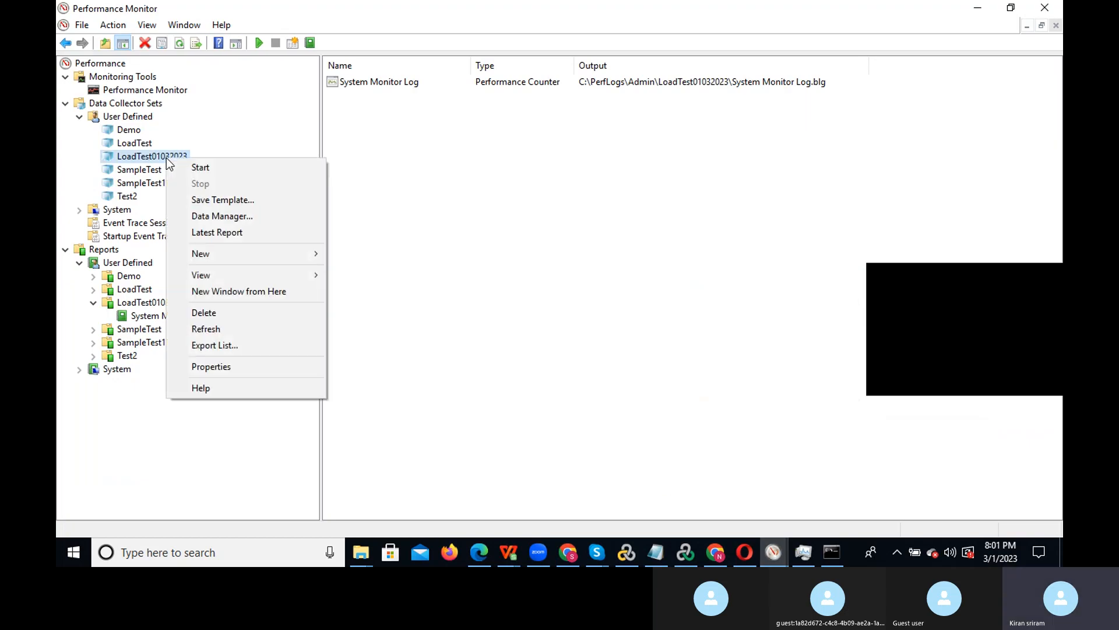
pyautogui.click(200, 169)
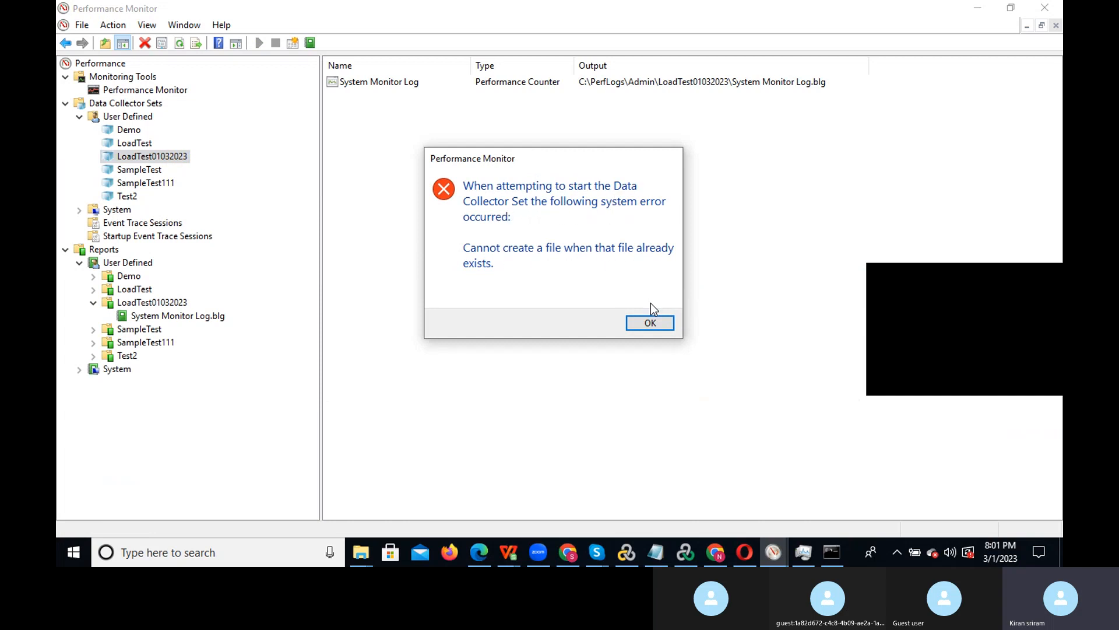
pyautogui.click(648, 322)
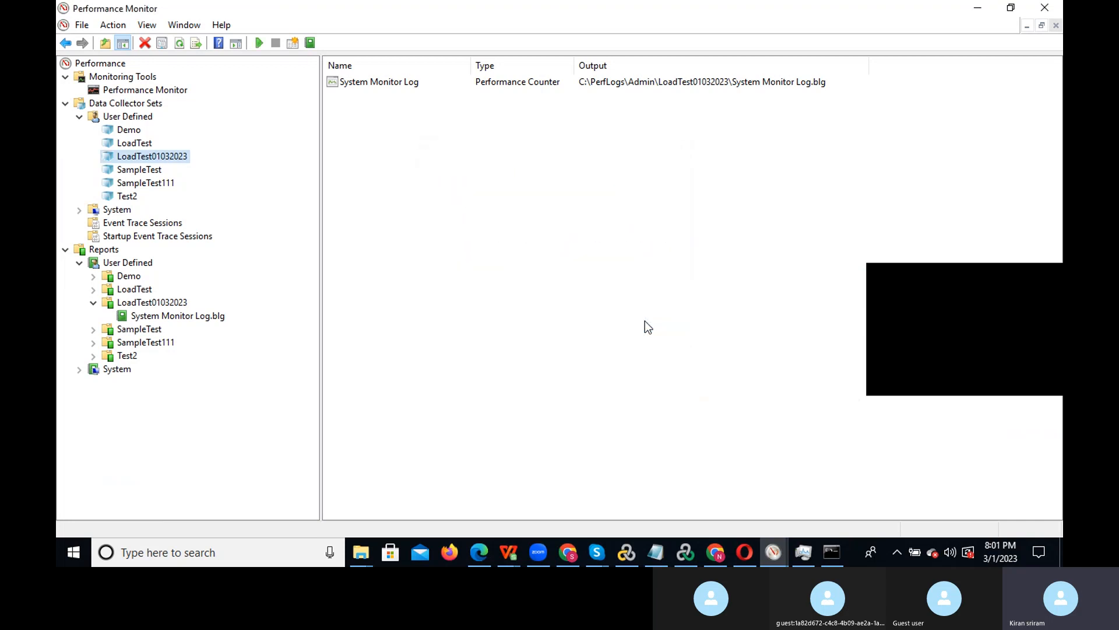
pyautogui.rightClick(182, 161)
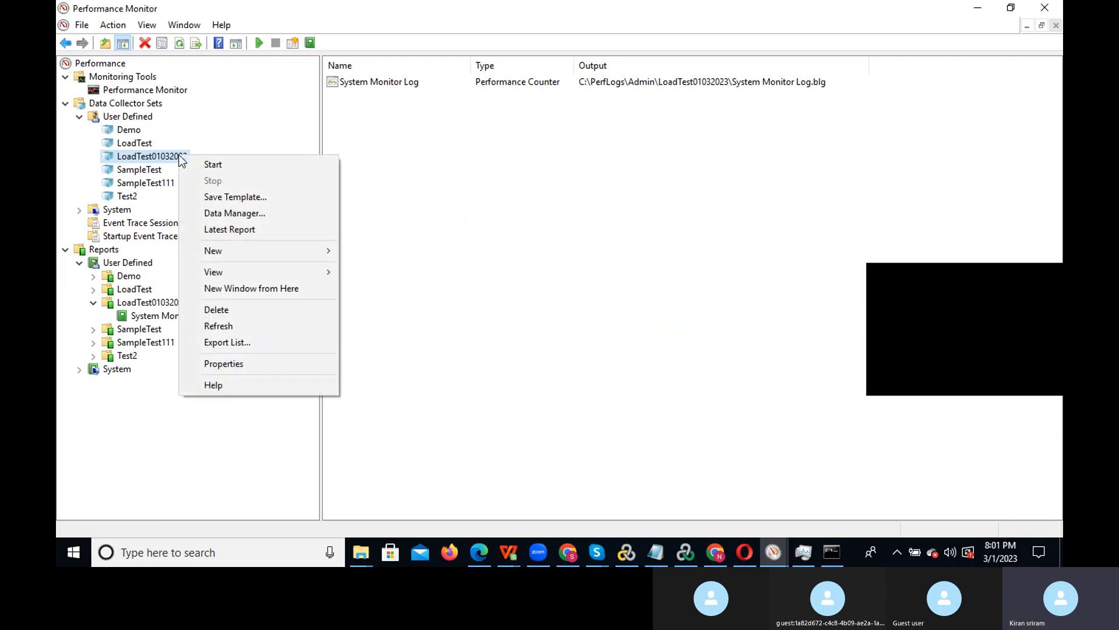
pyautogui.click(242, 170)
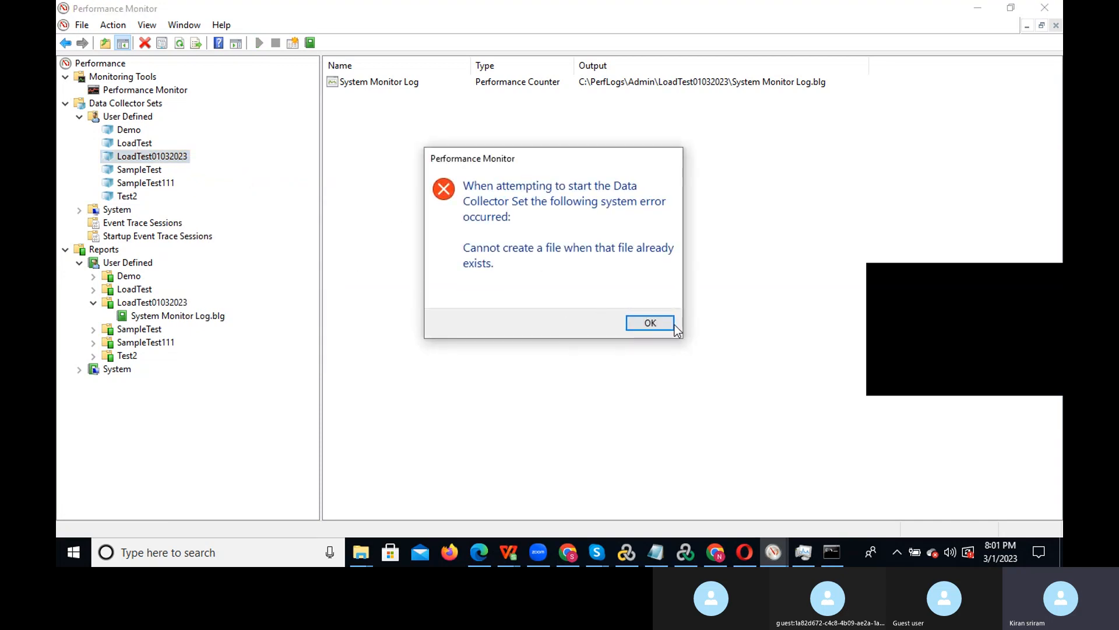
pyautogui.click(651, 324)
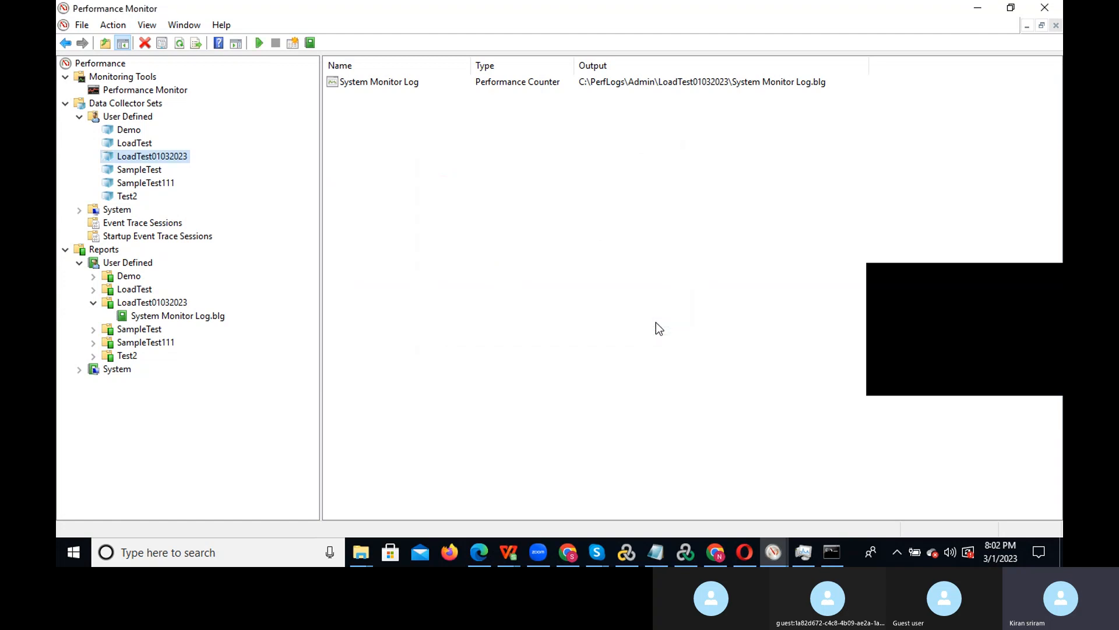
# - Review the schedule entry and stop condition of LoadTest01032023 and save the data collector set's properties
pyautogui.rightClick(172, 157)
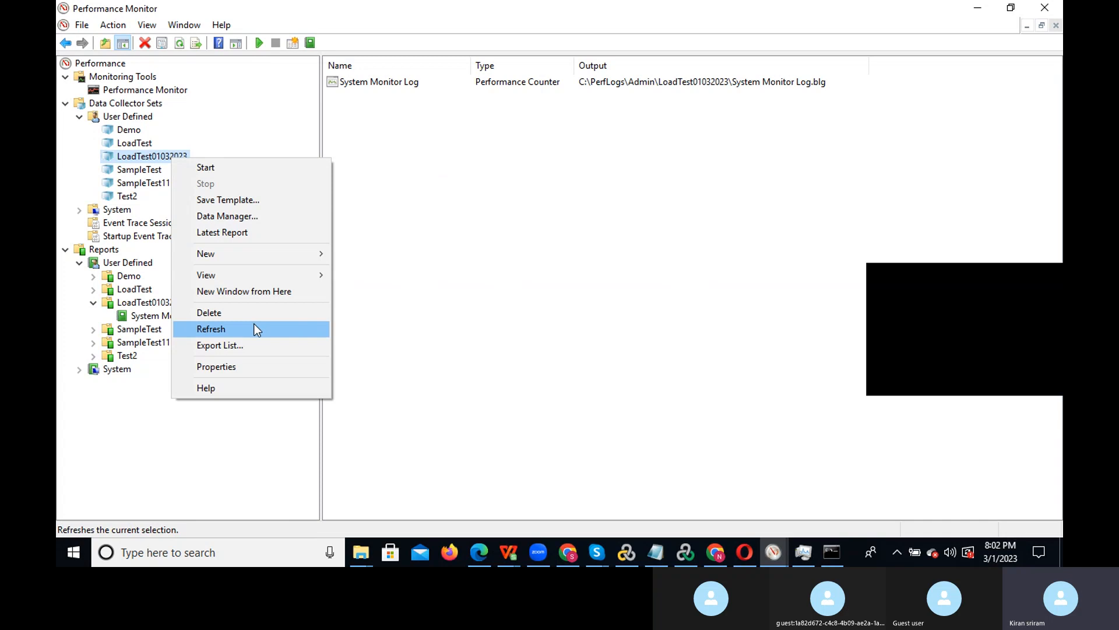
pyautogui.click(247, 366)
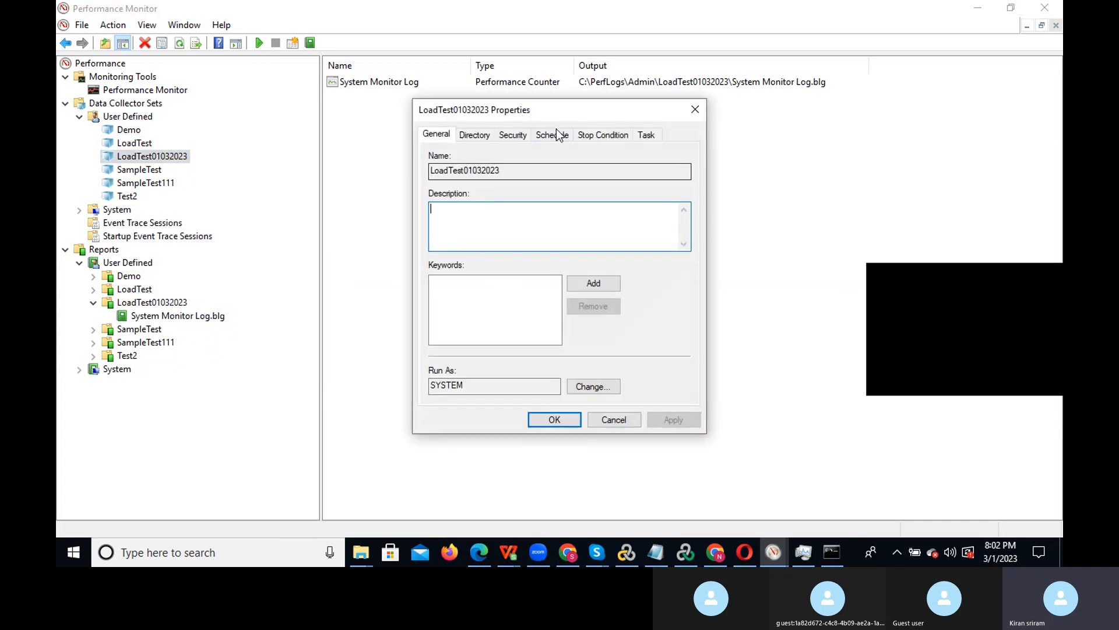
pyautogui.click(553, 134)
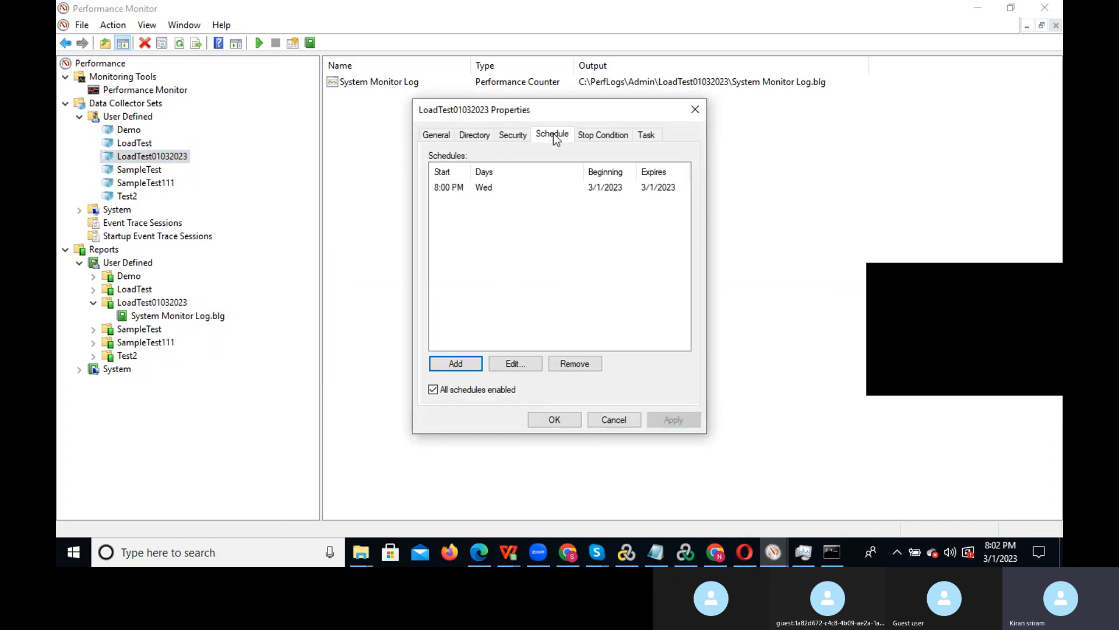
pyautogui.click(548, 186)
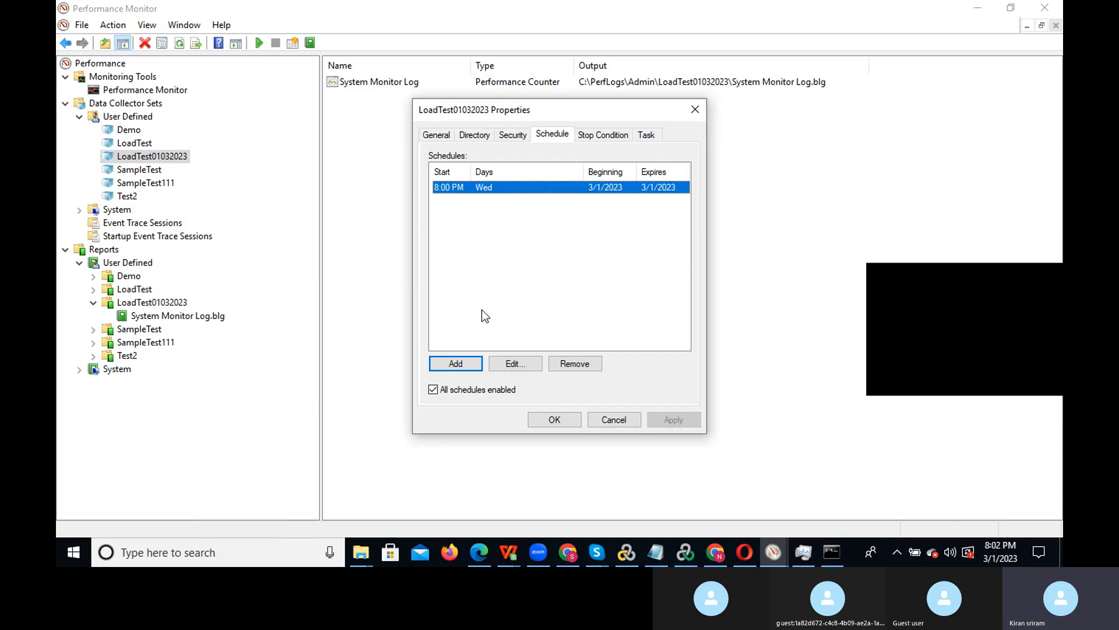
pyautogui.click(515, 364)
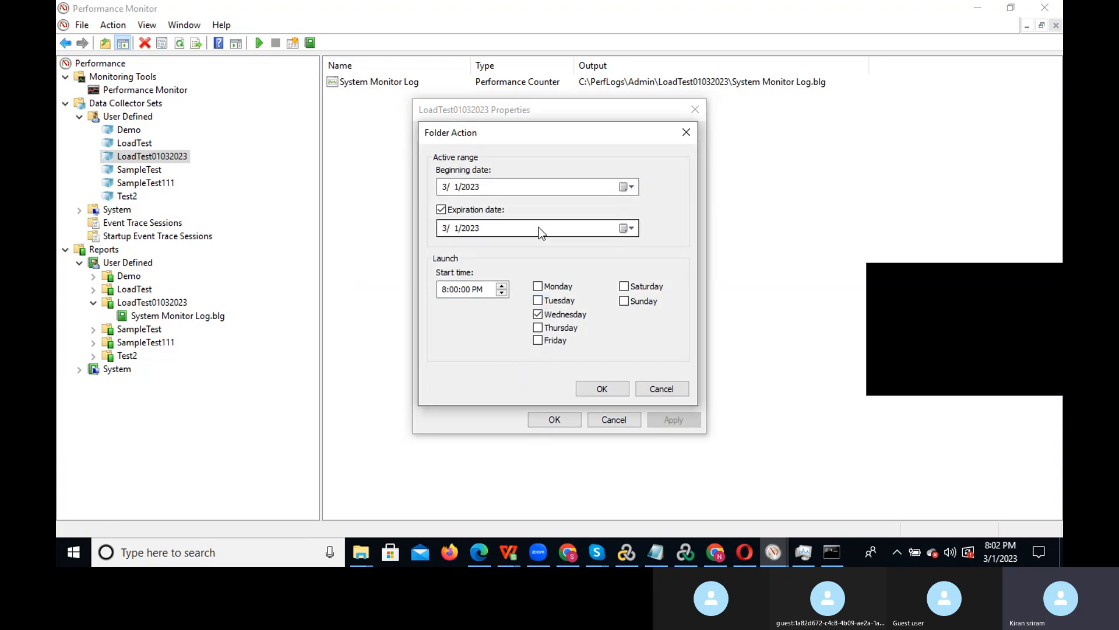
pyautogui.click(600, 389)
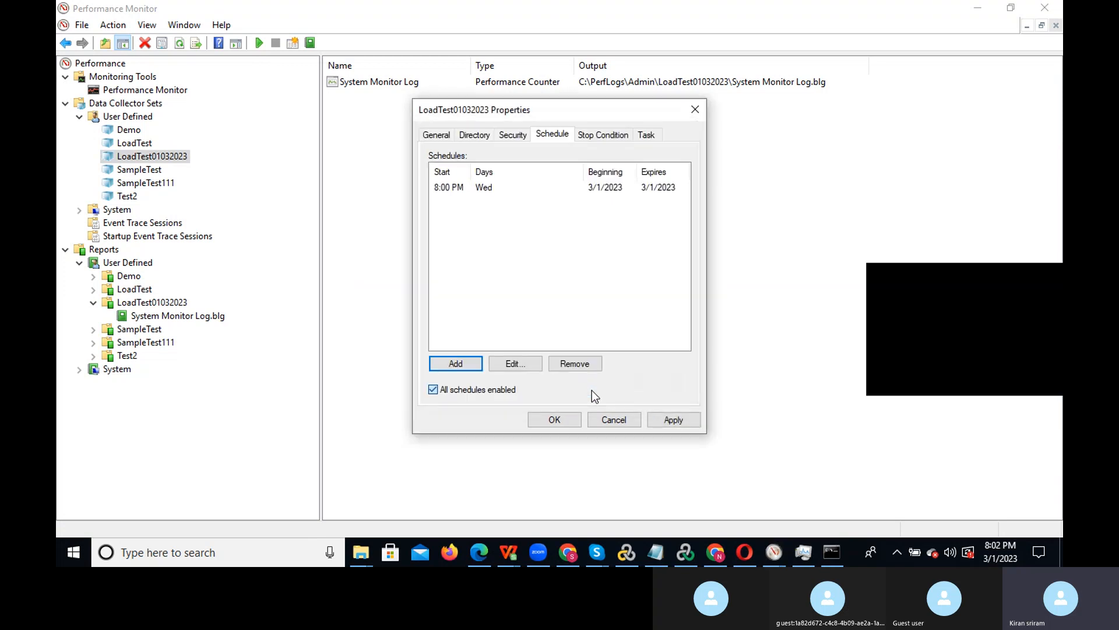
pyautogui.click(617, 138)
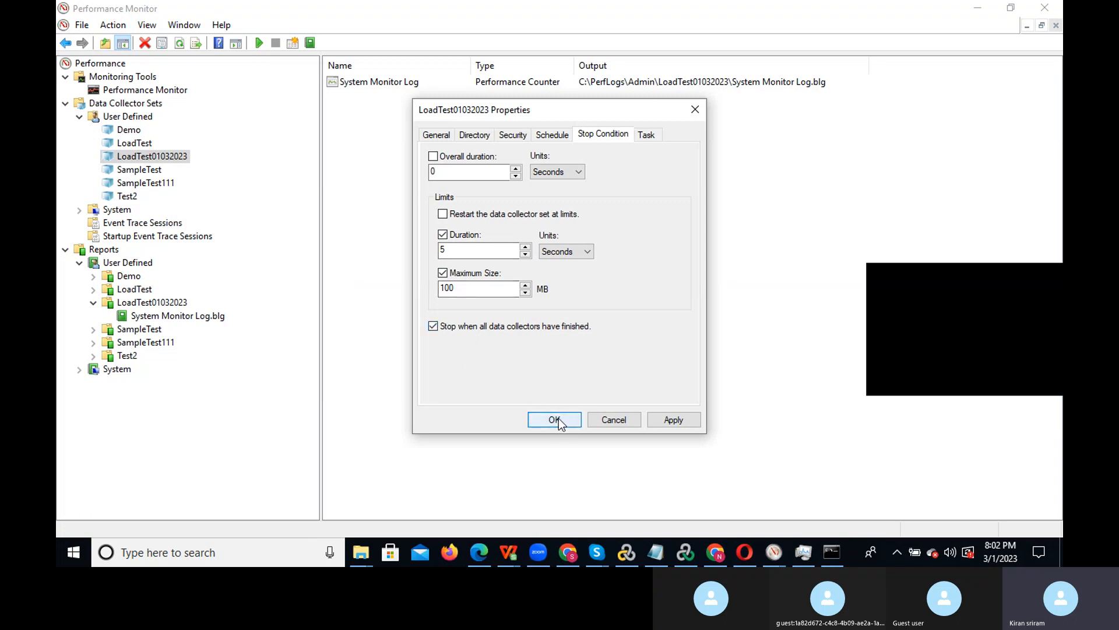
pyautogui.click(673, 421)
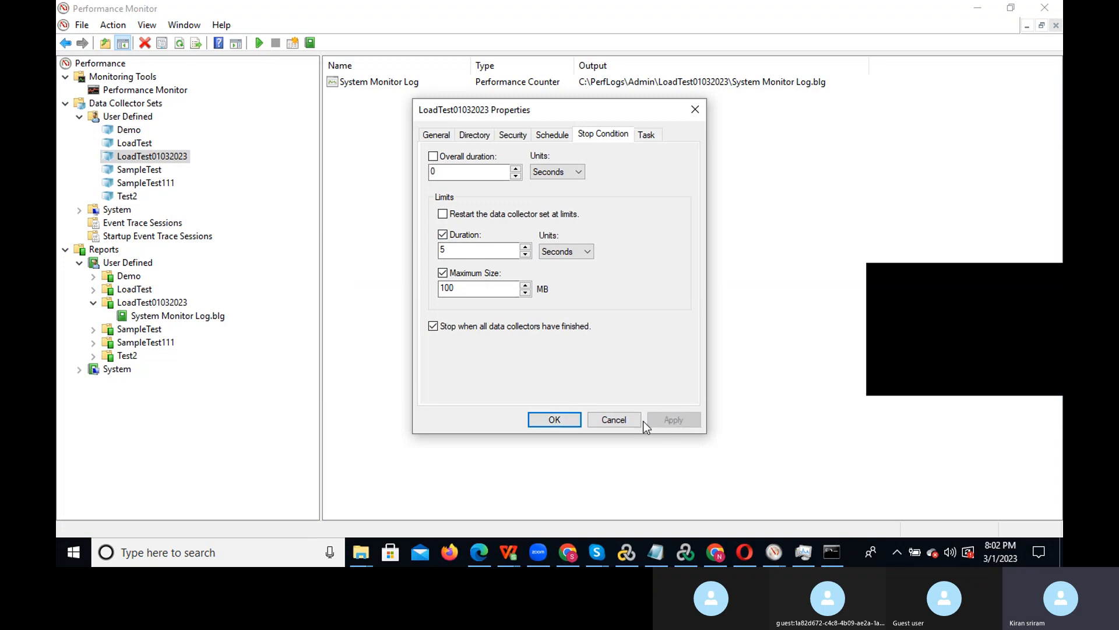
pyautogui.click(558, 418)
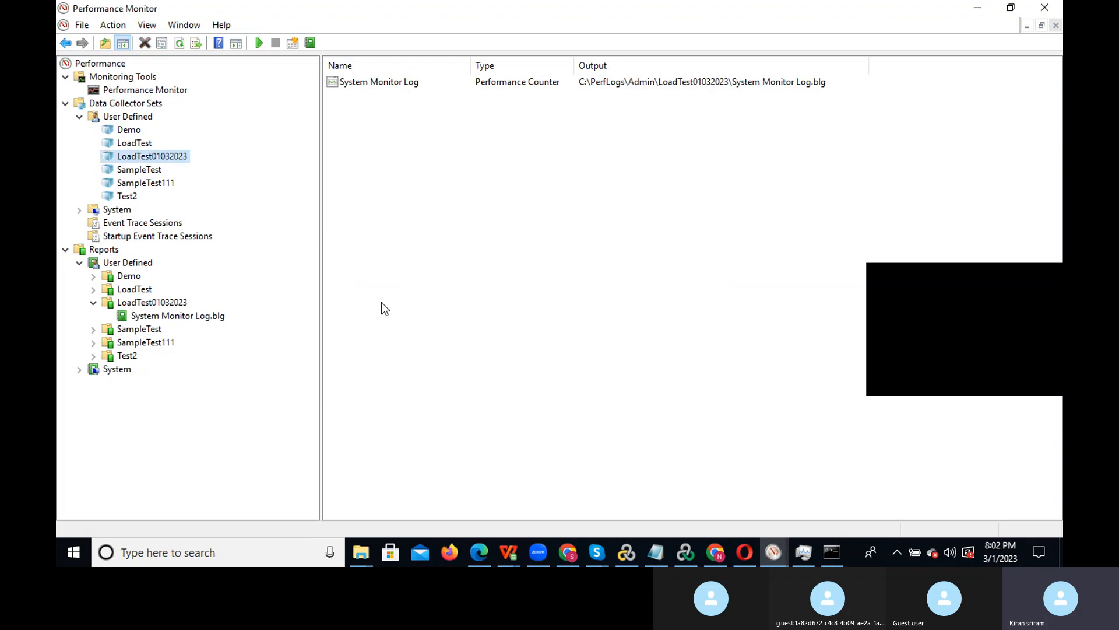
# - Try once more to start the LoadTest01032023 data collector set with the saved properties
pyautogui.rightClick(182, 162)
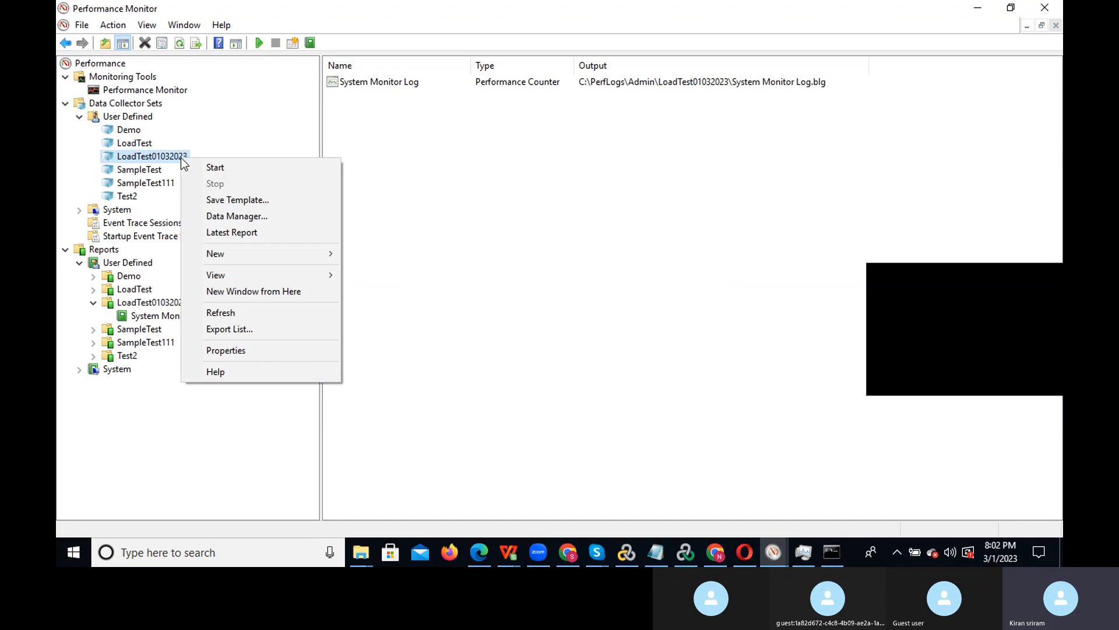
pyautogui.click(233, 172)
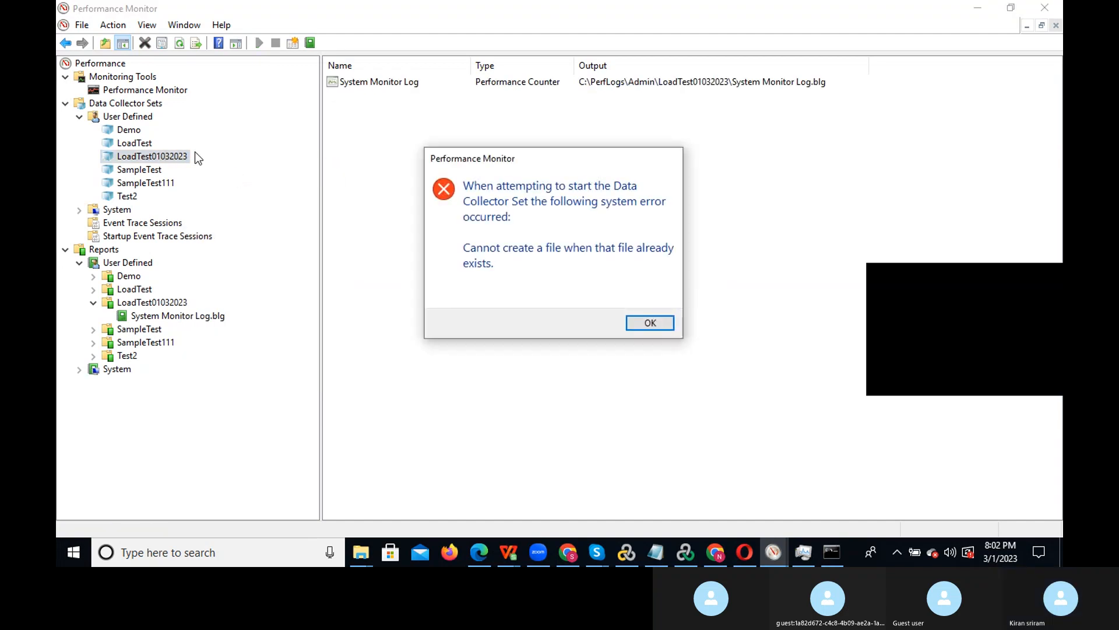
pyautogui.click(650, 324)
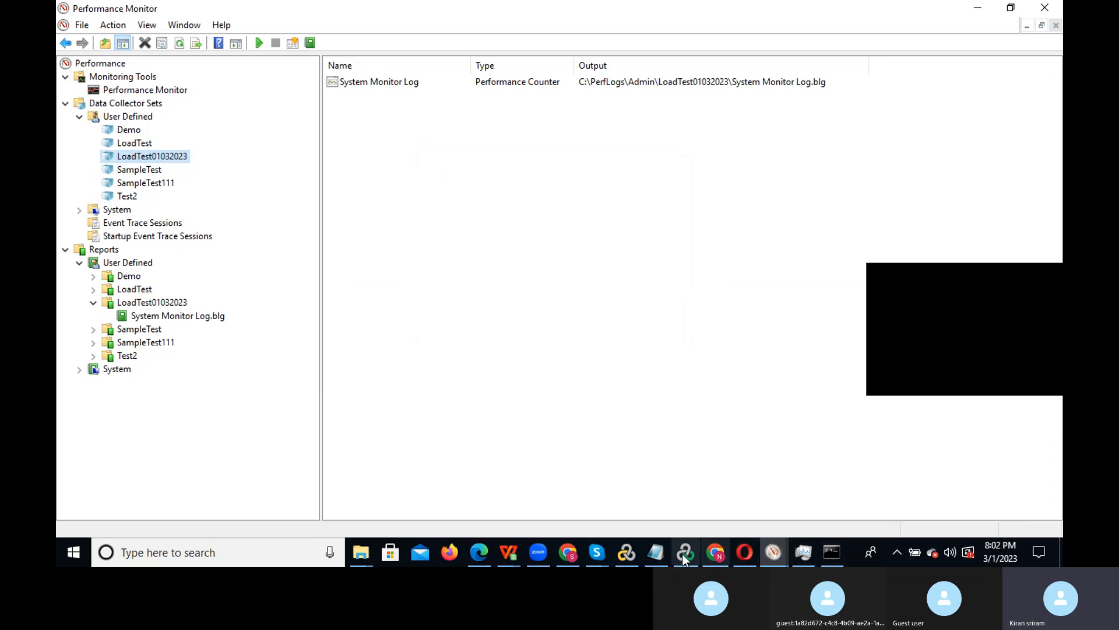
# - Switch to LoadRunner Controller and examine the Running Vusers graph enlarged, returning to the four-graph layout
pyautogui.moveTo(682, 554)
pyautogui.click(708, 482)
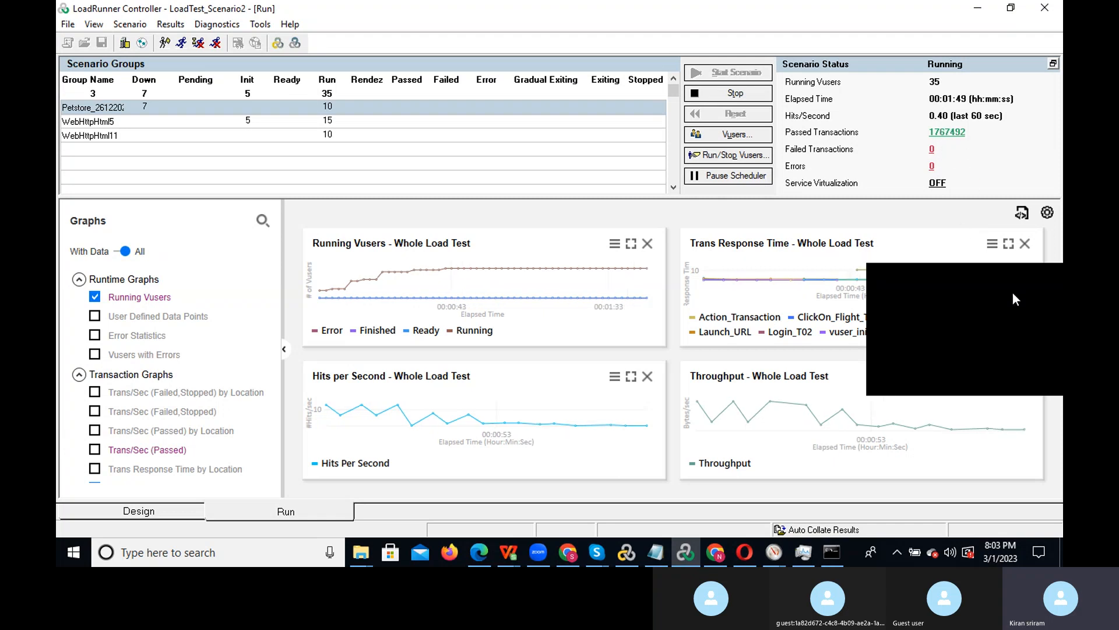
pyautogui.moveTo(993, 281); pyautogui.dragTo(1012, 568)
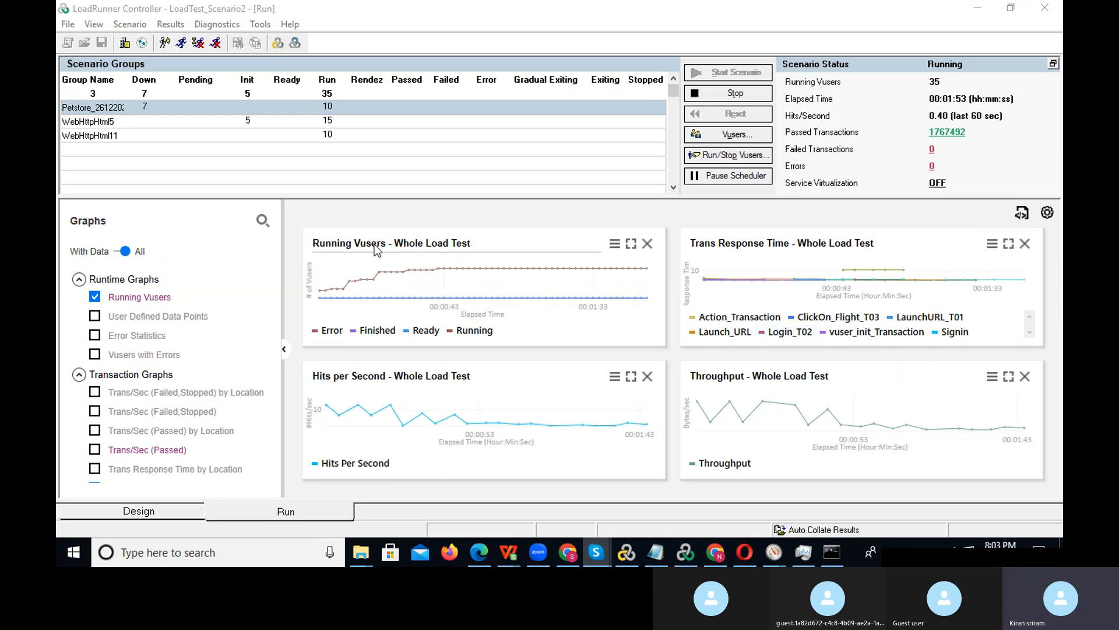
pyautogui.doubleClick(401, 268)
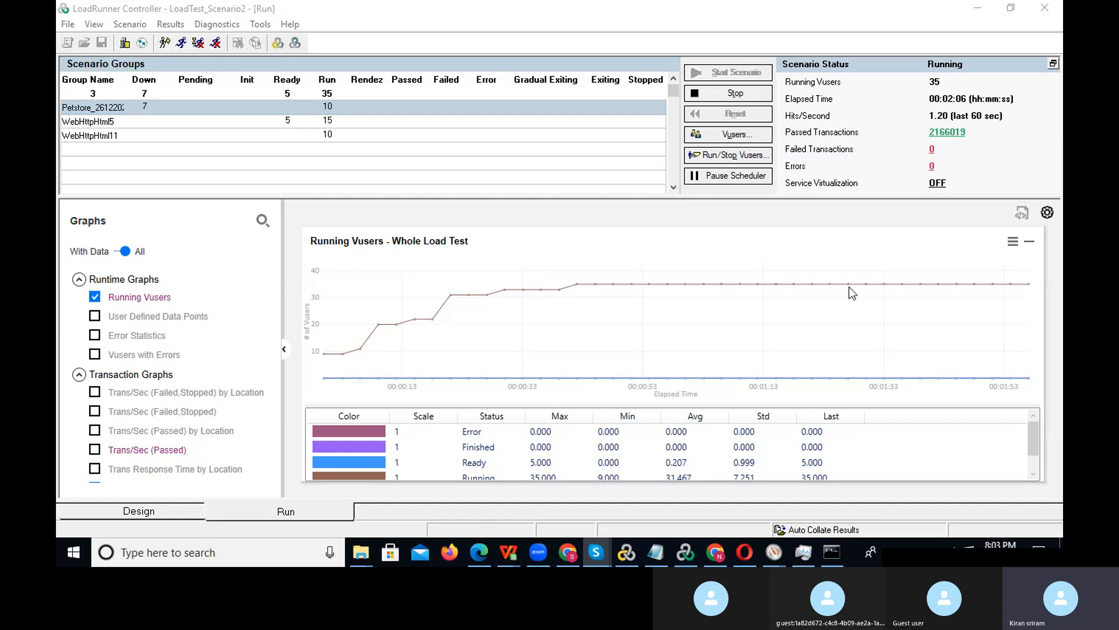
pyautogui.doubleClick(636, 321)
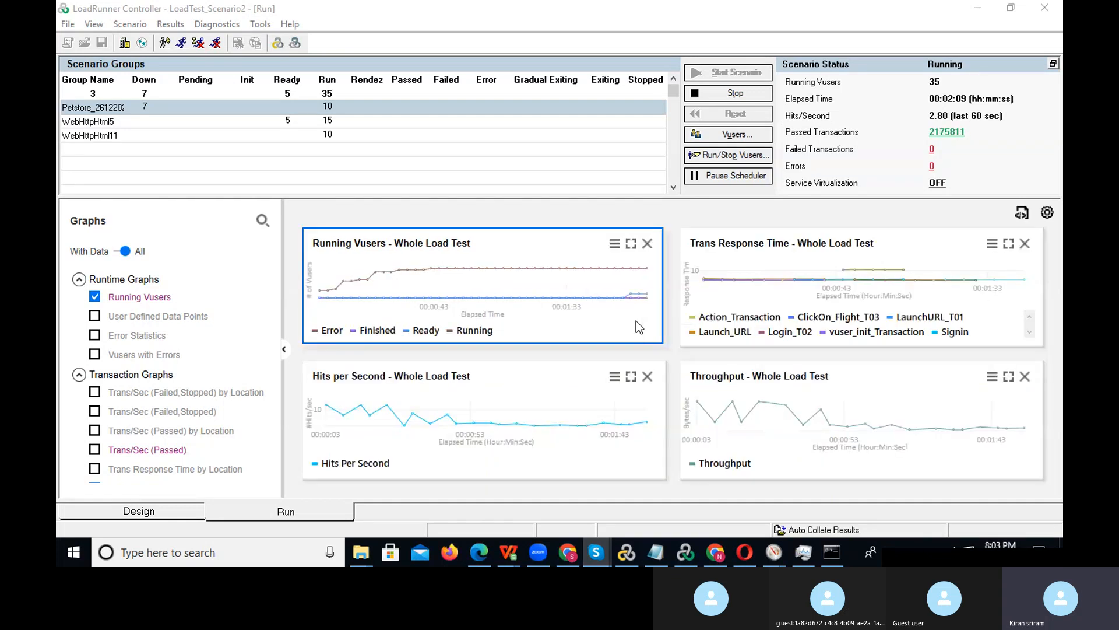
# - Enlarge the Trans Response Time graph and read through the response times in its transaction table
pyautogui.doubleClick(805, 286)
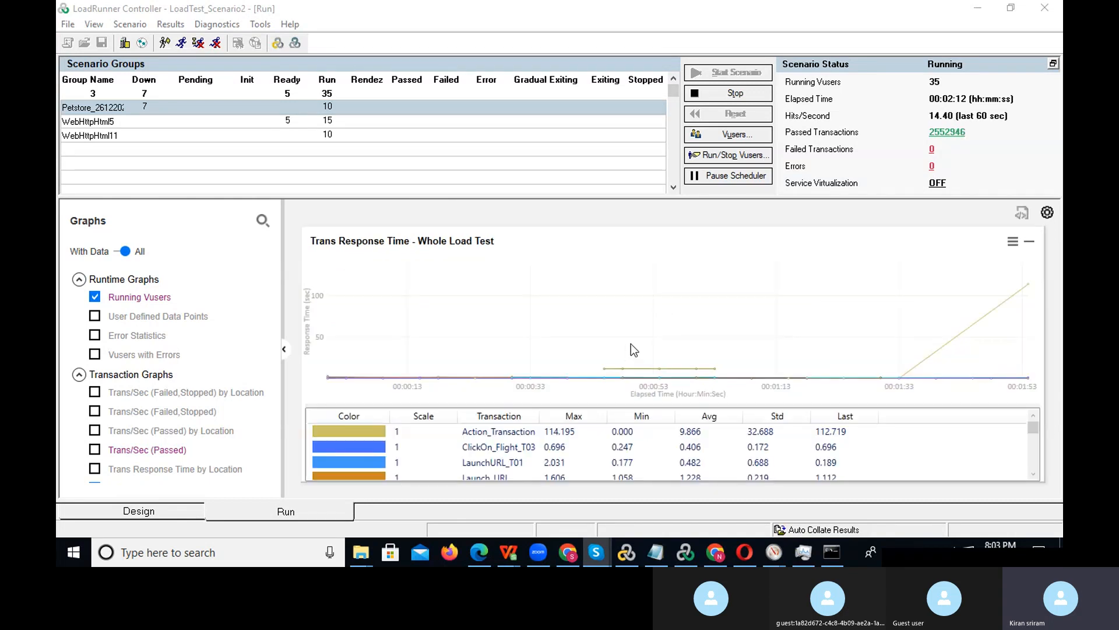
pyautogui.click(1034, 474)
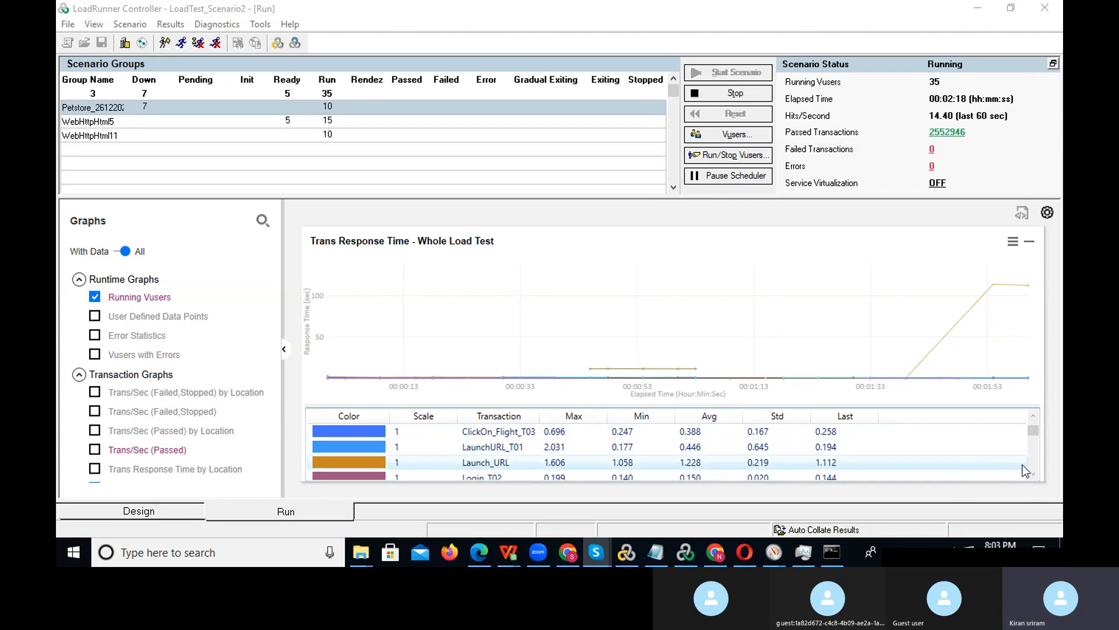
pyautogui.click(1031, 473)
pyautogui.click(1032, 473)
pyautogui.click(1033, 475)
pyautogui.click(1033, 475)
pyautogui.click(1033, 475)
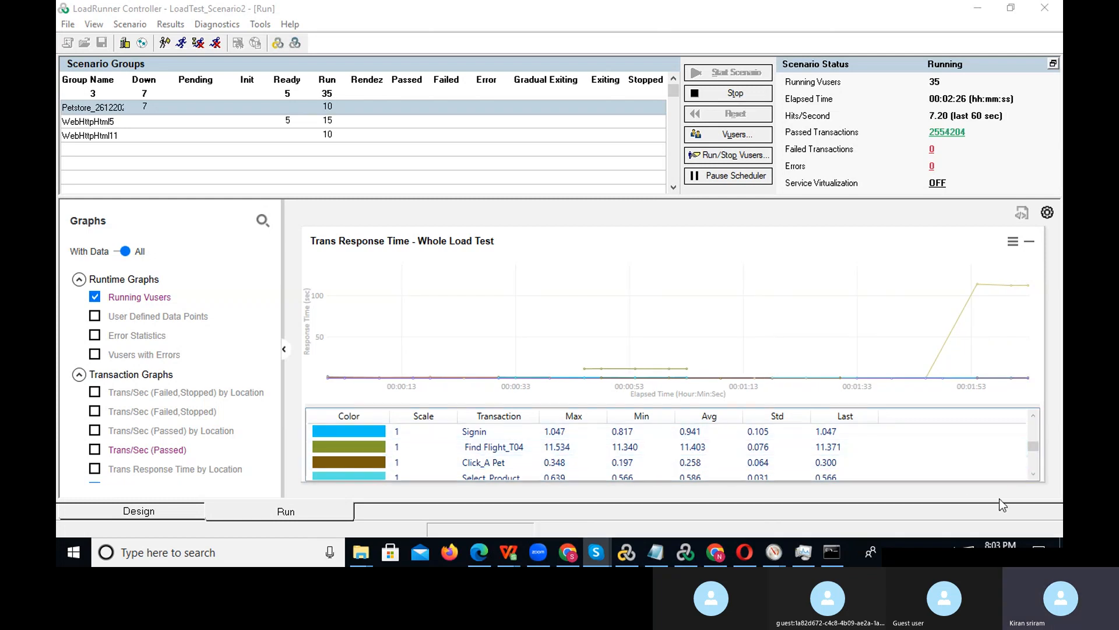
pyautogui.click(1033, 474)
pyautogui.click(1033, 474)
pyautogui.click(1034, 474)
pyautogui.click(1033, 474)
pyautogui.click(1033, 474)
# - Switch to Performance Monitor, display the live monitoring graph and open its Add Counters dialog
pyautogui.moveTo(768, 551)
pyautogui.click(644, 479)
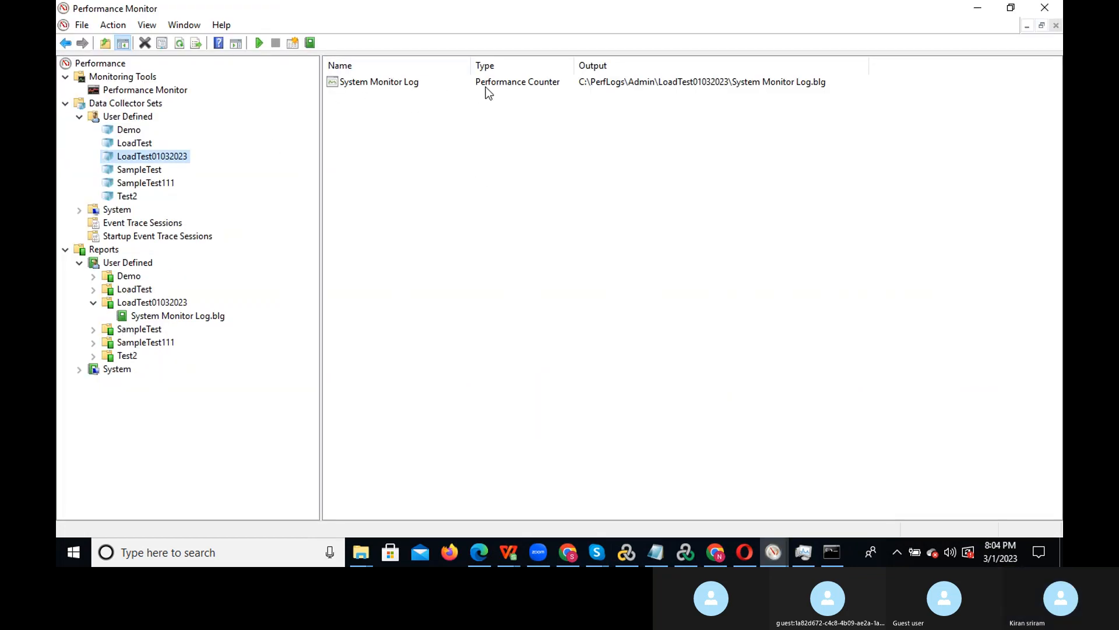
pyautogui.click(149, 90)
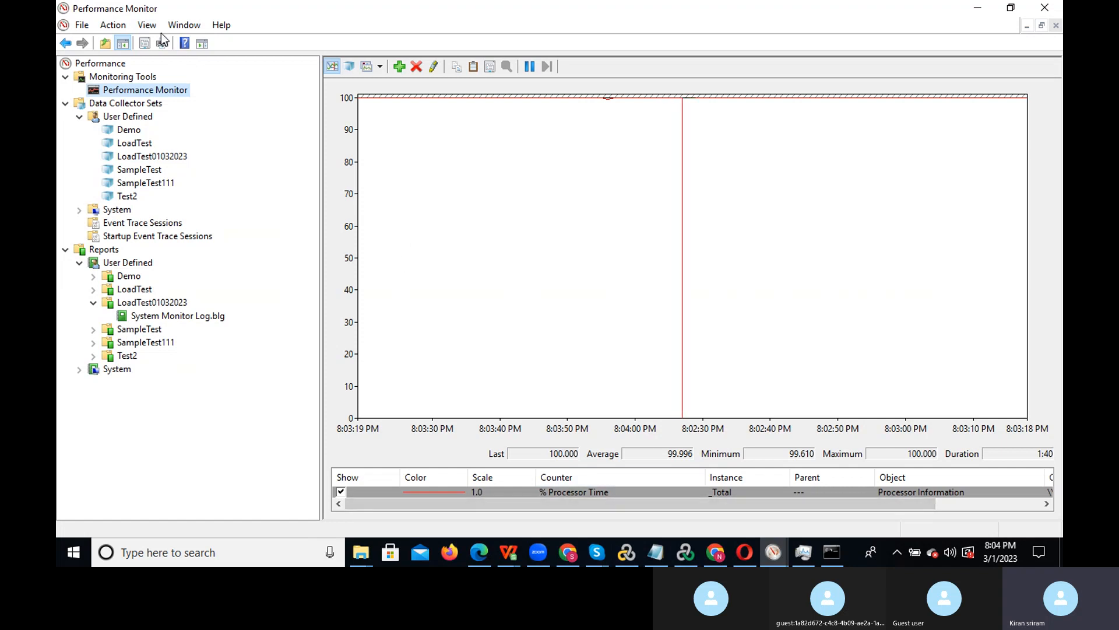
pyautogui.click(403, 70)
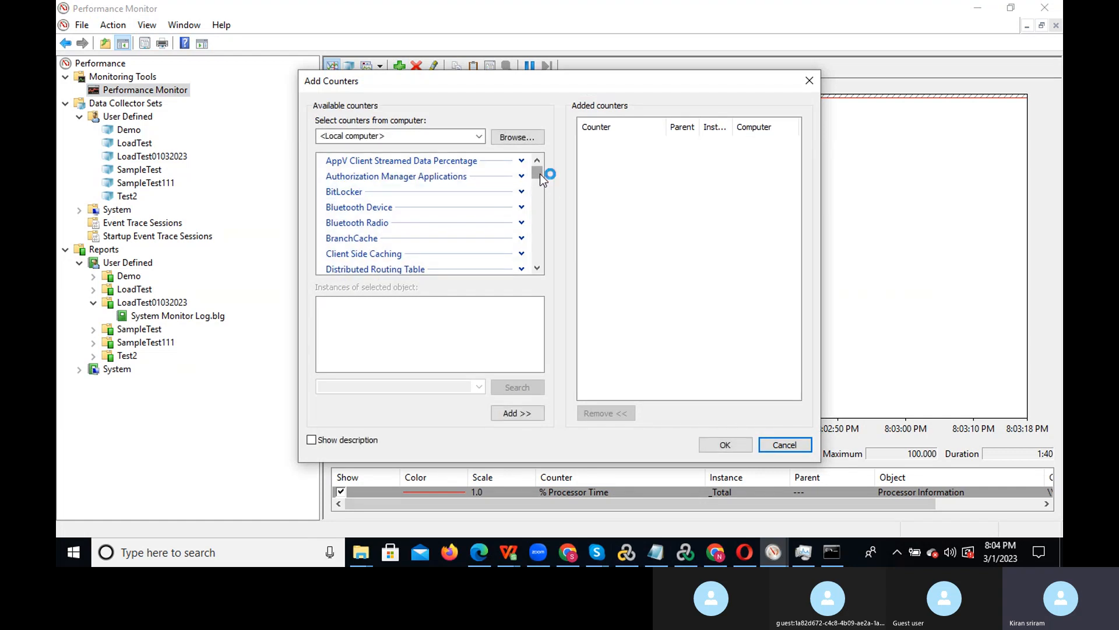
# - Look through the local computer's available counters from AppV Client Streamed Data Percentage down to the SMB and storage categories
pyautogui.click(537, 269)
pyautogui.click(537, 269)
pyautogui.click(537, 269)
pyautogui.click(537, 270)
pyautogui.click(537, 270)
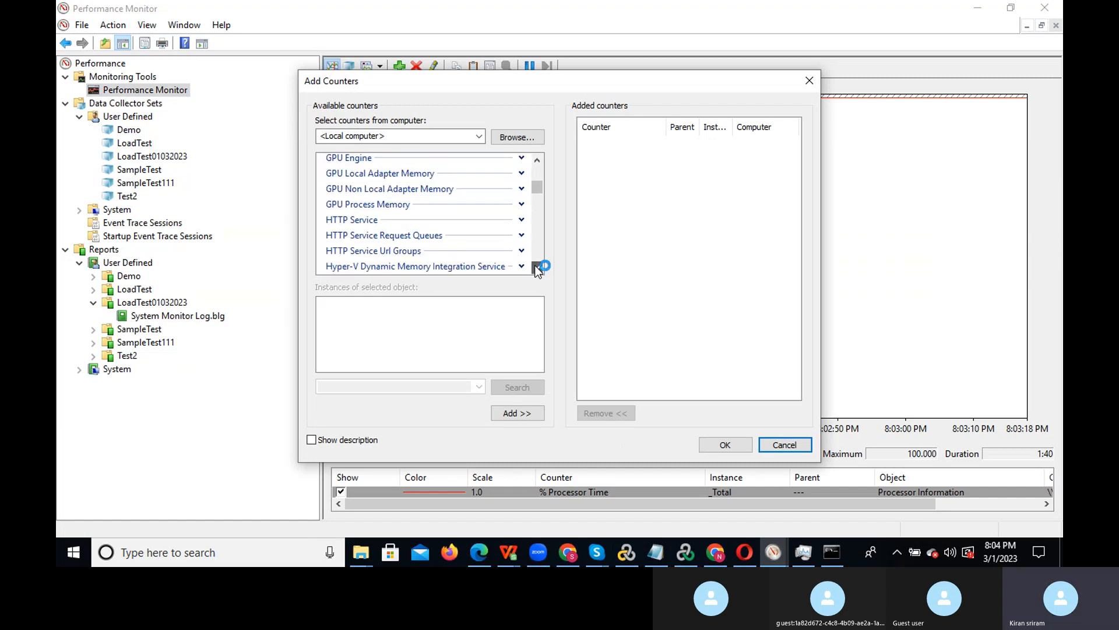
pyautogui.click(537, 269)
pyautogui.click(537, 269)
pyautogui.click(537, 269)
pyautogui.click(537, 269)
pyautogui.click(537, 270)
pyautogui.click(537, 269)
pyautogui.click(537, 270)
pyautogui.click(537, 269)
pyautogui.click(537, 270)
pyautogui.click(537, 270)
pyautogui.click(537, 269)
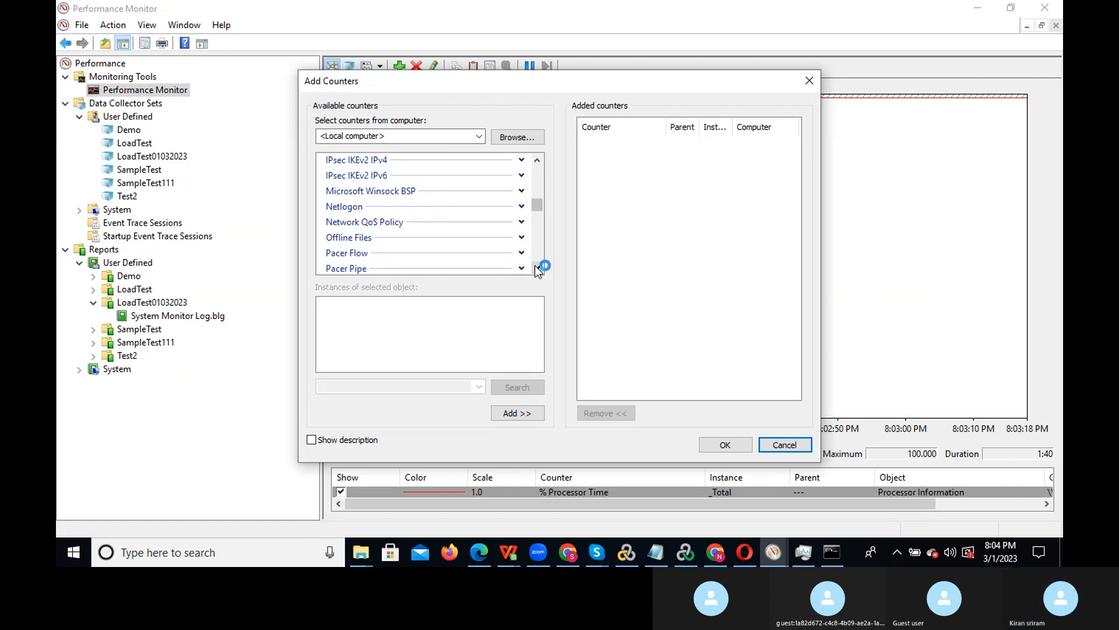
pyautogui.click(537, 270)
pyautogui.click(537, 269)
pyautogui.click(537, 270)
pyautogui.click(537, 269)
pyautogui.click(537, 269)
pyautogui.click(537, 270)
pyautogui.click(537, 269)
pyautogui.click(537, 269)
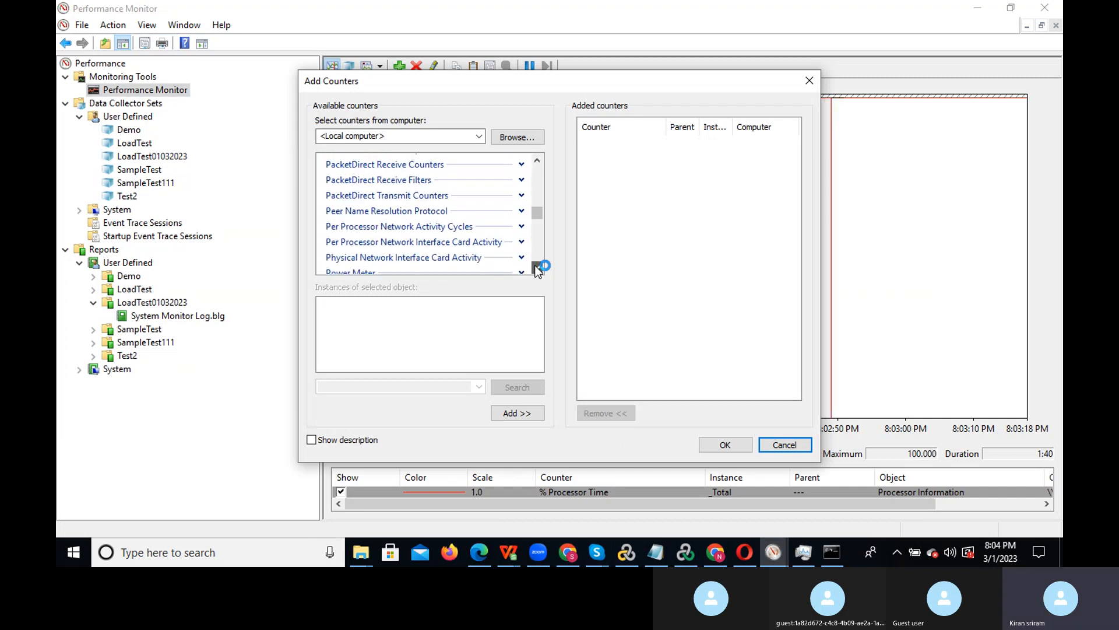
pyautogui.click(537, 269)
pyautogui.click(537, 270)
pyautogui.click(537, 269)
pyautogui.click(537, 270)
pyautogui.click(537, 269)
pyautogui.click(537, 269)
pyautogui.click(537, 269)
pyautogui.click(537, 270)
pyautogui.click(537, 269)
pyautogui.click(537, 270)
pyautogui.click(537, 269)
pyautogui.click(537, 269)
pyautogui.click(537, 269)
pyautogui.click(537, 269)
pyautogui.click(537, 269)
pyautogui.click(537, 269)
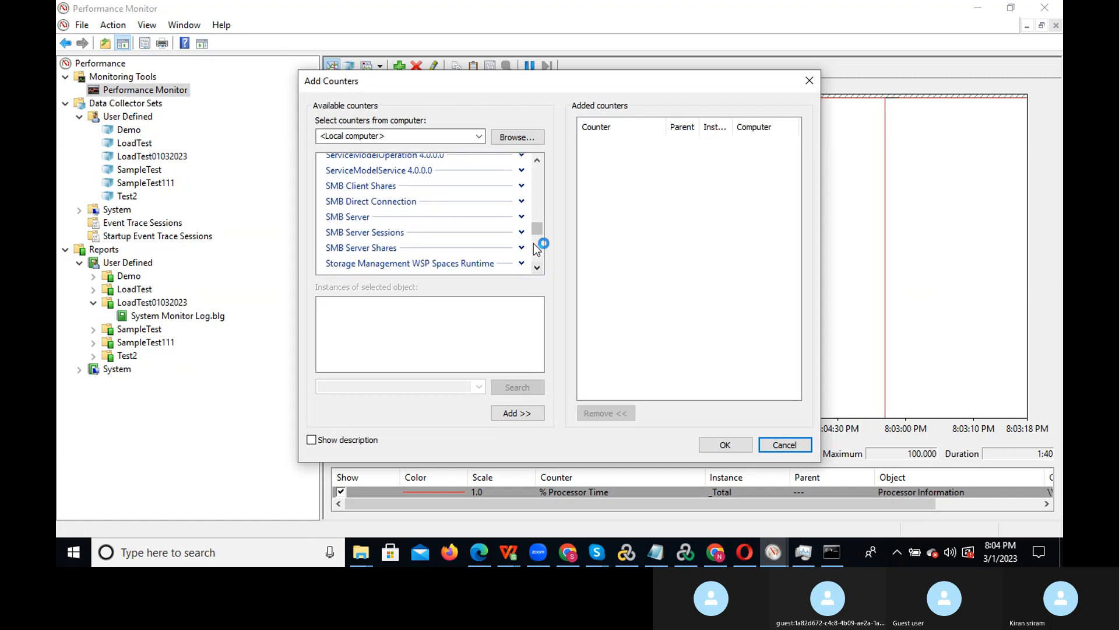
# - Return to the start of the available counters list and examine the categories again down to the GPU counters
pyautogui.moveTo(540, 236); pyautogui.dragTo(544, 167)
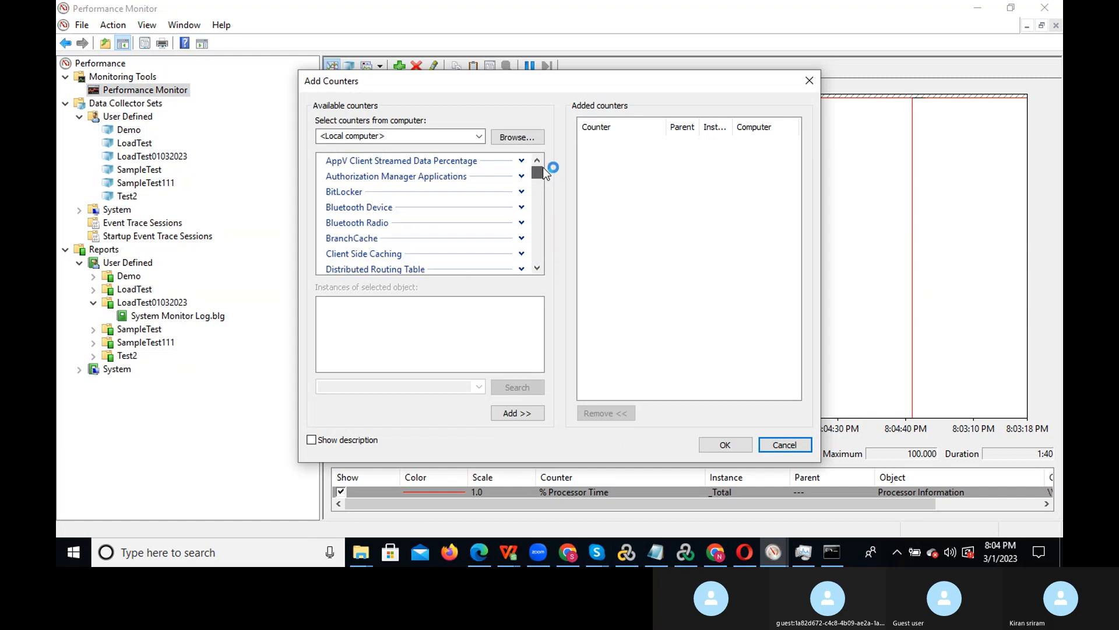
pyautogui.click(537, 271)
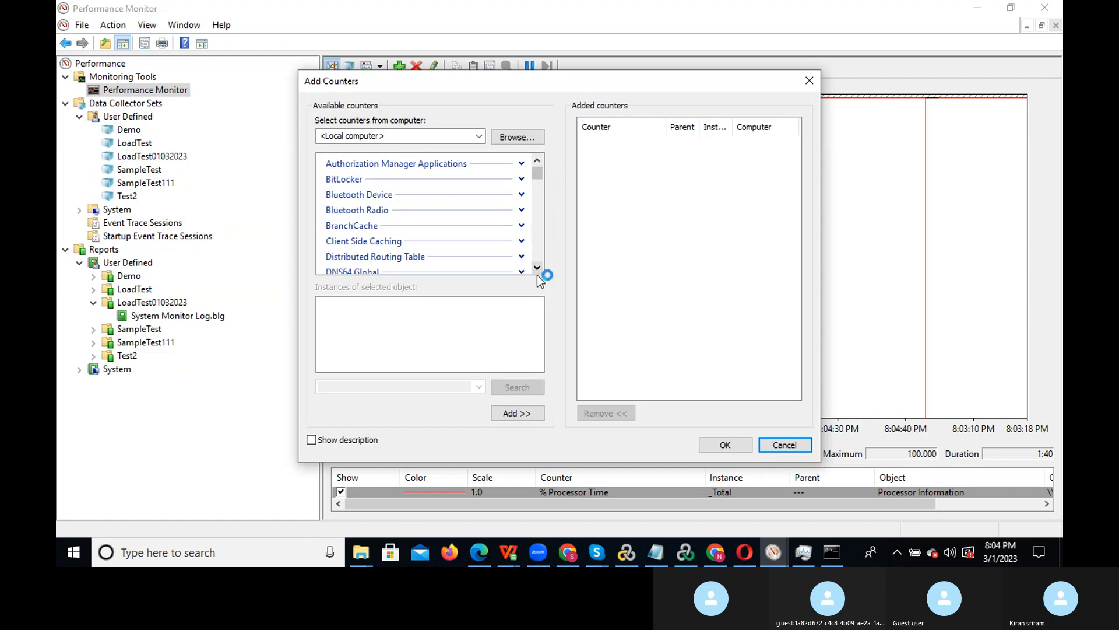
pyautogui.click(537, 272)
pyautogui.click(537, 272)
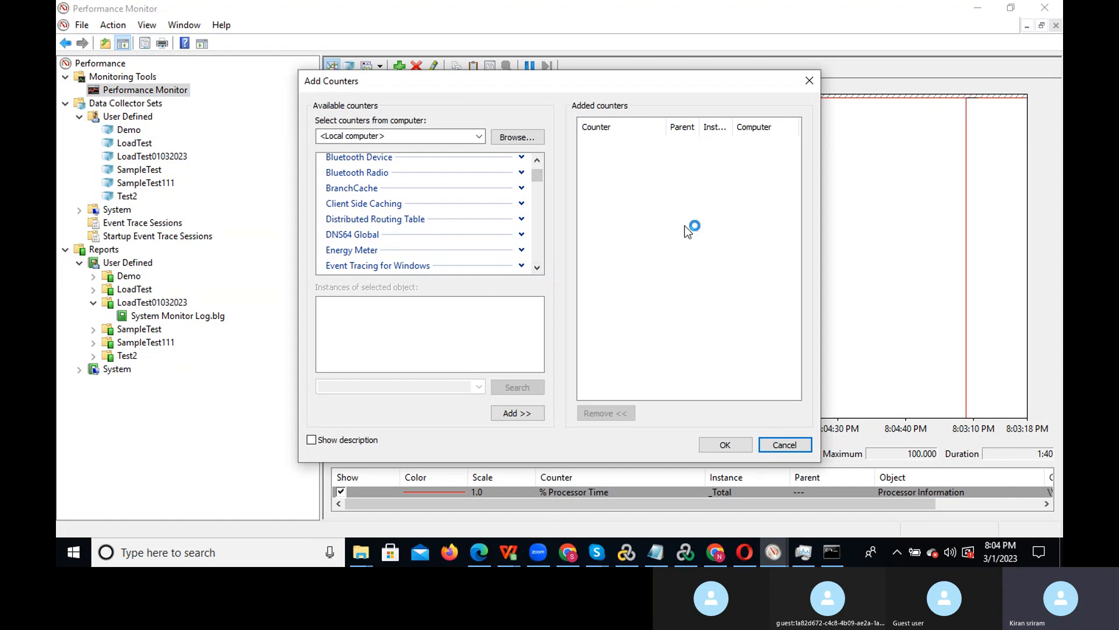
pyautogui.click(537, 271)
pyautogui.click(537, 271)
pyautogui.click(536, 271)
pyautogui.click(537, 271)
pyautogui.click(537, 269)
pyautogui.click(537, 270)
pyautogui.click(537, 270)
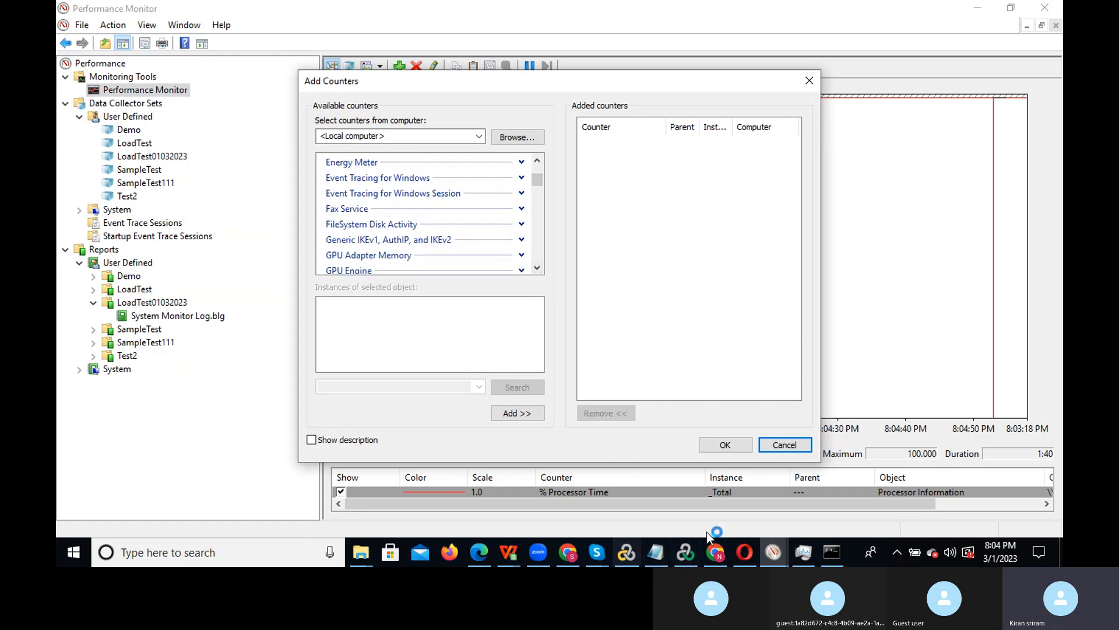